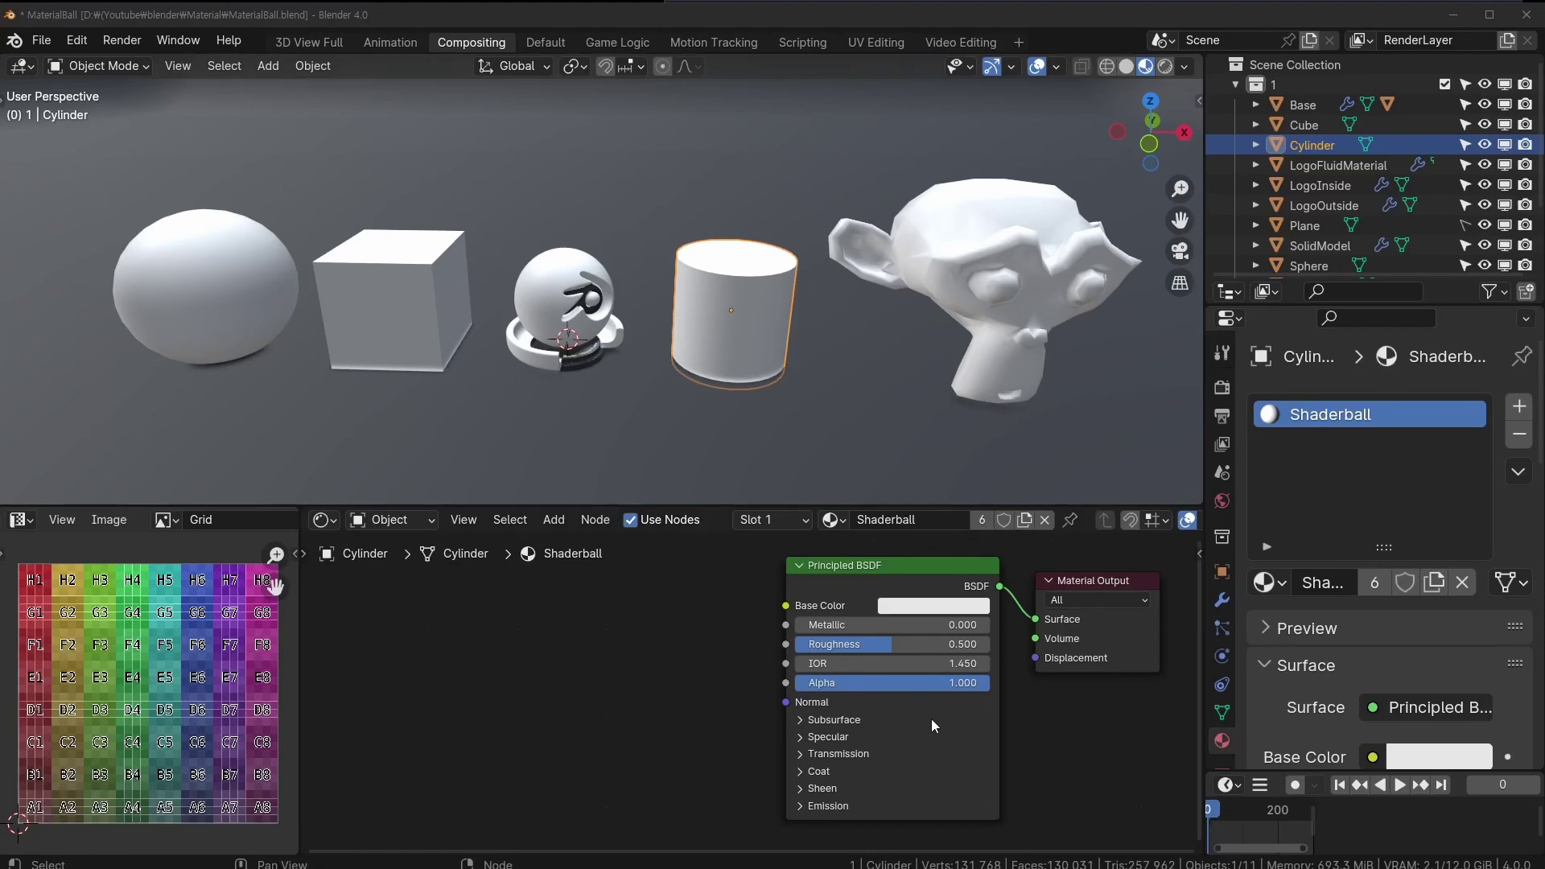
- Tint the Principled BSDF base colour yellow-green in its colour picker
drag(884, 565, 861, 572)
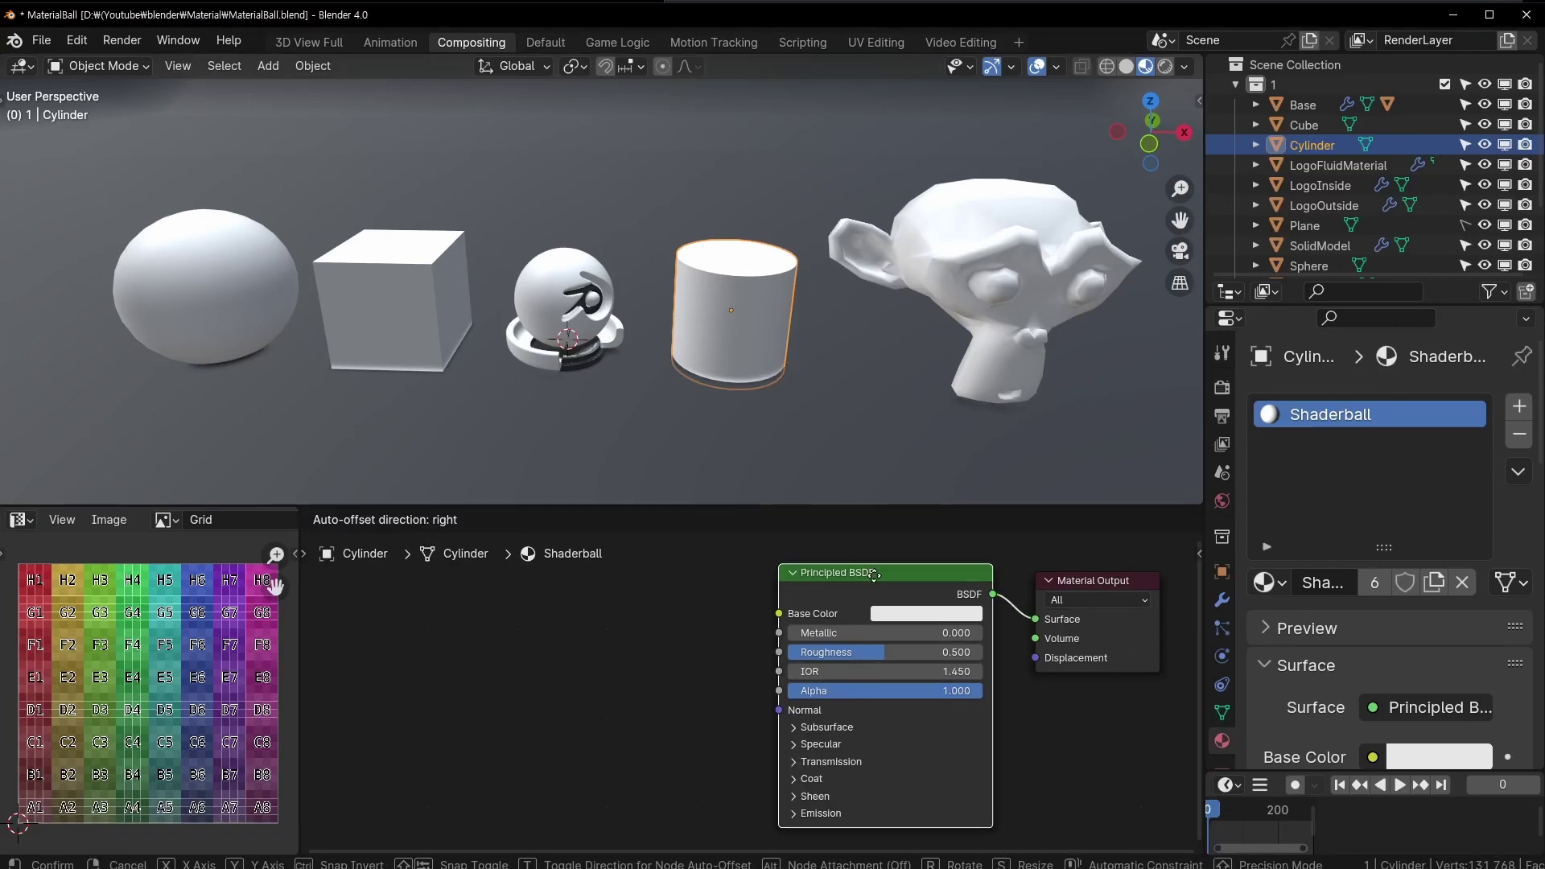
click(913, 616)
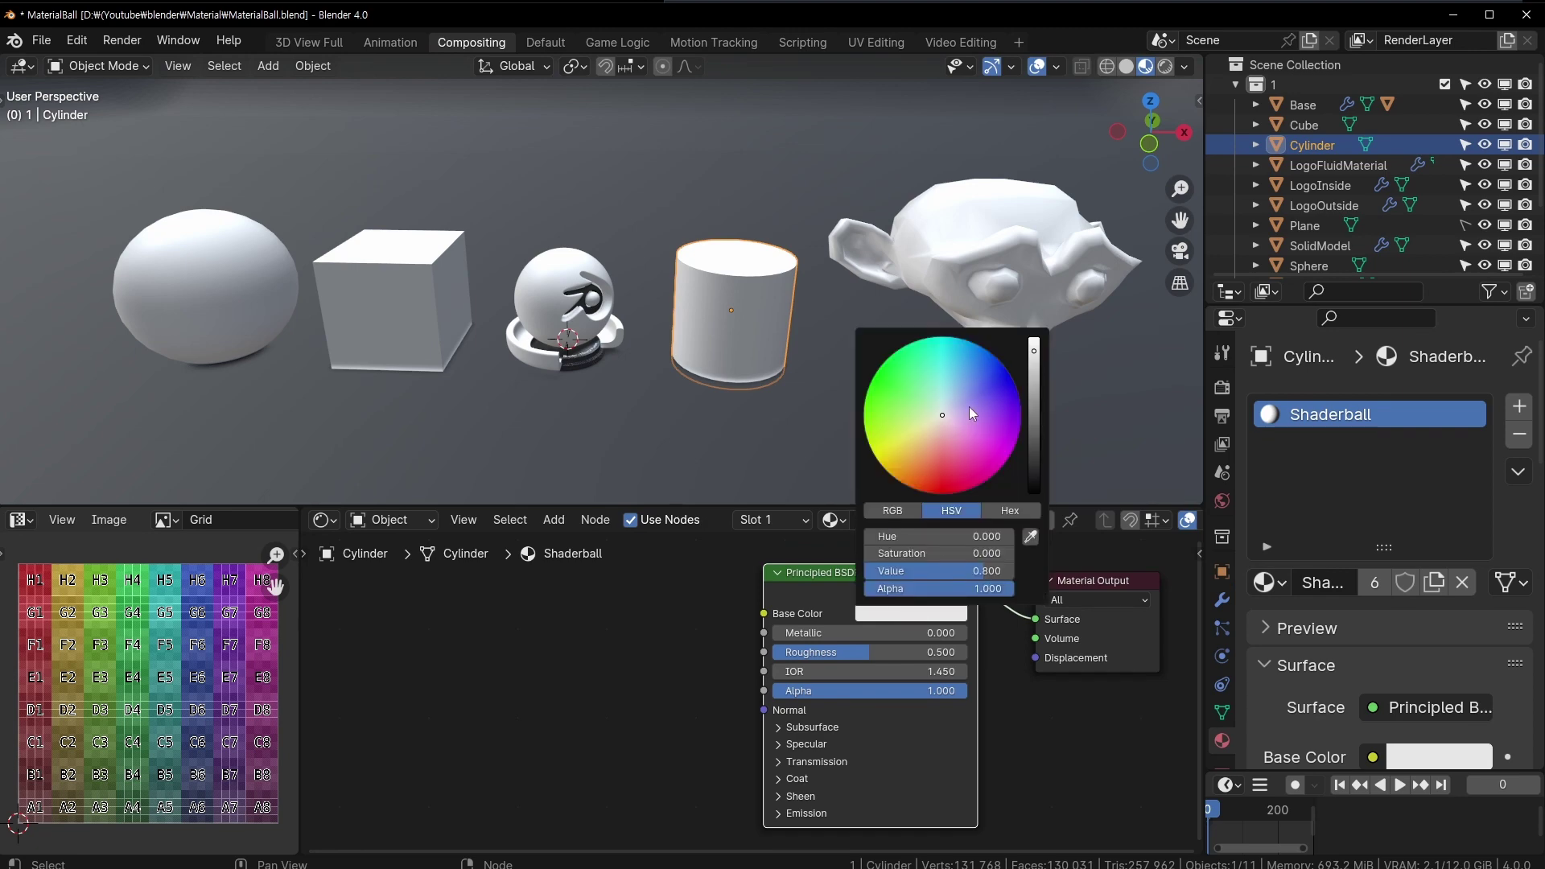
mouse_move(949, 388)
mouse_down()
mouse_move(899, 427)
mouse_move(948, 479)
mouse_move(1006, 386)
mouse_move(937, 378)
mouse_move(947, 426)
mouse_move(885, 419)
mouse_move(943, 415)
mouse_up()
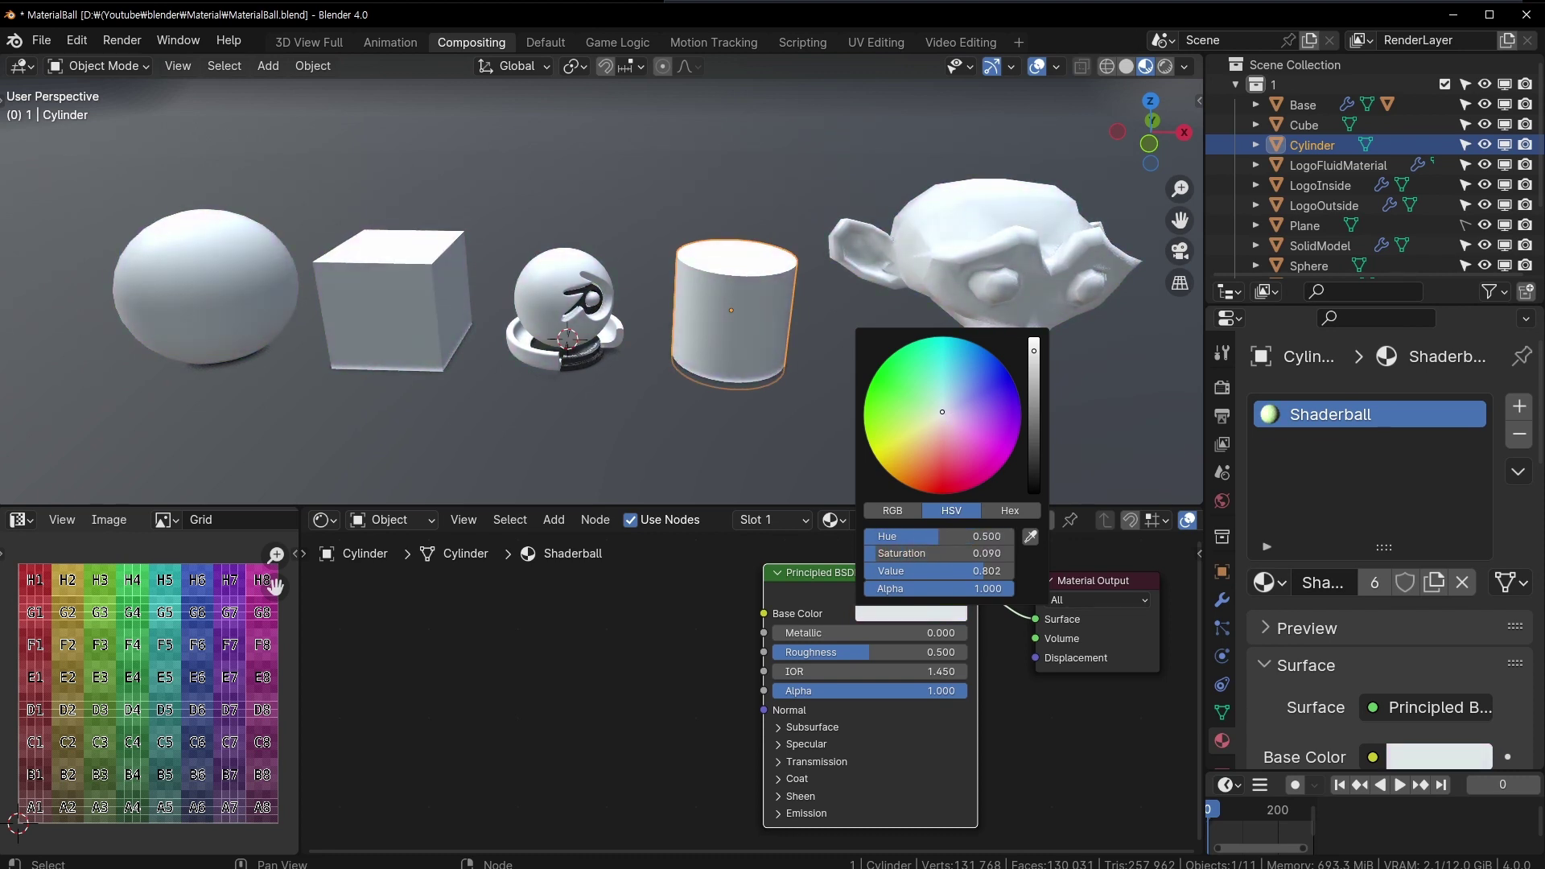
ctrl+scroll(491, 660, left, 3)
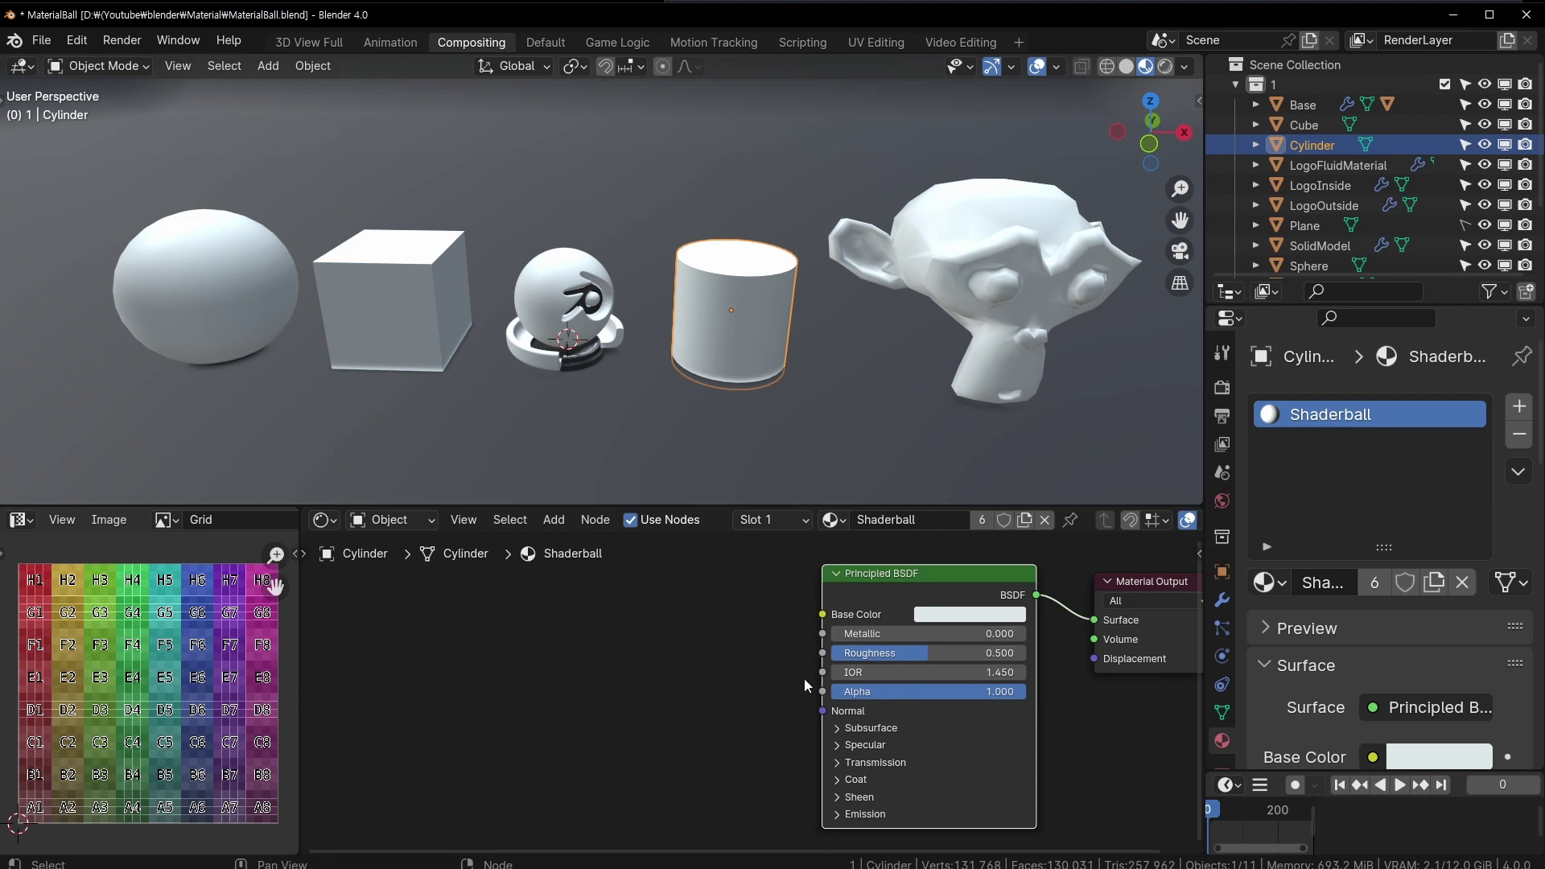
scroll(814, 629, up, 2)
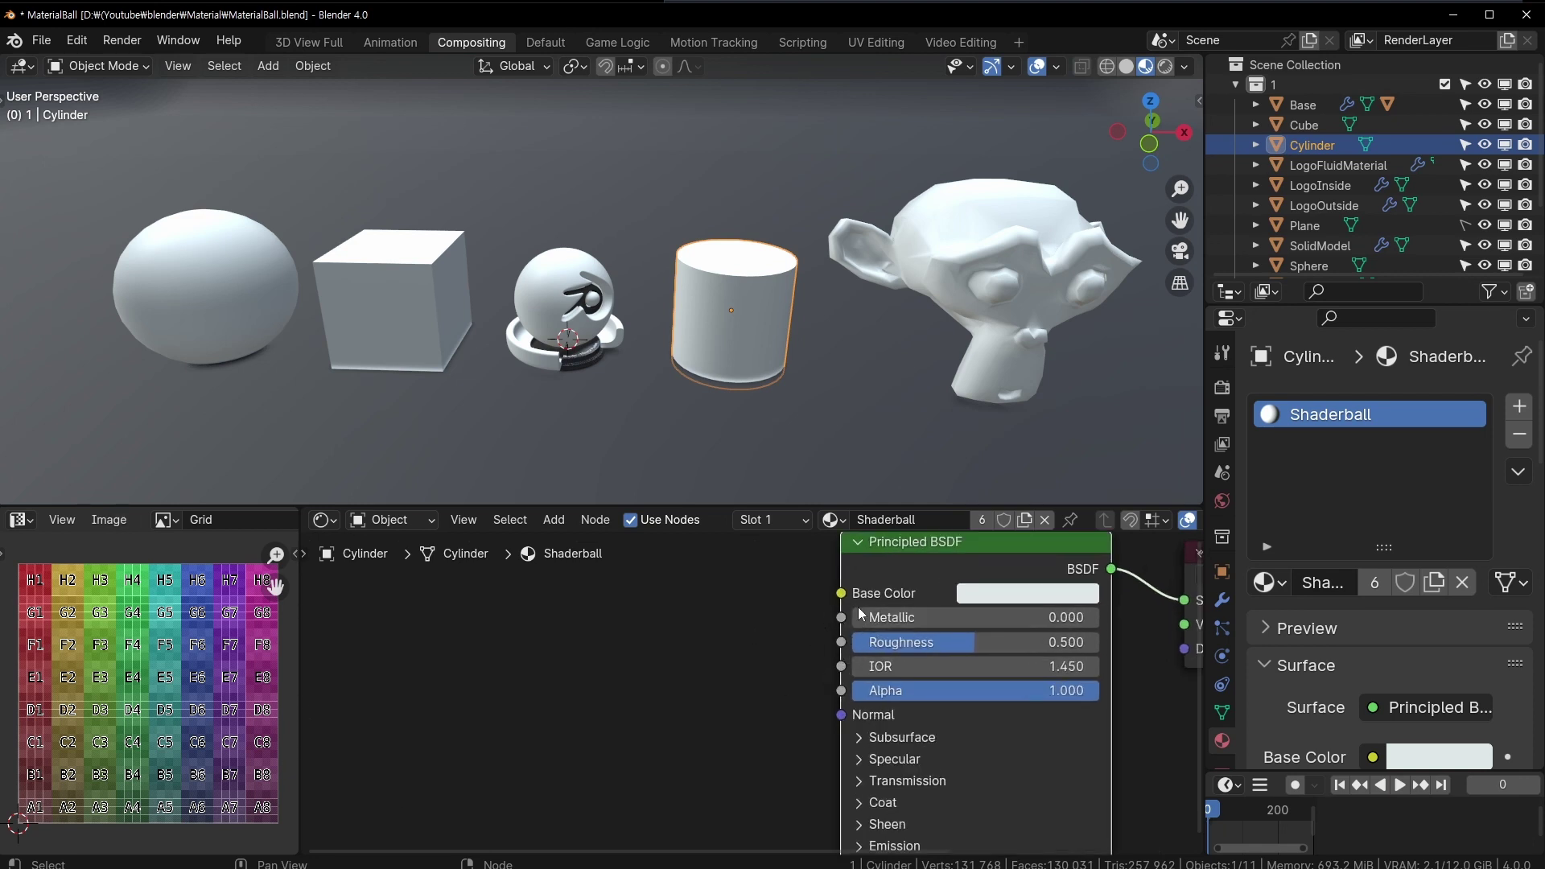
middle_drag(710, 645, 618, 669)
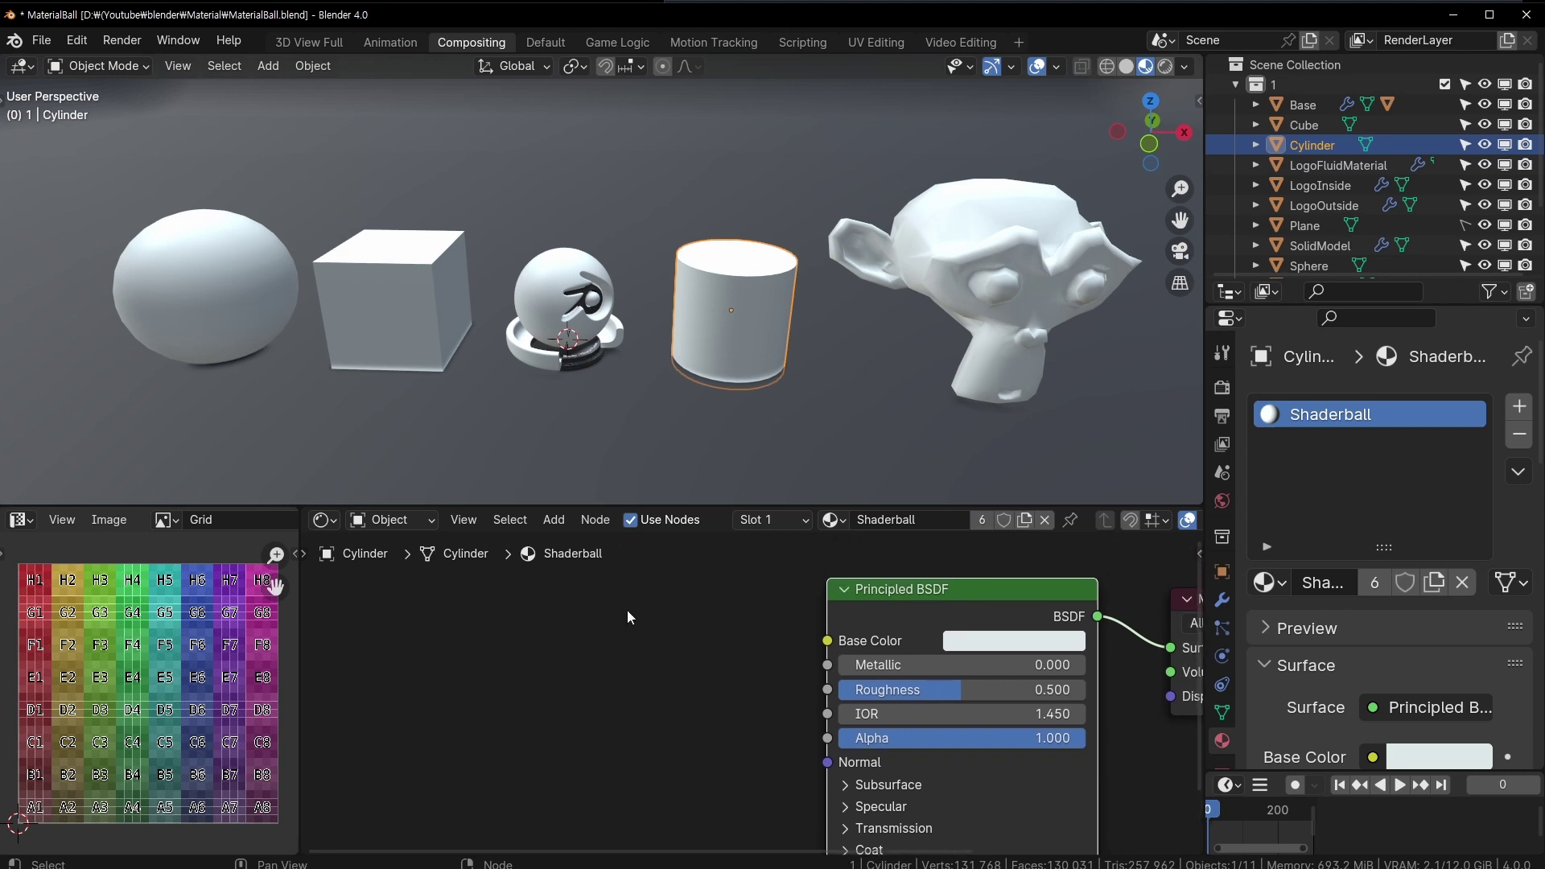
scroll(688, 268, up, 1)
scroll(689, 267, up, 2)
scroll(689, 267, up, 1)
scroll(689, 268, down, 2)
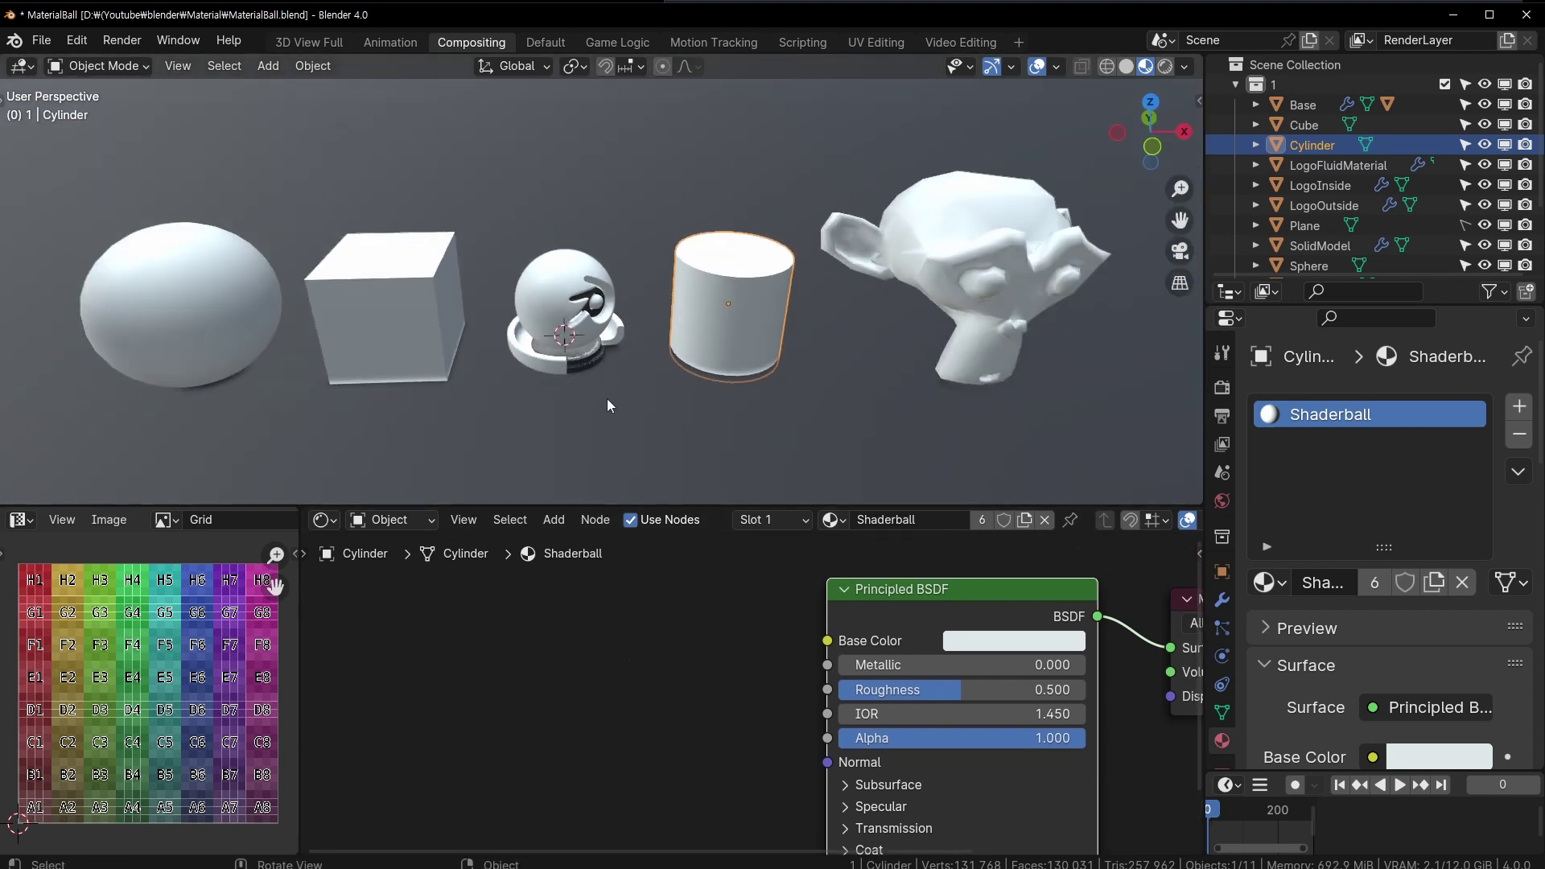
scroll(794, 655, down, 1)
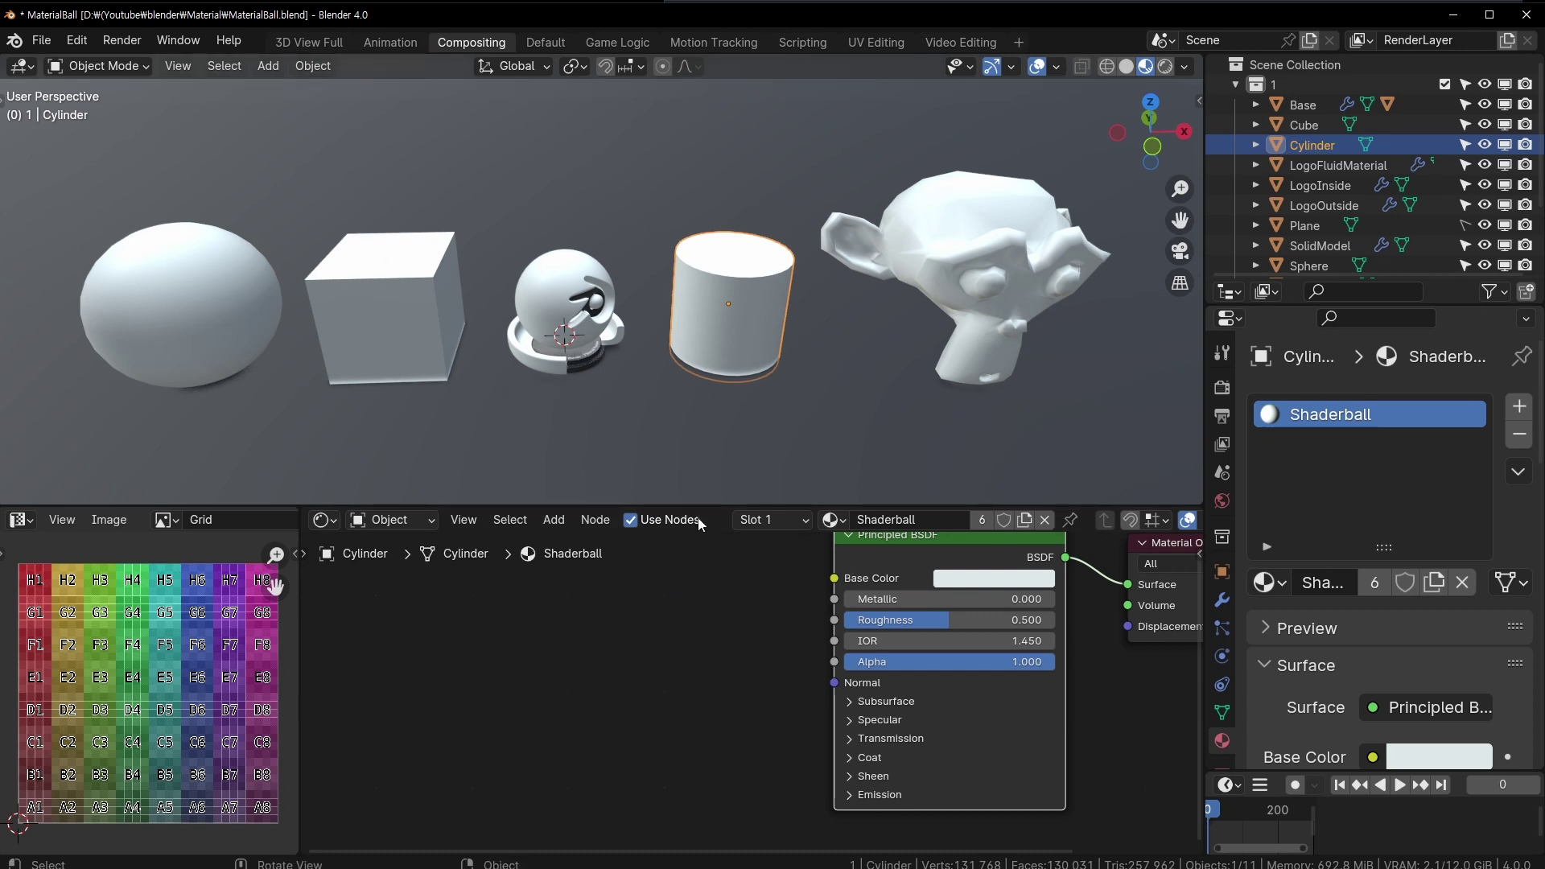
- Reposition the Principled BSDF node and change its base colour to pale pink
middle_drag(648, 627, 643, 655)
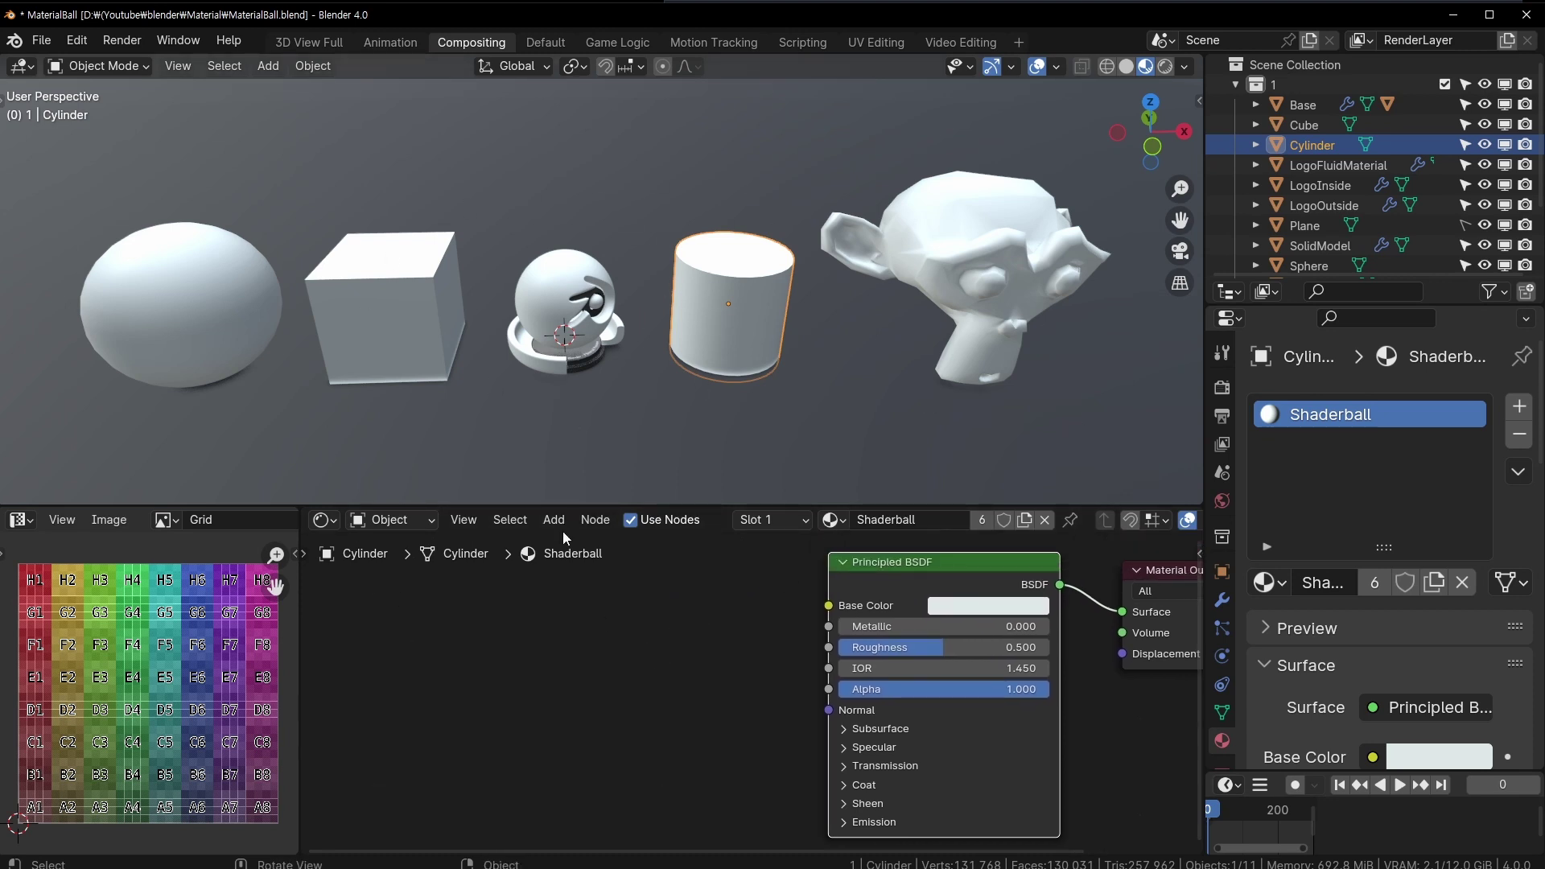
click(561, 654)
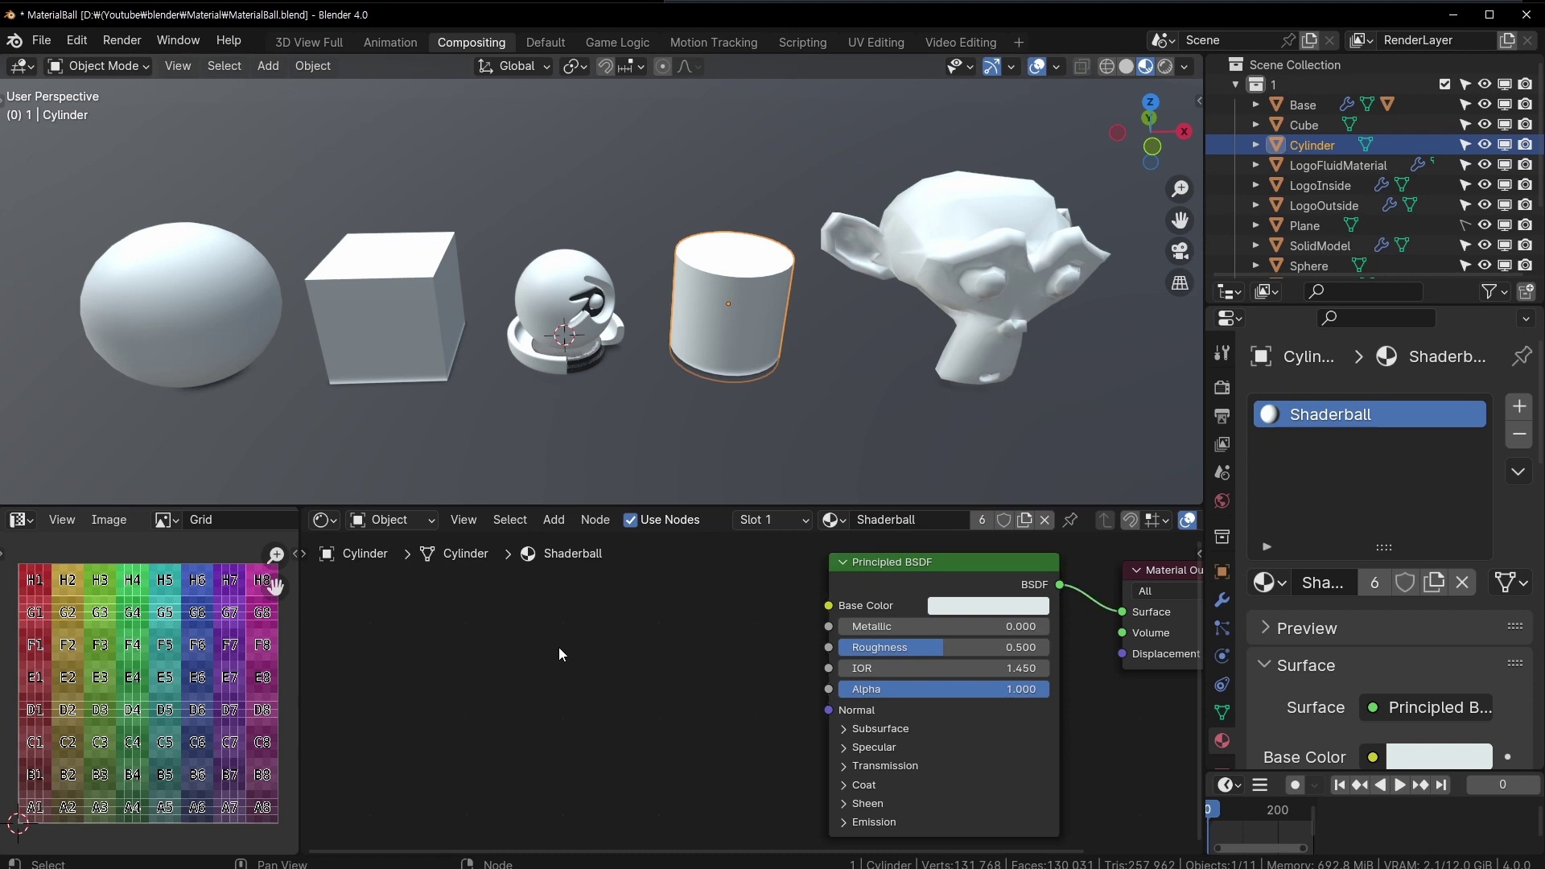
mouse_move(561, 654)
middle_down()
mouse_move(612, 639)
mouse_move(585, 658)
middle_up()
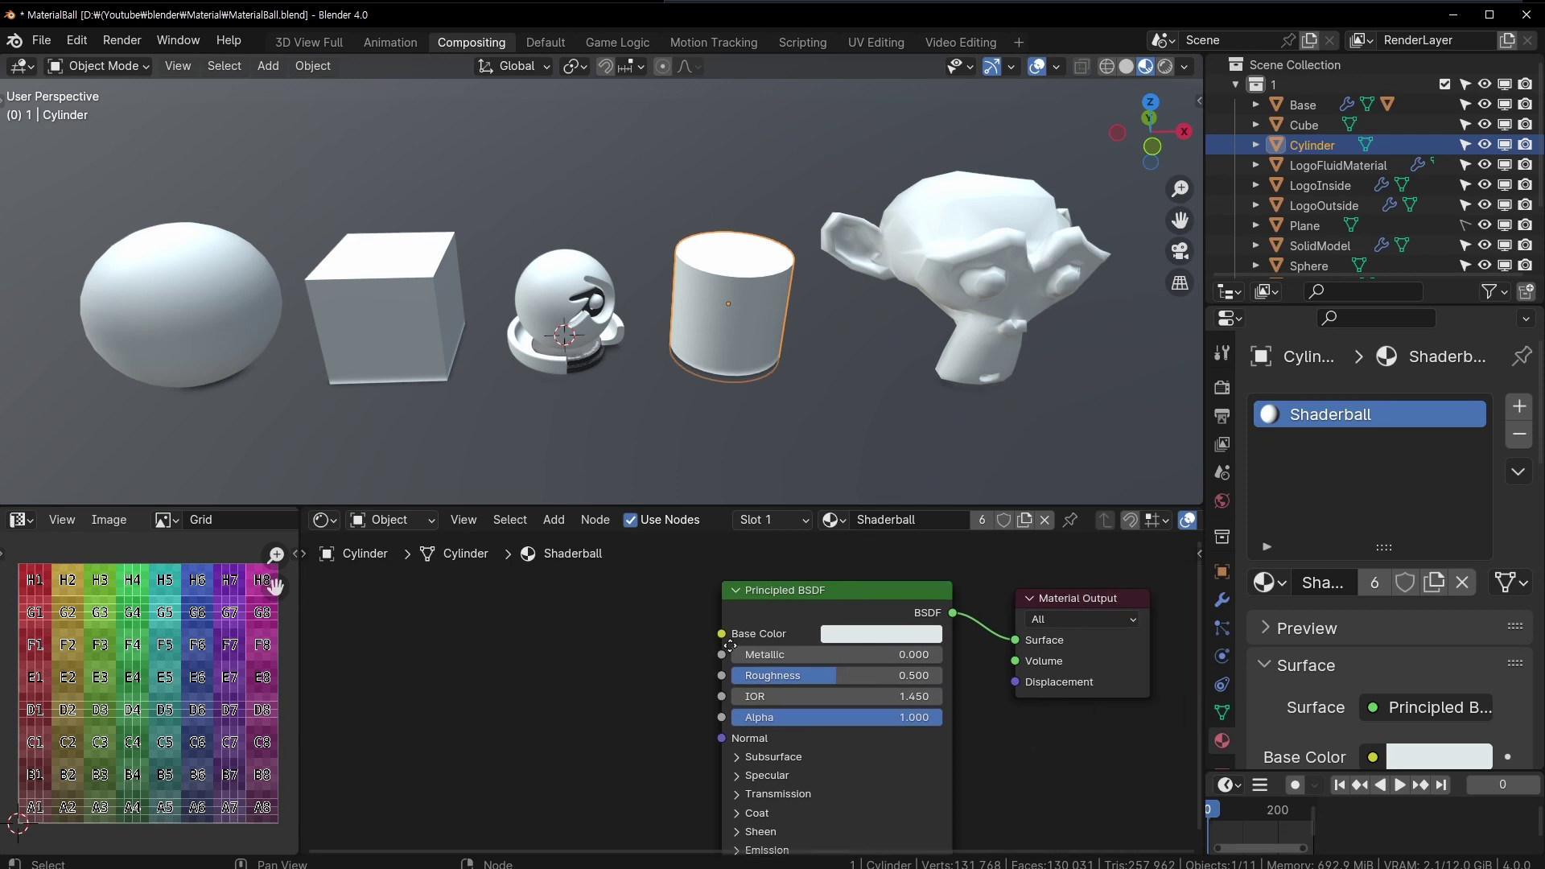
middle_drag(1048, 629, 959, 591)
drag(959, 590, 929, 593)
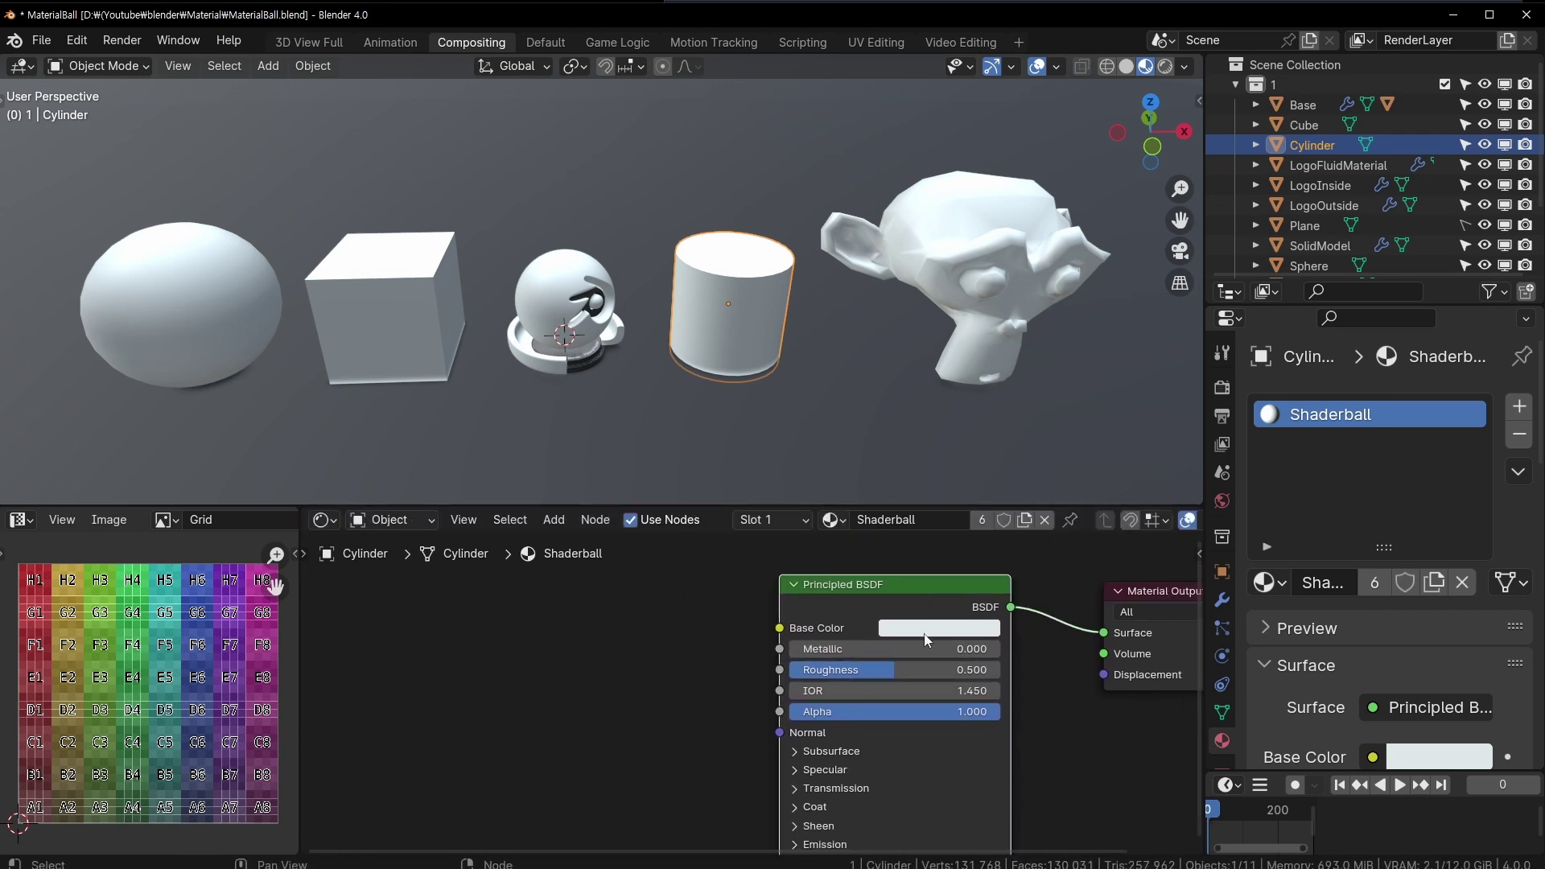
click(924, 629)
mouse_move(992, 423)
mouse_down()
mouse_move(969, 433)
mouse_move(972, 420)
mouse_up()
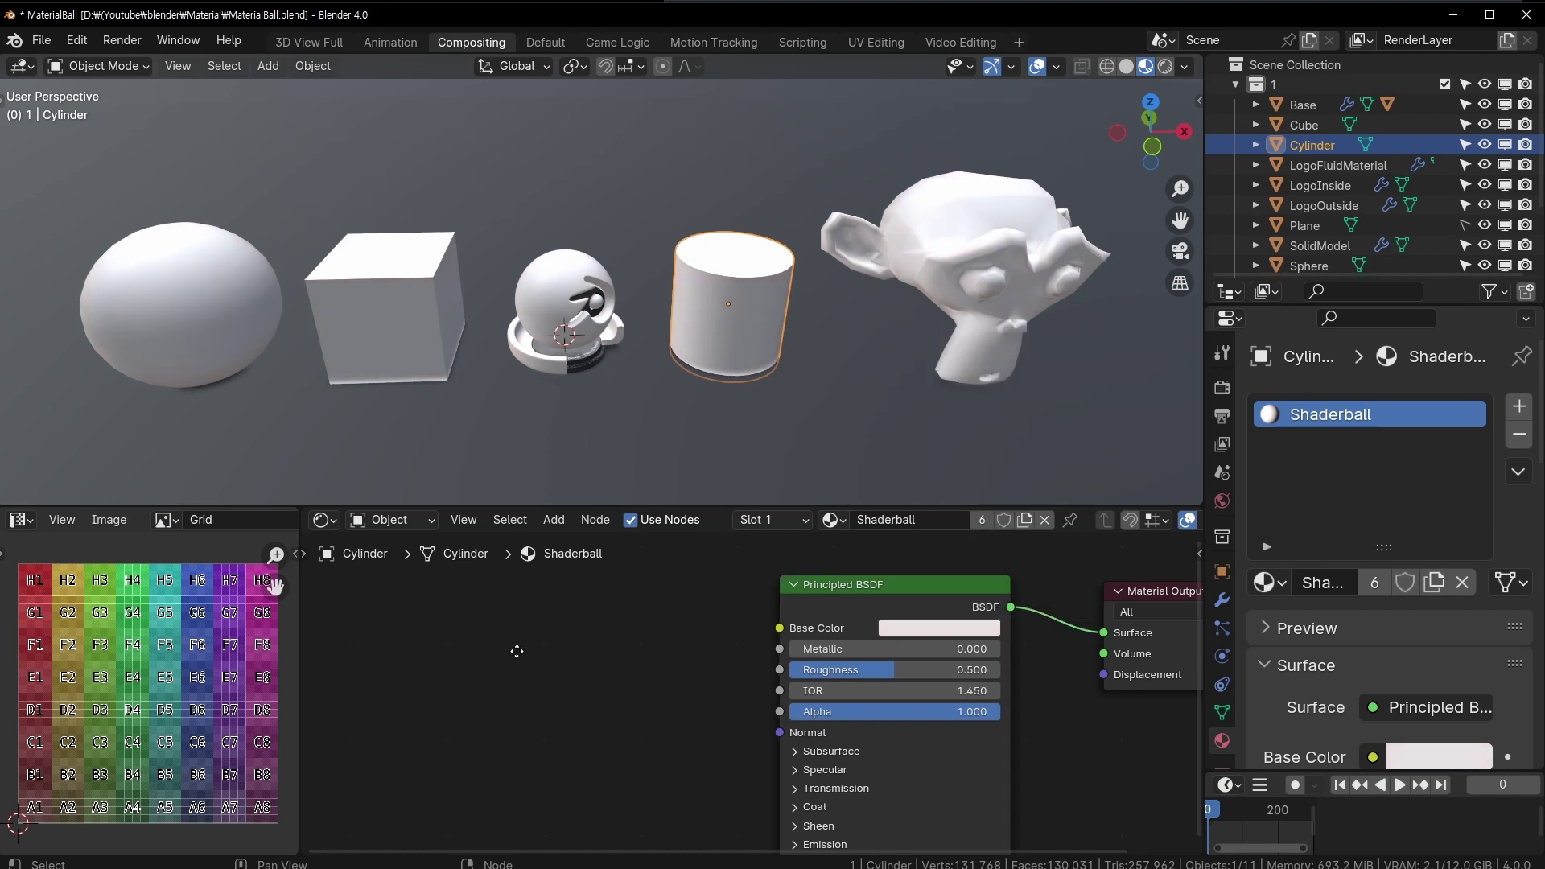
middle_drag(517, 648, 578, 622)
key(shift+a)
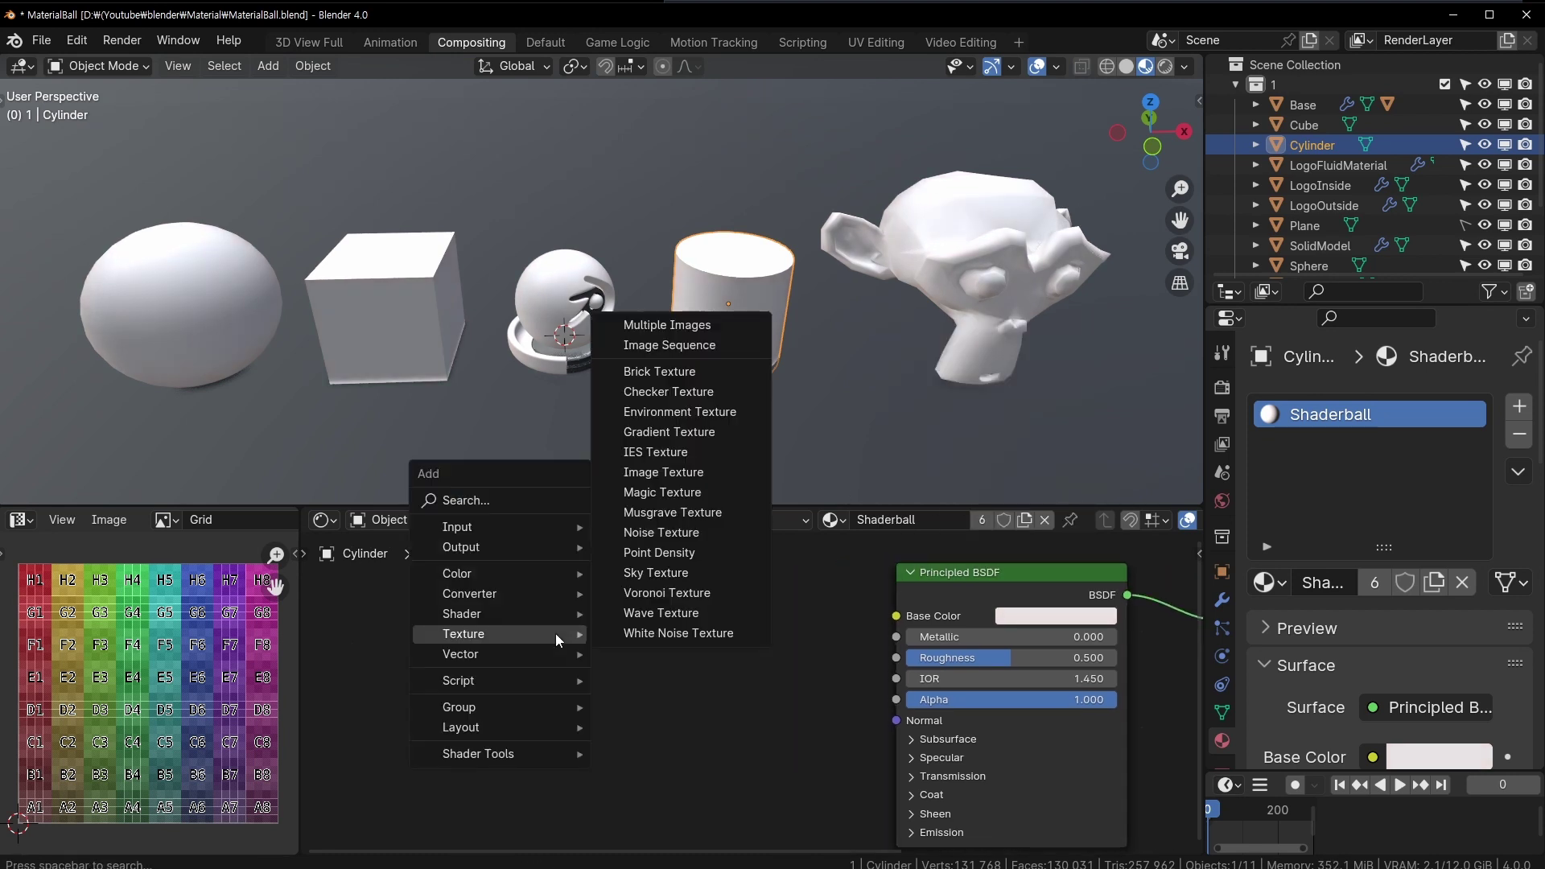
mouse_move(495, 634)
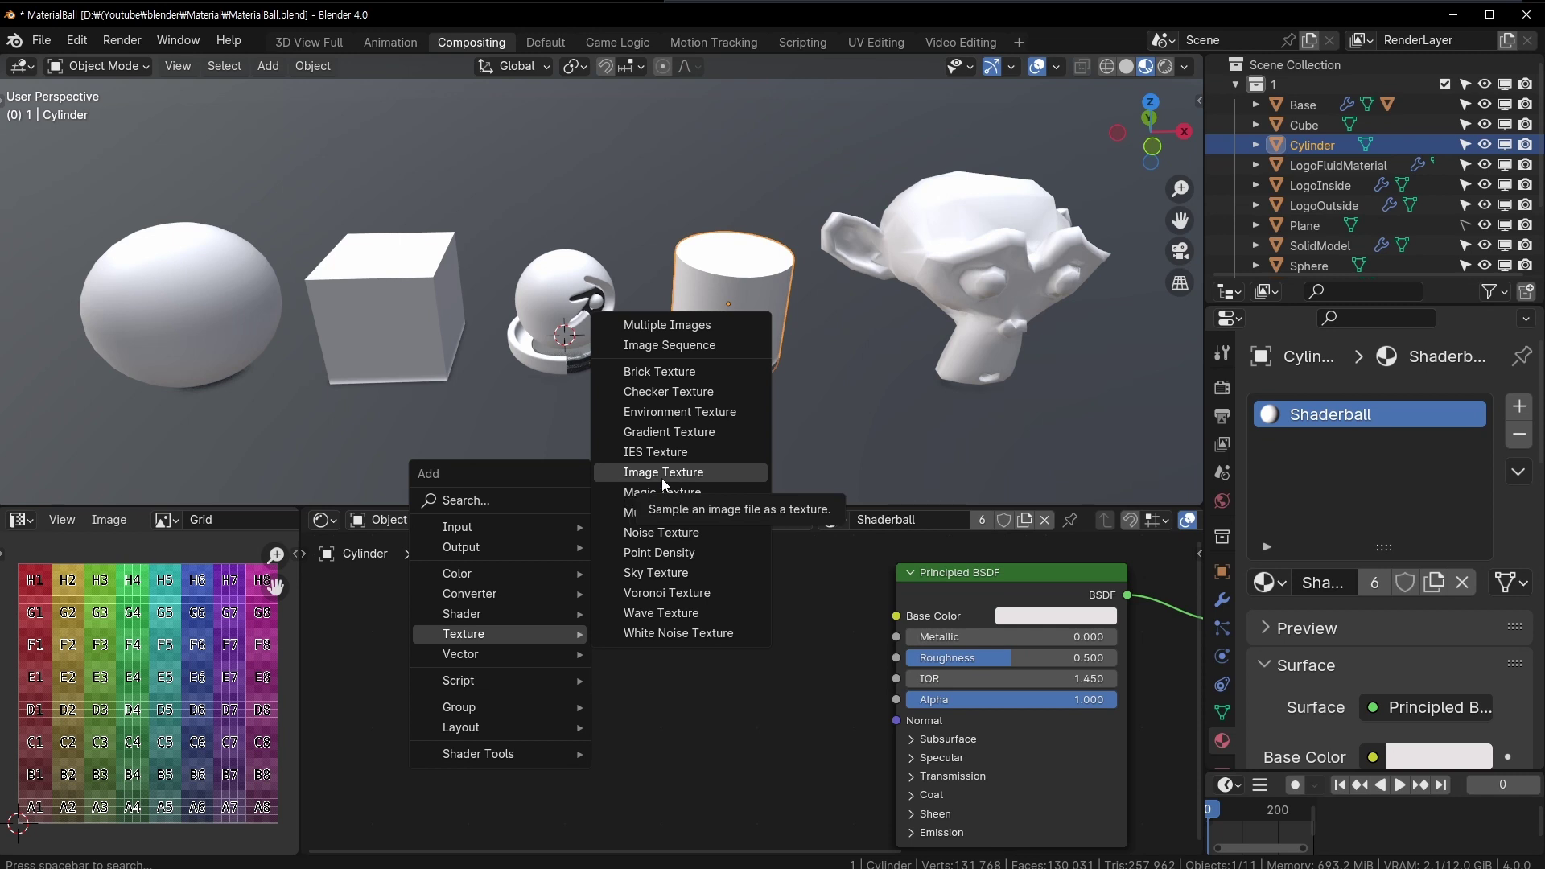
- Add an Image Texture node loading the Grid image and link its Color to Base Color
click(722, 470)
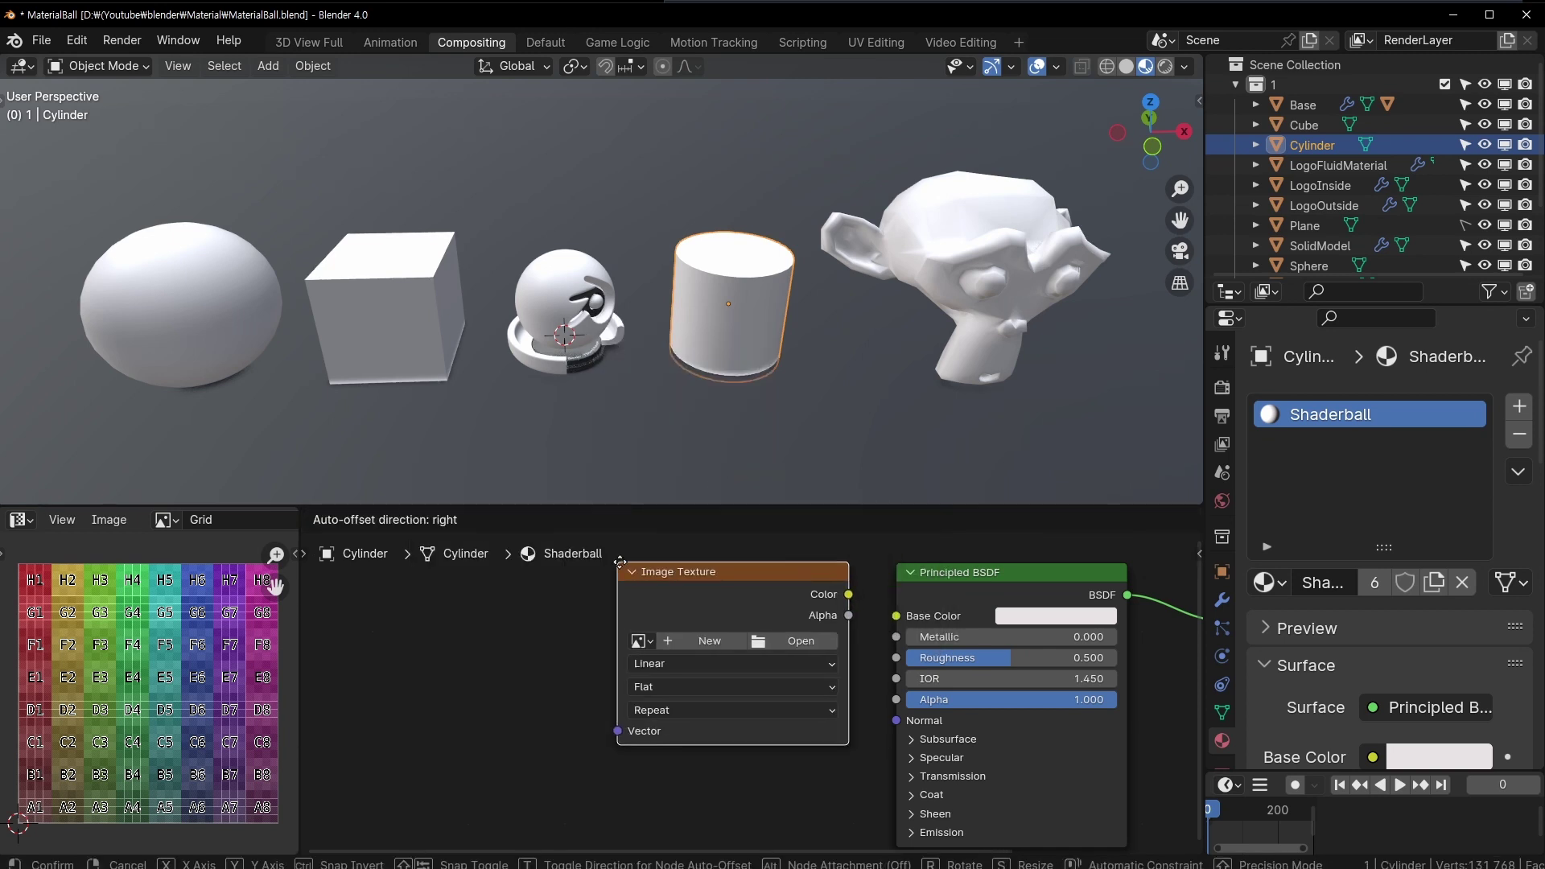
click(544, 610)
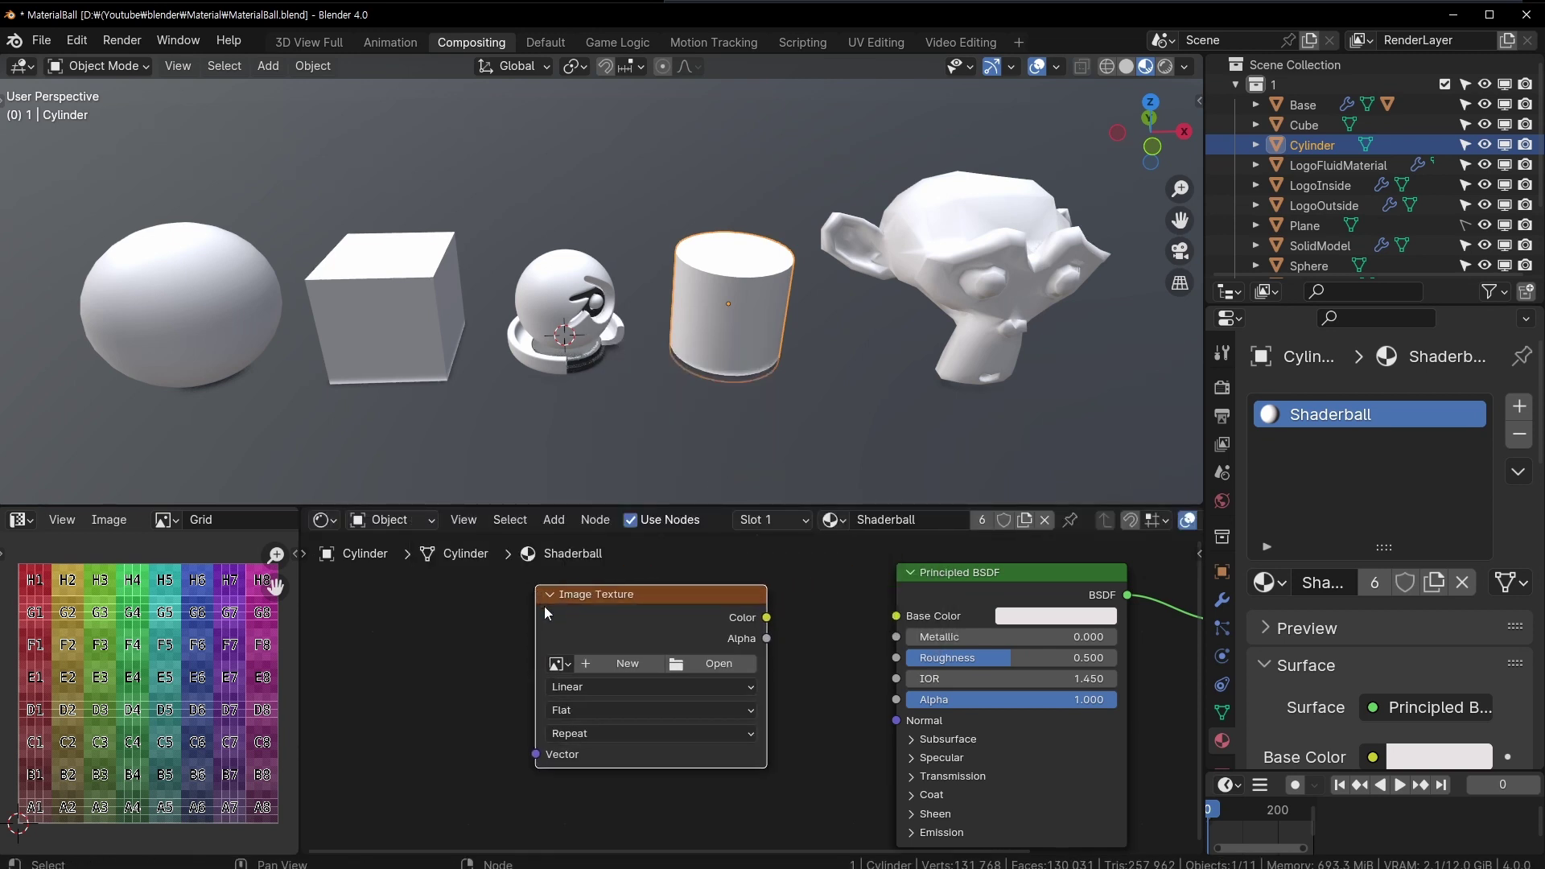
click(560, 664)
click(638, 485)
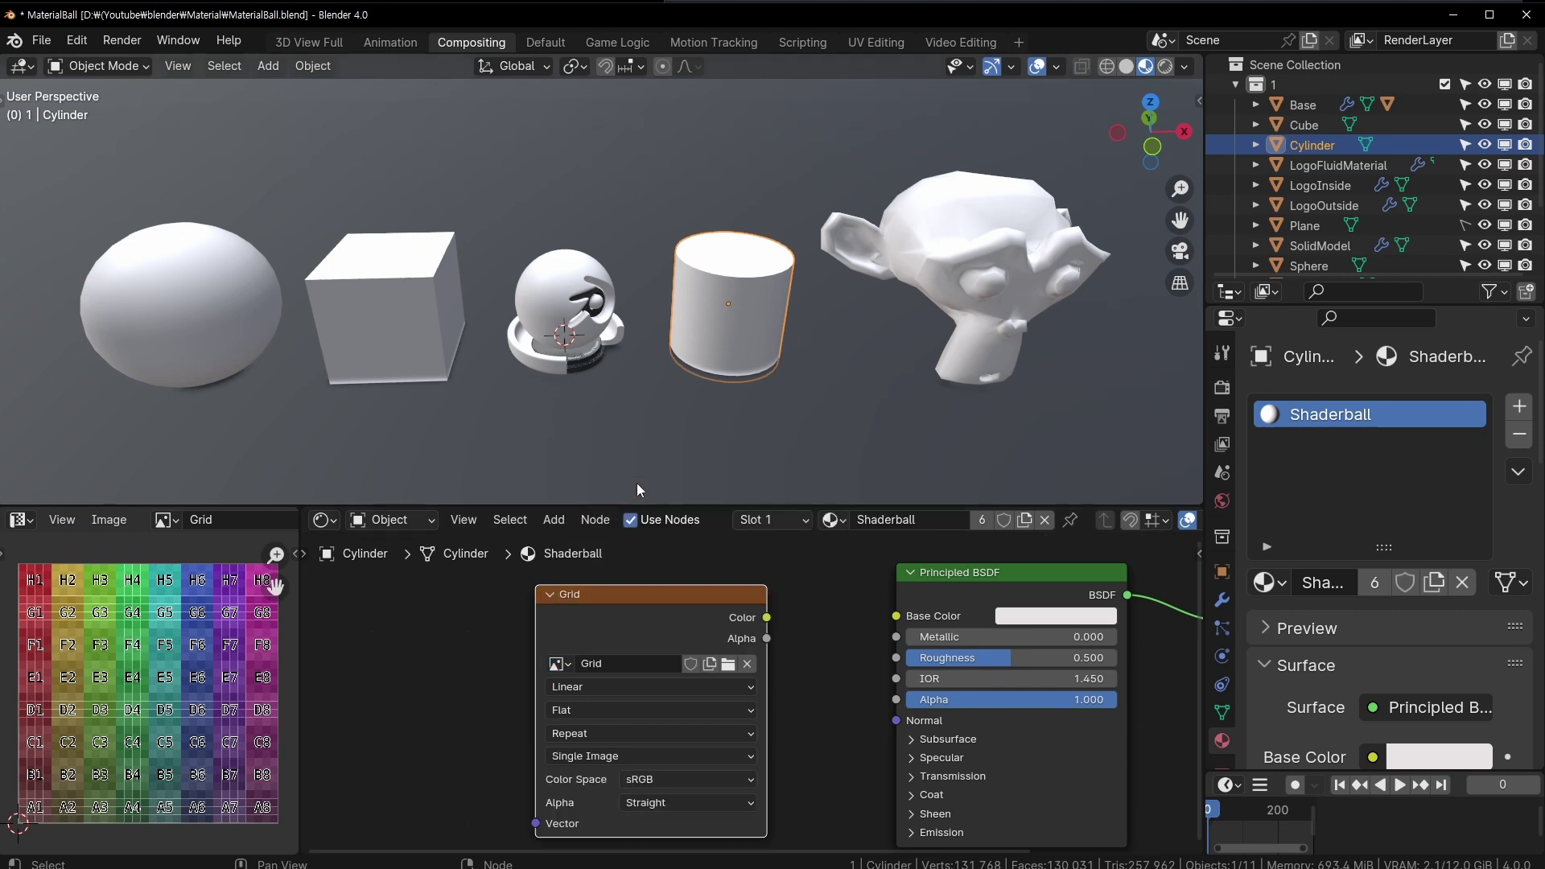
middle_drag(692, 600, 563, 596)
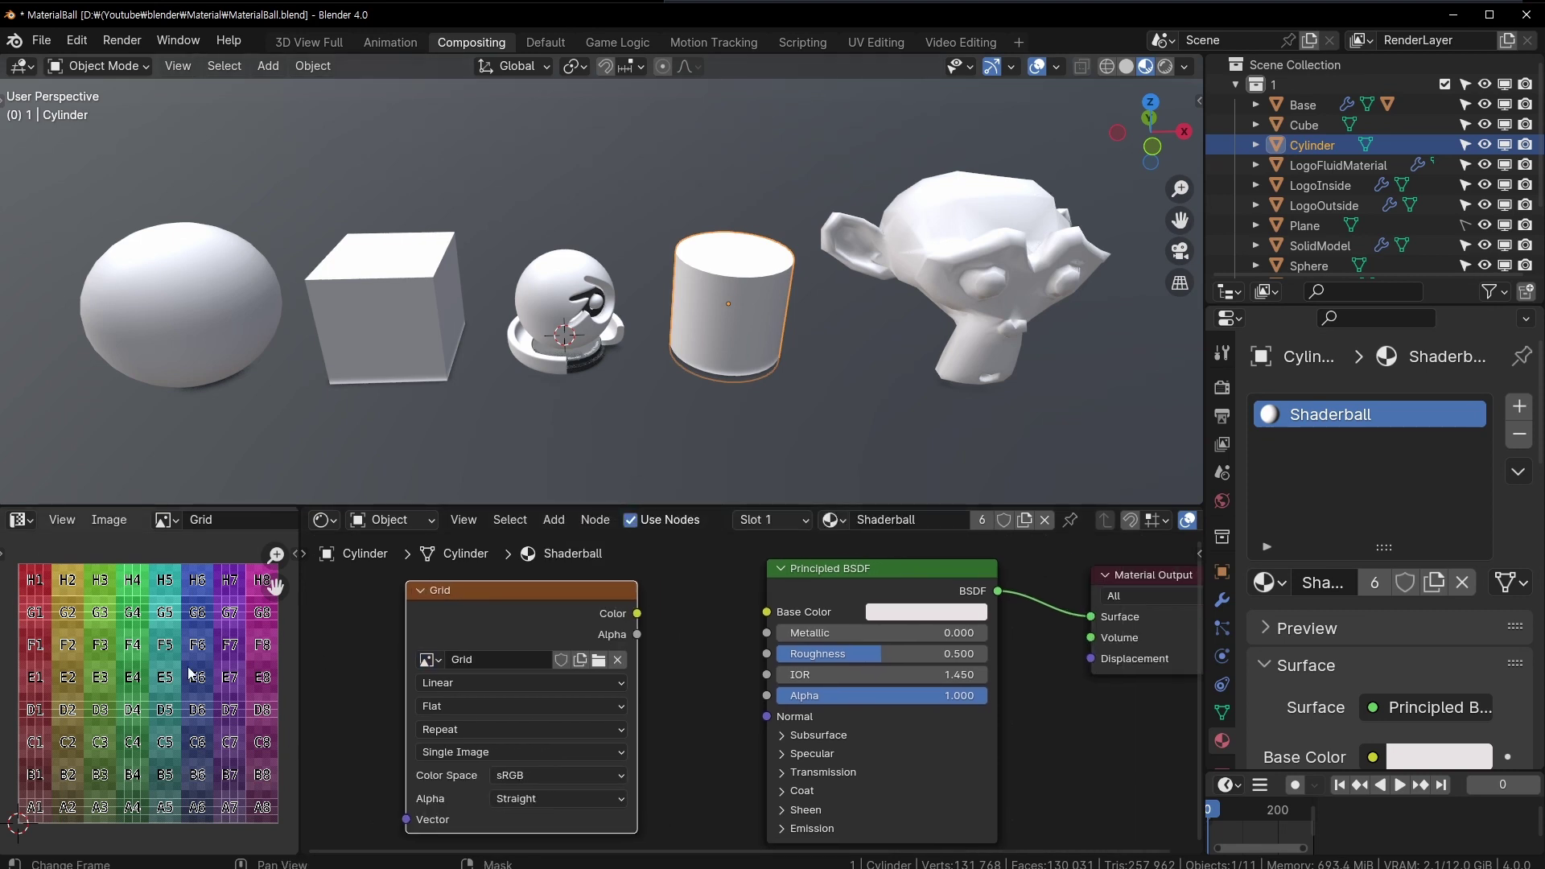
drag(637, 613, 767, 612)
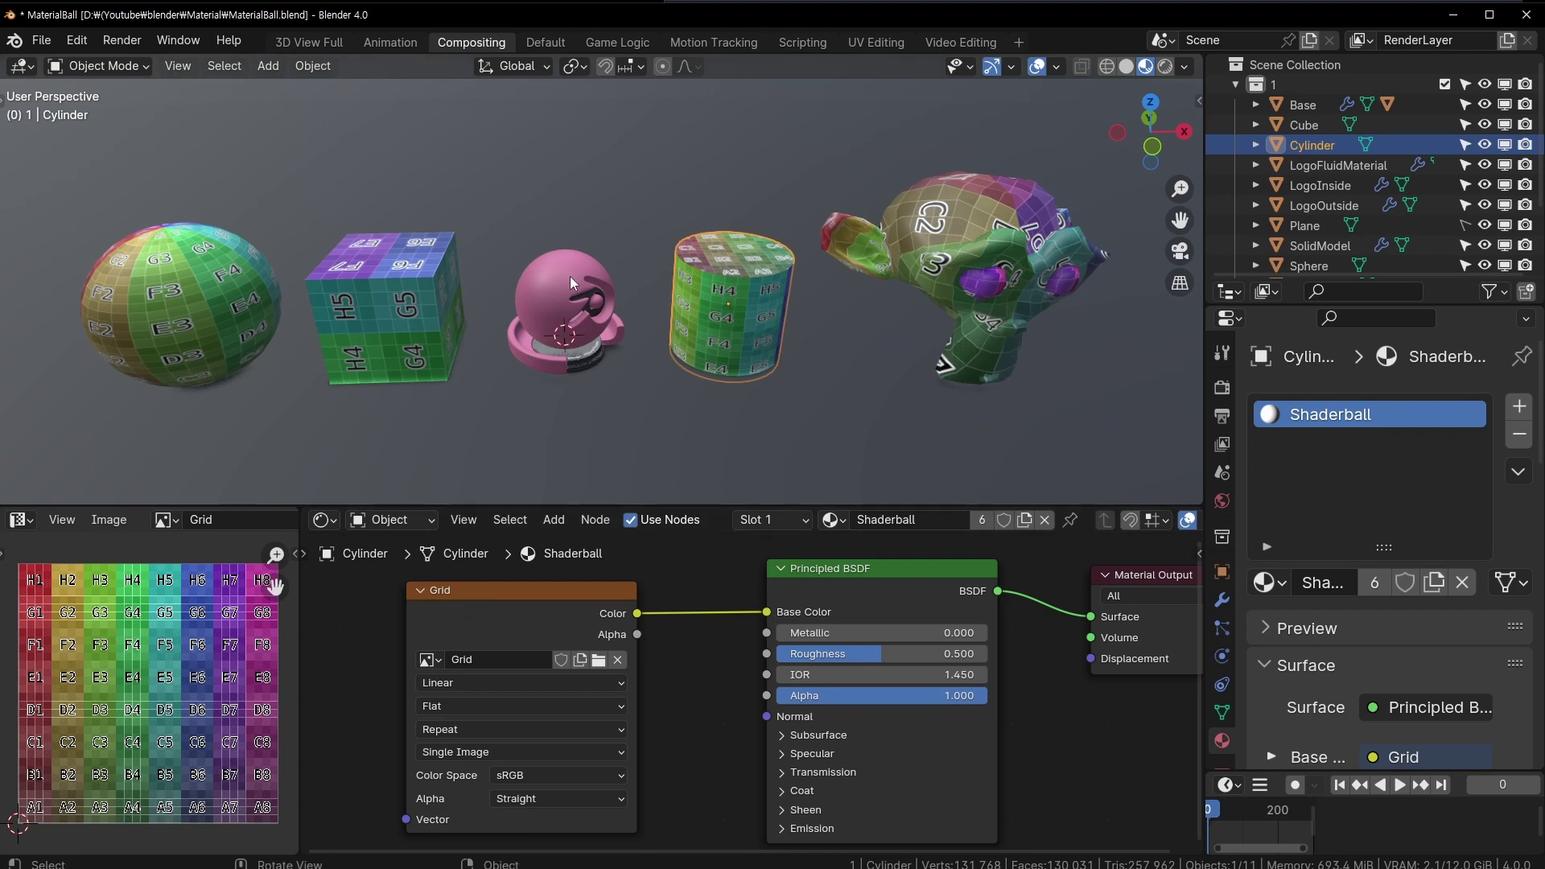
middle_drag(568, 277, 559, 277)
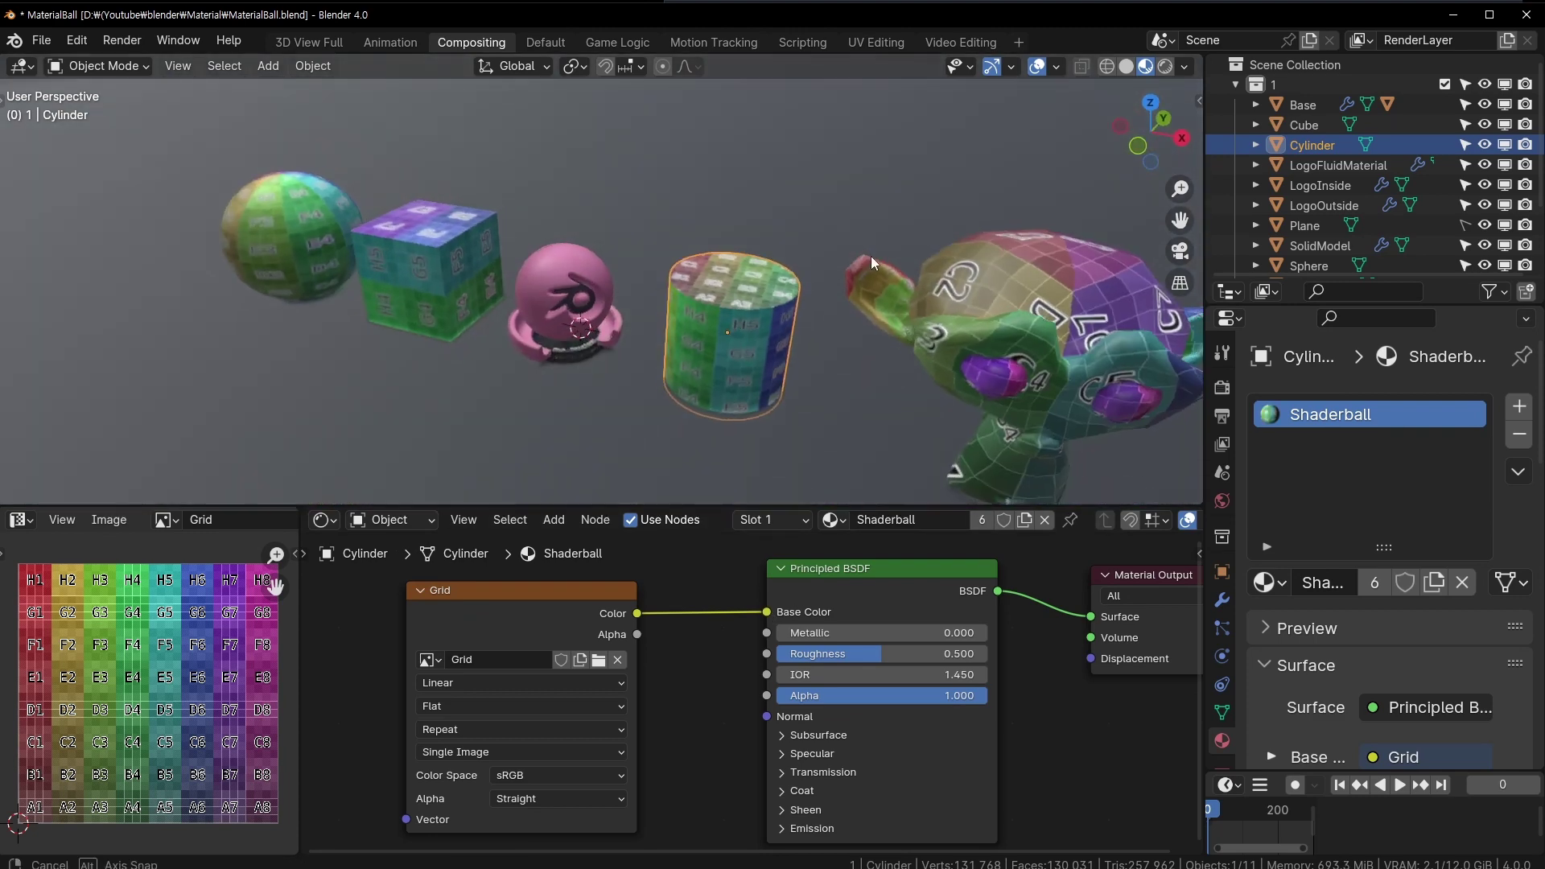
click(559, 277)
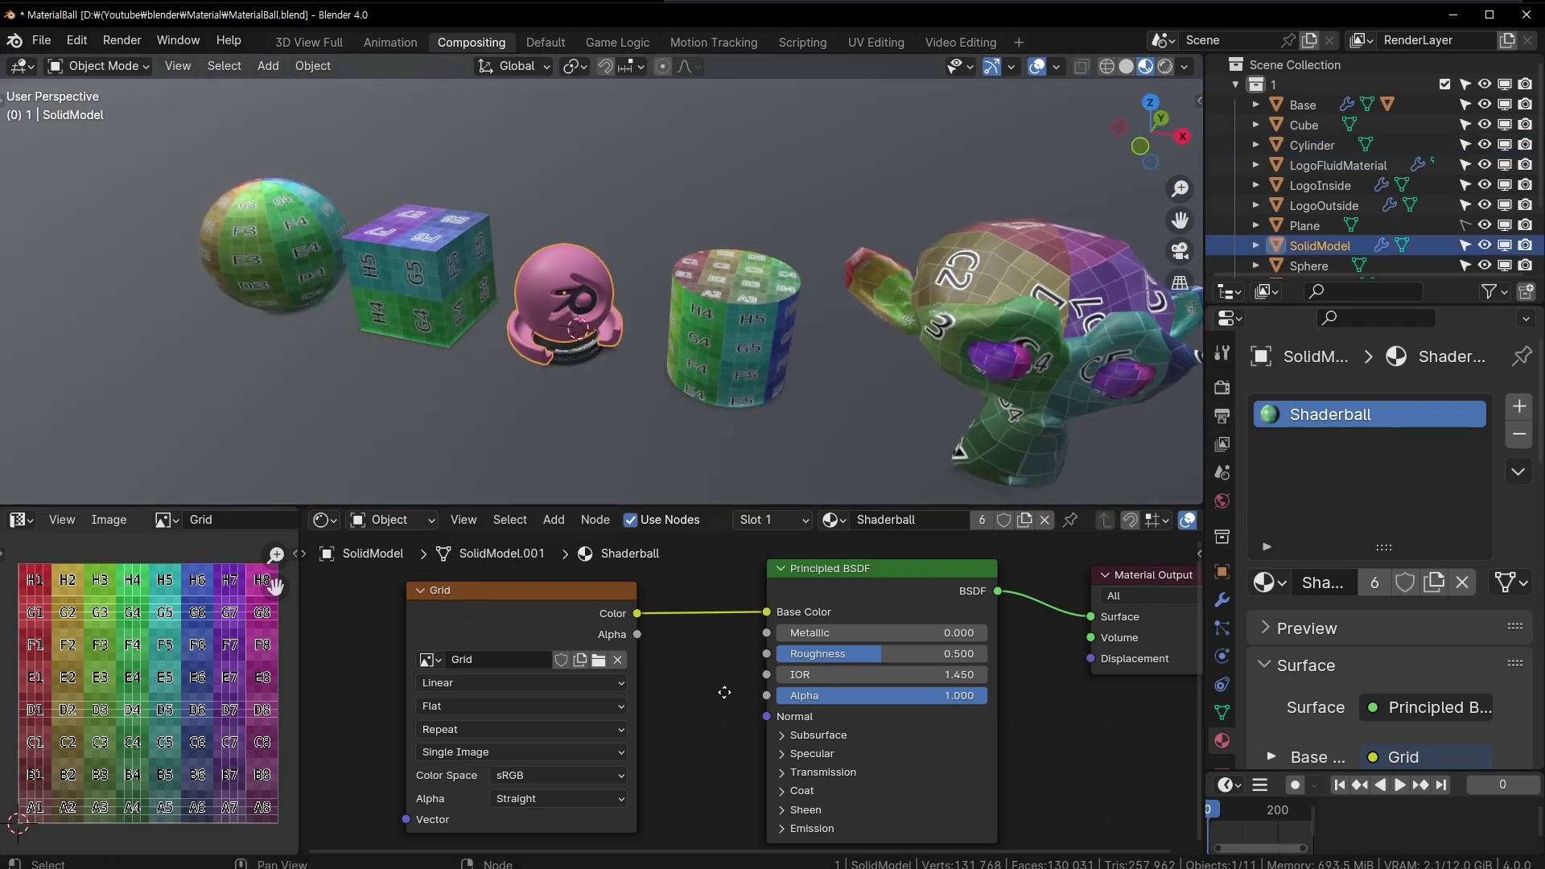
mouse_move(663, 473)
middle_down()
mouse_move(675, 235)
mouse_move(660, 383)
middle_up()
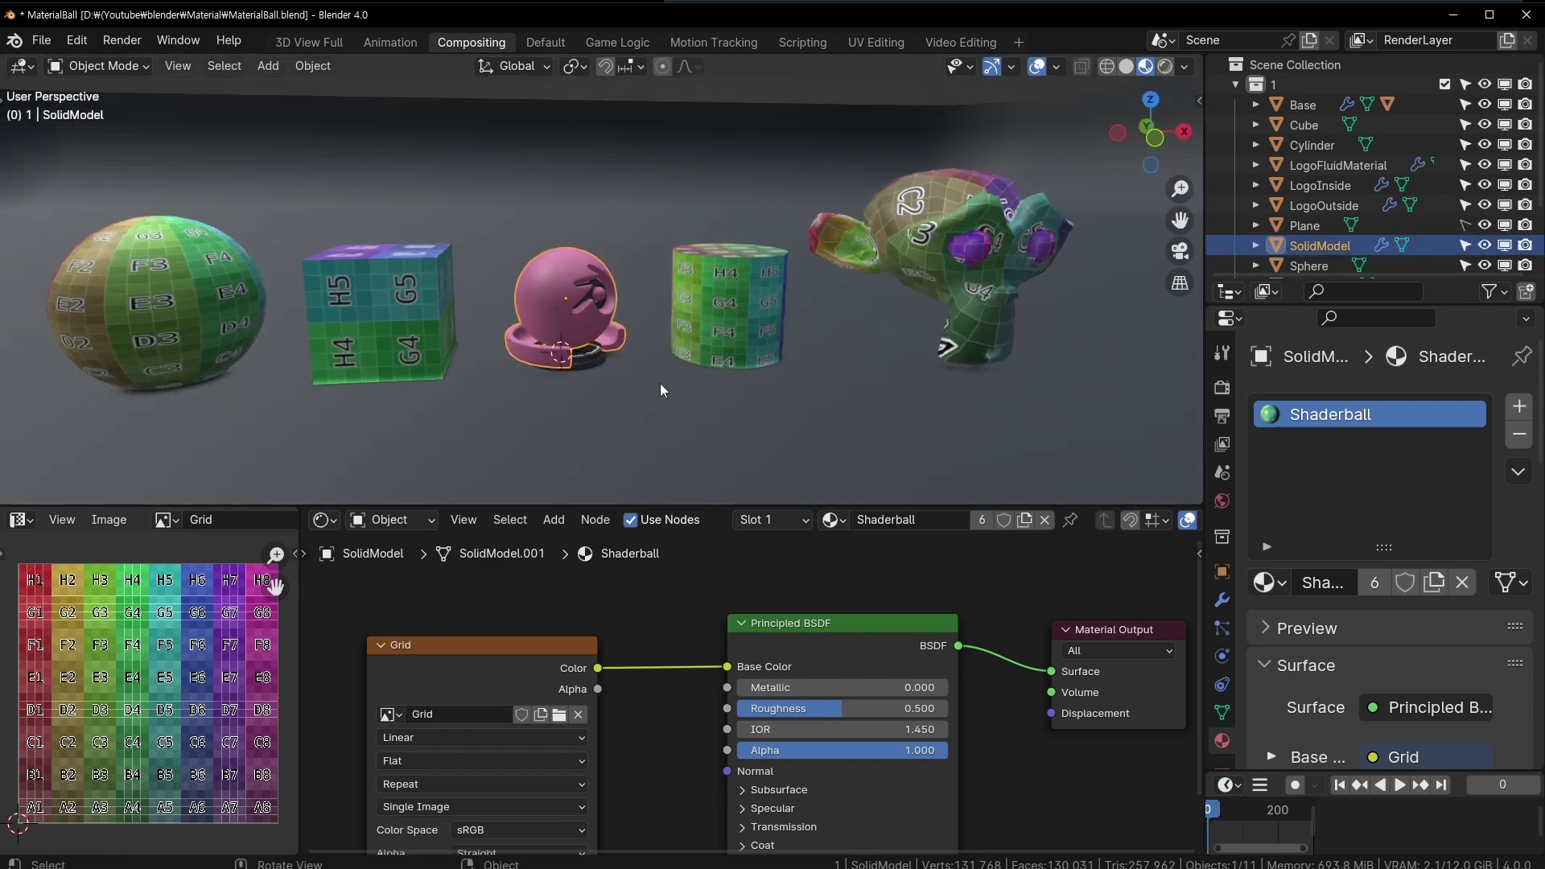
click(722, 271)
scroll(804, 323, up, 2)
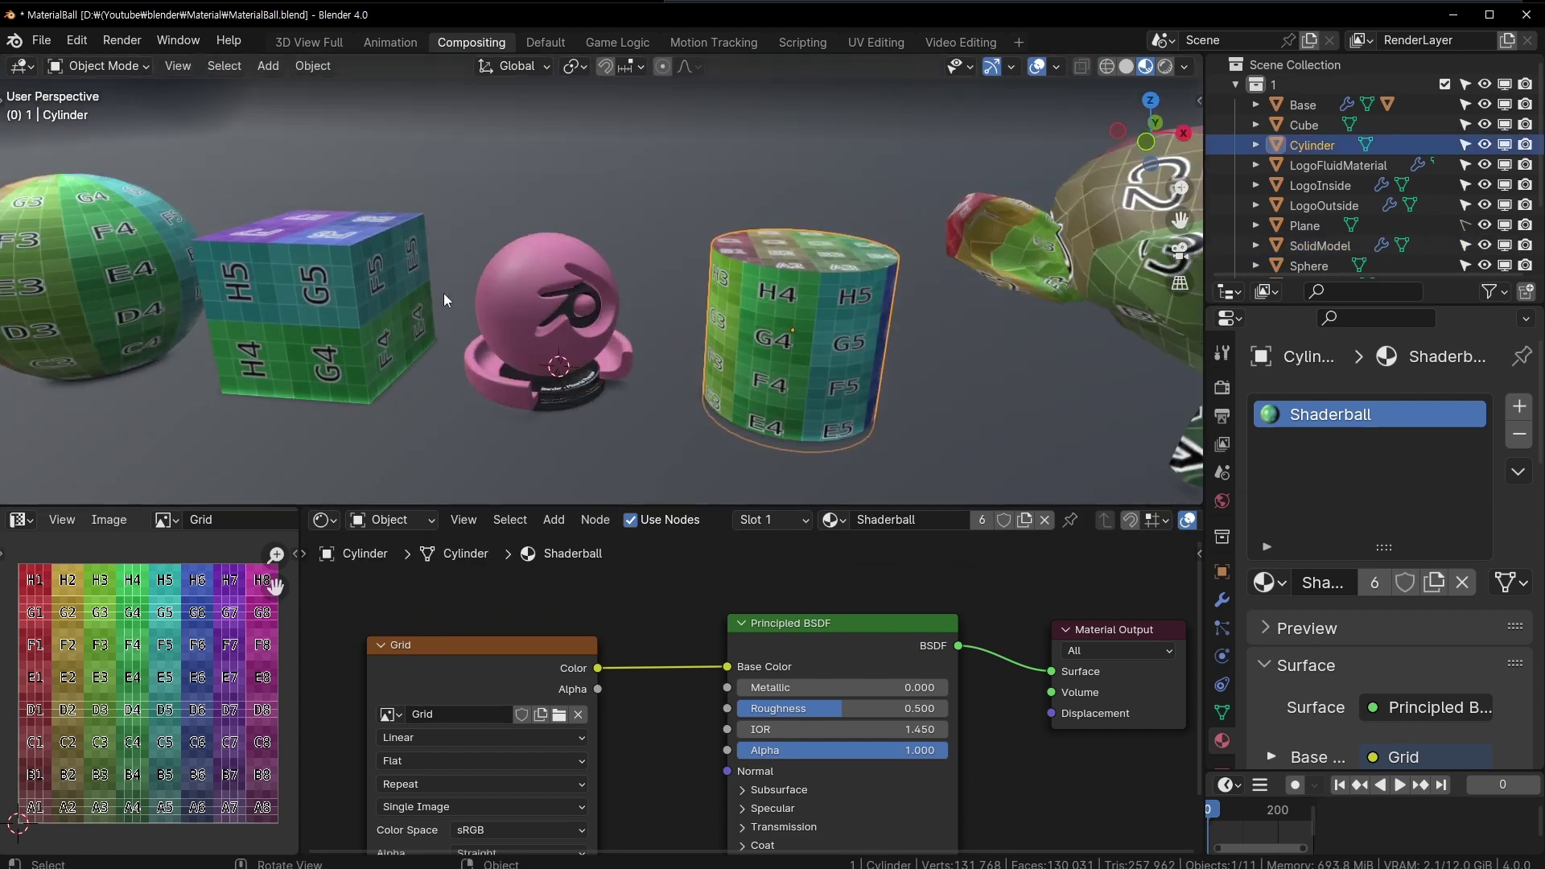
shift+middle_drag(445, 300, 776, 249)
scroll(776, 249, up, 3)
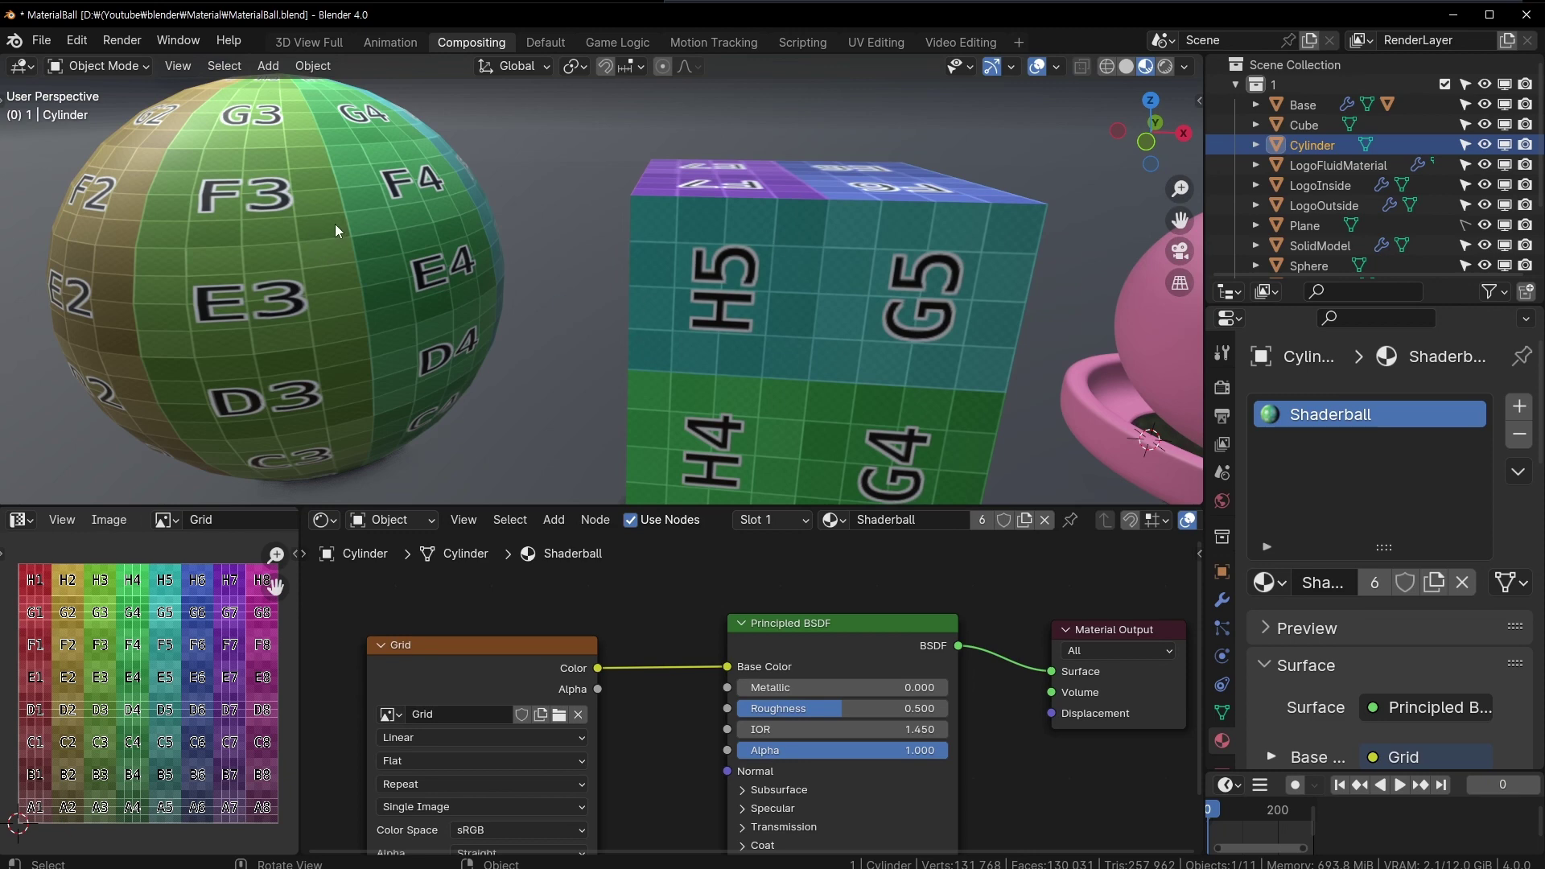
mouse_move(336, 231)
middle_down()
mouse_move(721, 297)
mouse_move(629, 294)
middle_up()
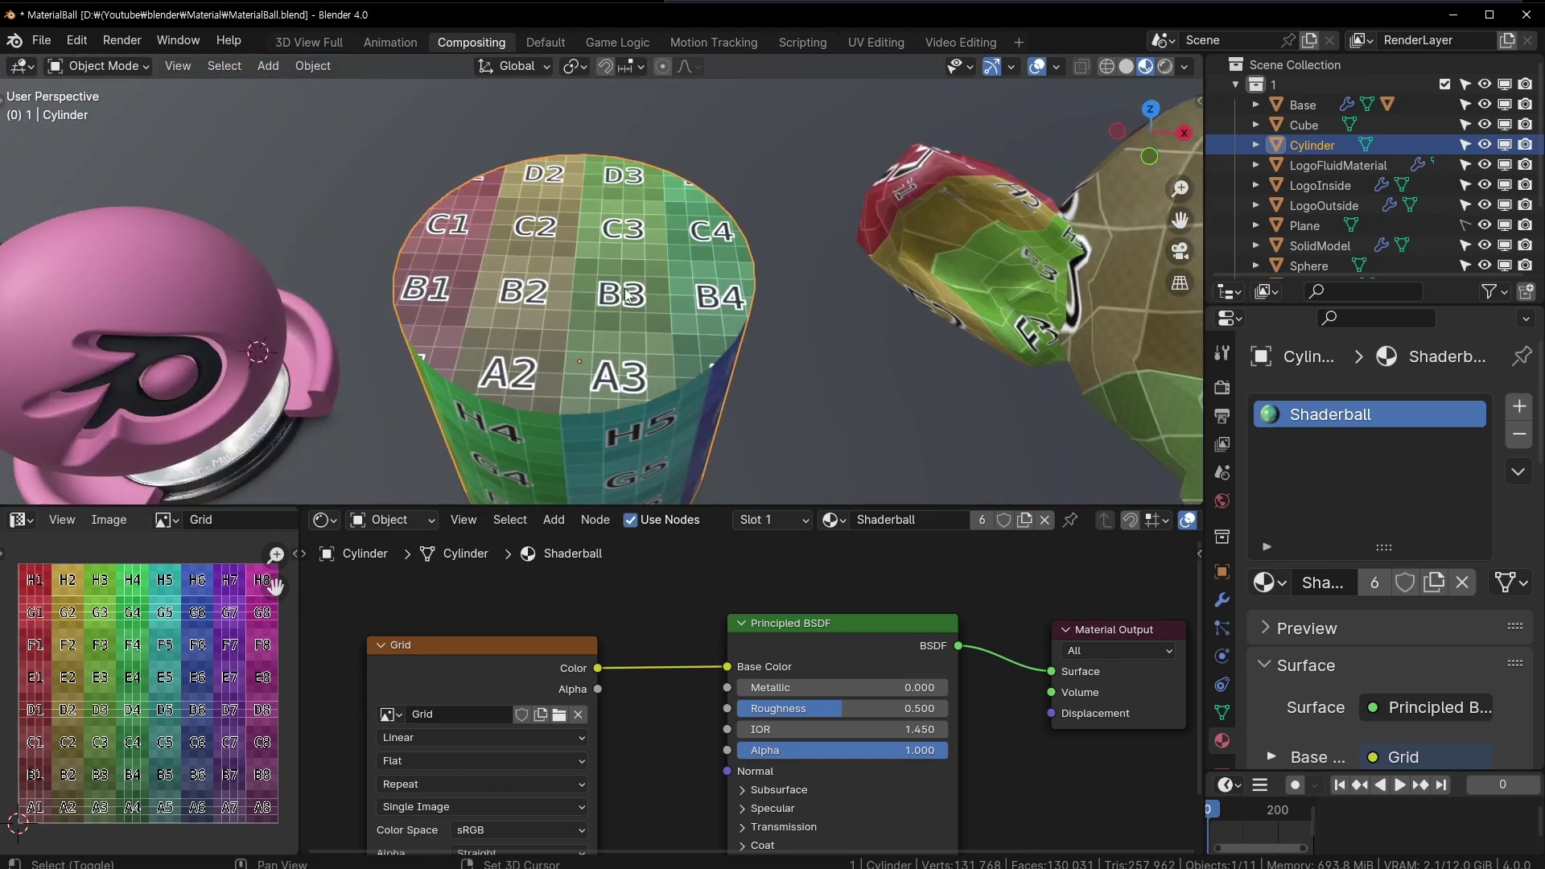
scroll(629, 295, down, 5)
middle_drag(765, 290, 837, 289)
mouse_move(312, 697)
middle_down()
mouse_move(356, 672)
mouse_move(753, 609)
mouse_move(665, 615)
middle_up()
middle_drag(674, 393, 665, 325)
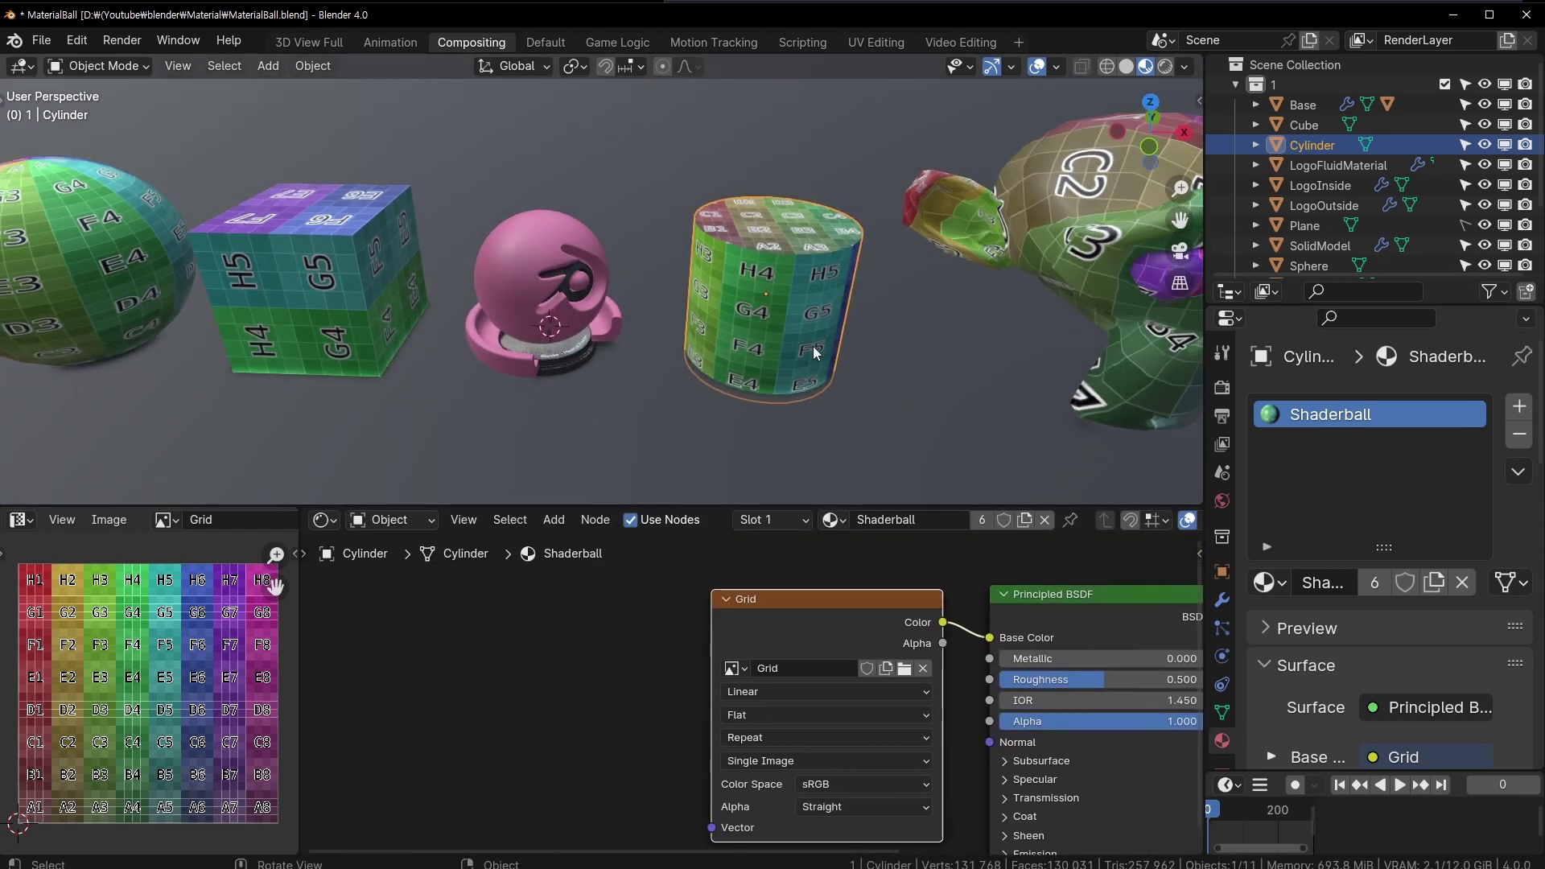
mouse_move(829, 283)
middle_down()
mouse_move(791, 271)
mouse_move(813, 267)
middle_up()
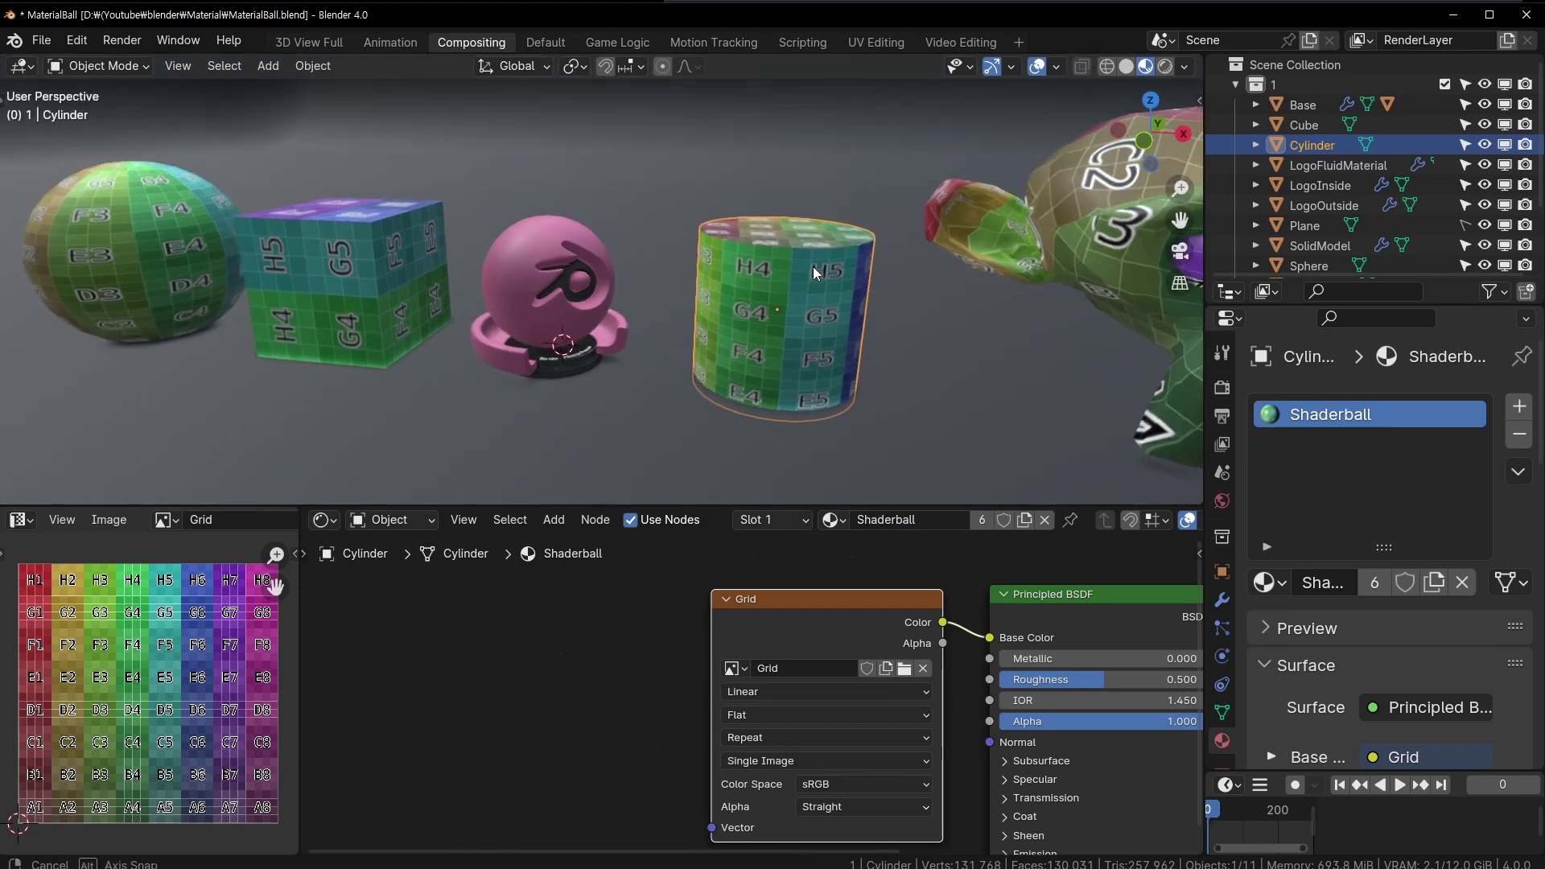
middle_drag(773, 482, 602, 316)
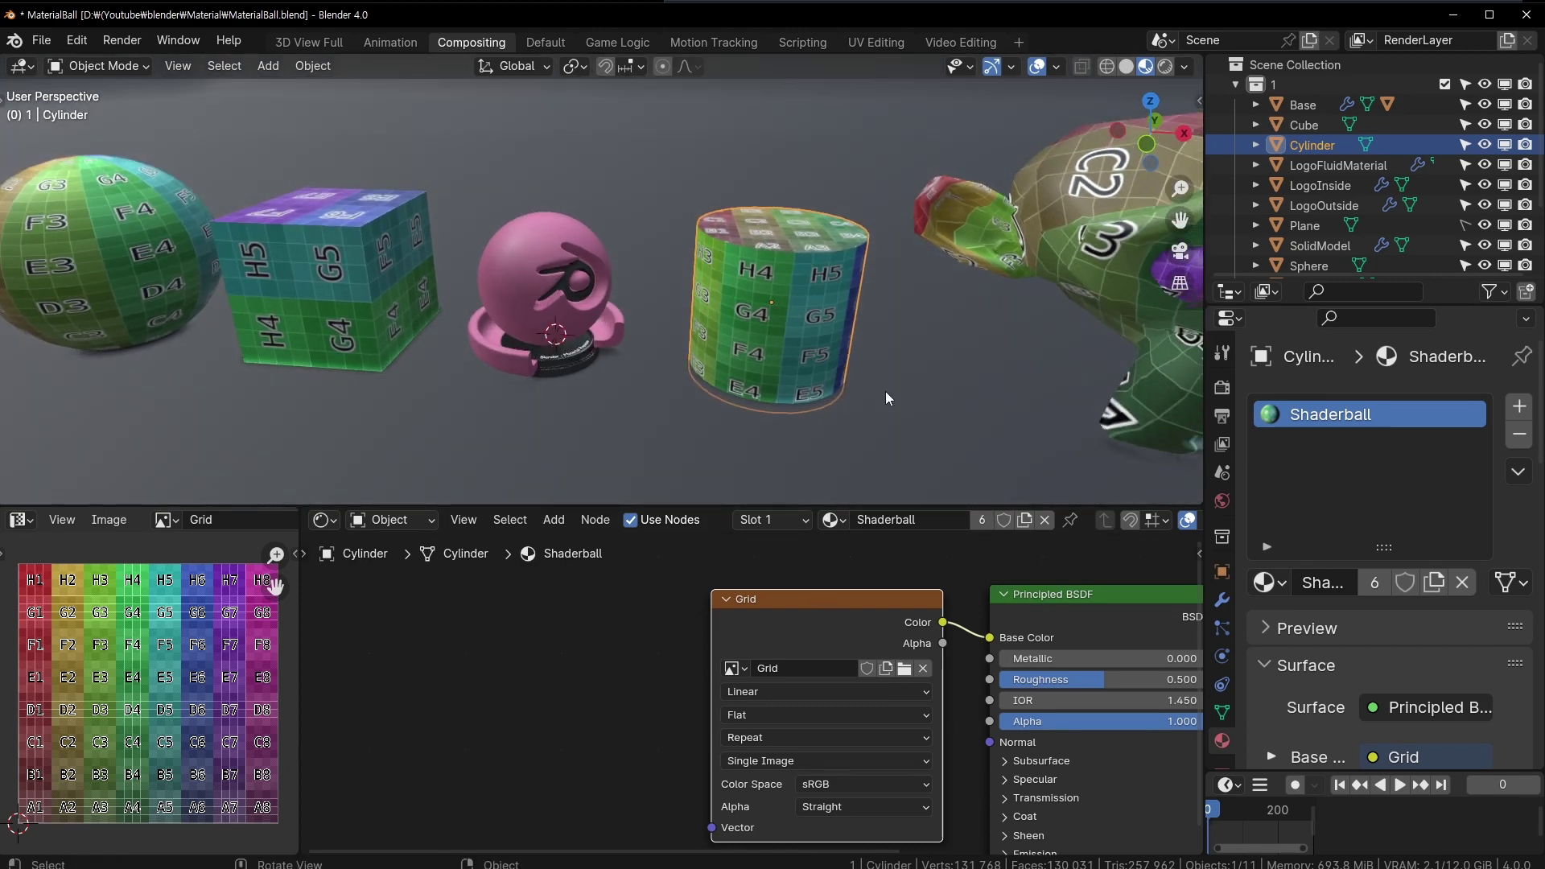
middle_drag(656, 629, 569, 639)
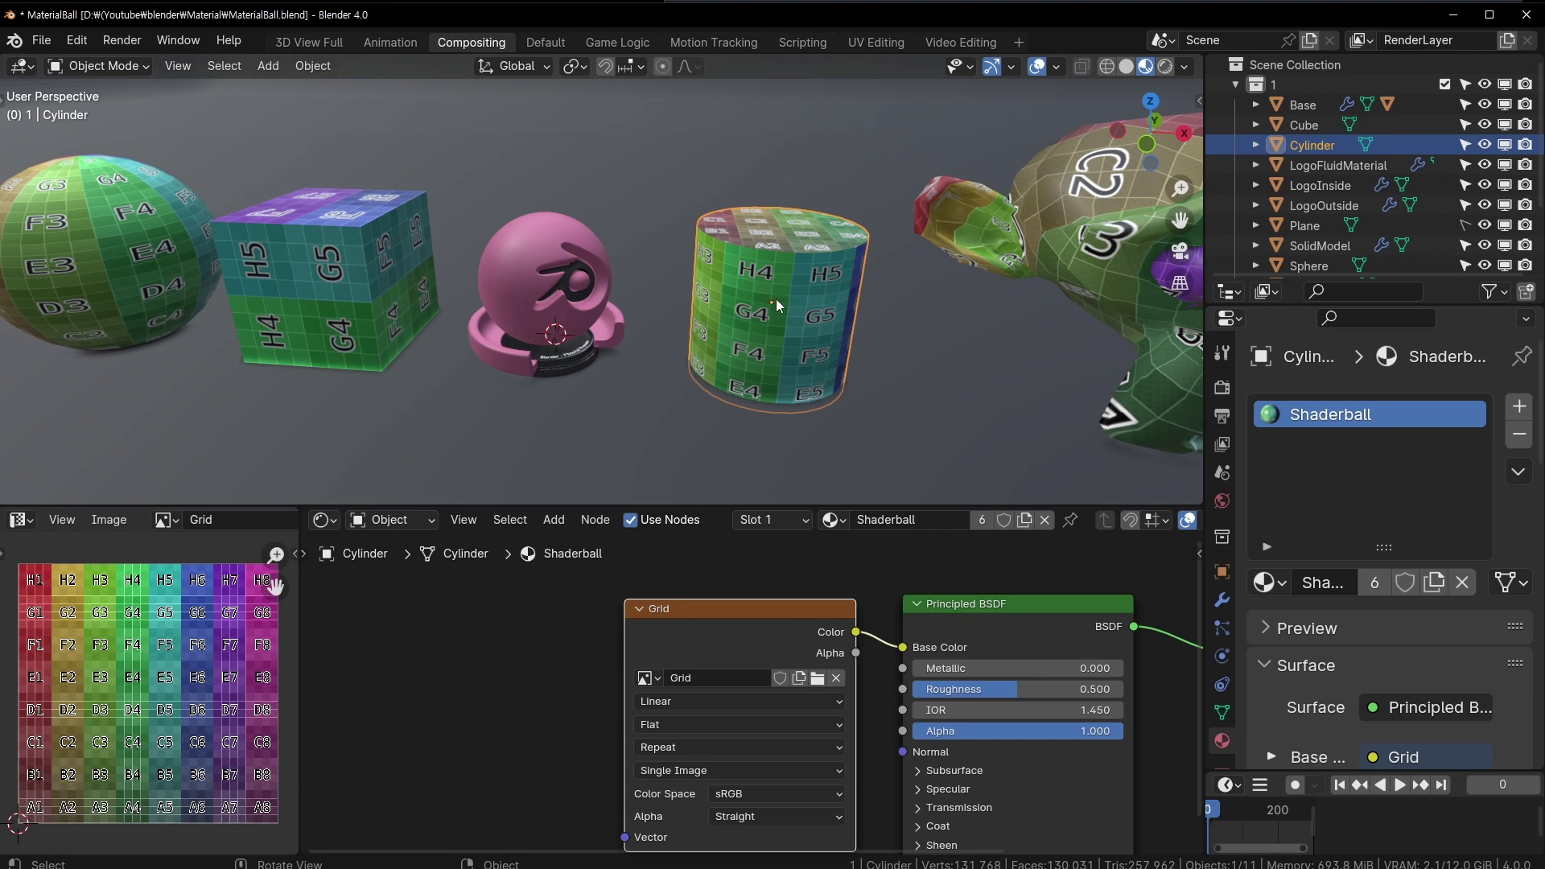
- Select the cube, enter Edit Mode and select all its faces
click(378, 306)
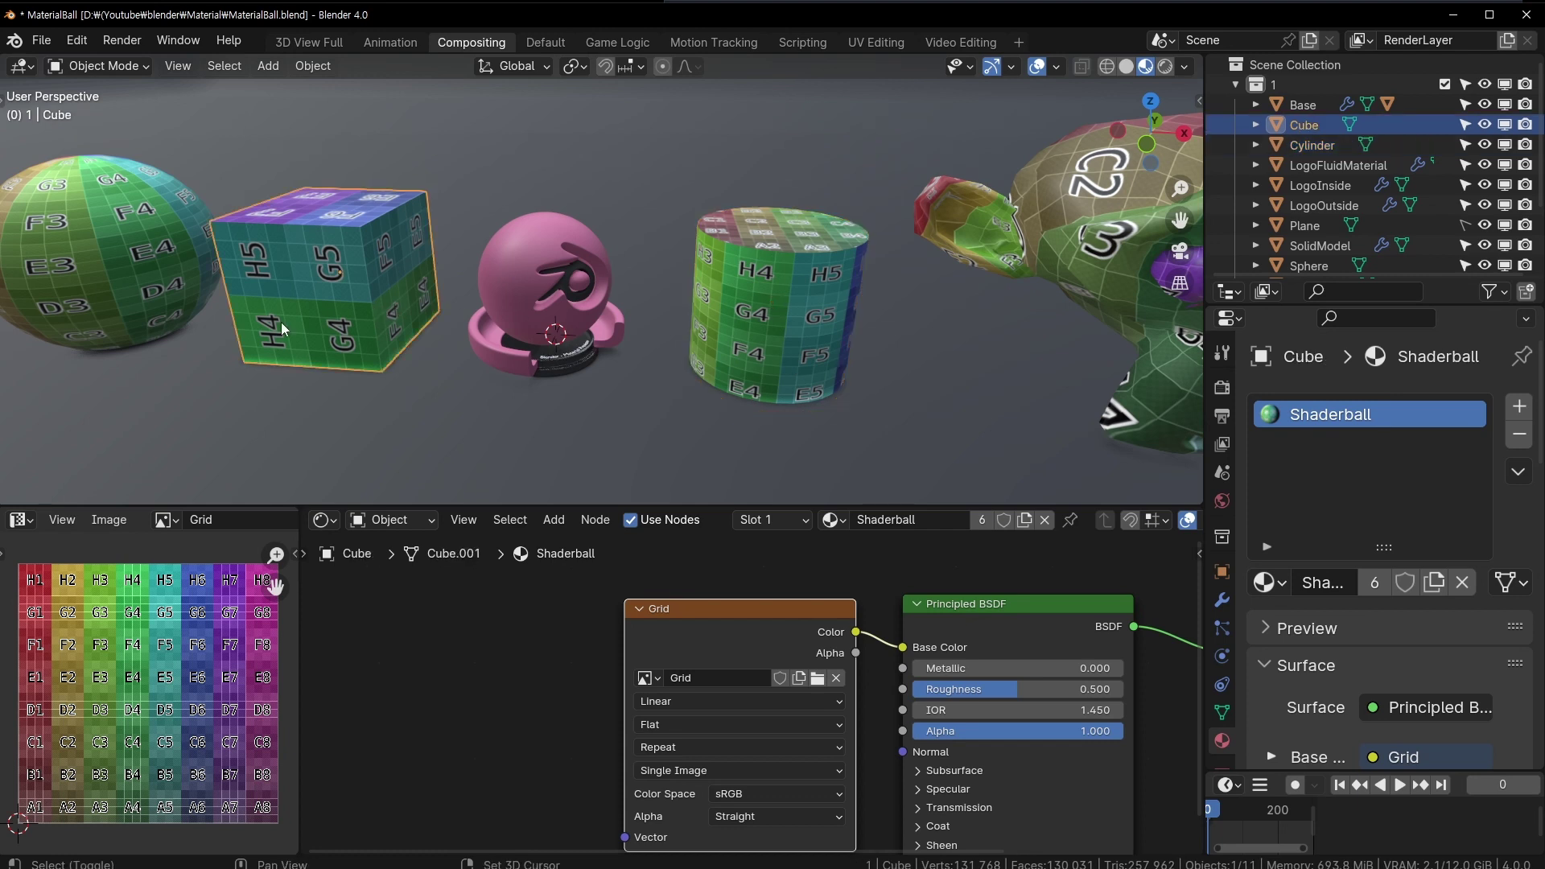
shift+middle_drag(282, 322, 424, 335)
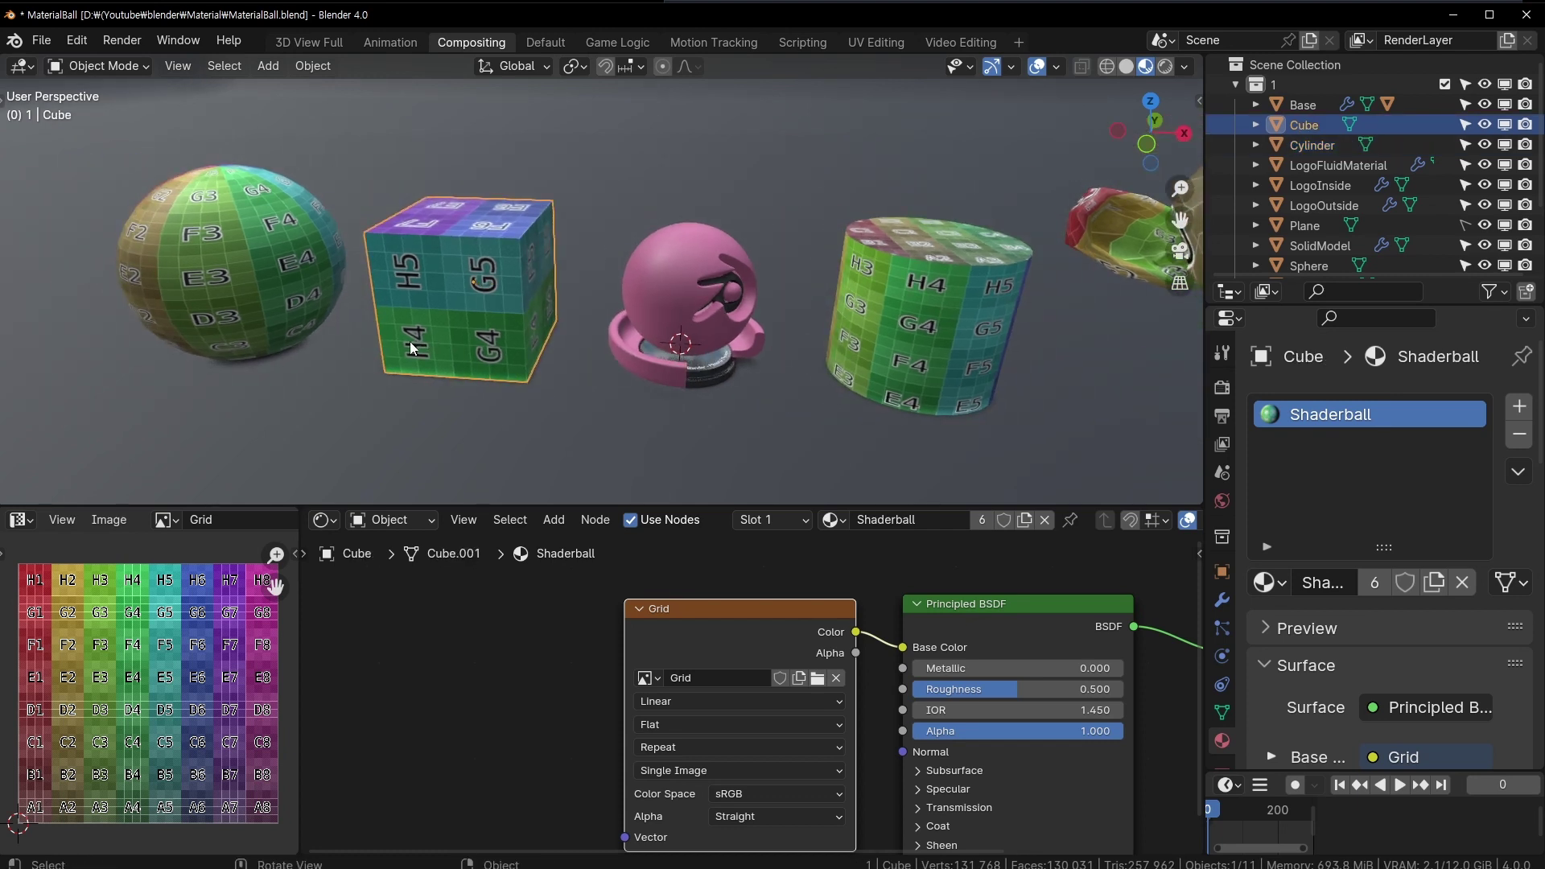
key(Tab)
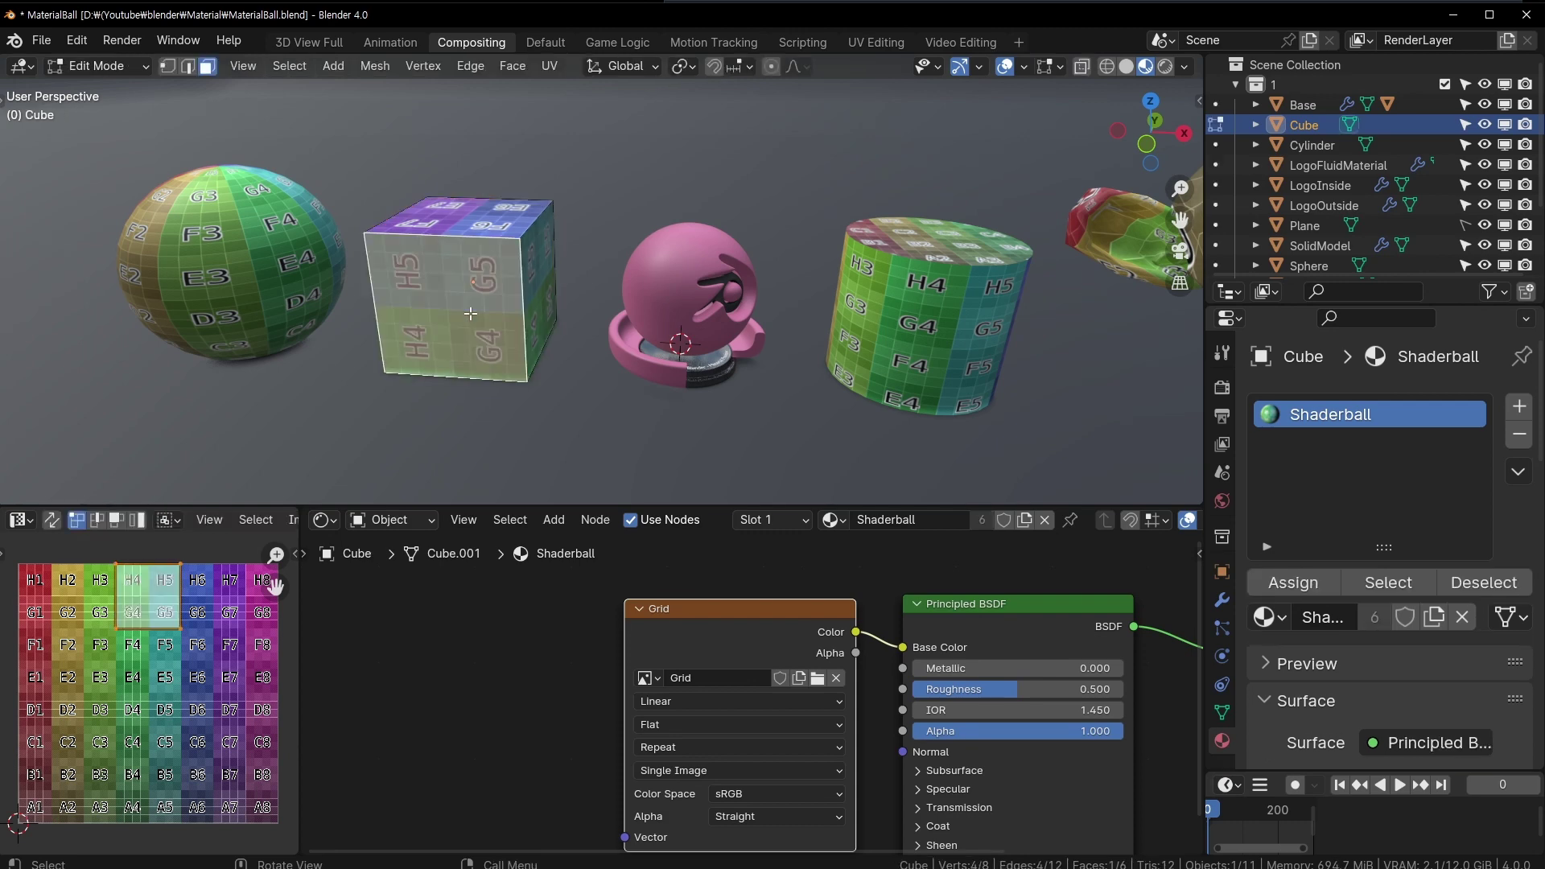
key(a)
middle_drag(80, 708, 181, 740)
scroll(563, 322, up, 3)
scroll(178, 740, up, 1)
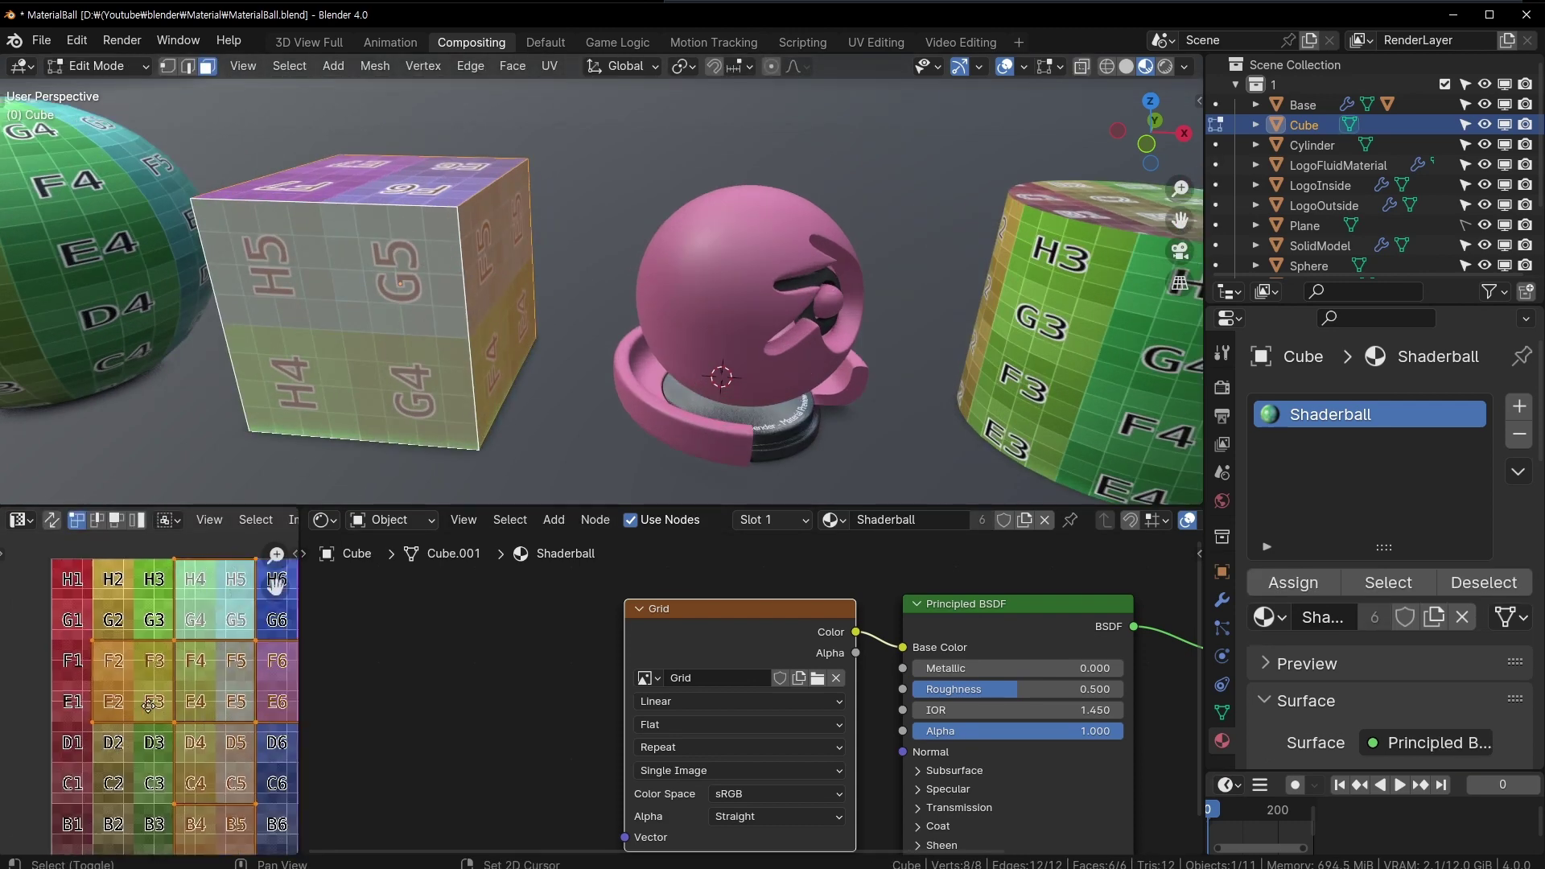
- Move and rotate the cube's UV island so it sits over the E1–E2 tiles
key(g)
click(233, 744)
key(r)
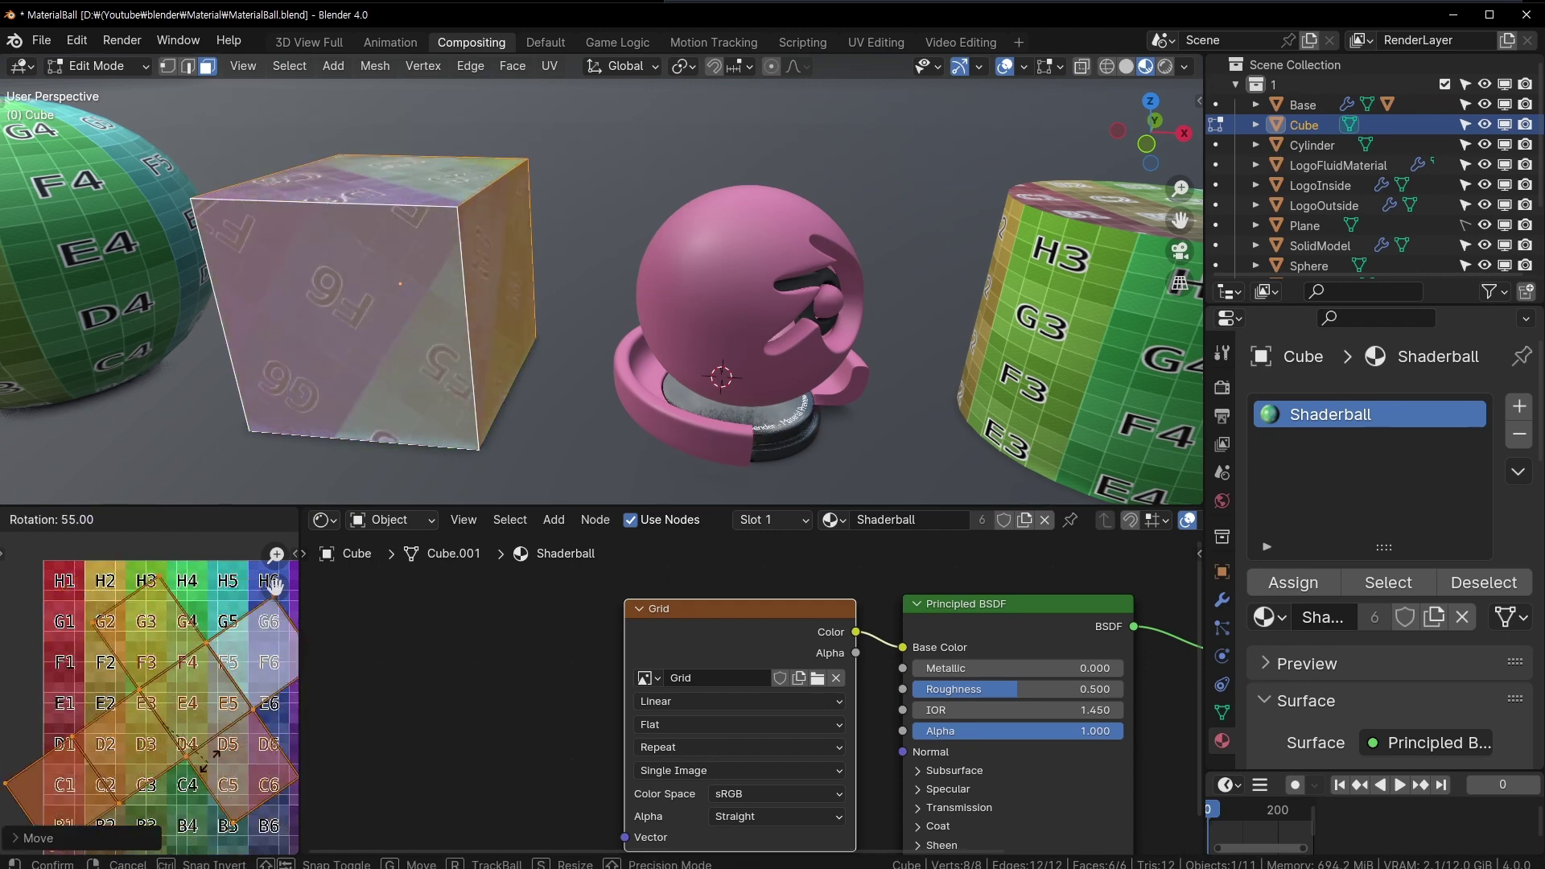
click(145, 636)
key(g)
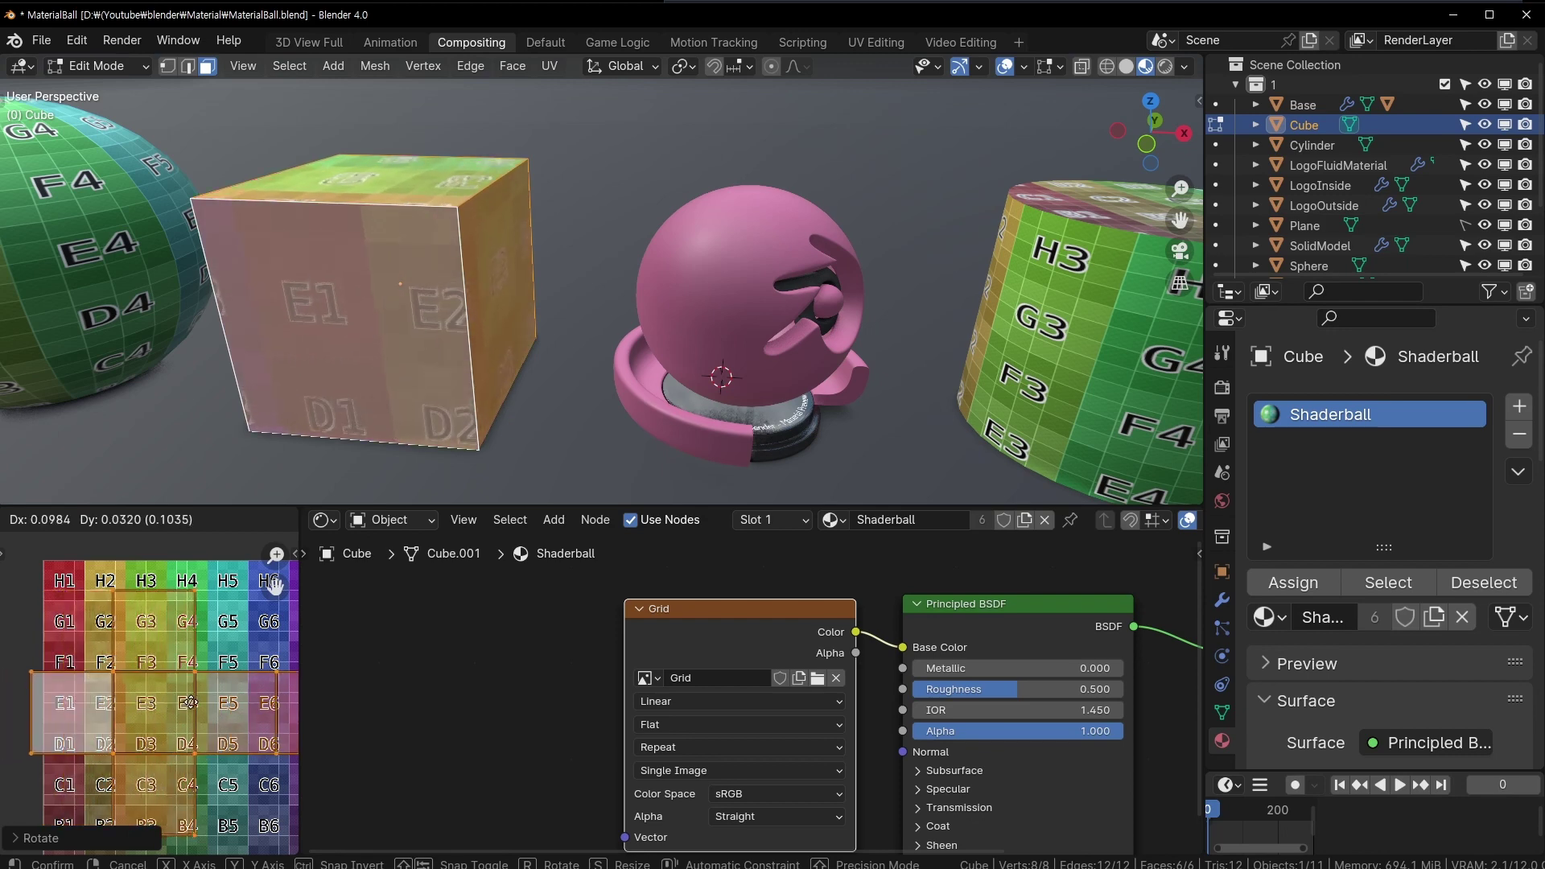
click(146, 708)
scroll(146, 708, up, 4)
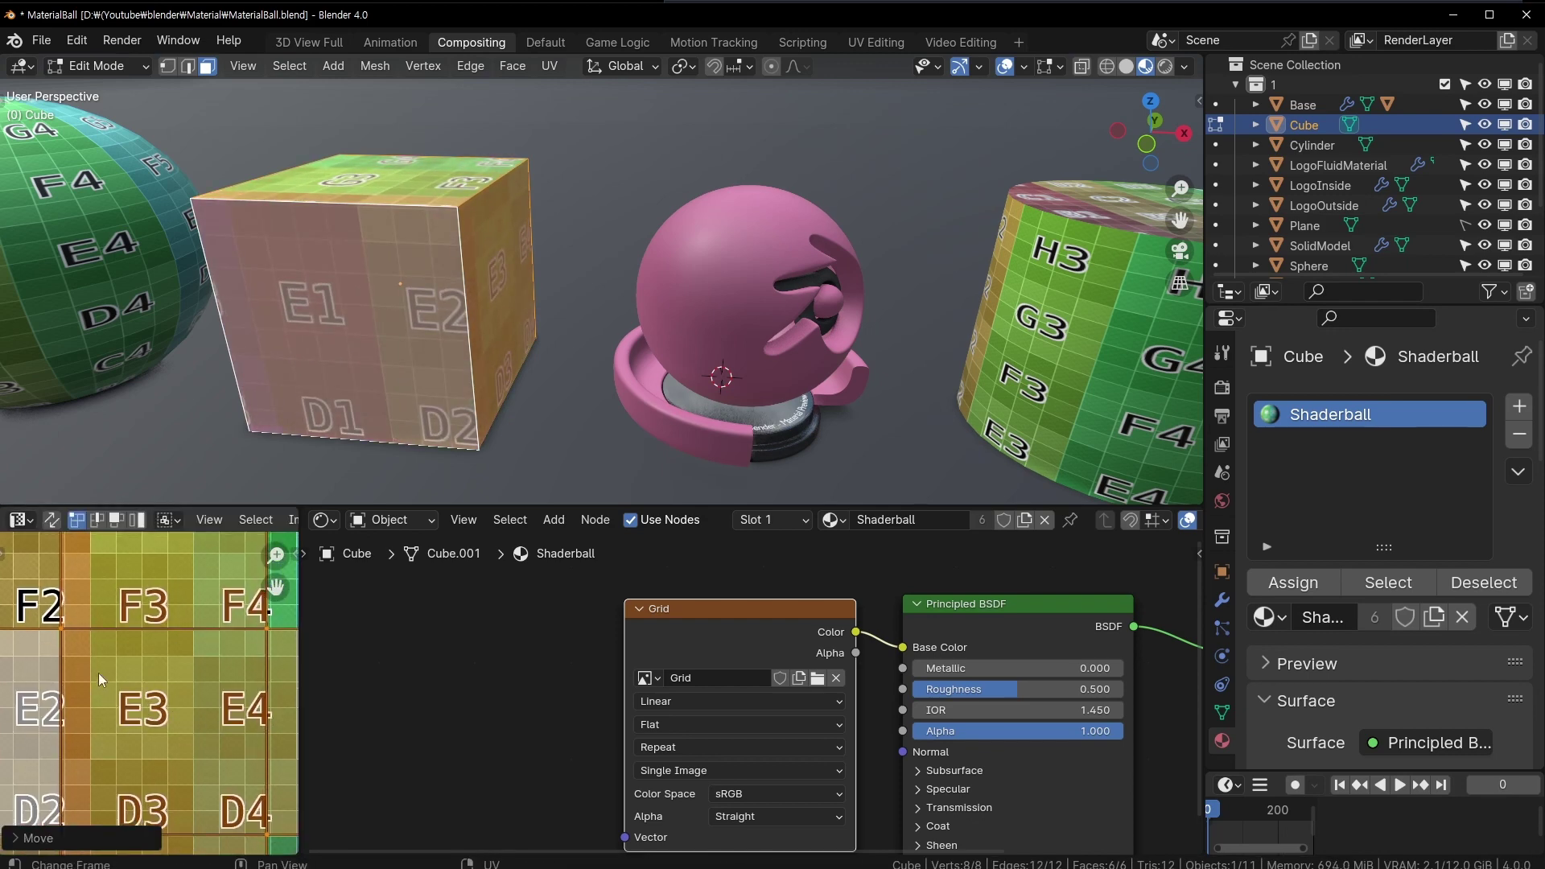
scroll(155, 728, down, 1)
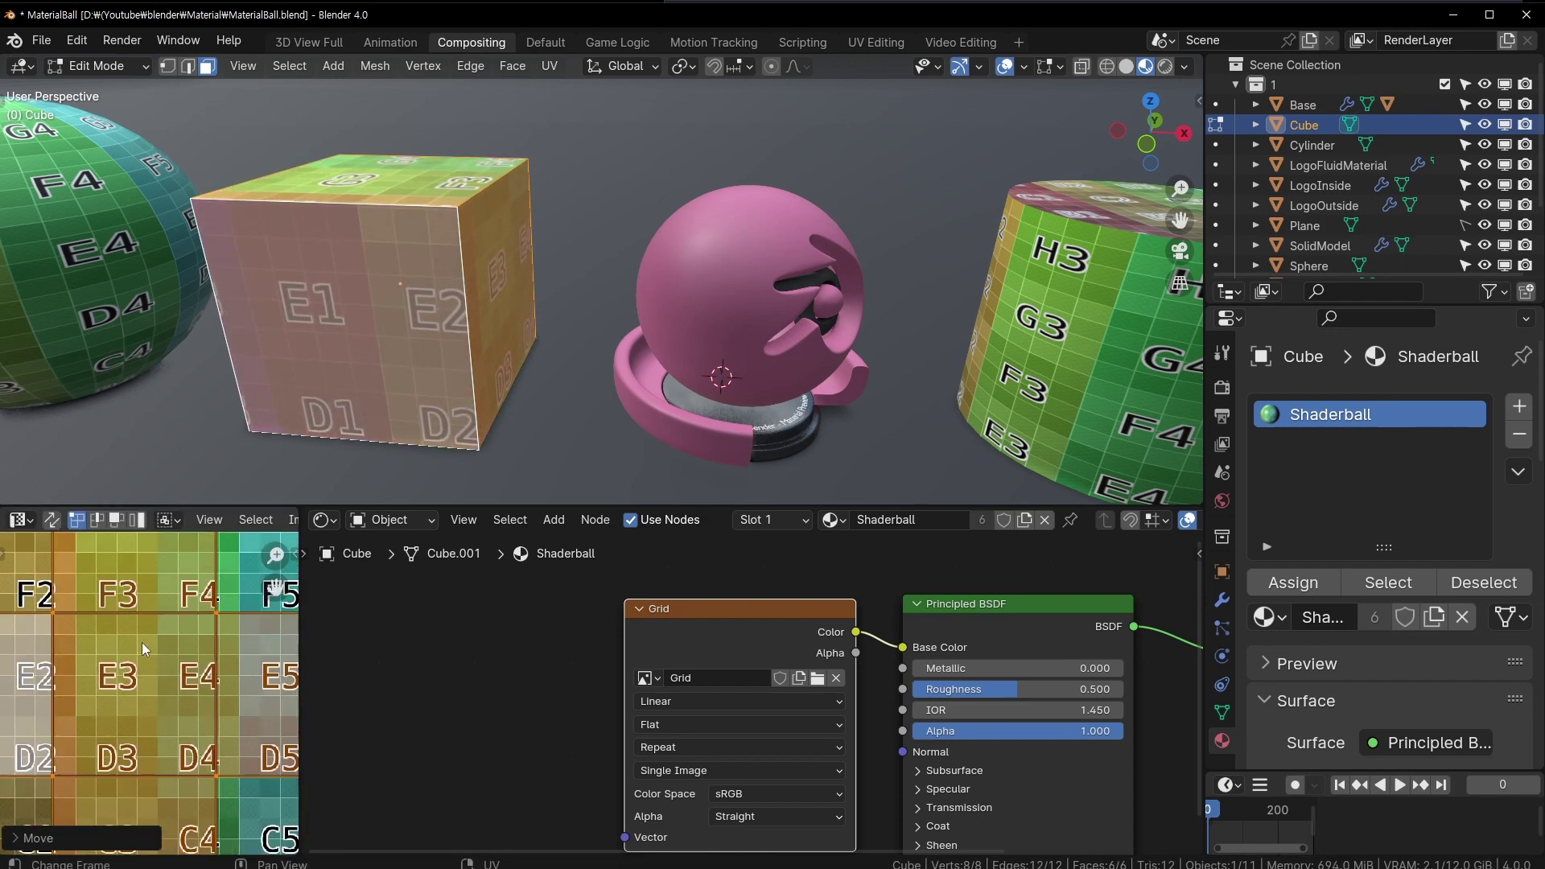
- Fine-tune the UV island's alignment with the D/E grid tiles and tidy the node view
mouse_move(132, 666)
mouse_down()
mouse_move(131, 685)
mouse_move(138, 664)
mouse_up()
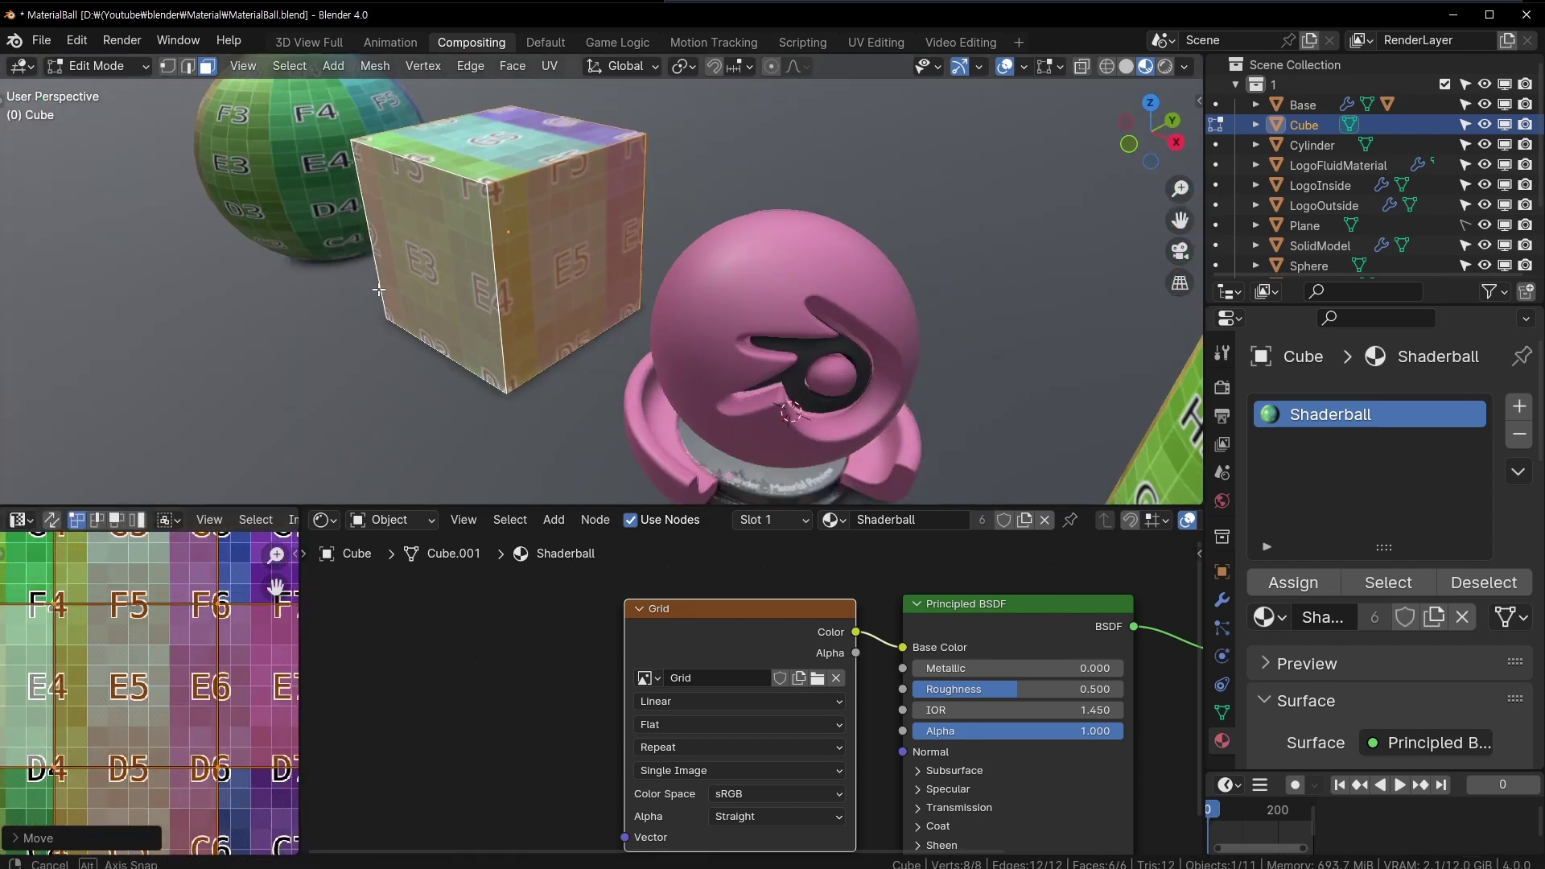
mouse_move(499, 290)
middle_down()
mouse_move(602, 237)
mouse_move(515, 241)
middle_up()
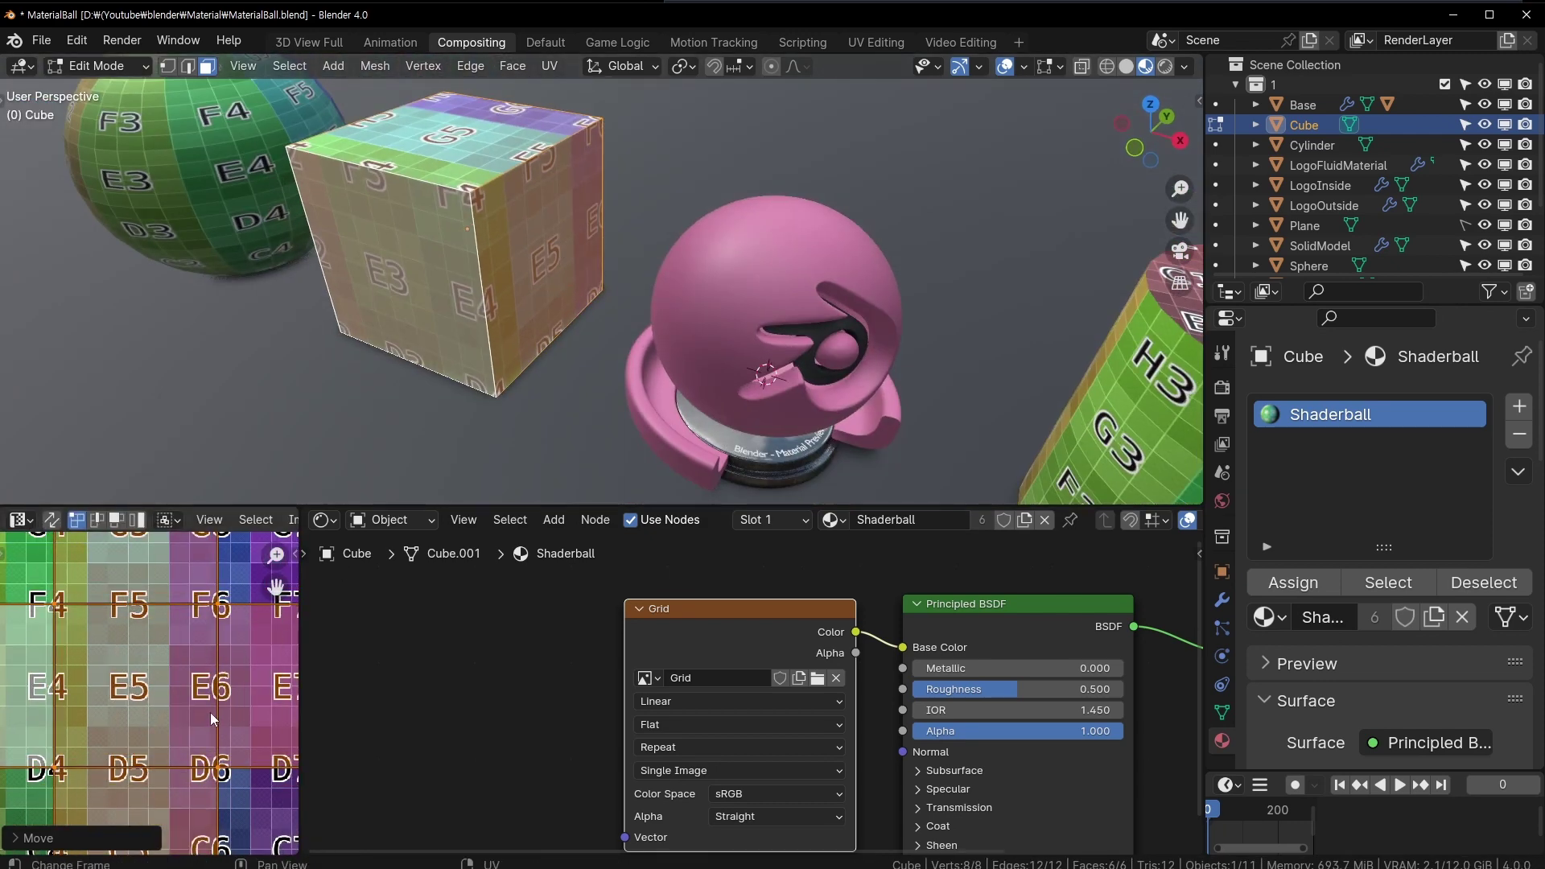
scroll(210, 712, down, 5)
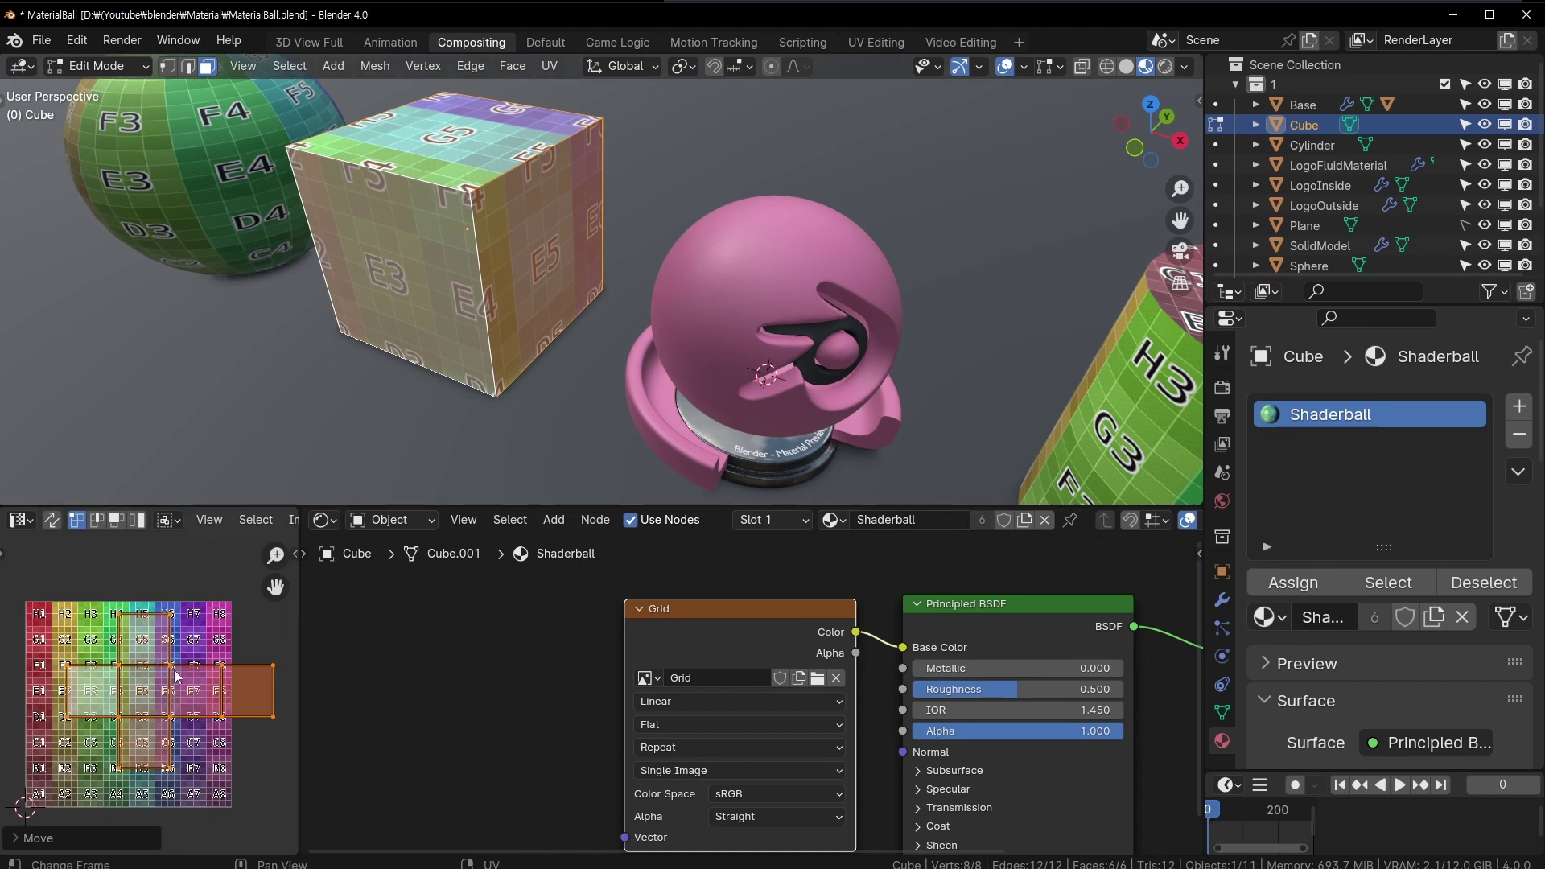
drag(187, 665, 147, 674)
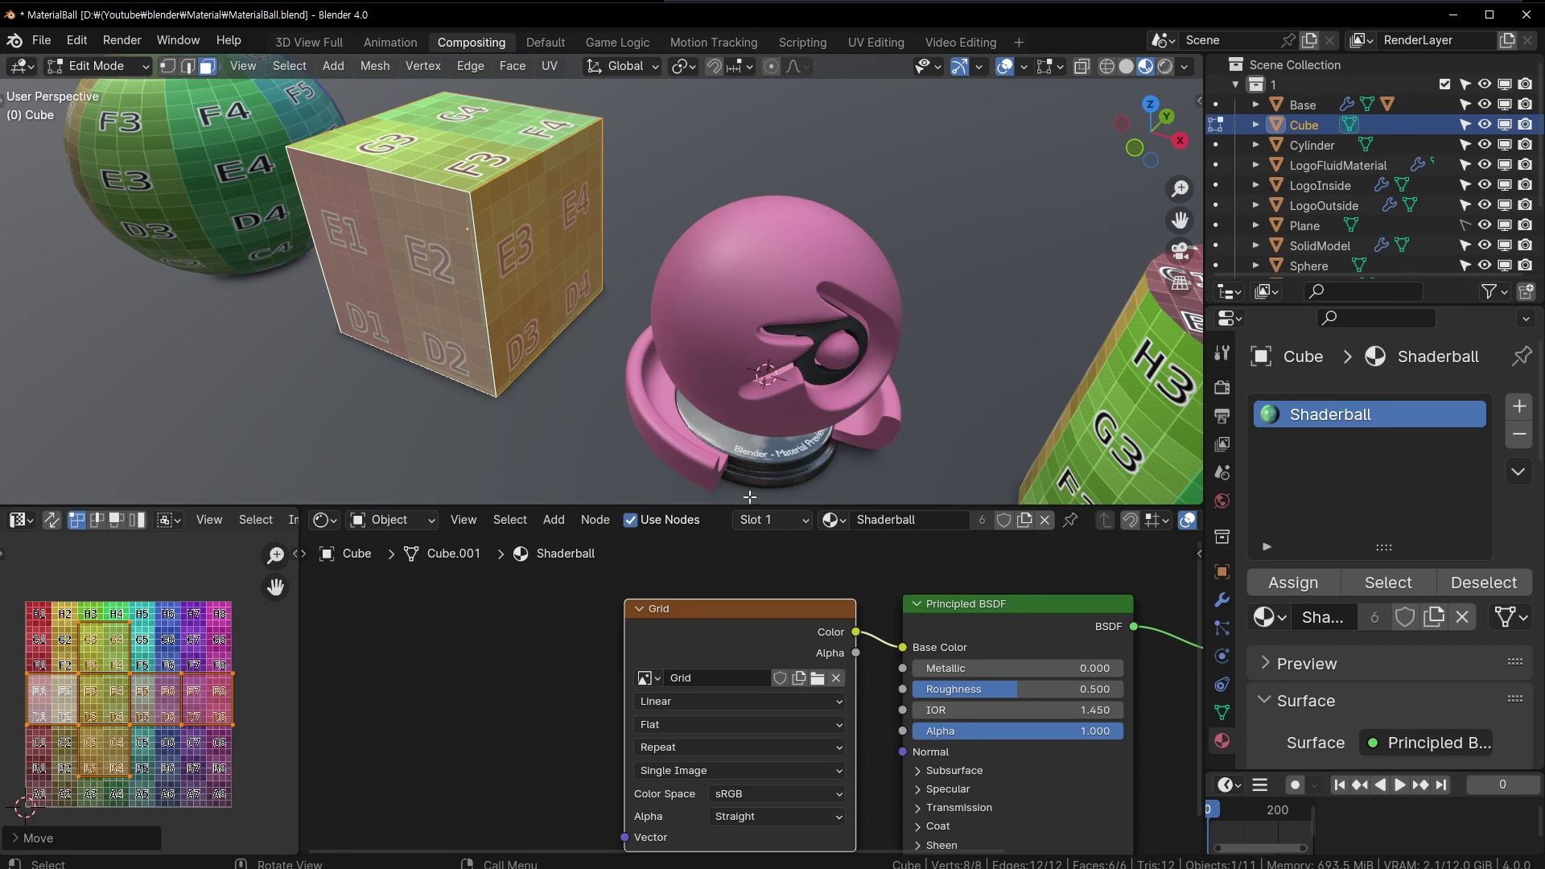
scroll(541, 700, down, 2)
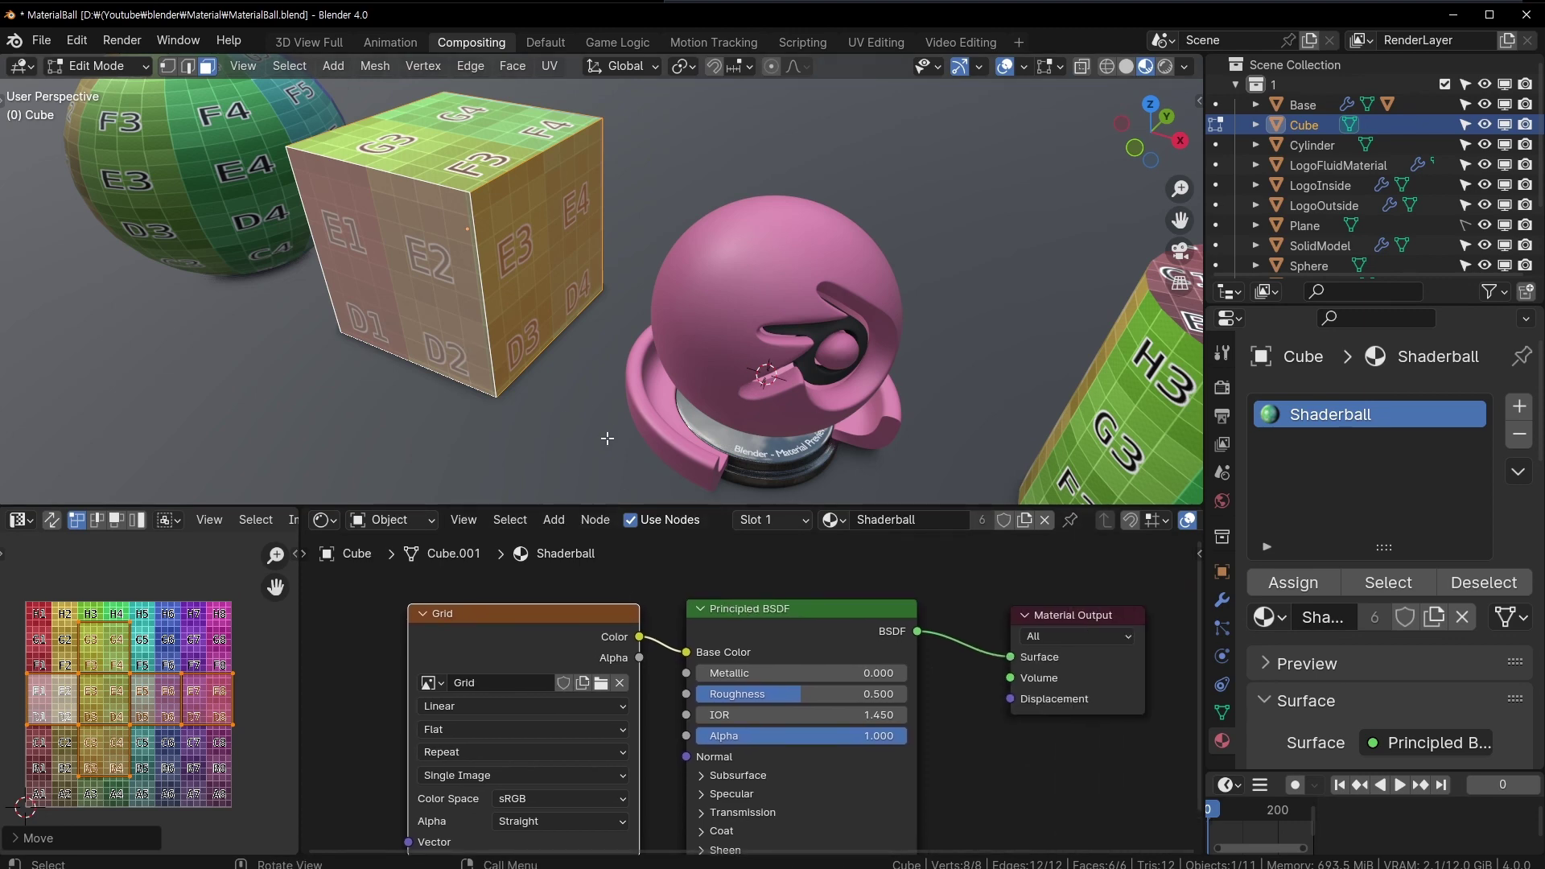
scroll(541, 700, down, 1)
middle_drag(581, 644, 764, 607)
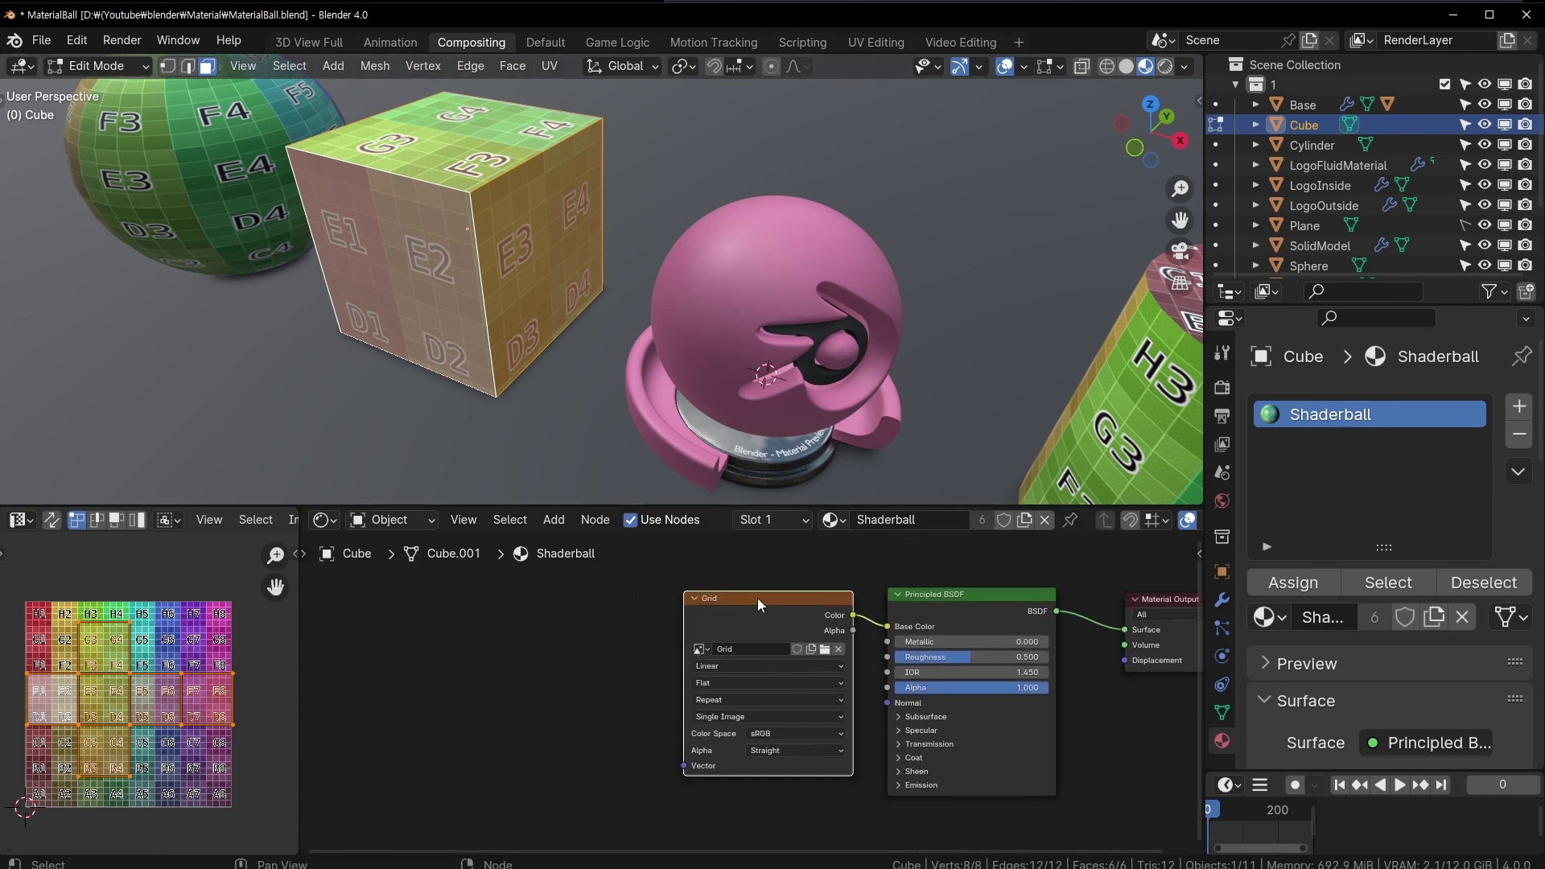
drag(757, 597, 728, 606)
middle_drag(644, 306, 478, 273)
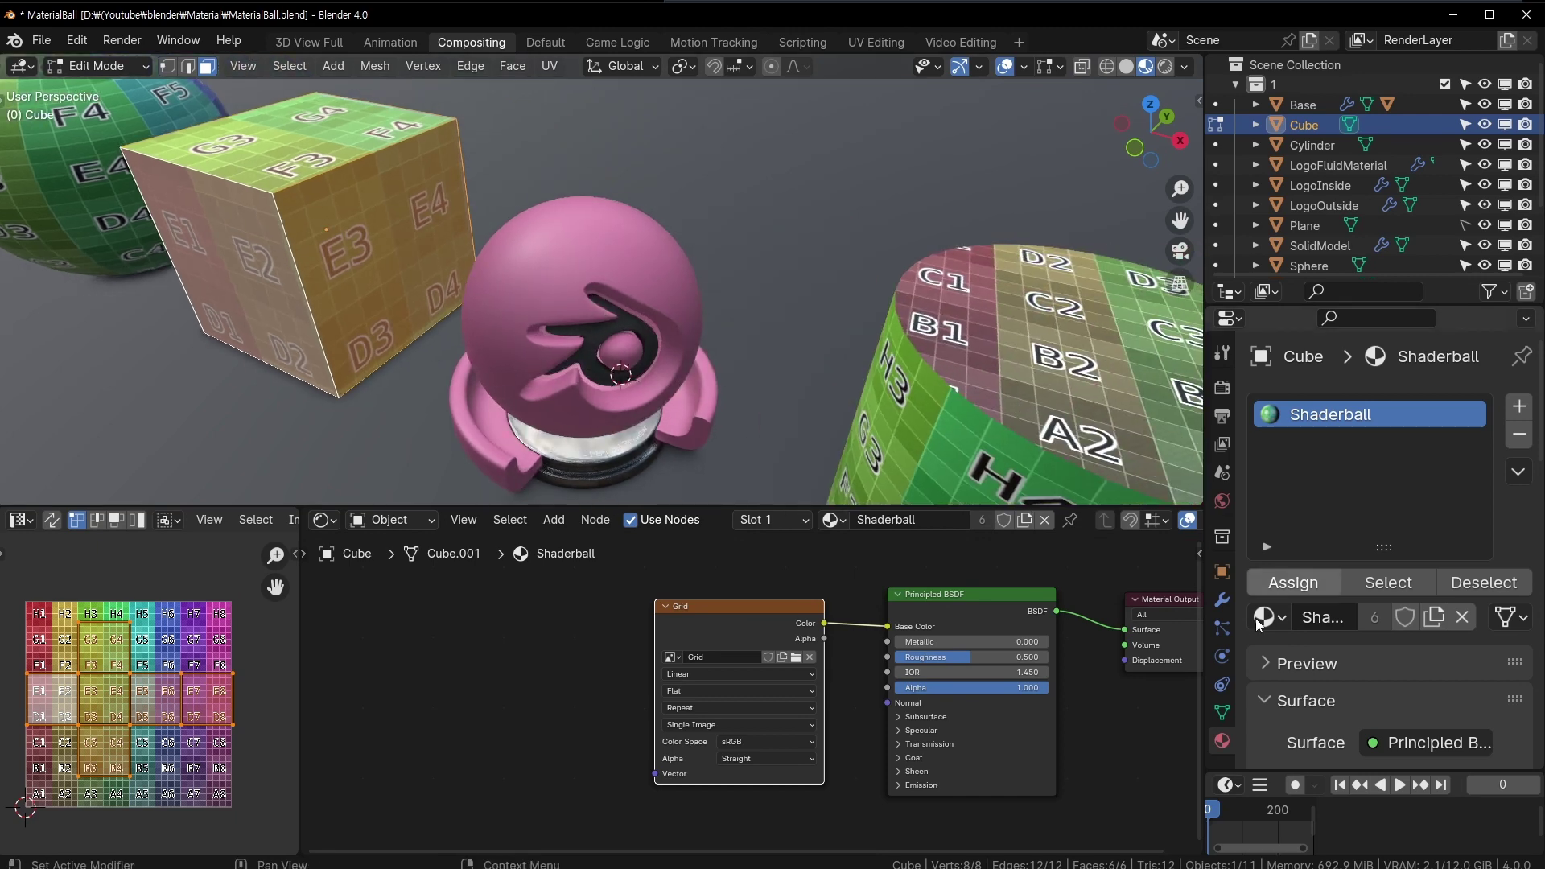
- Show the cube's Object Data properties listing its single UV map, UVMap
click(1233, 710)
scroll(1321, 529, down, 5)
scroll(1355, 555, down, 5)
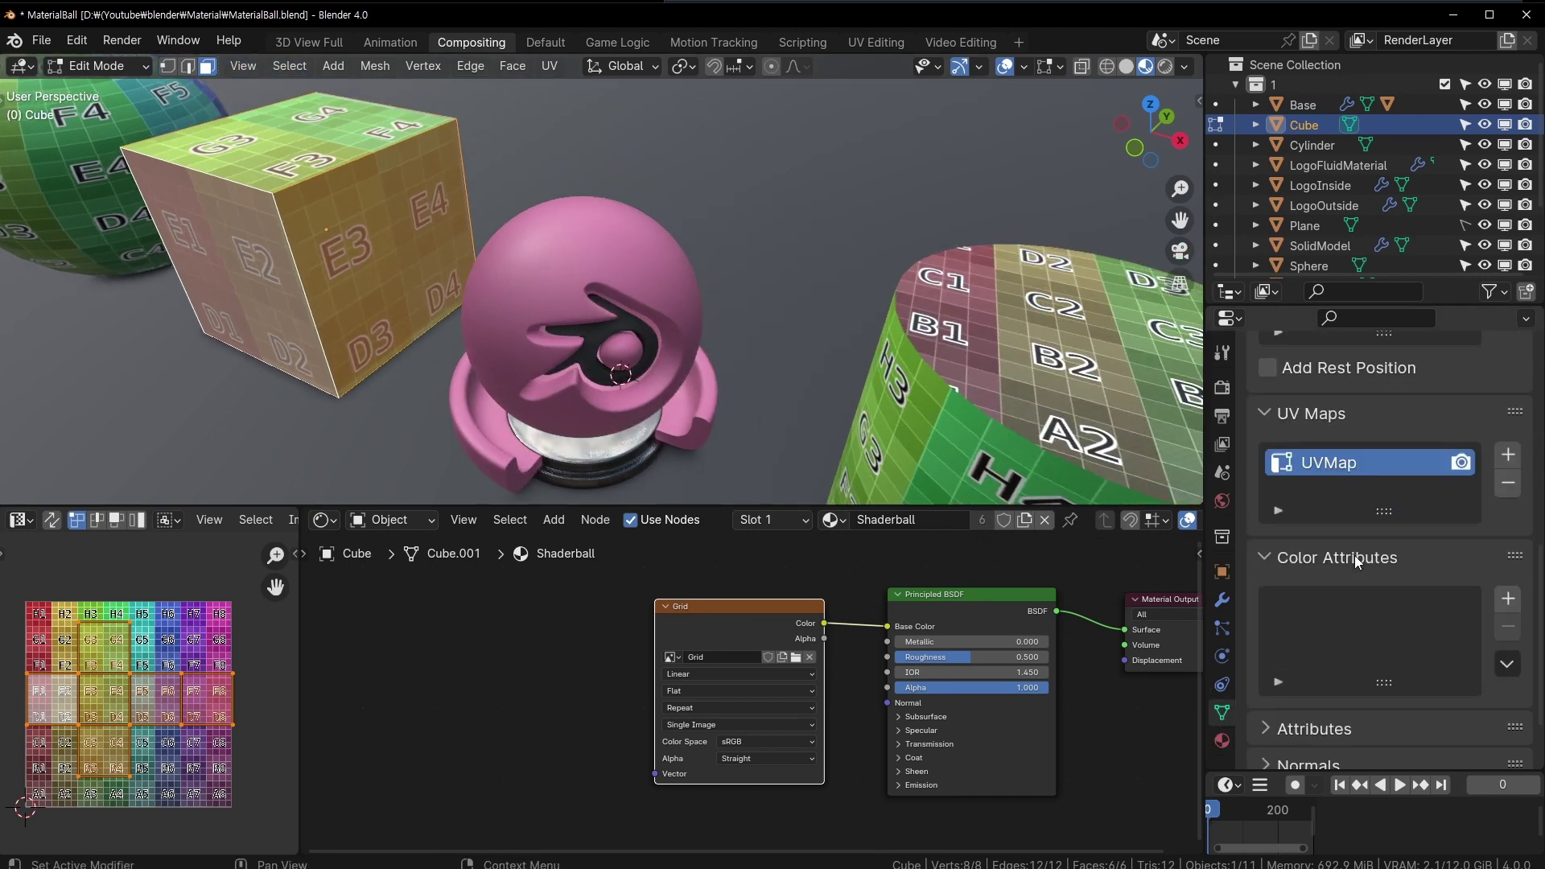
middle_drag(418, 354, 604, 365)
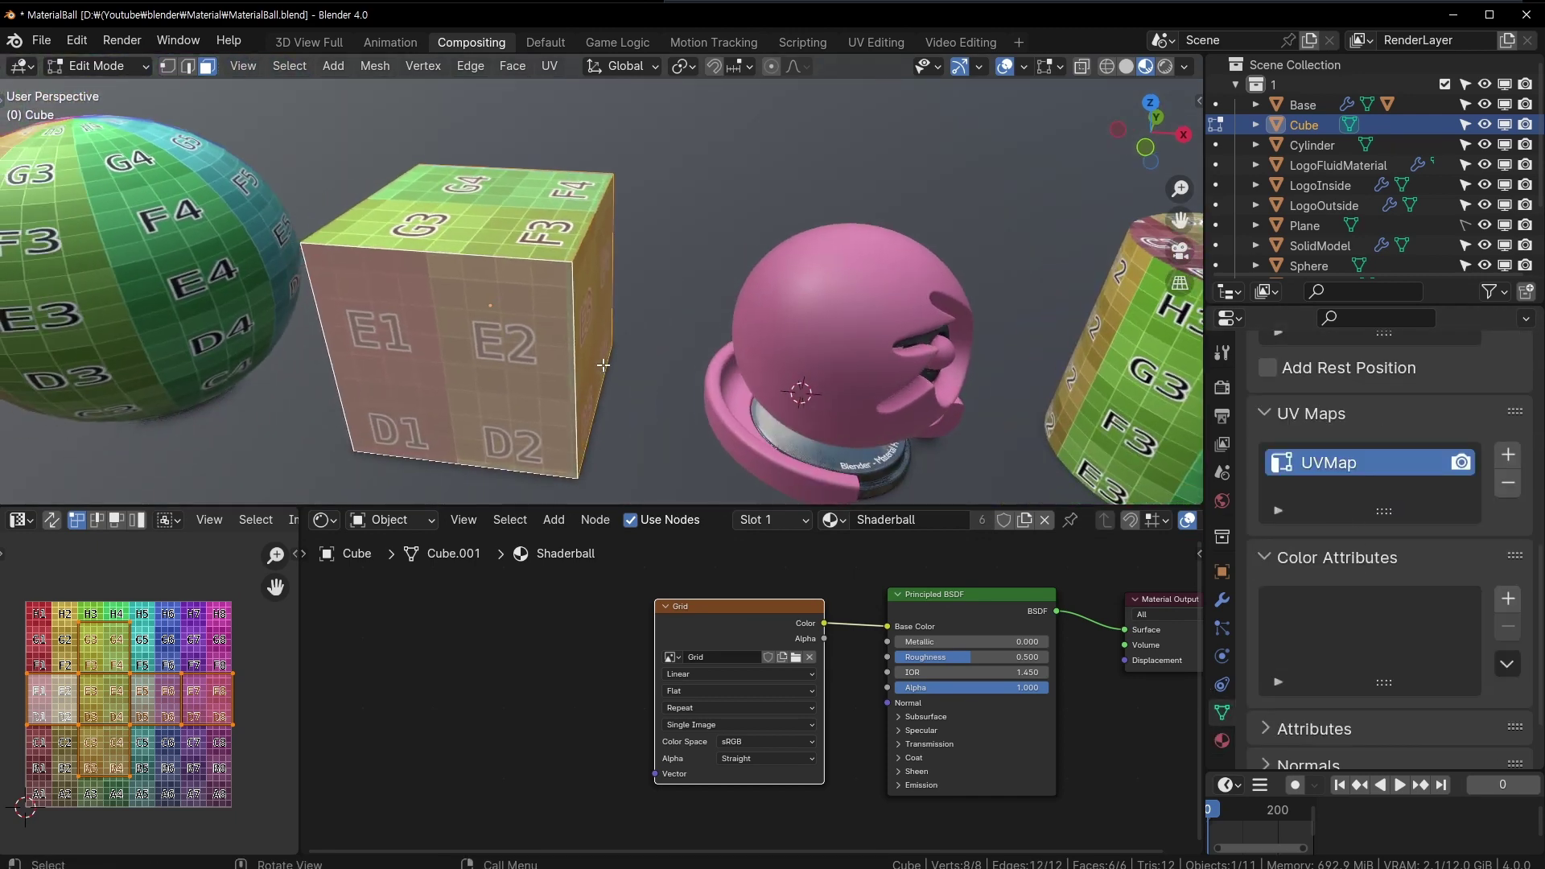
scroll(129, 708, up, 1)
scroll(458, 373, up, 3)
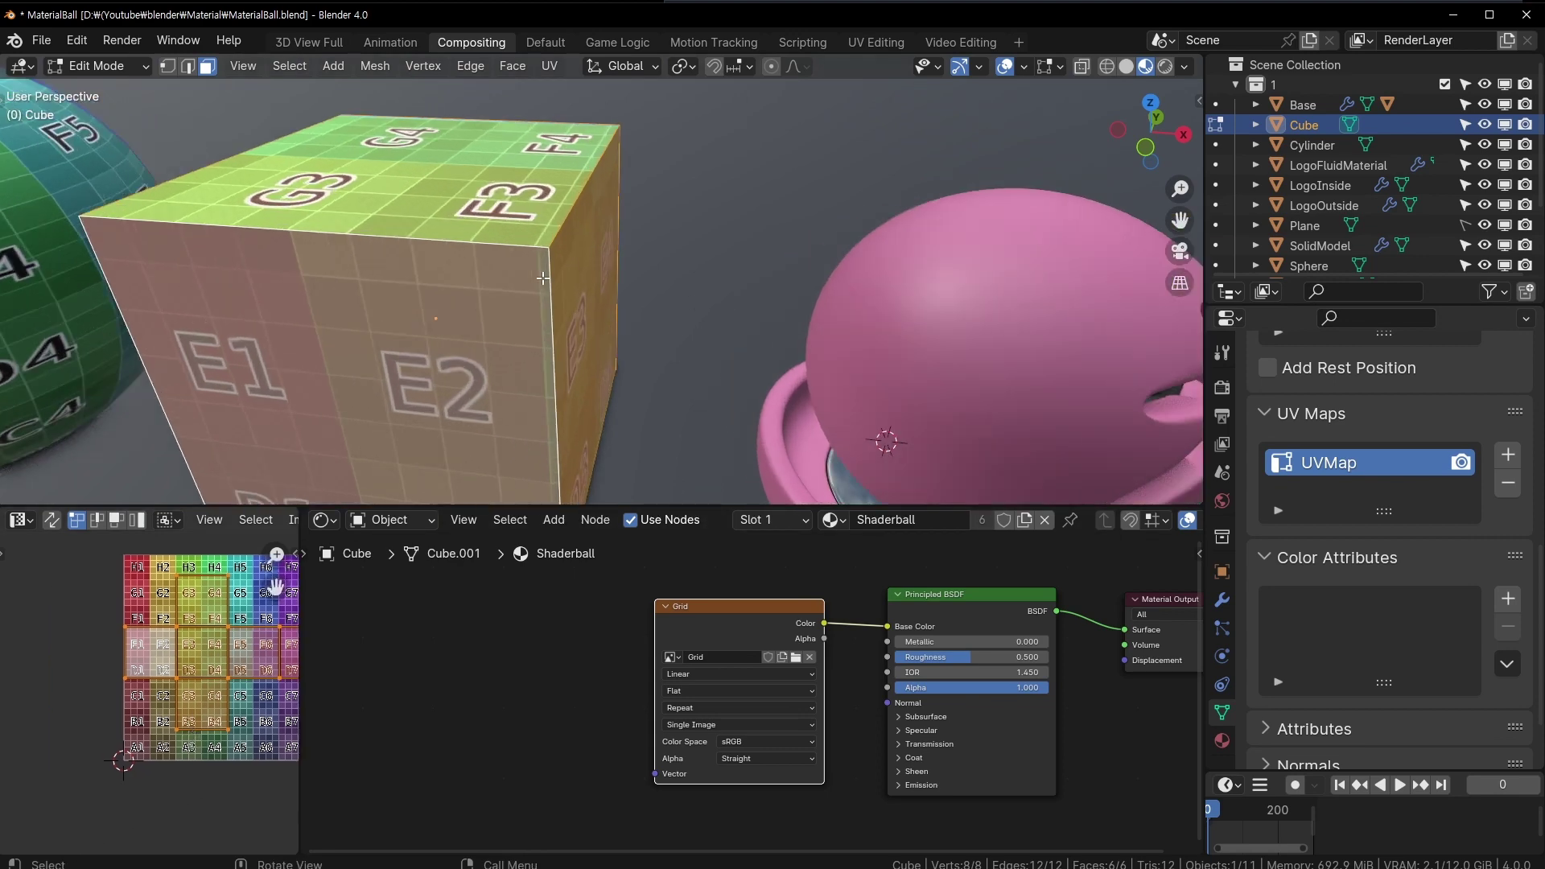
scroll(129, 715, up, 1)
scroll(202, 675, up, 1)
scroll(201, 674, down, 1)
scroll(161, 692, down, 1)
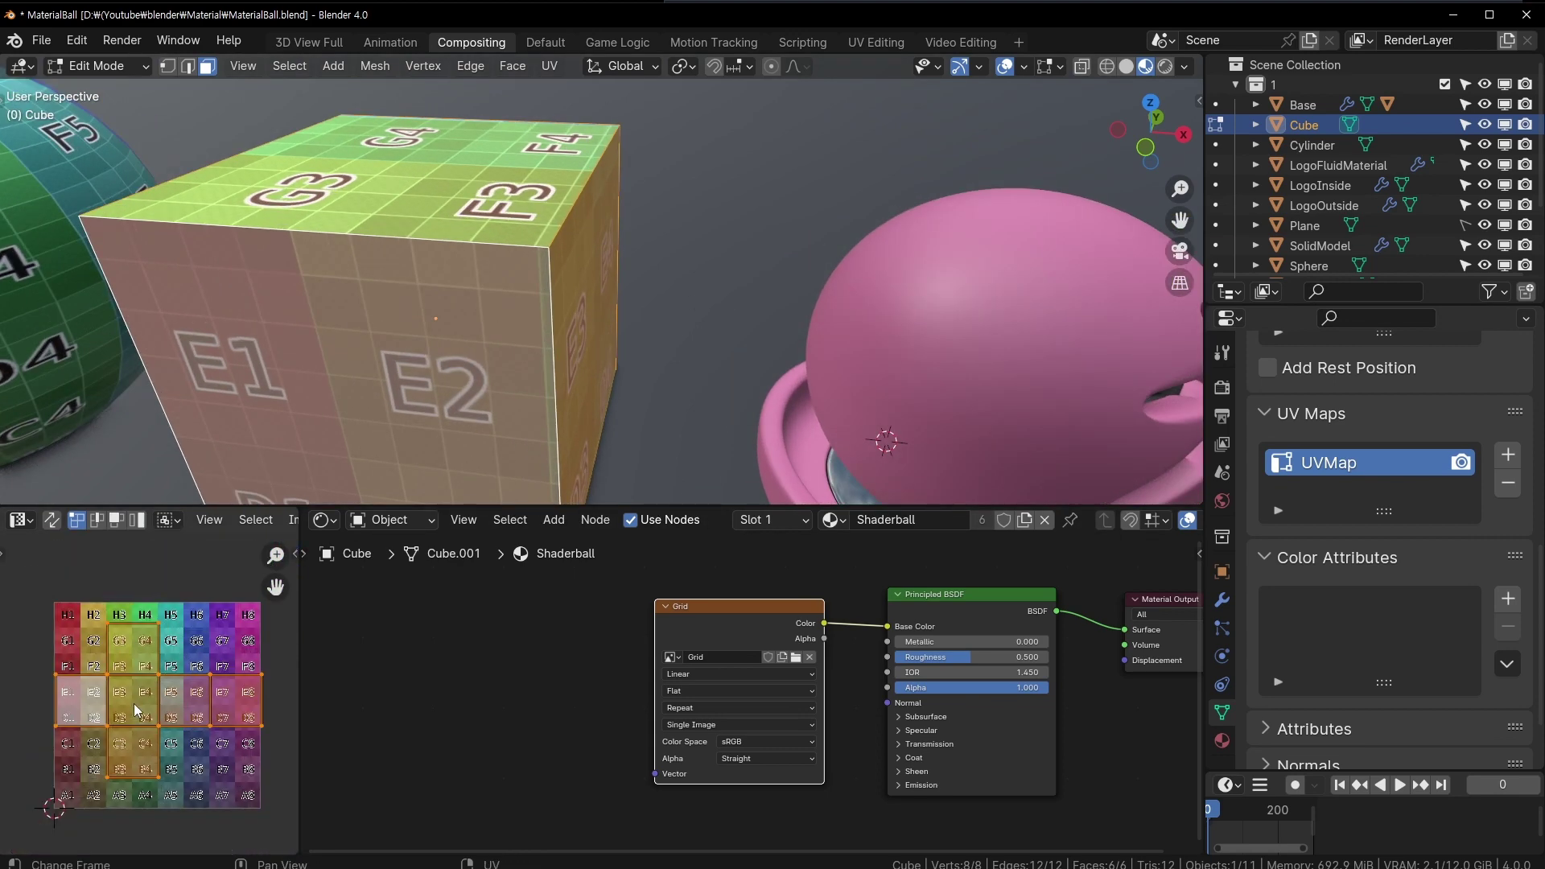
scroll(153, 703, up, 1)
scroll(149, 699, up, 1)
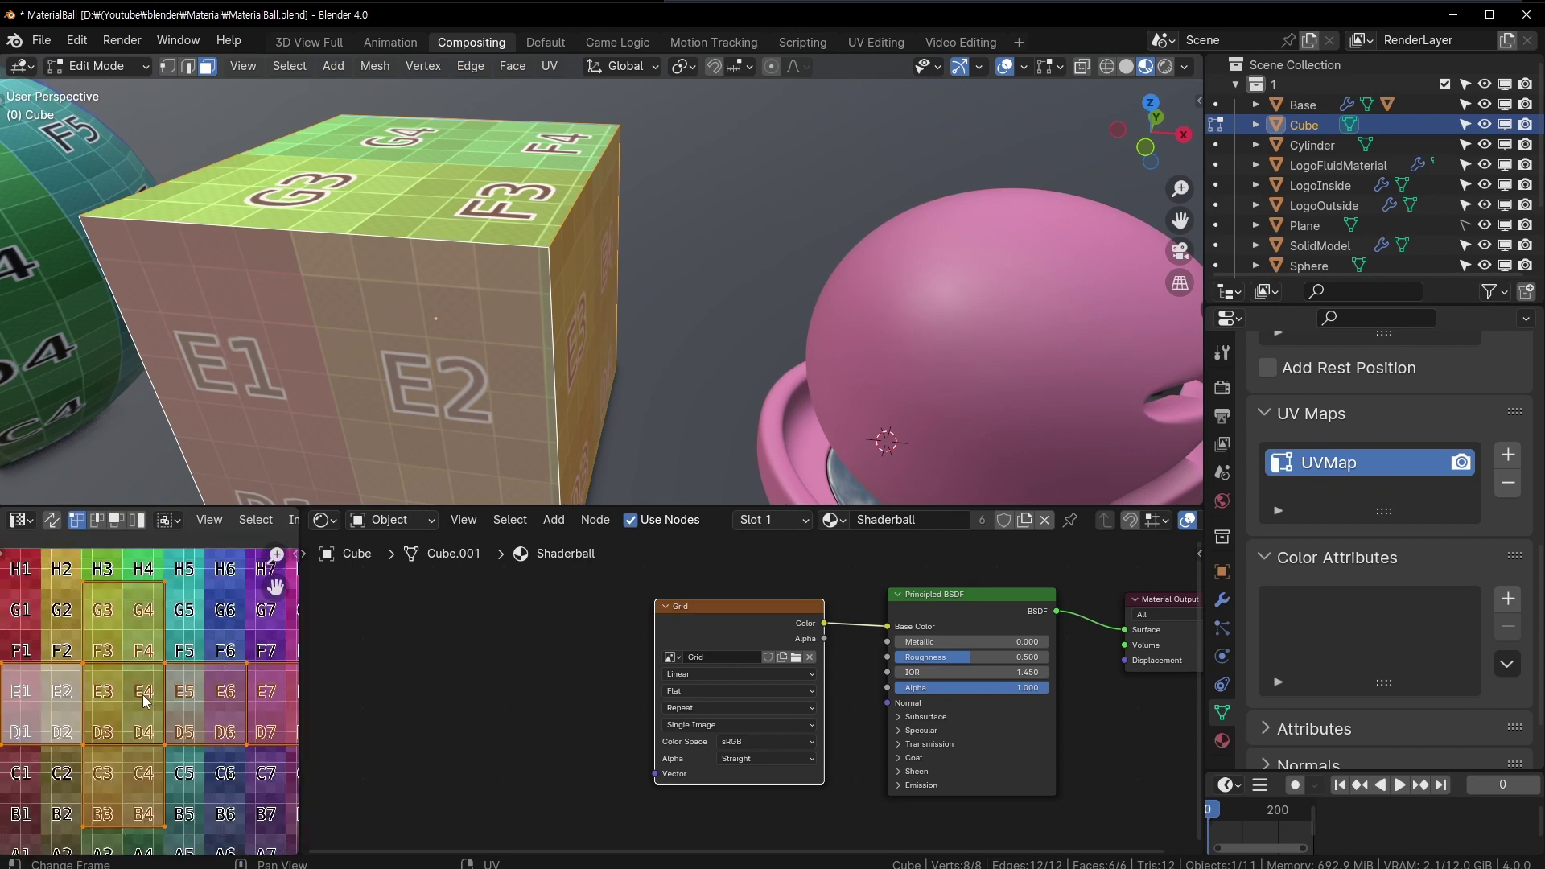
mouse_move(563, 322)
middle_down()
mouse_move(450, 306)
mouse_move(579, 306)
middle_up()
scroll(216, 664, down, 3)
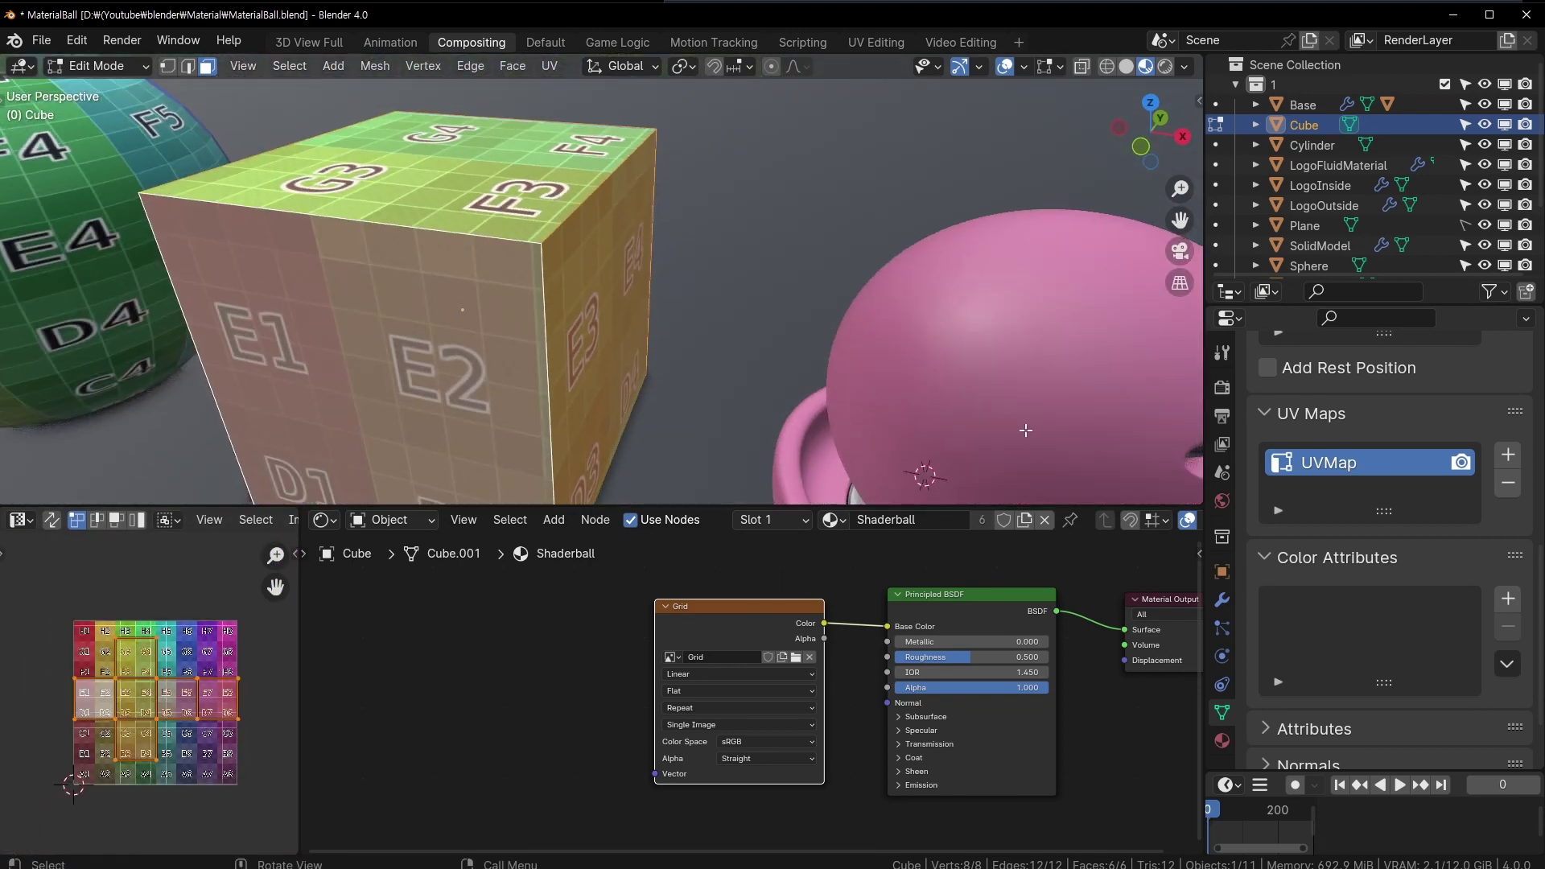
- Add a second UV map, UVMap.001, set it for rendering and reset its UVs
click(1508, 456)
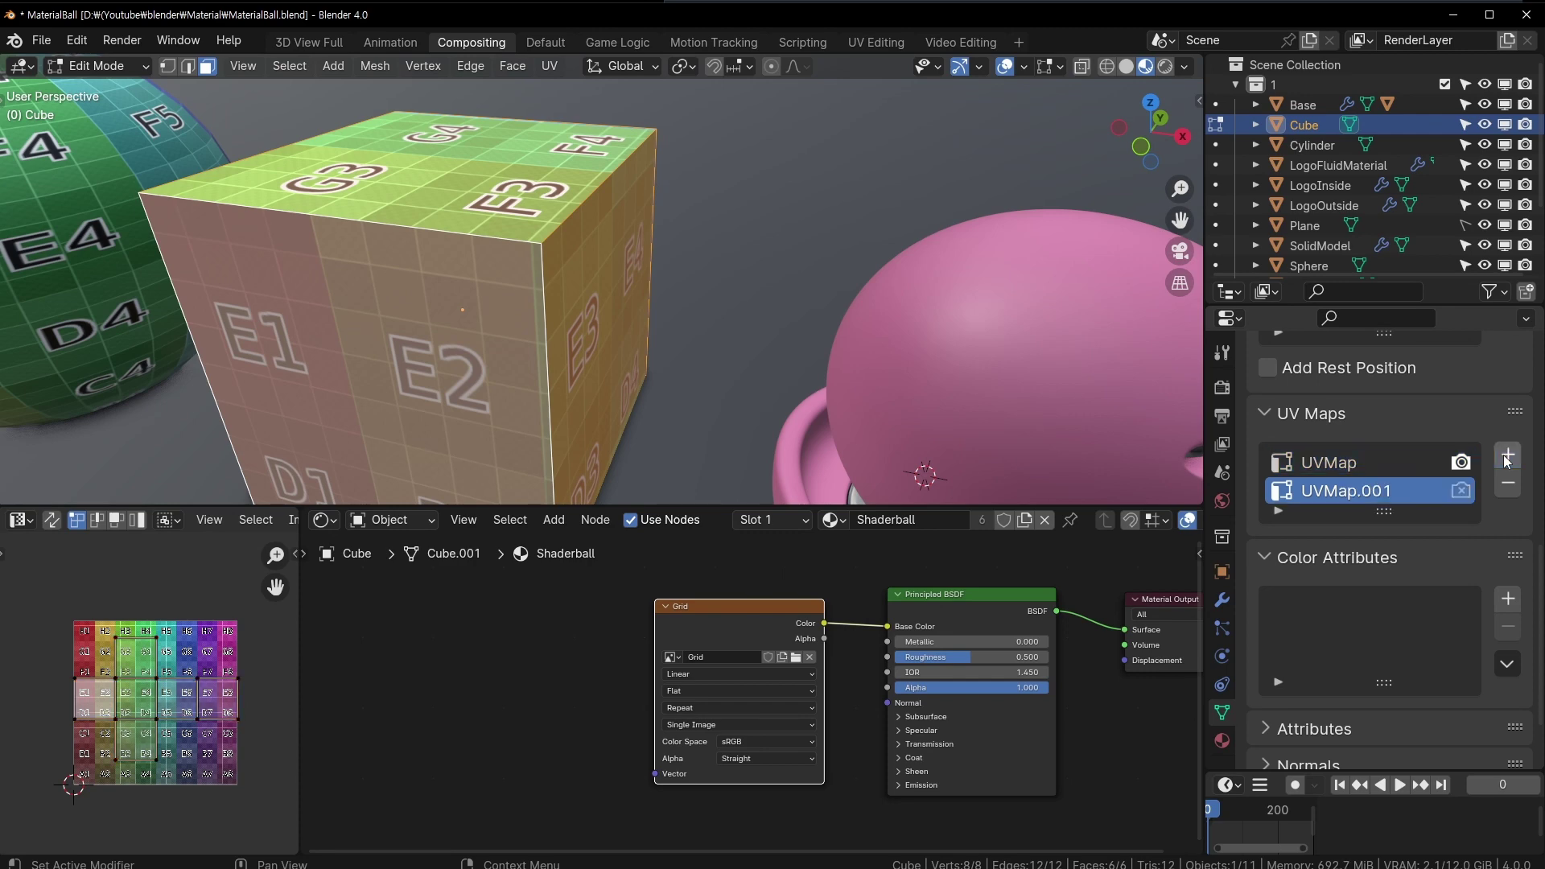
scroll(150, 724, up, 3)
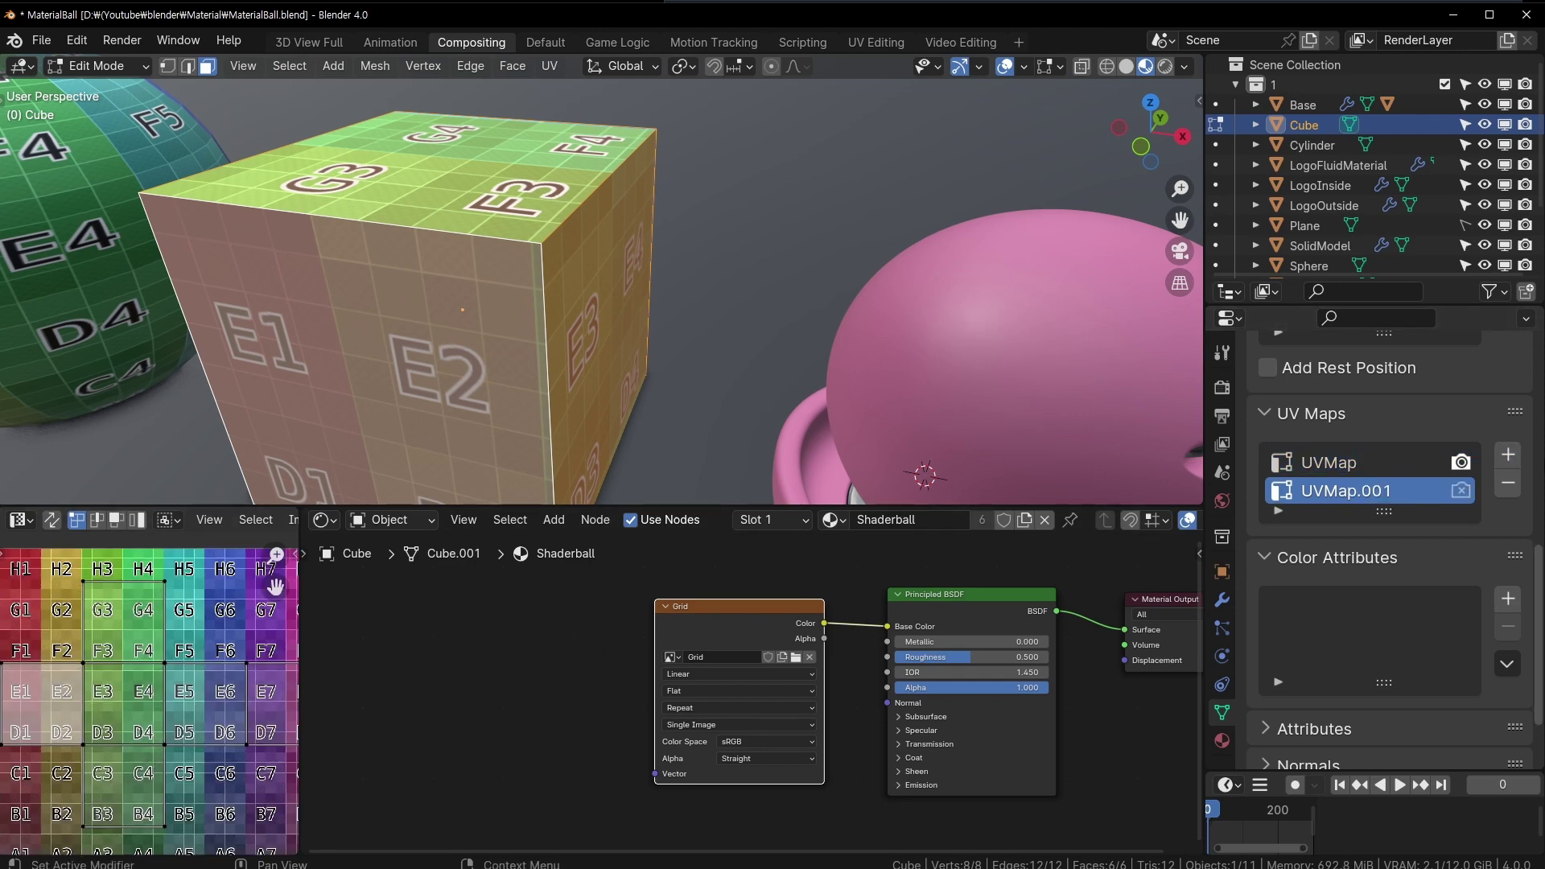
click(1460, 490)
scroll(178, 683, down, 2)
scroll(178, 682, down, 1)
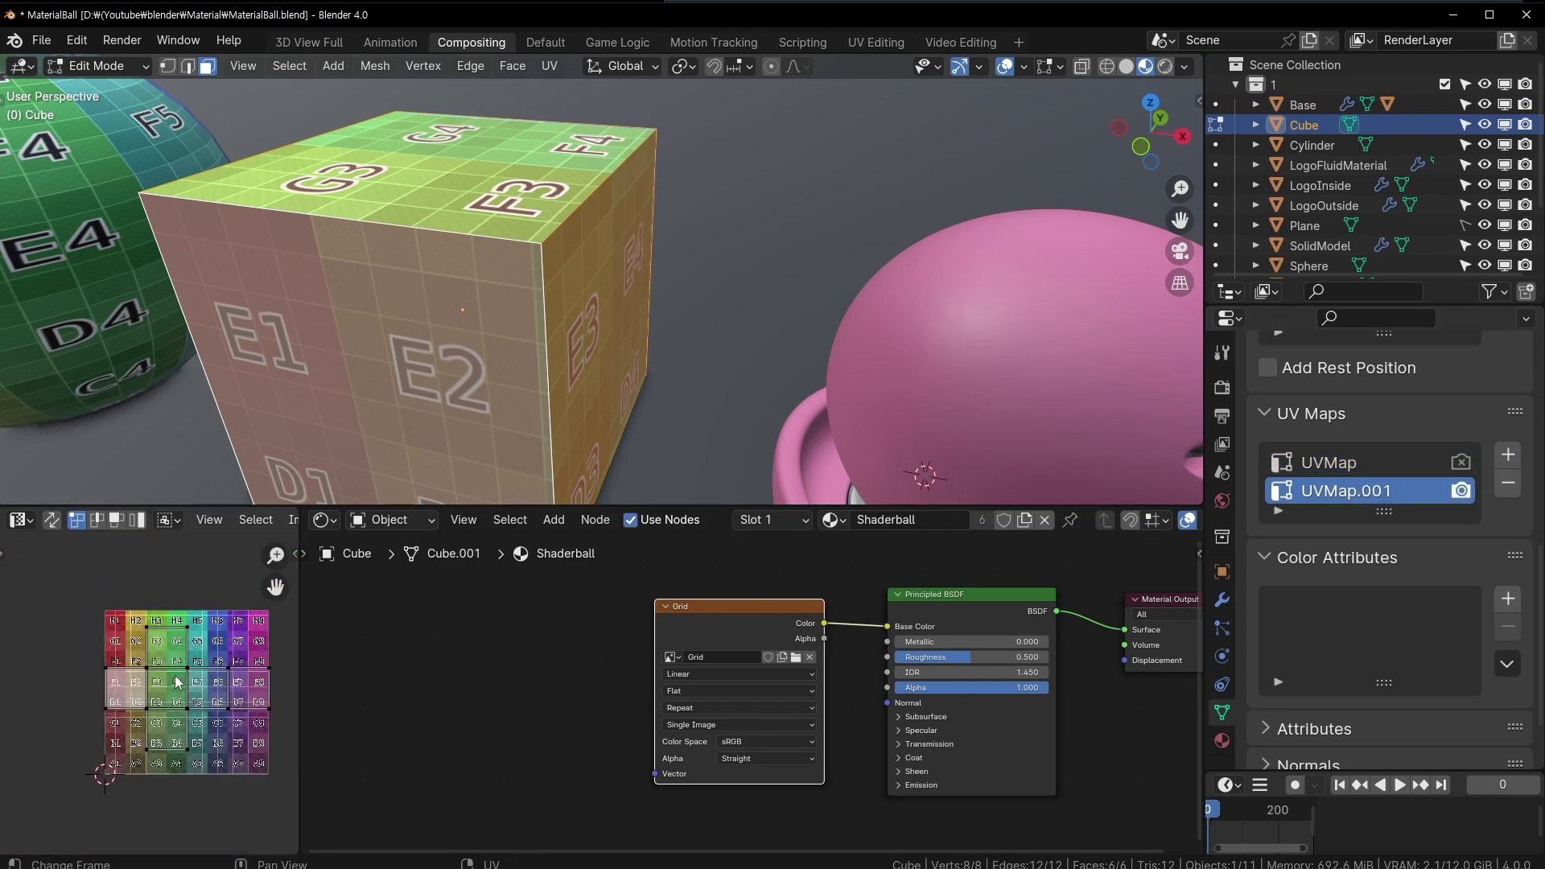
key(a)
key(u)
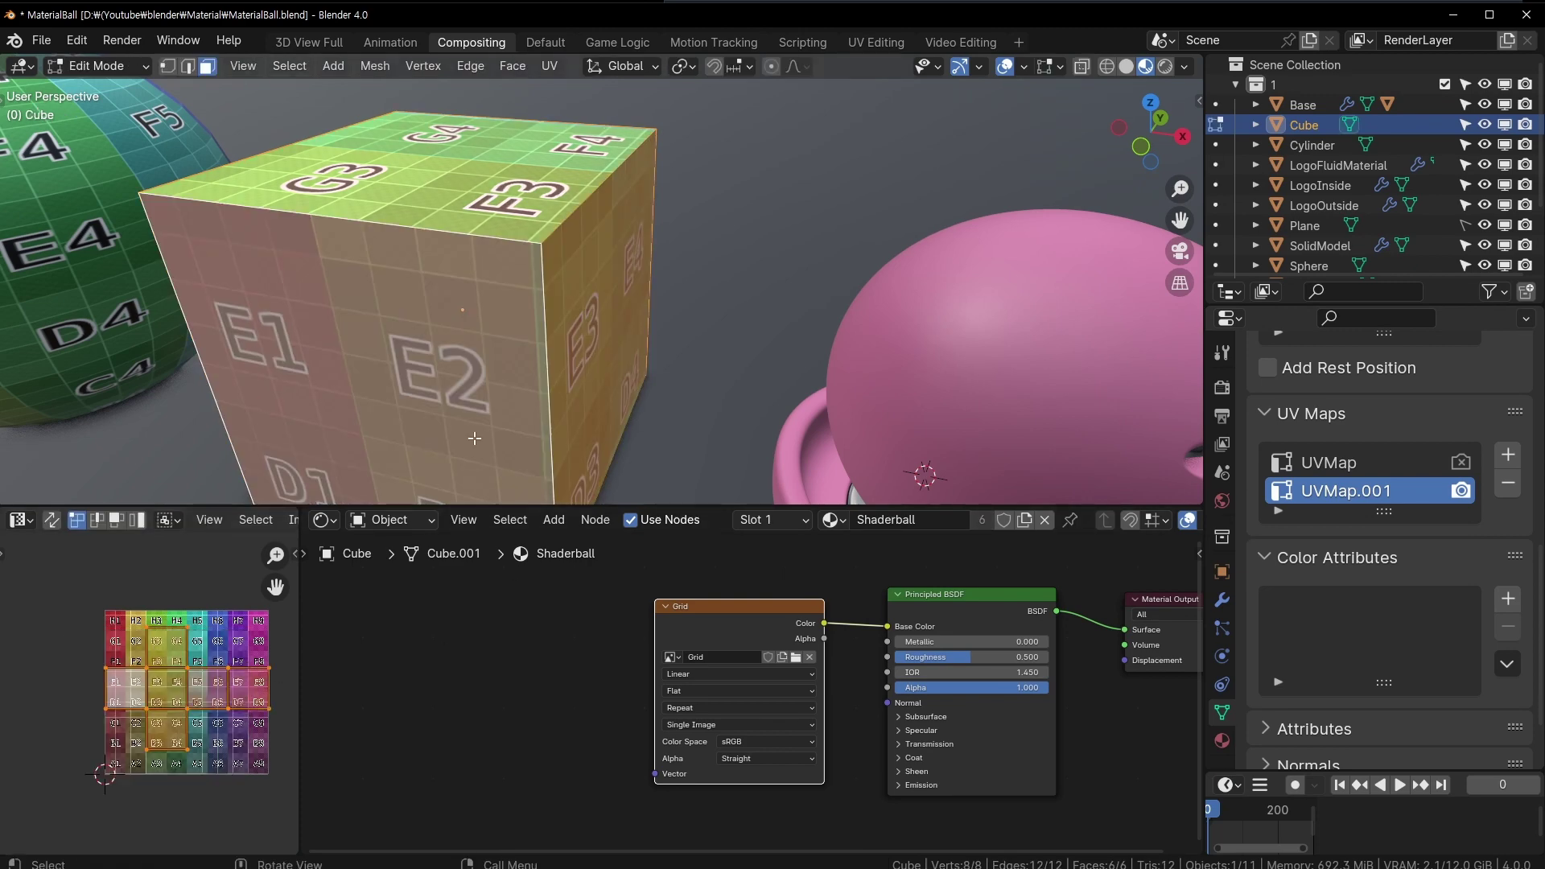
key(u)
click(441, 619)
scroll(235, 675, up, 1)
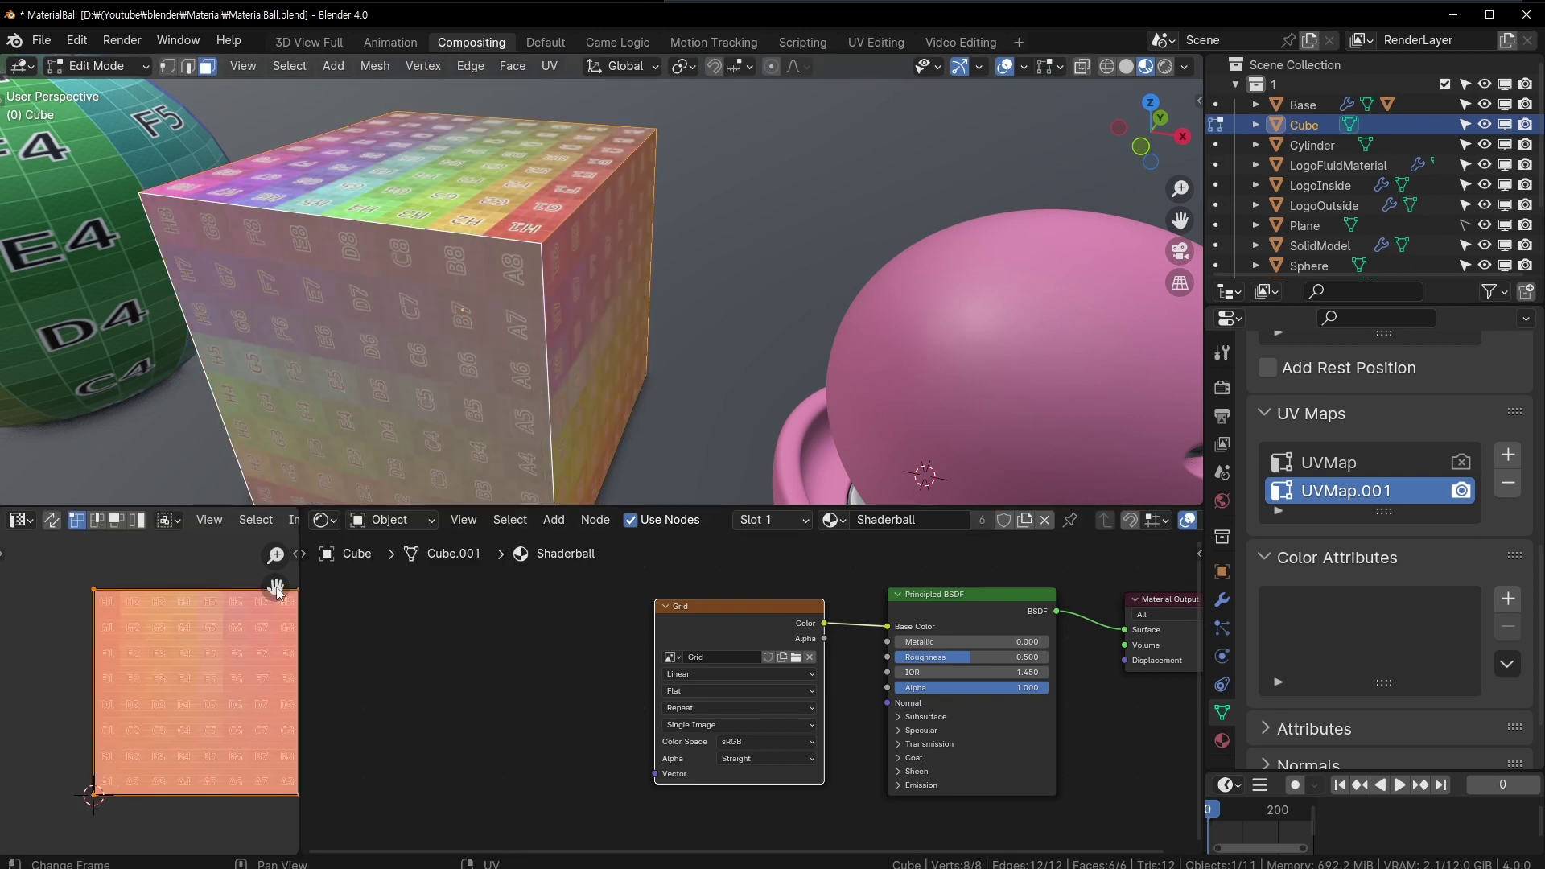
middle_drag(611, 321, 789, 306)
- Make UVMap the render map again and view UVMap.001's layout in the UV editor
click(1442, 465)
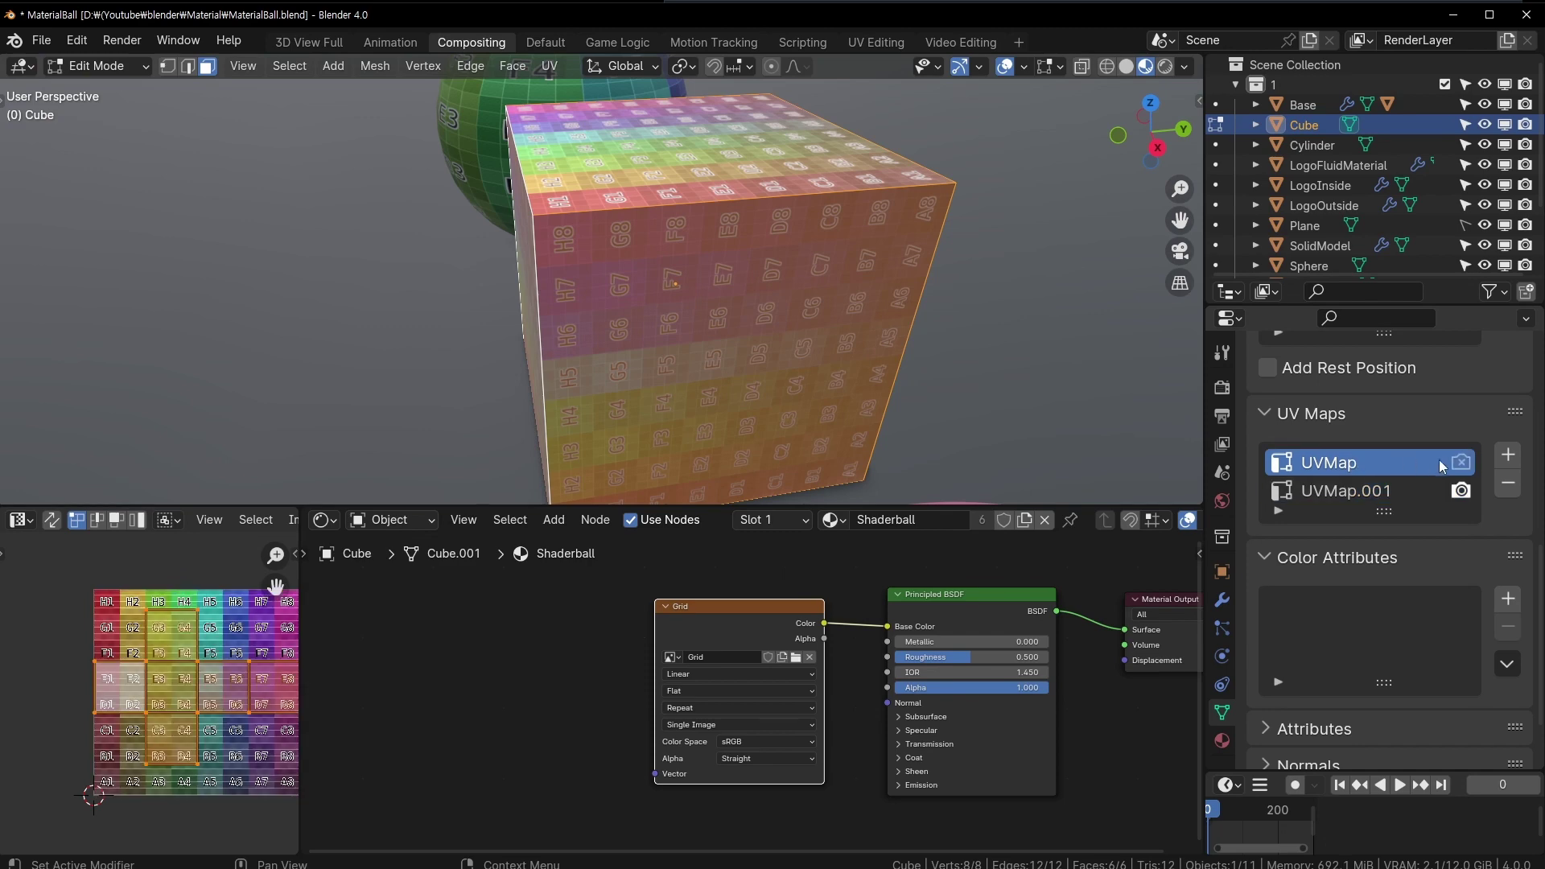
click(1462, 465)
click(1398, 497)
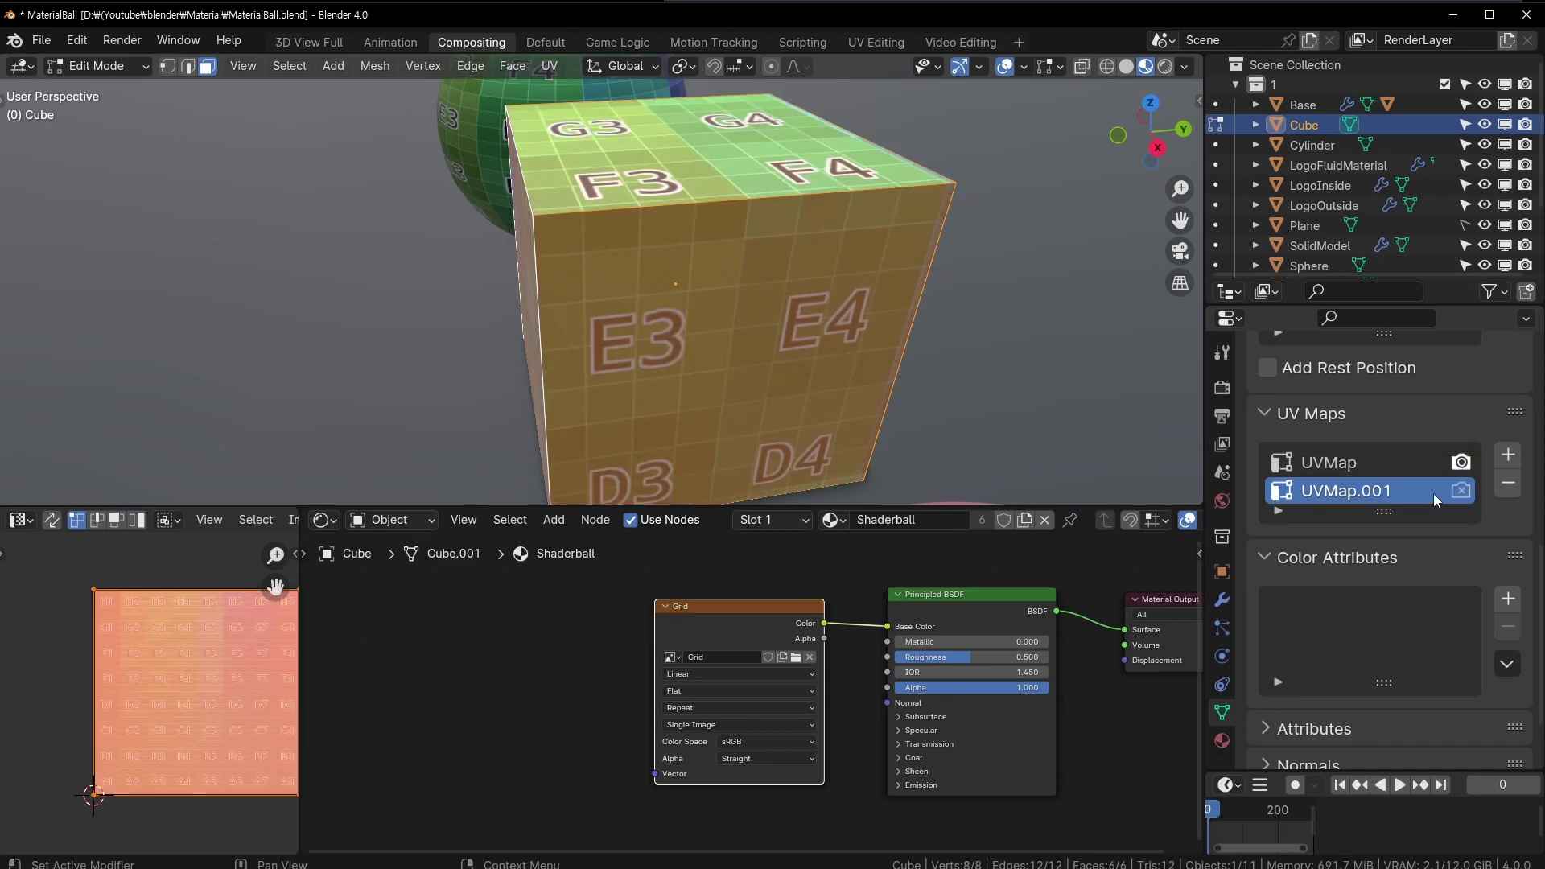
click(1368, 495)
mouse_move(196, 725)
middle_down()
mouse_move(105, 702)
mouse_move(145, 688)
middle_up()
middle_drag(611, 266, 734, 197)
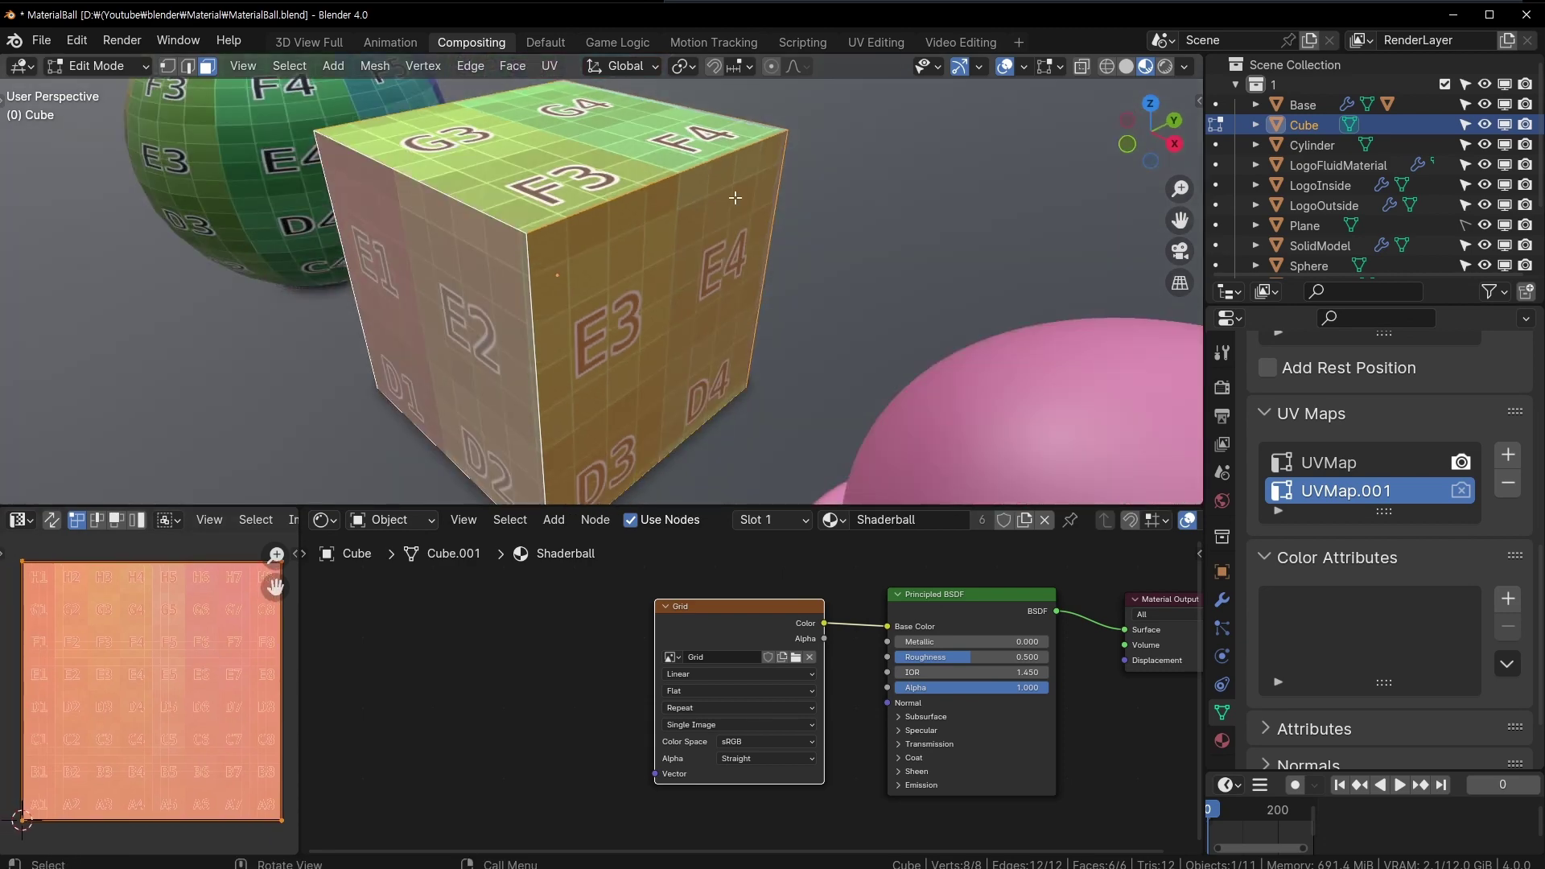
middle_drag(500, 192, 611, 209)
scroll(611, 209, down, 3)
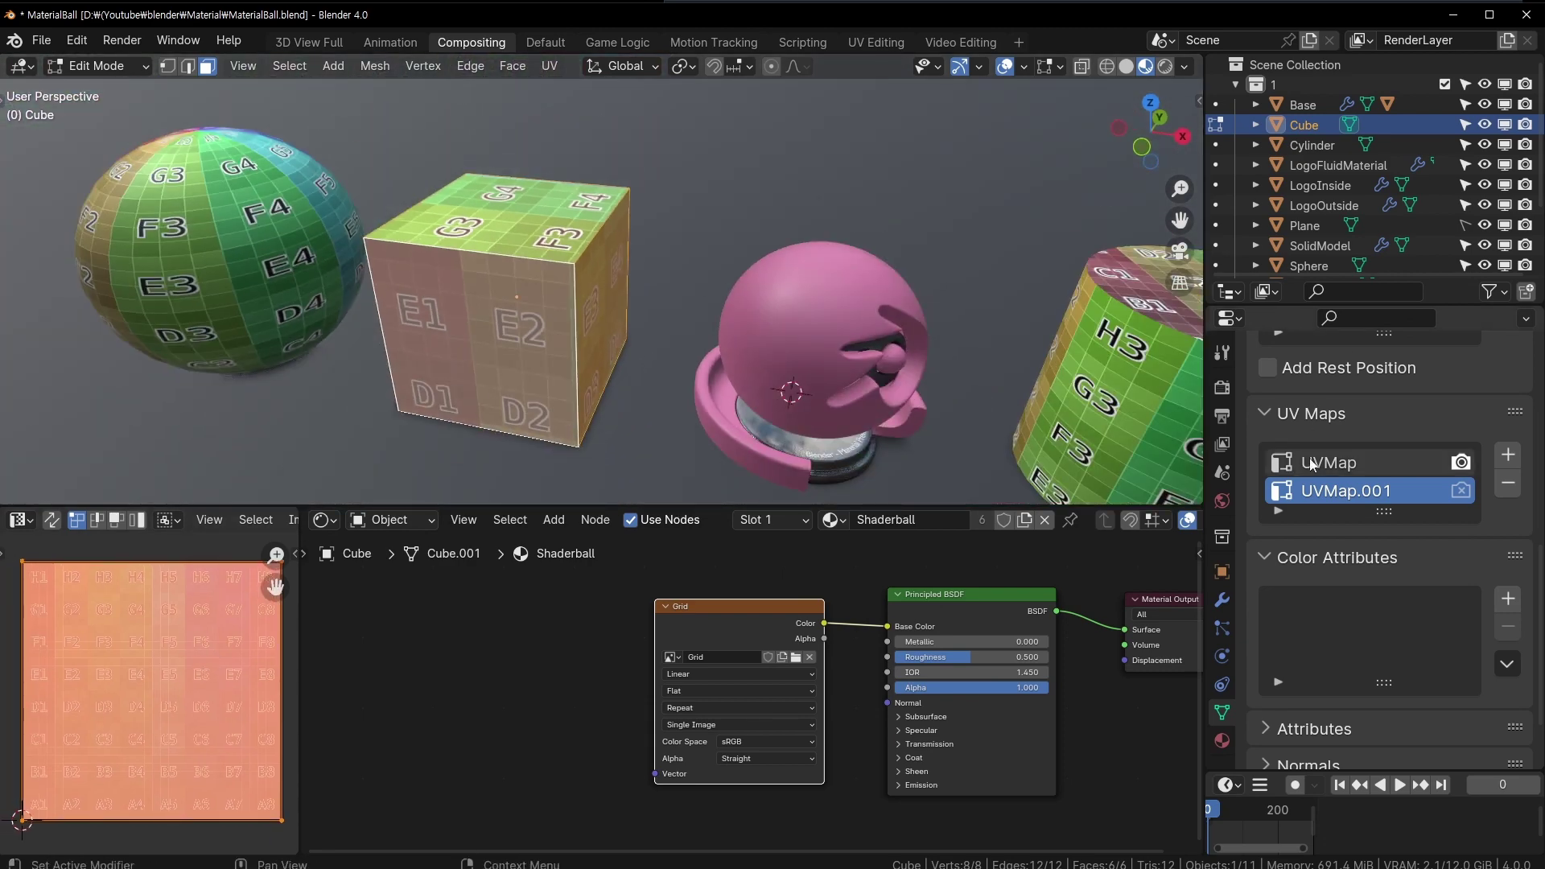
- Compare UVMap and UVMap.001 on the cube, then delete UVMap.001
click(1368, 463)
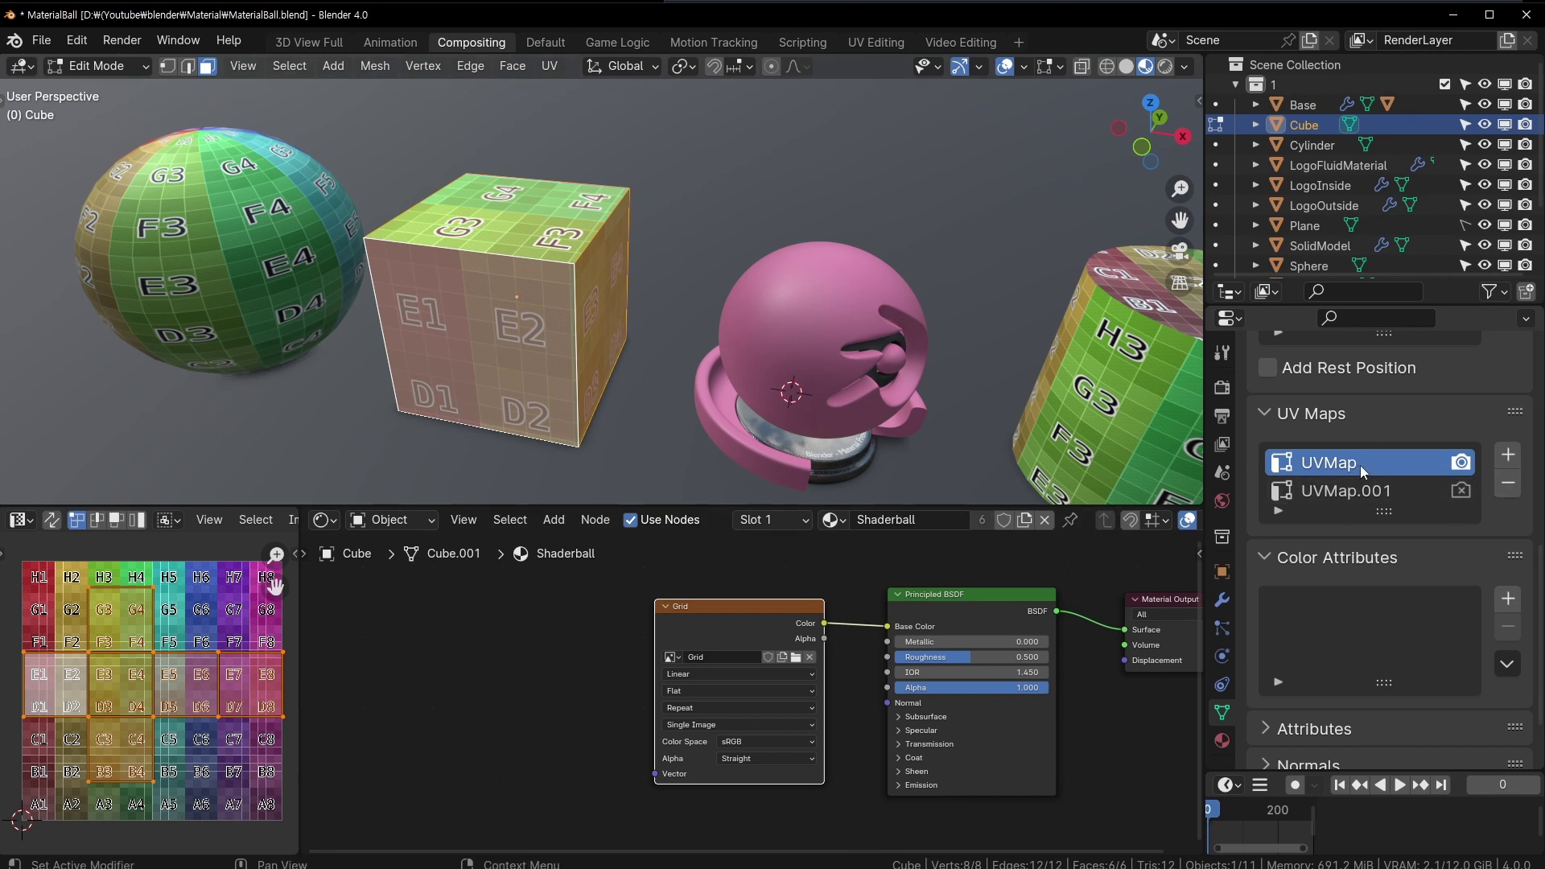
click(1360, 491)
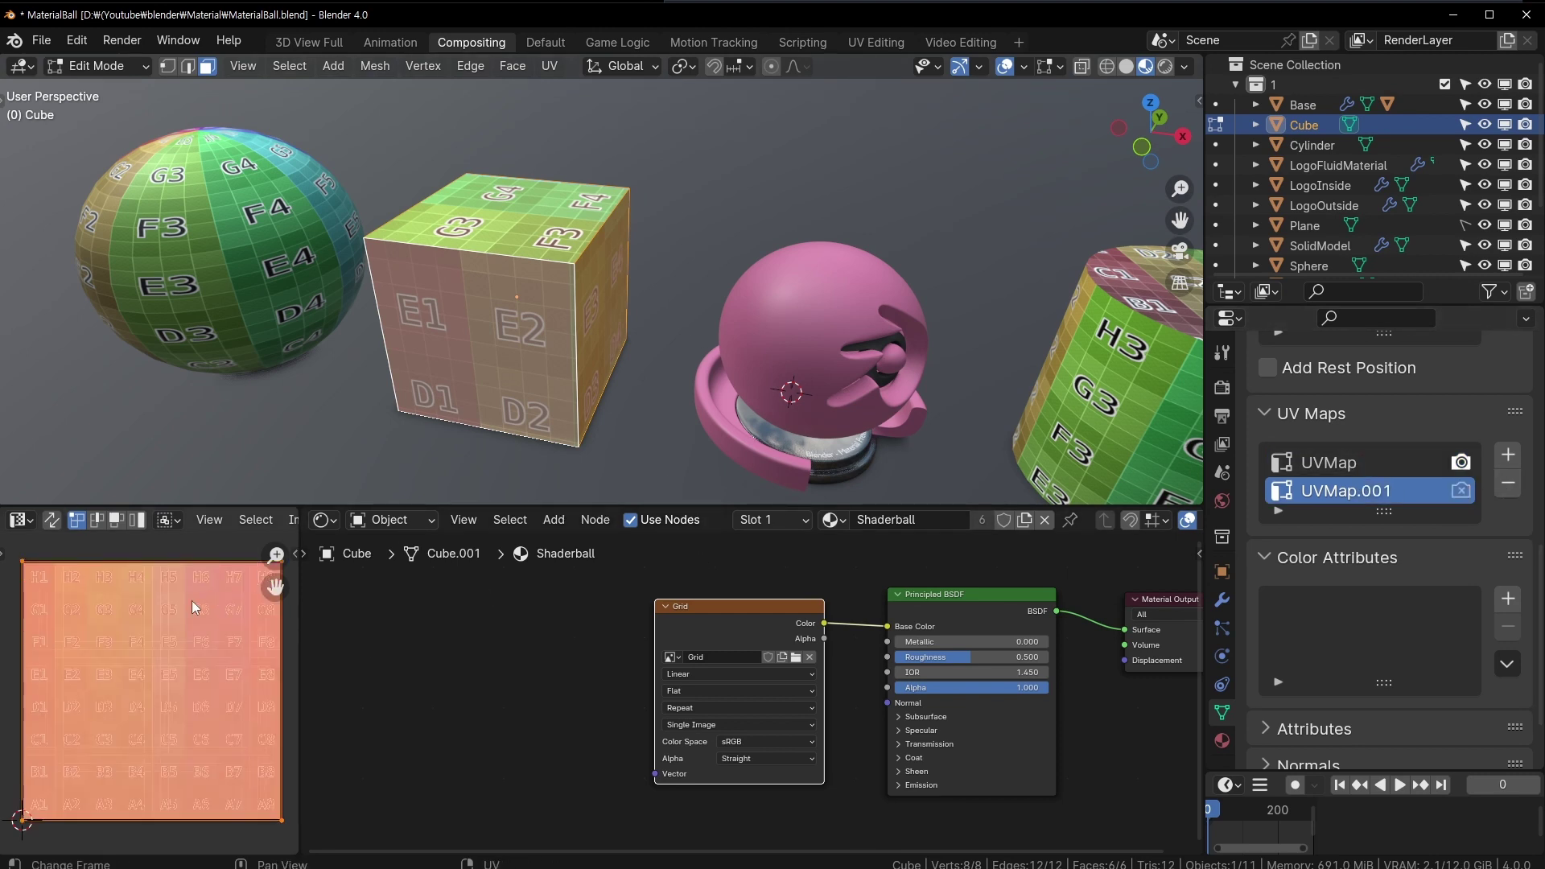
scroll(162, 596, down, 3)
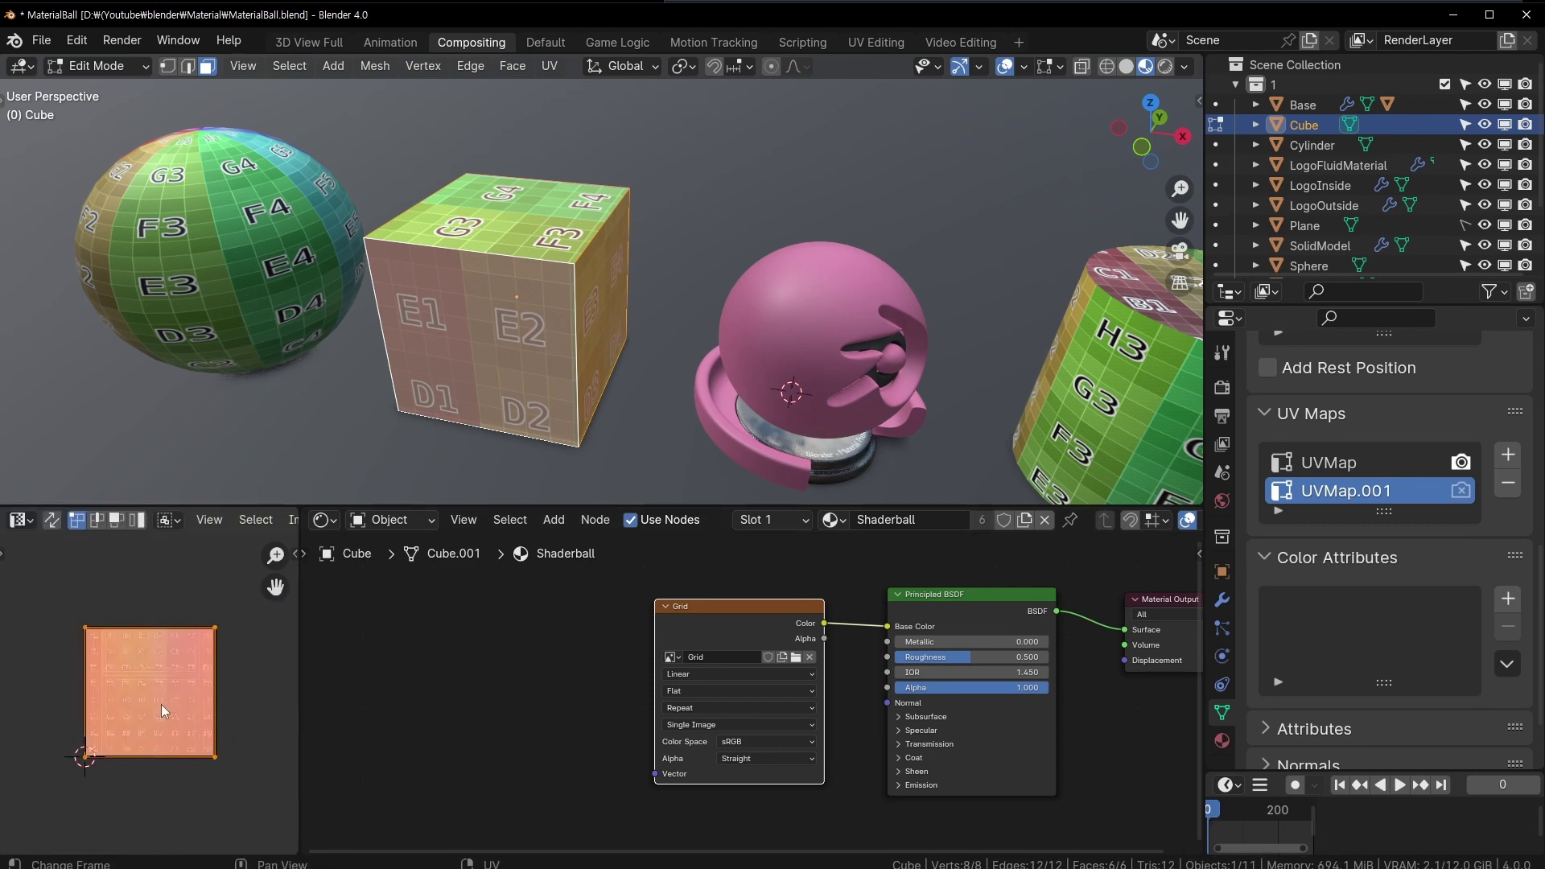
mouse_move(450, 322)
middle_down()
mouse_move(520, 281)
mouse_move(563, 290)
middle_up()
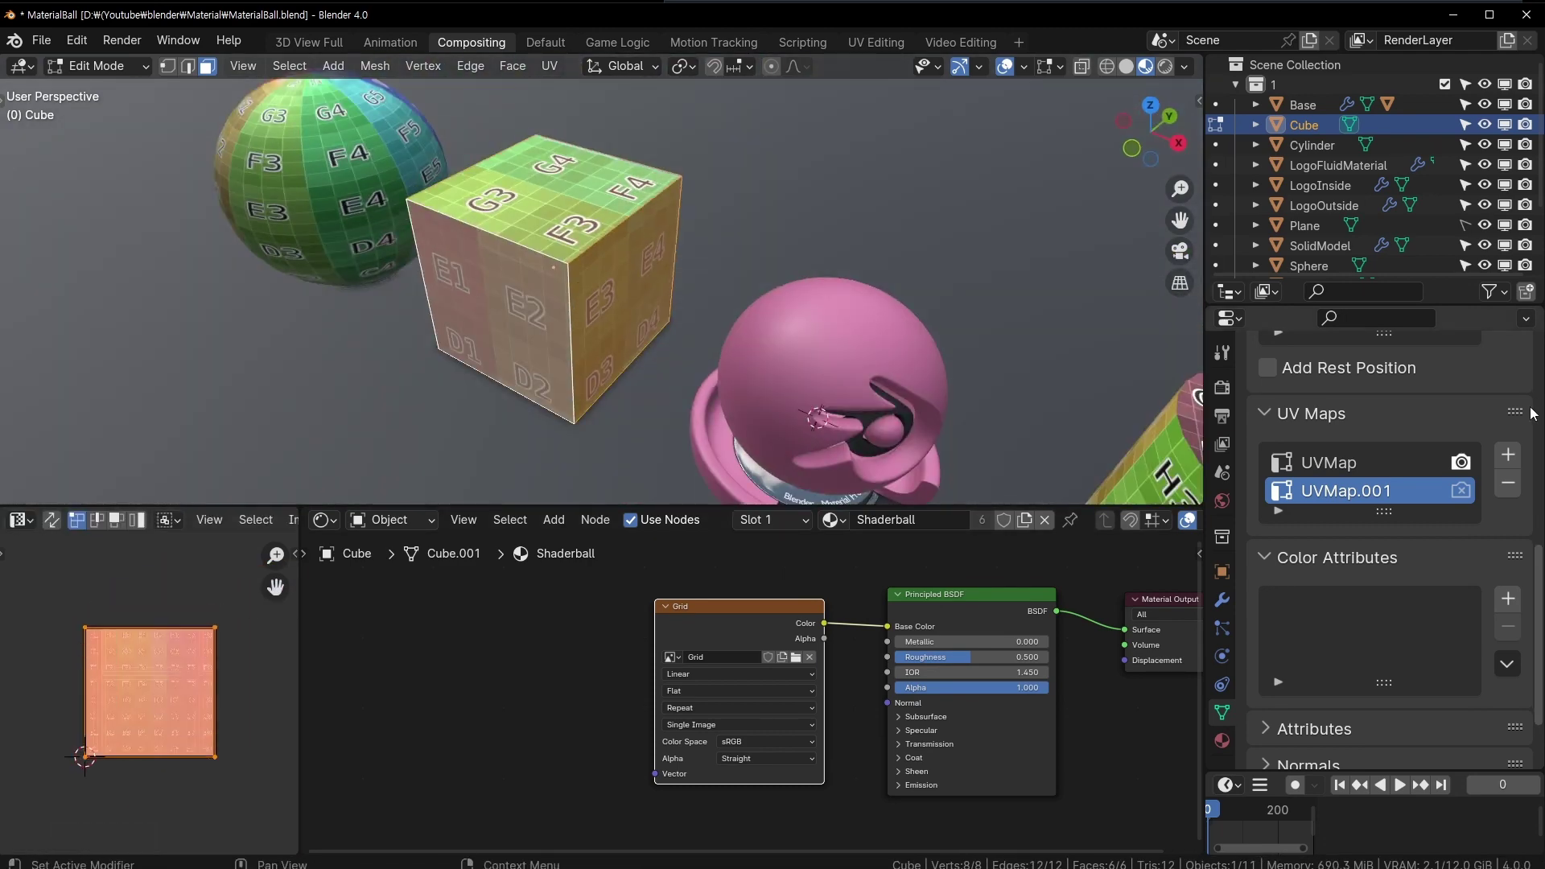
click(1508, 483)
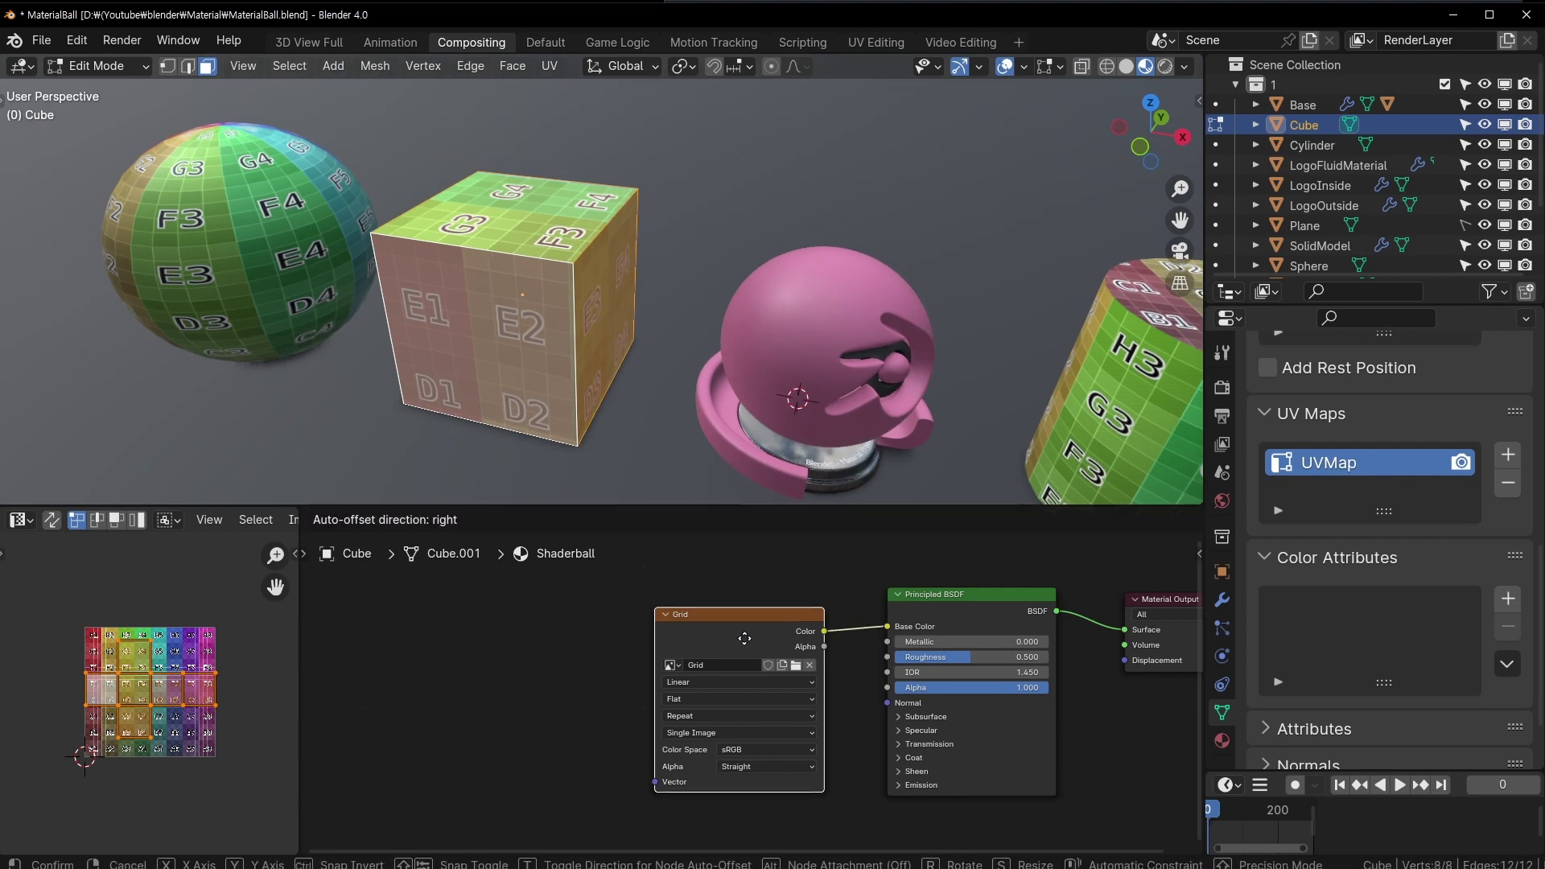
- Return the cube to Object Mode and enlarge the node editor around the Grid node
drag(742, 628, 765, 629)
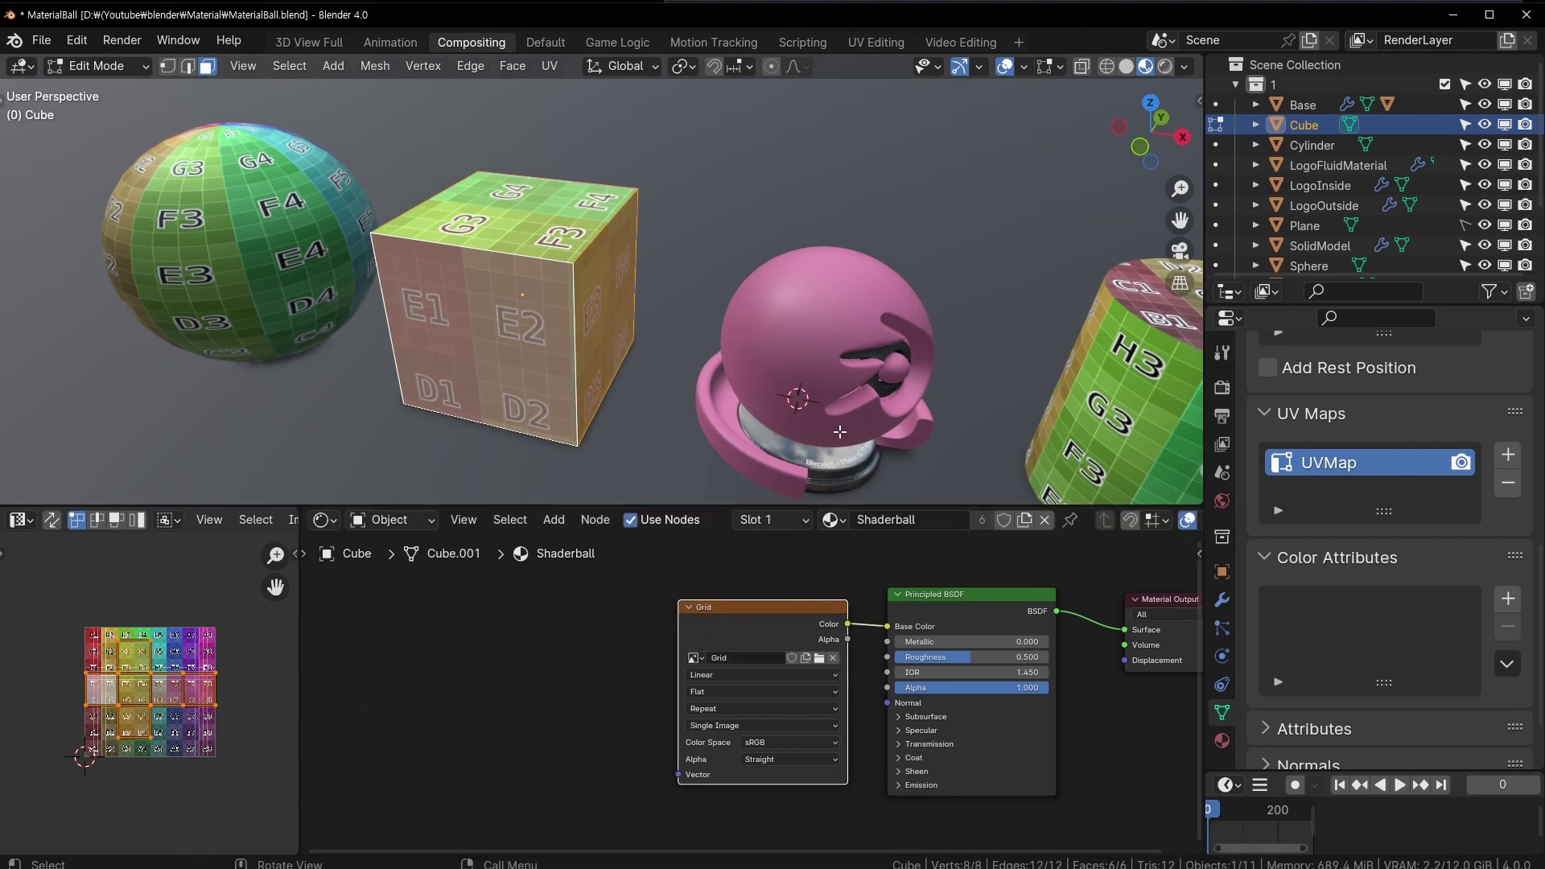
click(547, 234)
key(Tab)
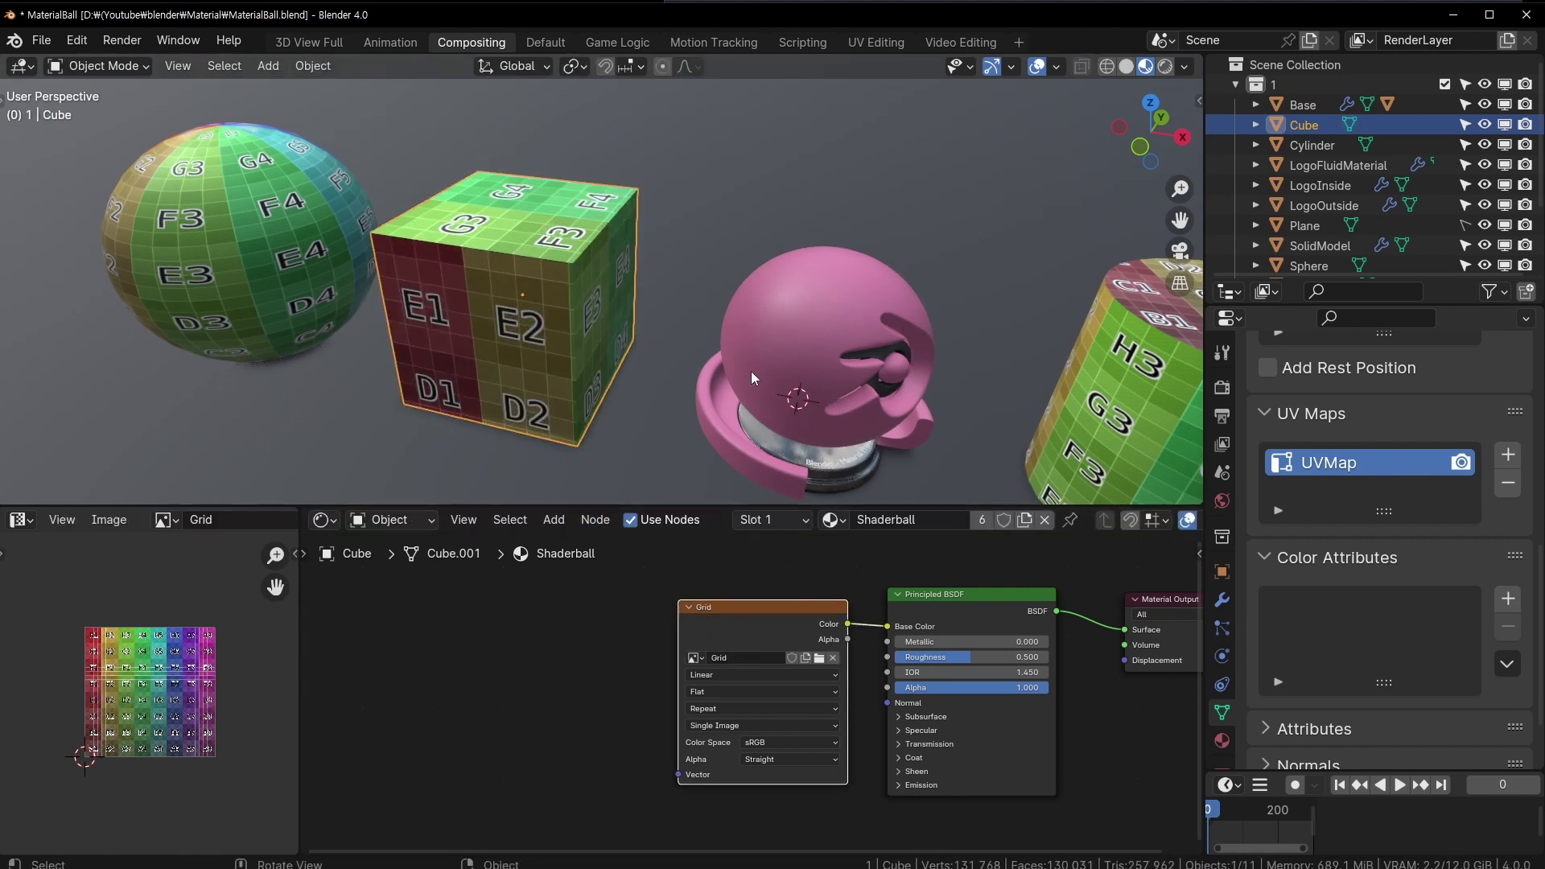
mouse_move(254, 184)
shift+middle_down()
mouse_move(567, 282)
mouse_move(907, 342)
mouse_move(946, 254)
mouse_move(842, 335)
mouse_move(448, 226)
shift+middle_up()
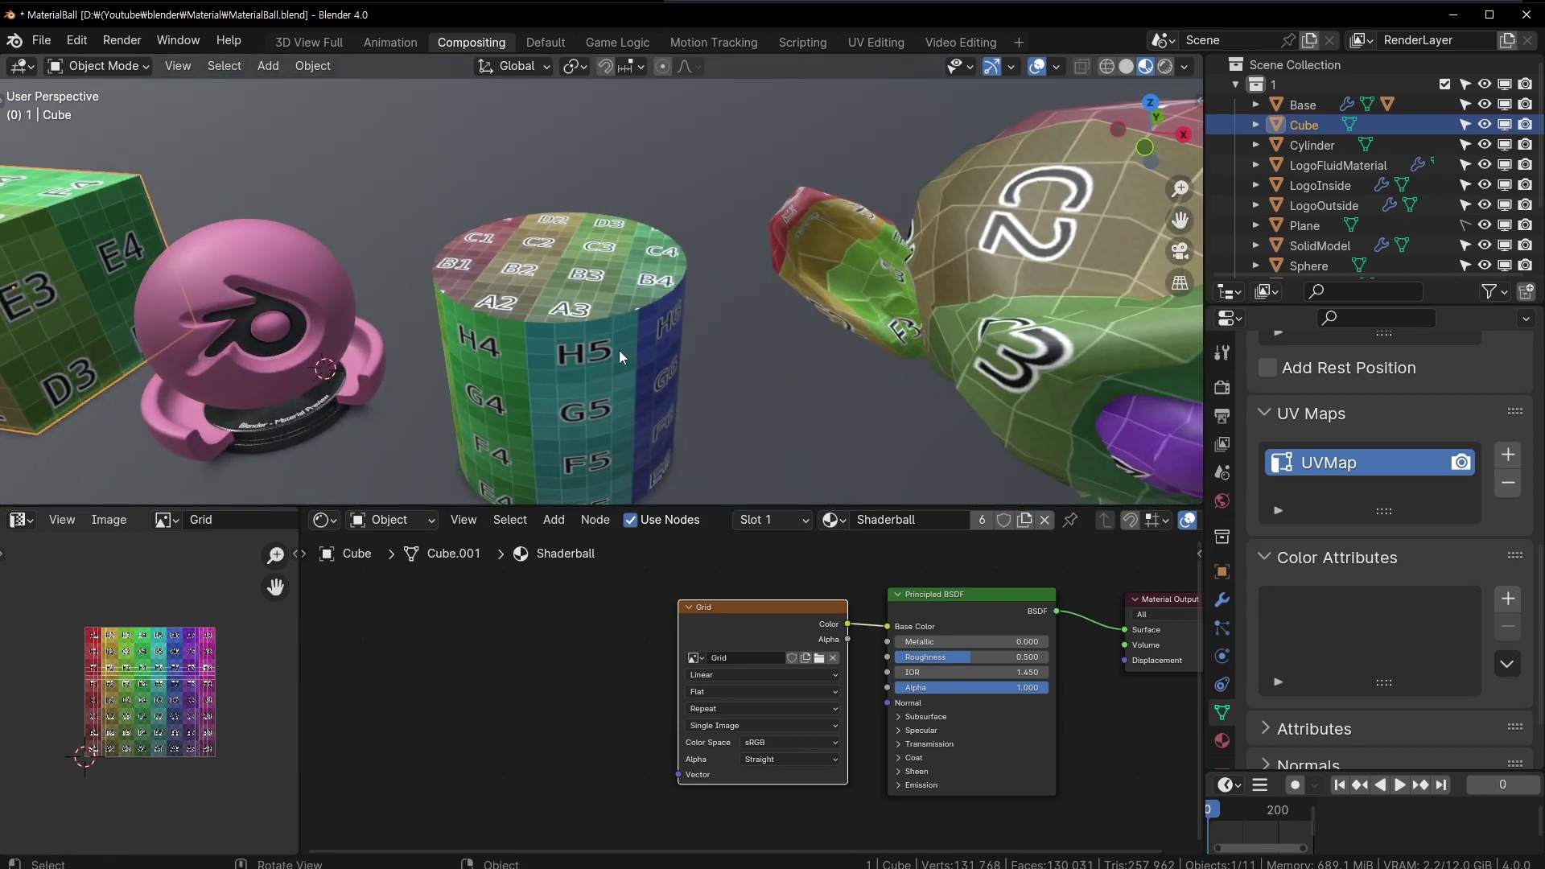
middle_drag(543, 616, 623, 635)
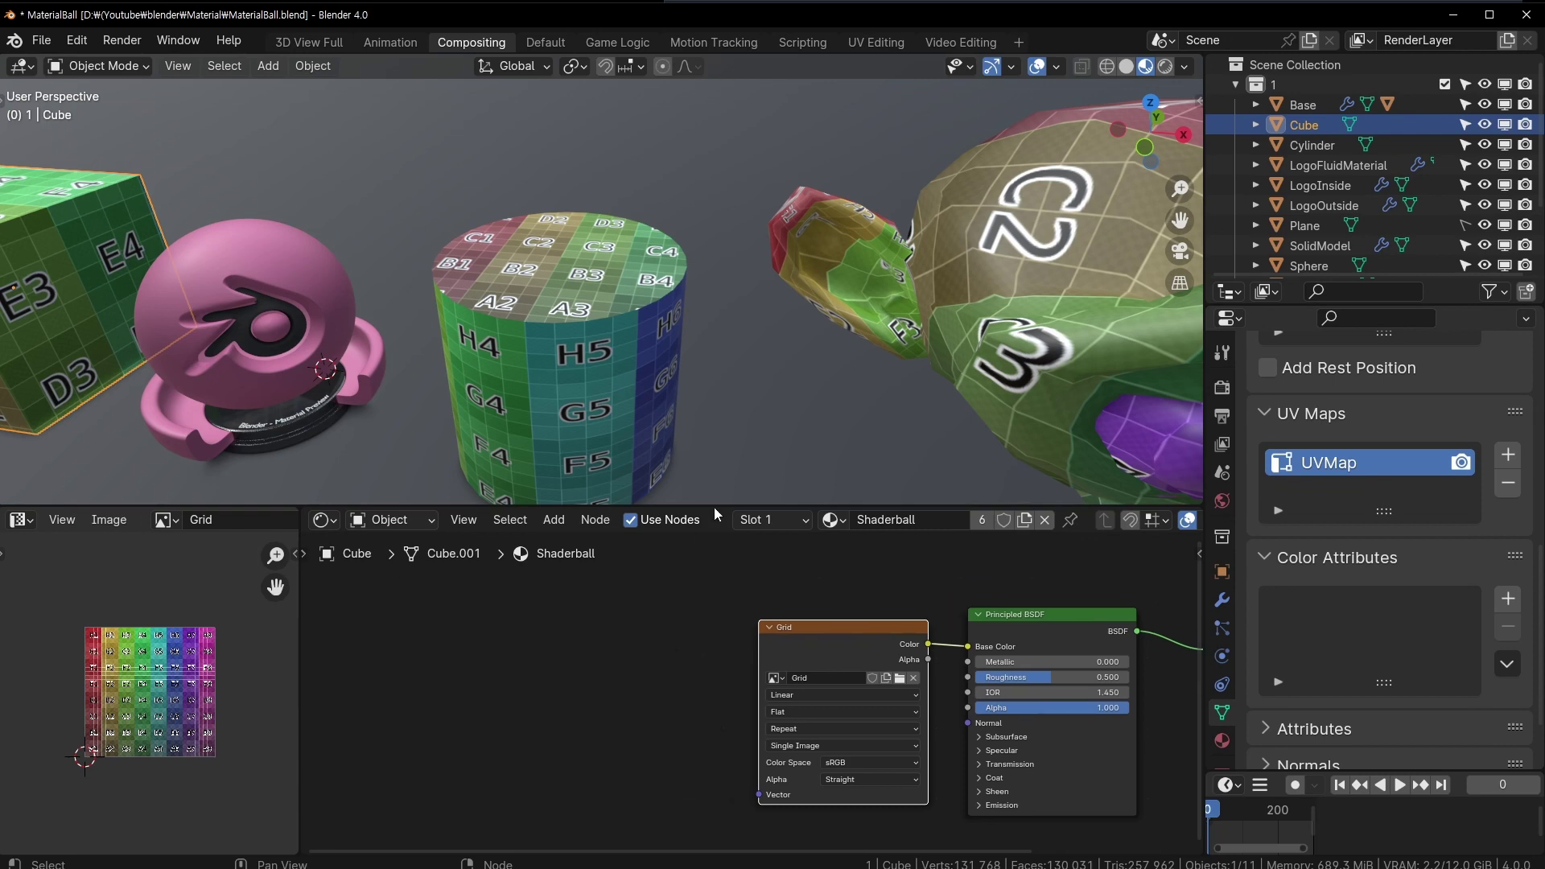
drag(696, 505, 696, 447)
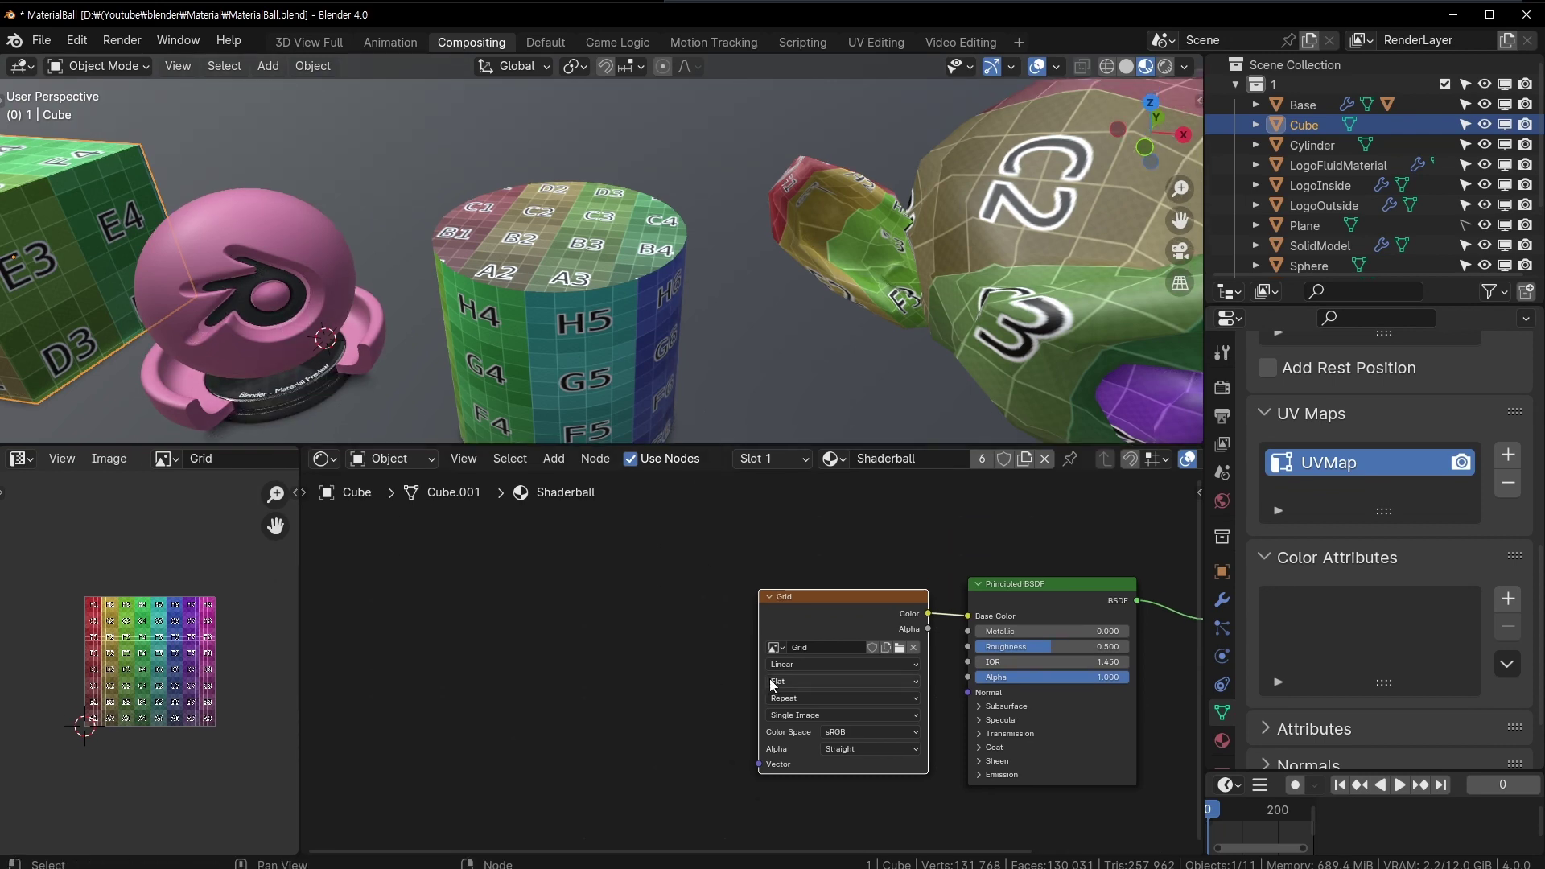
scroll(694, 705, up, 2)
scroll(730, 671, up, 2)
drag(837, 515, 768, 499)
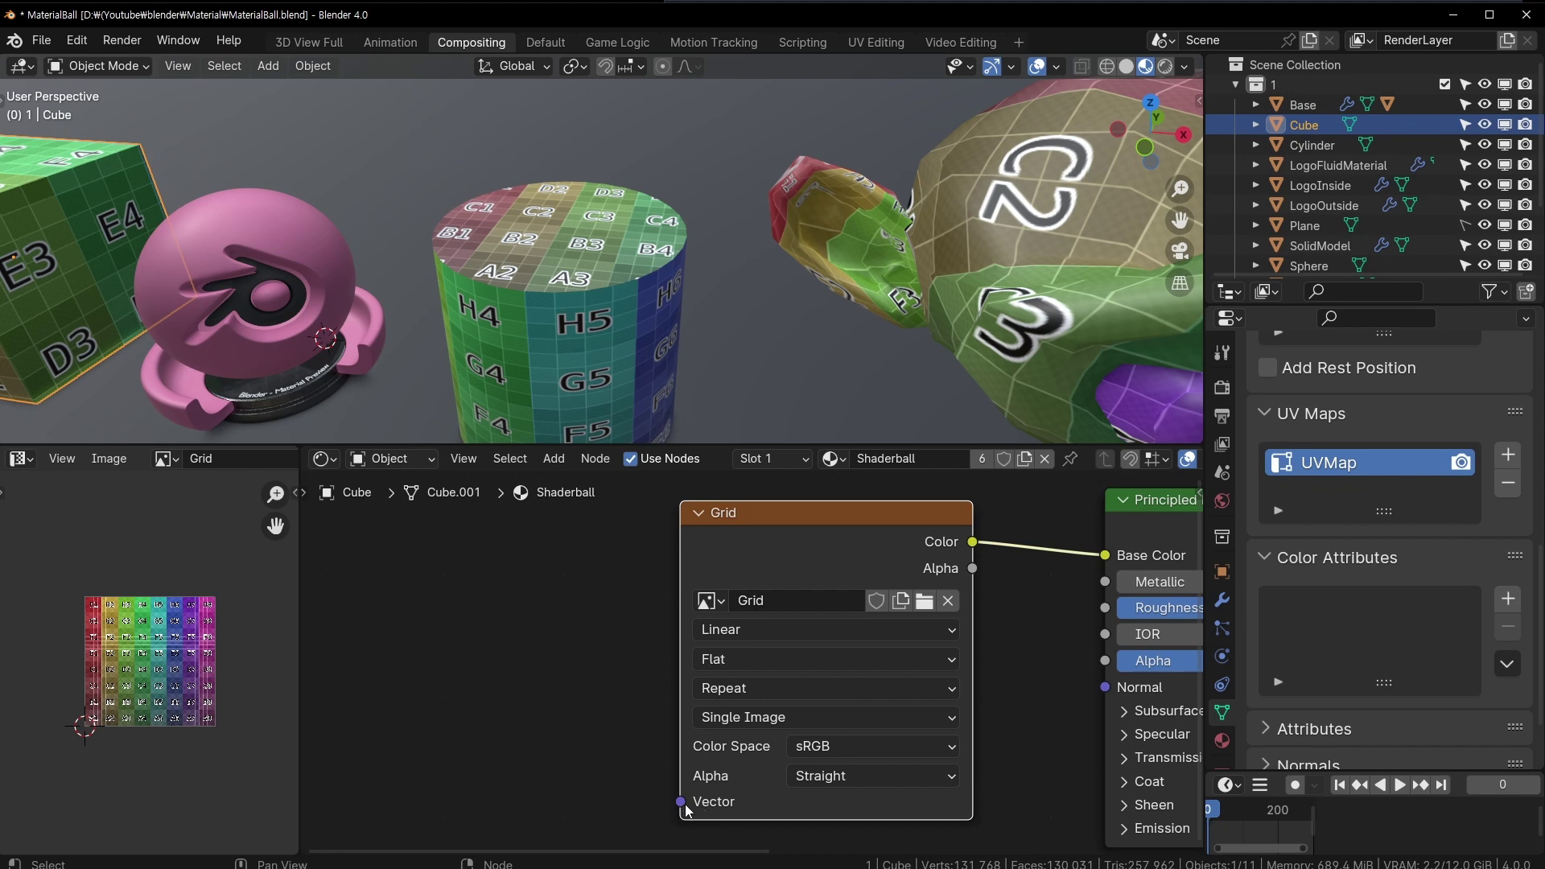
mouse_move(678, 813)
middle_down()
mouse_move(618, 730)
mouse_move(730, 688)
middle_up()
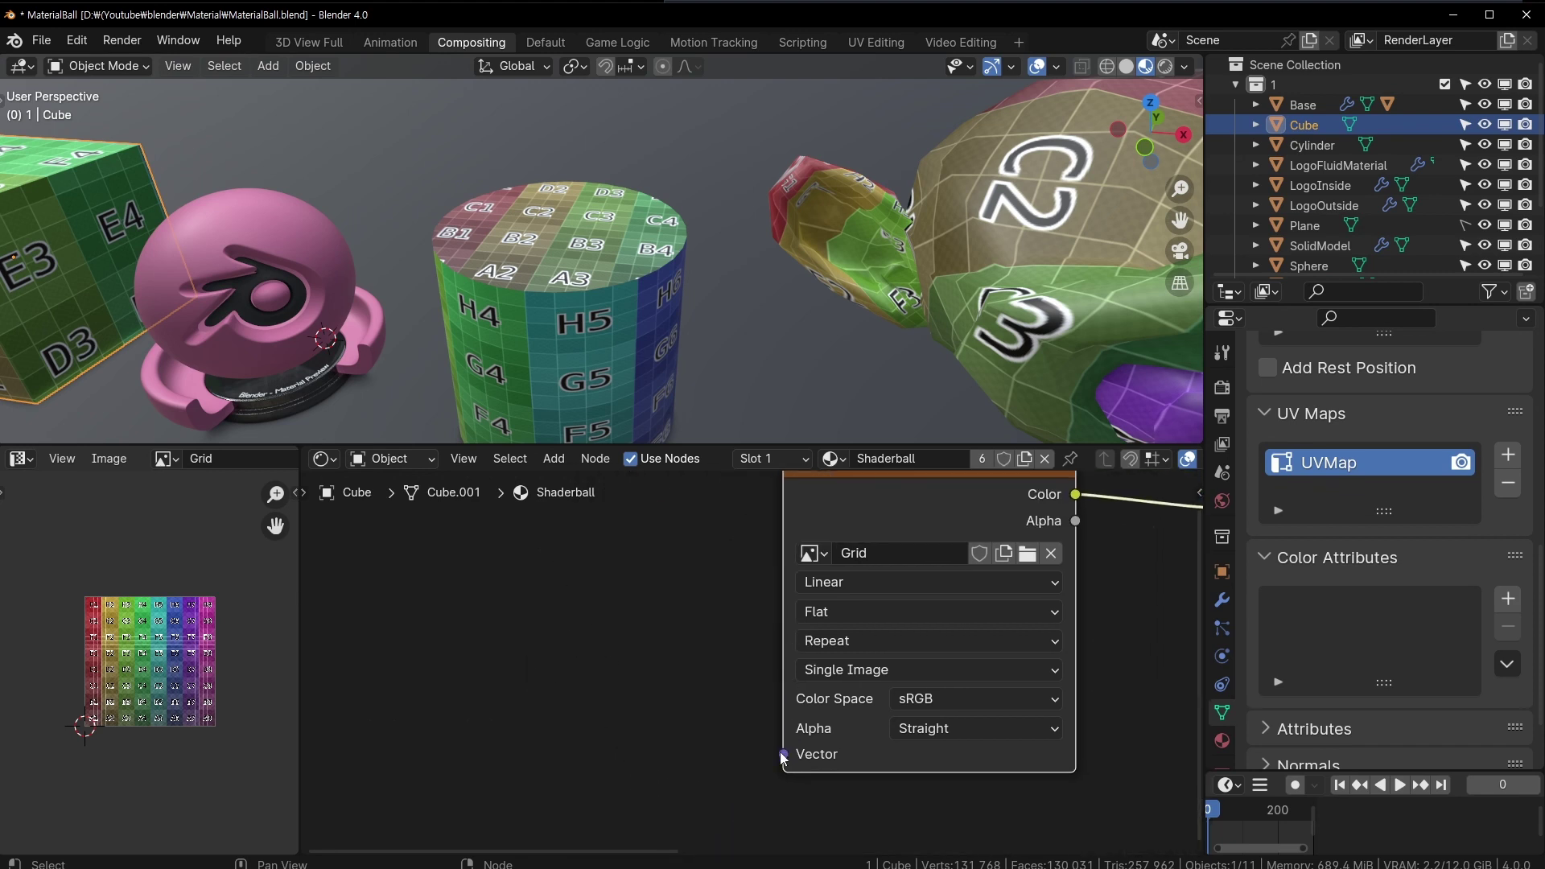
- Select the cylinder and orbit to view its F4–H5 side and A2–D3 top tiles
click(637, 300)
mouse_move(590, 311)
middle_down()
mouse_move(665, 249)
mouse_move(777, 243)
mouse_move(505, 374)
mouse_move(644, 322)
mouse_move(749, 256)
mouse_move(581, 308)
middle_up()
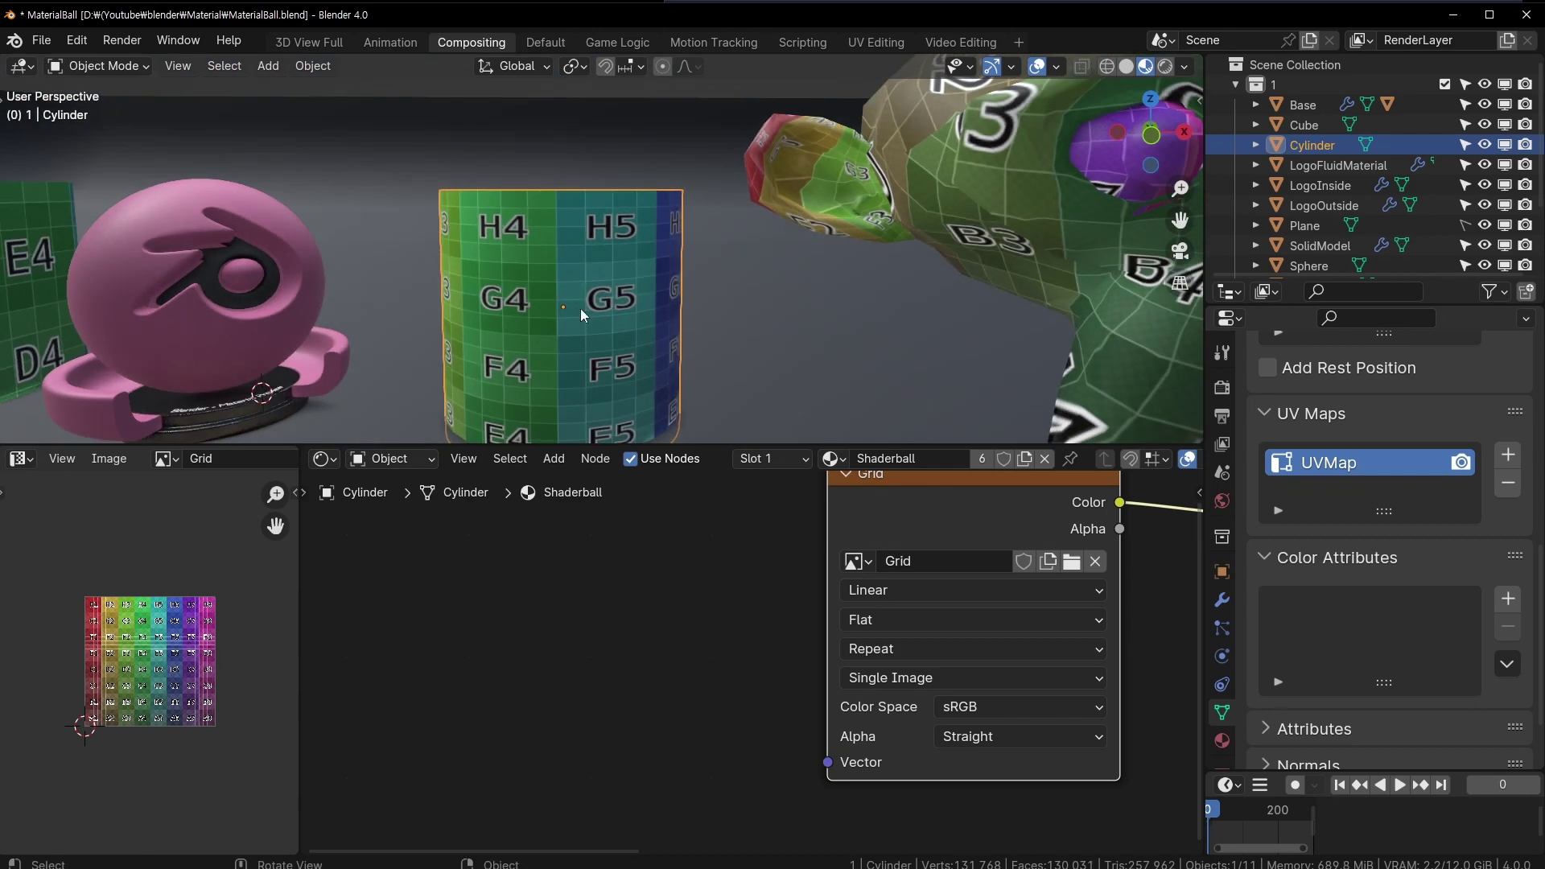
mouse_move(791, 301)
middle_down()
mouse_move(911, 307)
mouse_move(1057, 234)
middle_up()
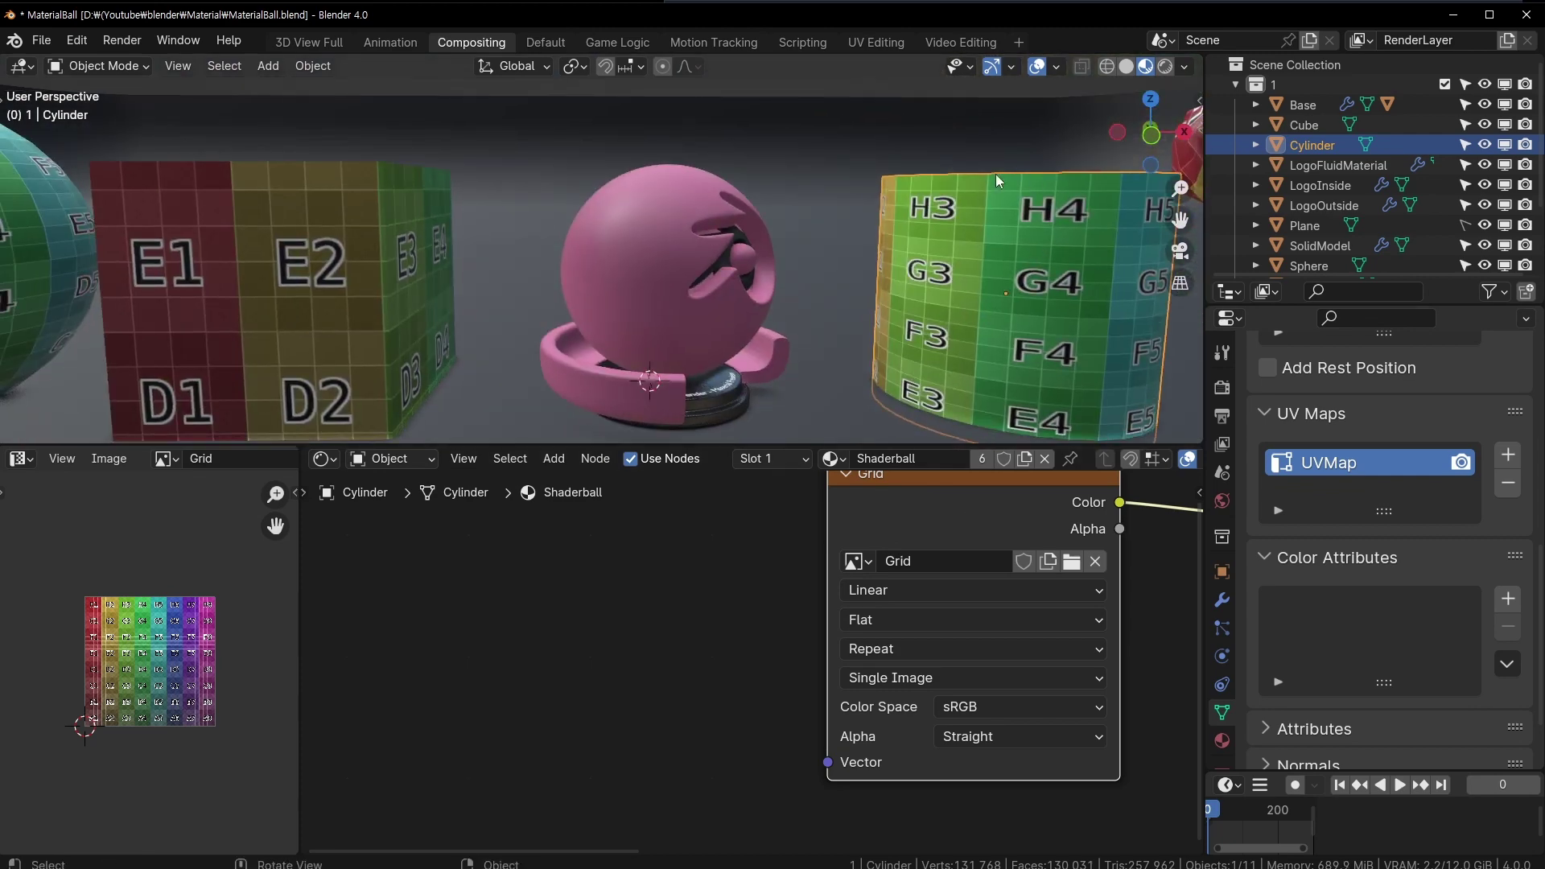
mouse_move(996, 174)
middle_down()
mouse_move(766, 273)
mouse_move(808, 310)
middle_up()
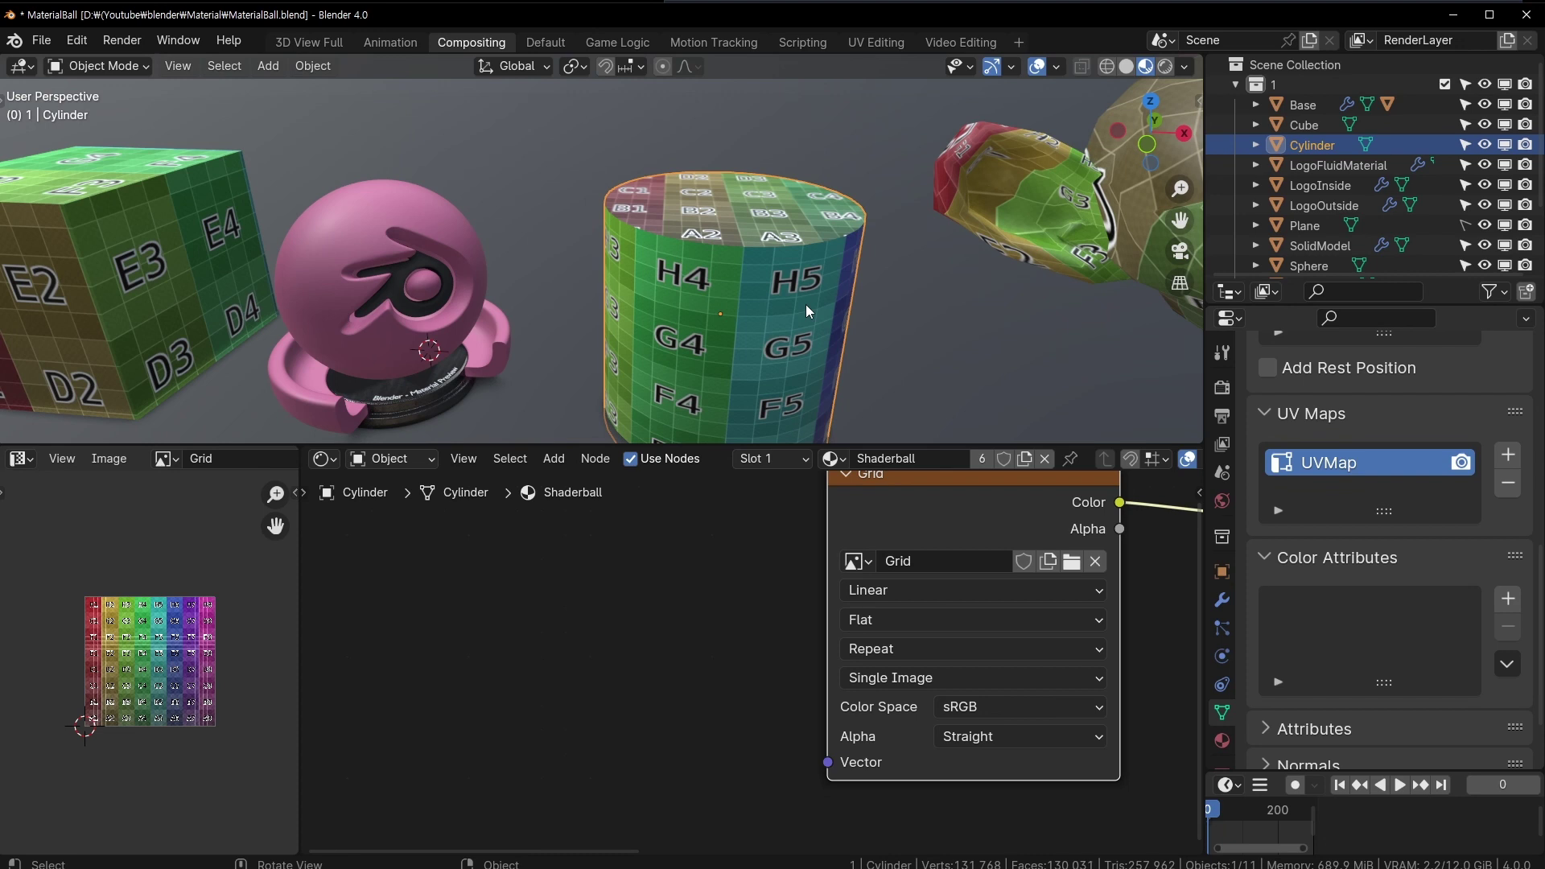
scroll(573, 625, down, 2)
scroll(564, 604, down, 1)
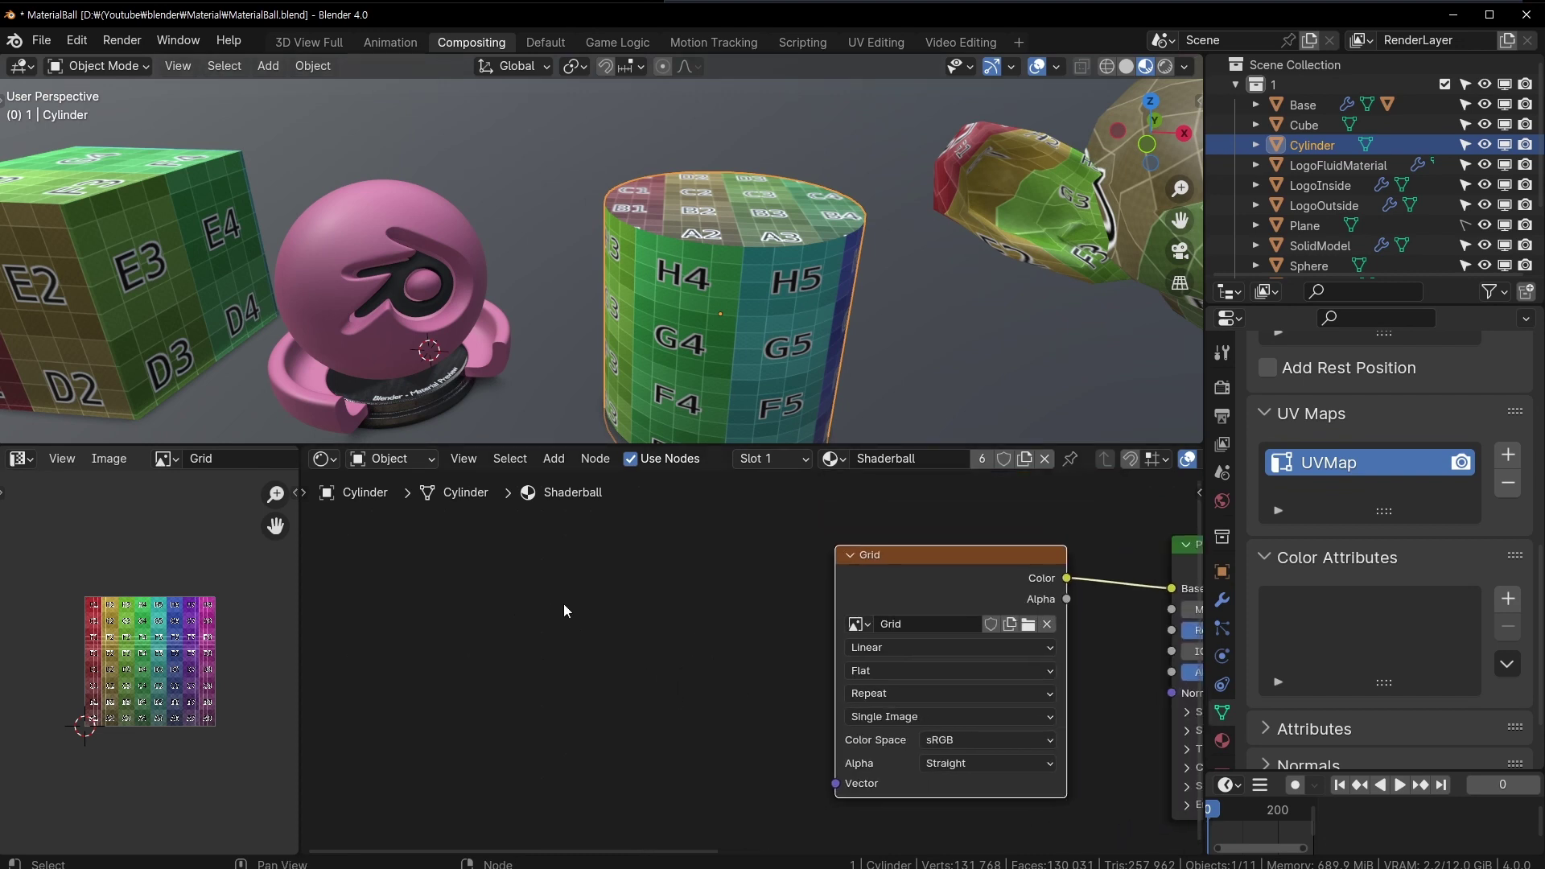
- Place a Texture Coordinate node left of the Grid node and wire its UV output to Vector
key(shift+a)
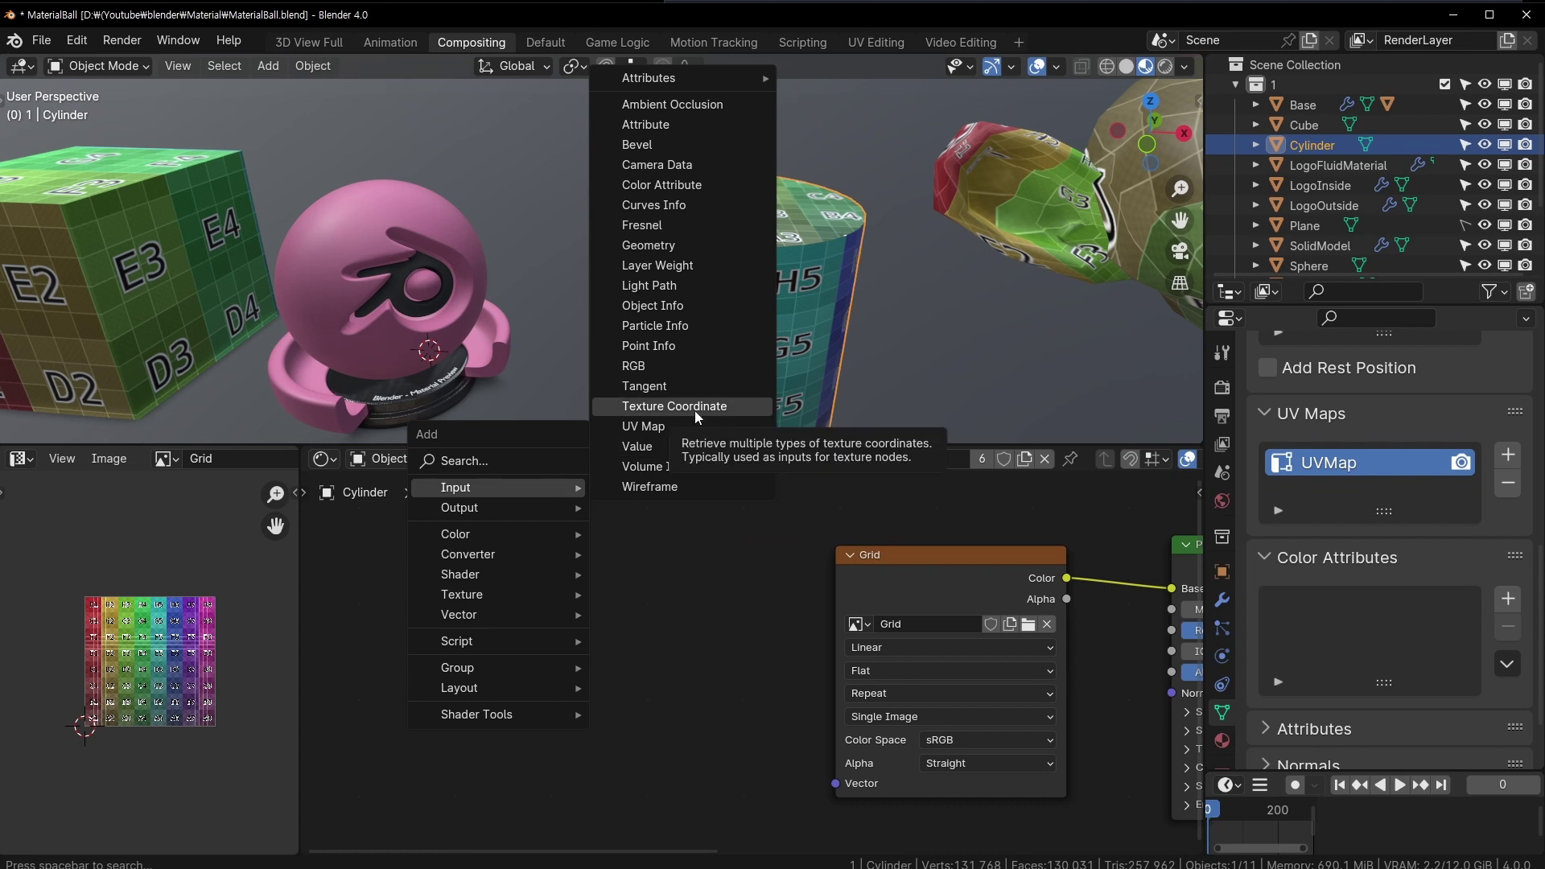
middle_drag(910, 577, 769, 591)
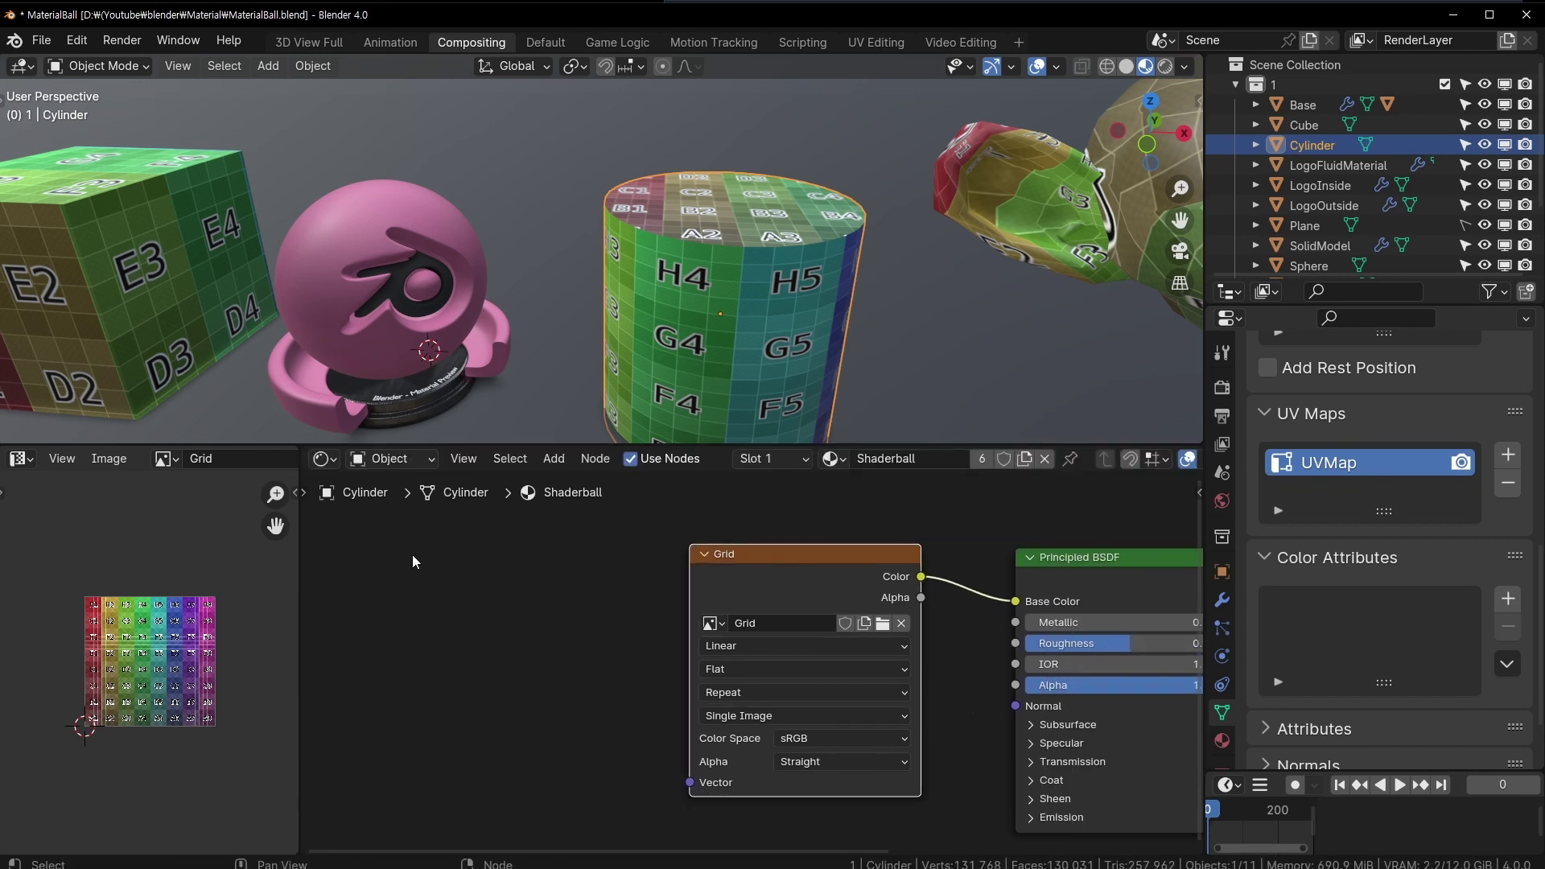
middle_drag(485, 586, 375, 585)
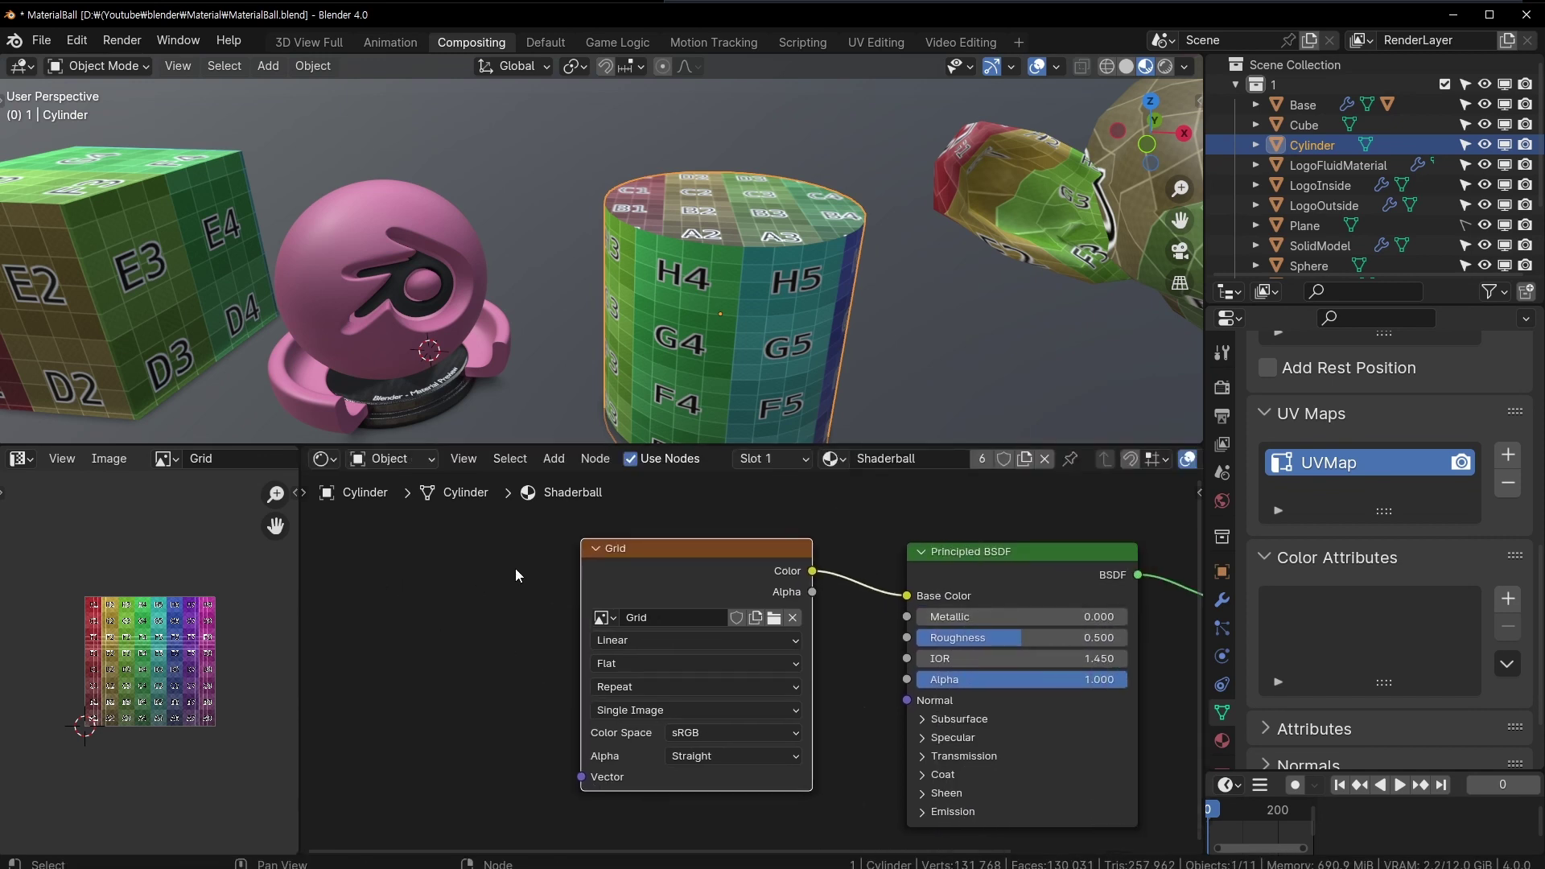
middle_drag(213, 570, 451, 570)
key(shift+a)
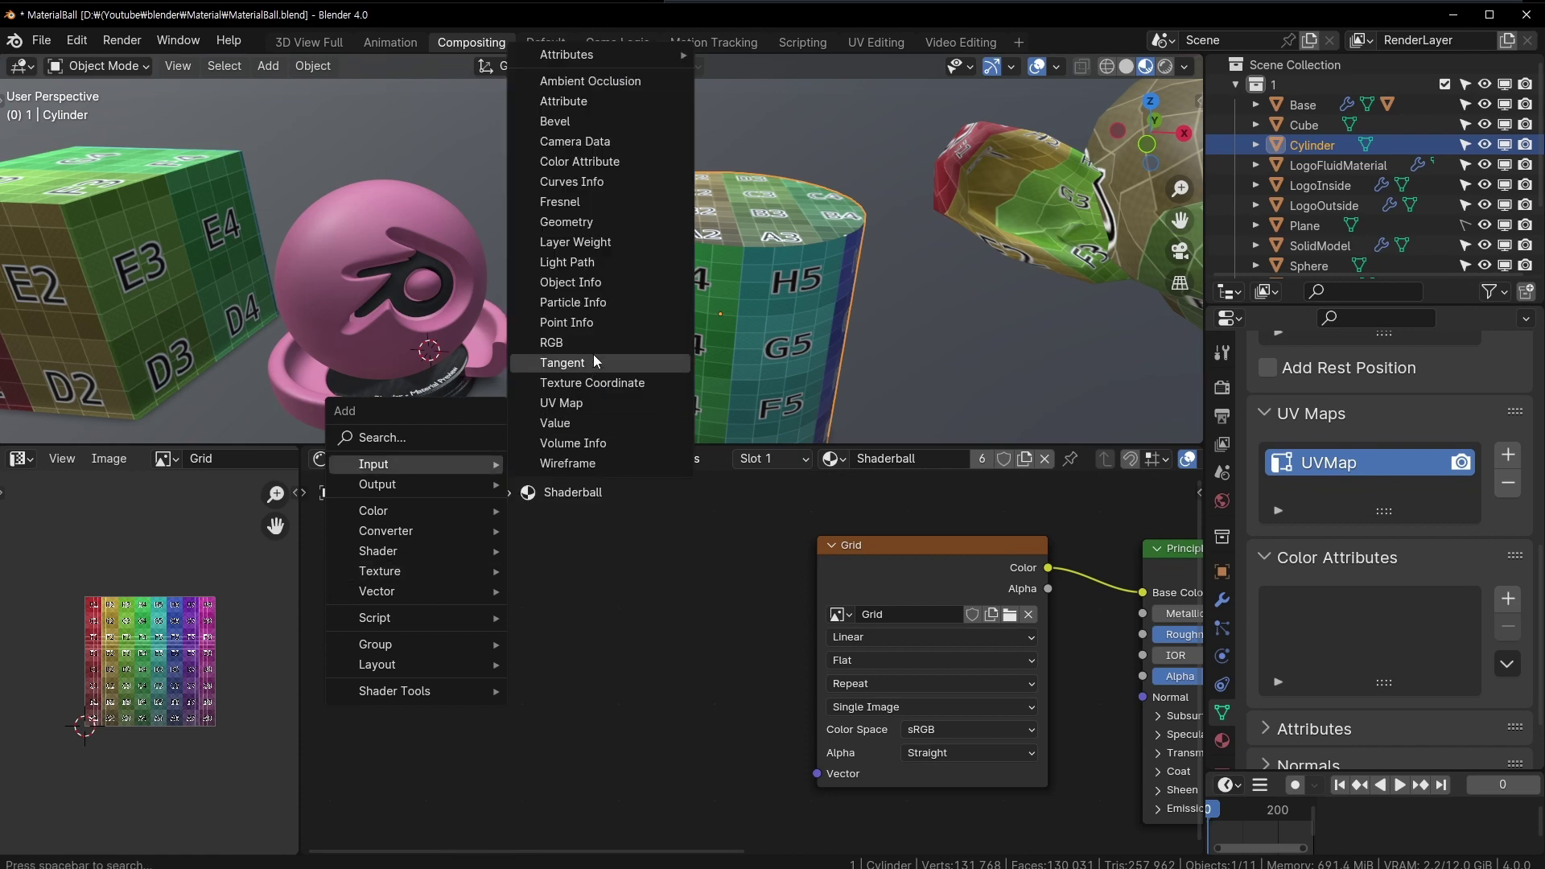
click(583, 390)
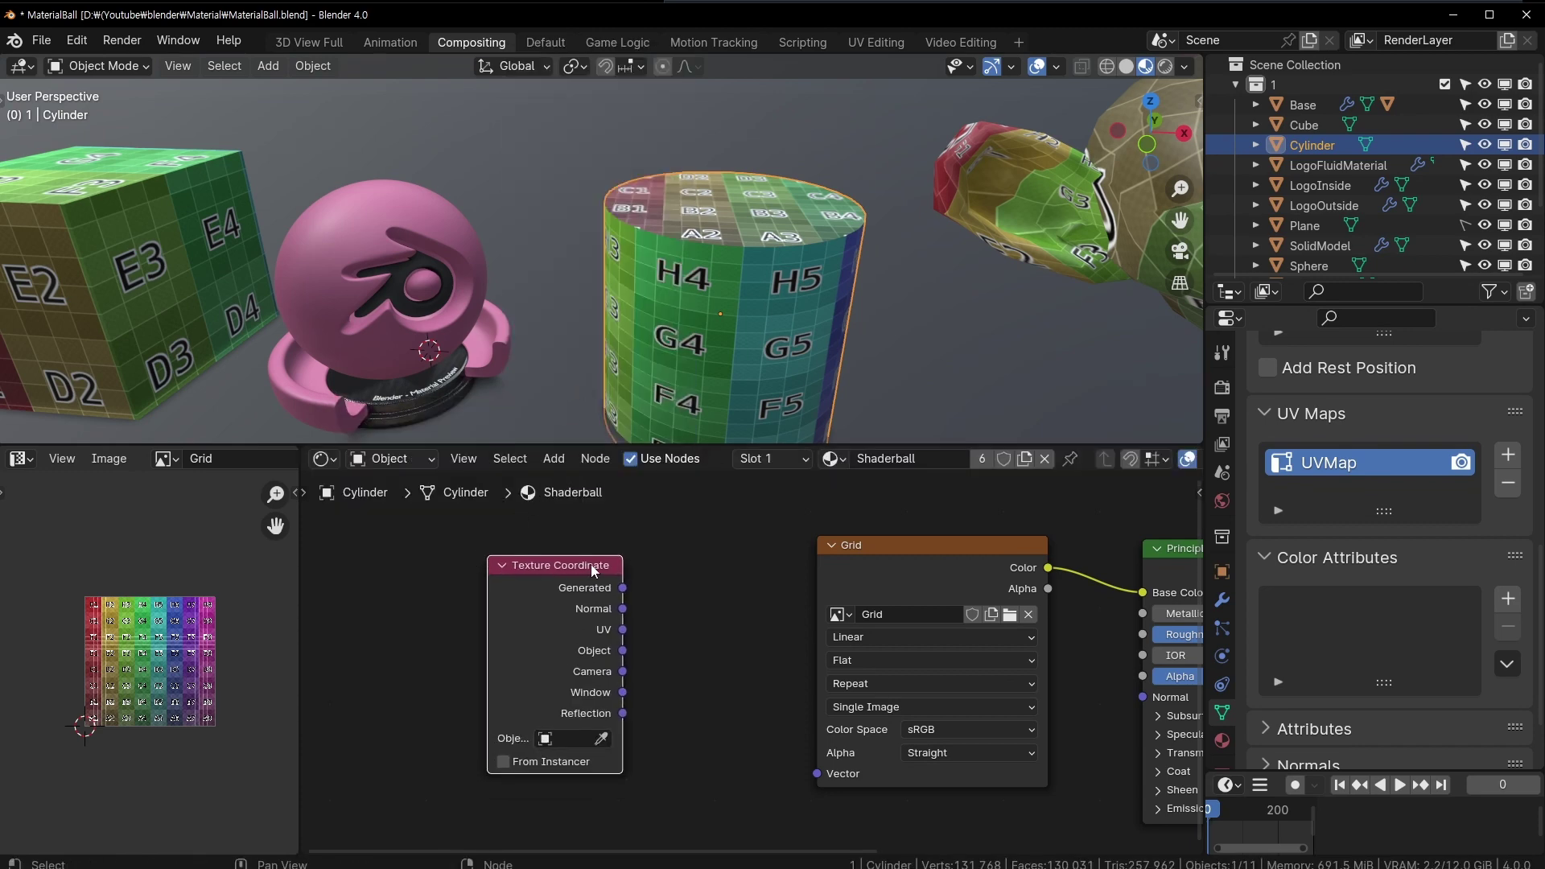
click(493, 563)
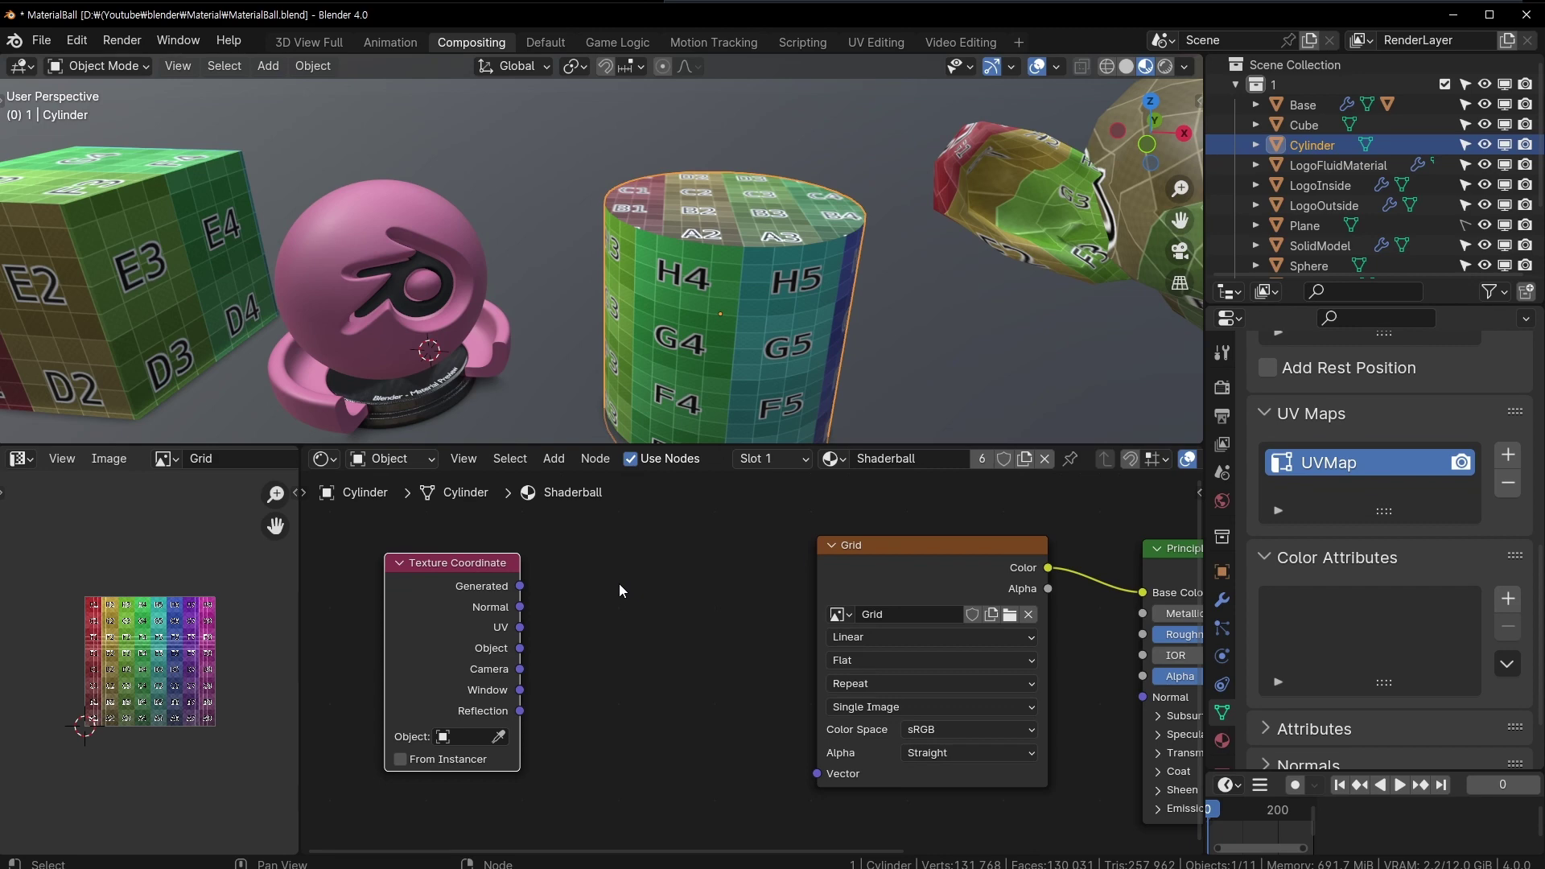
mouse_move(409, 313)
middle_down()
mouse_move(851, 297)
mouse_move(664, 533)
middle_up()
drag(461, 576, 522, 590)
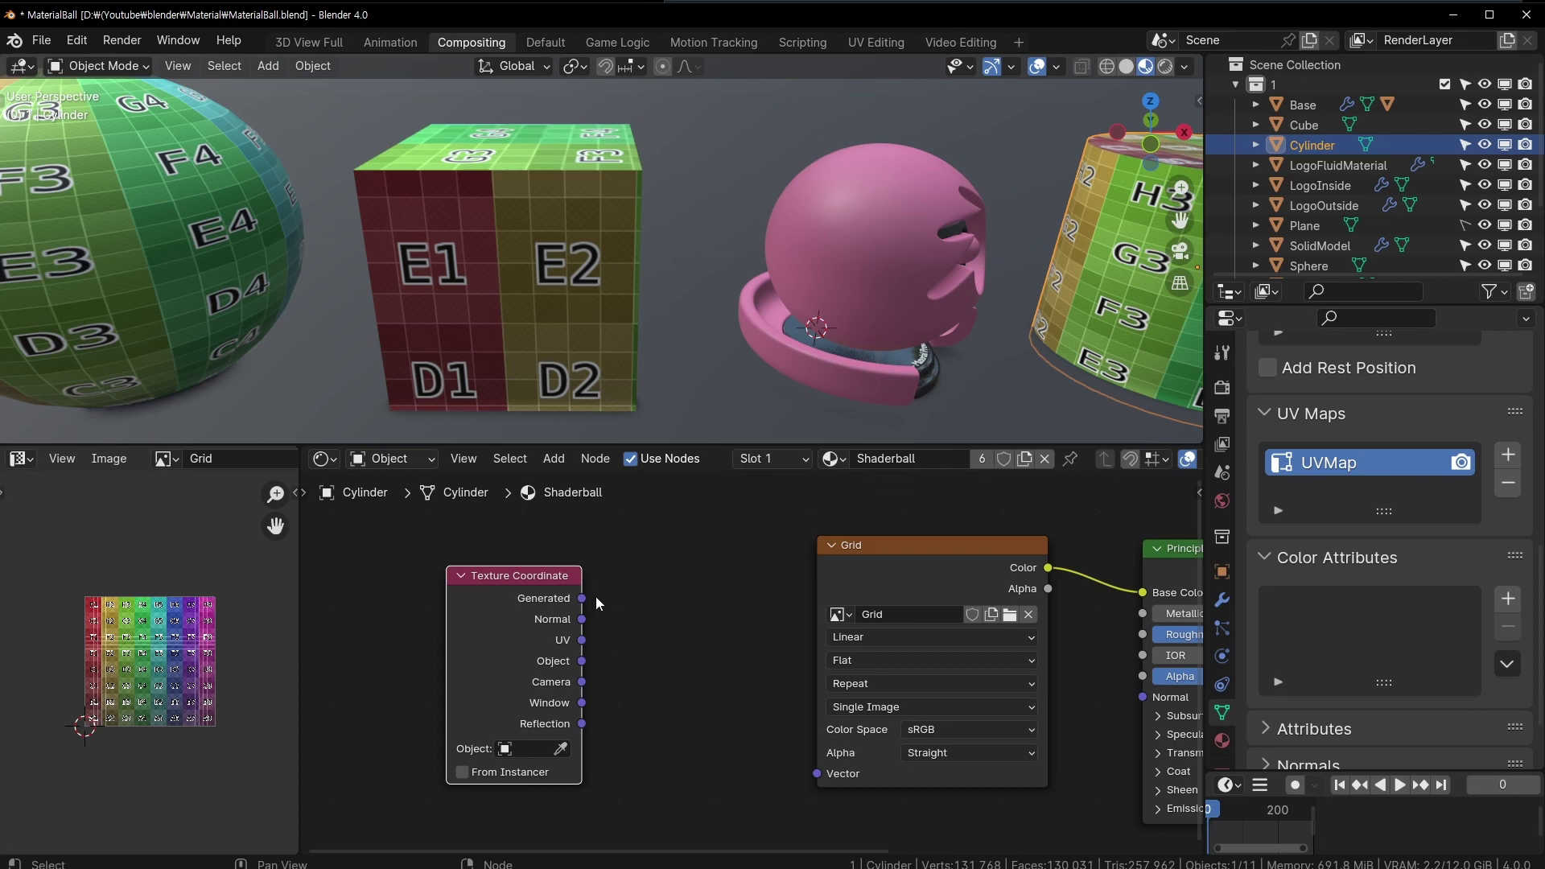
drag(581, 641, 814, 775)
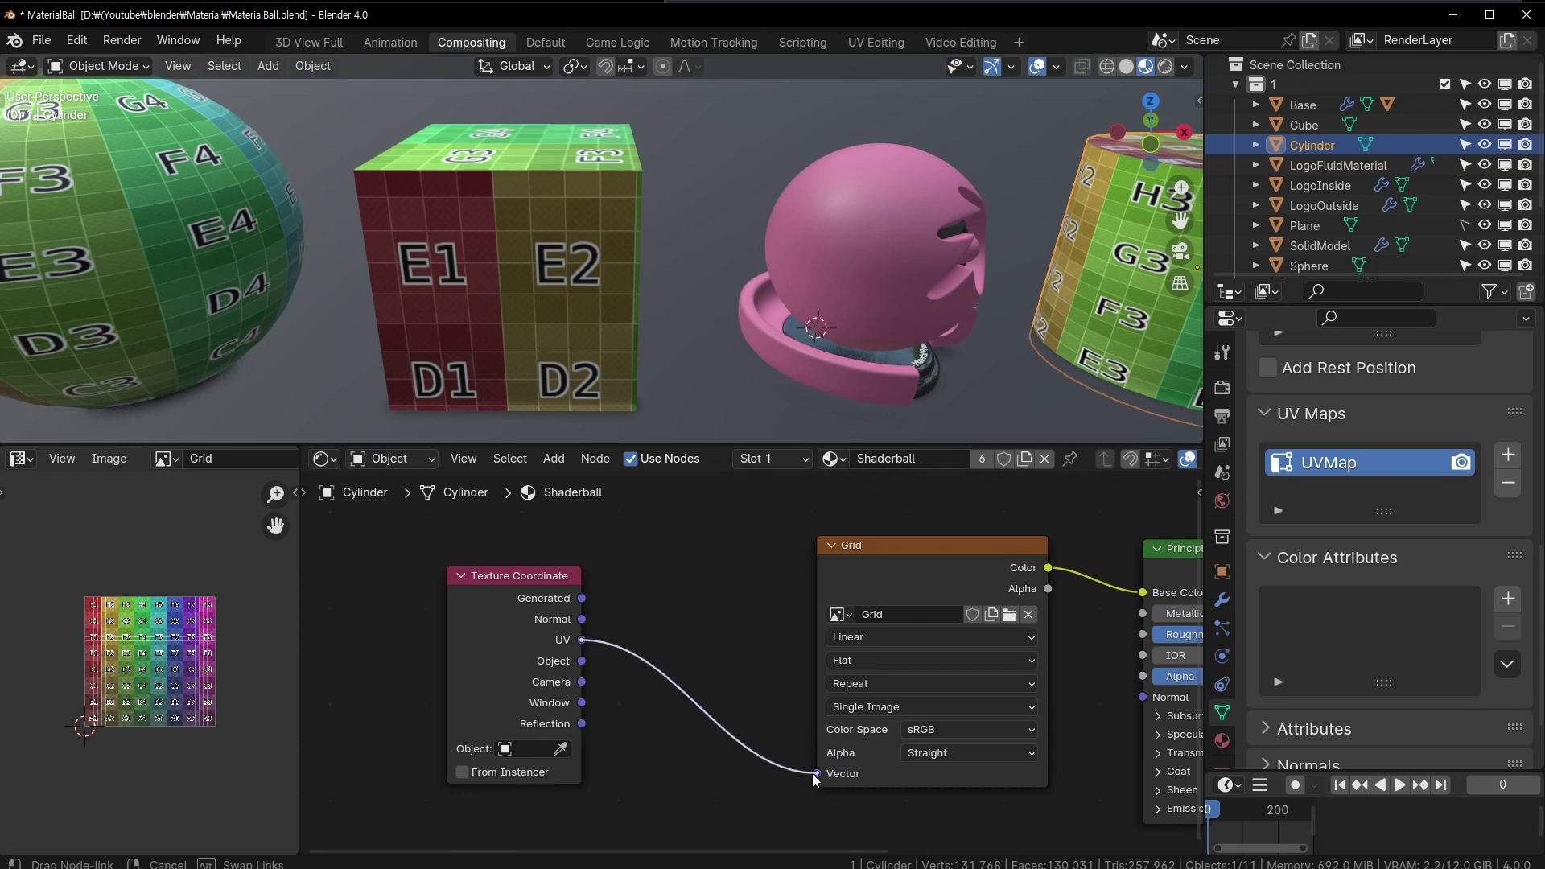
drag(577, 578, 466, 594)
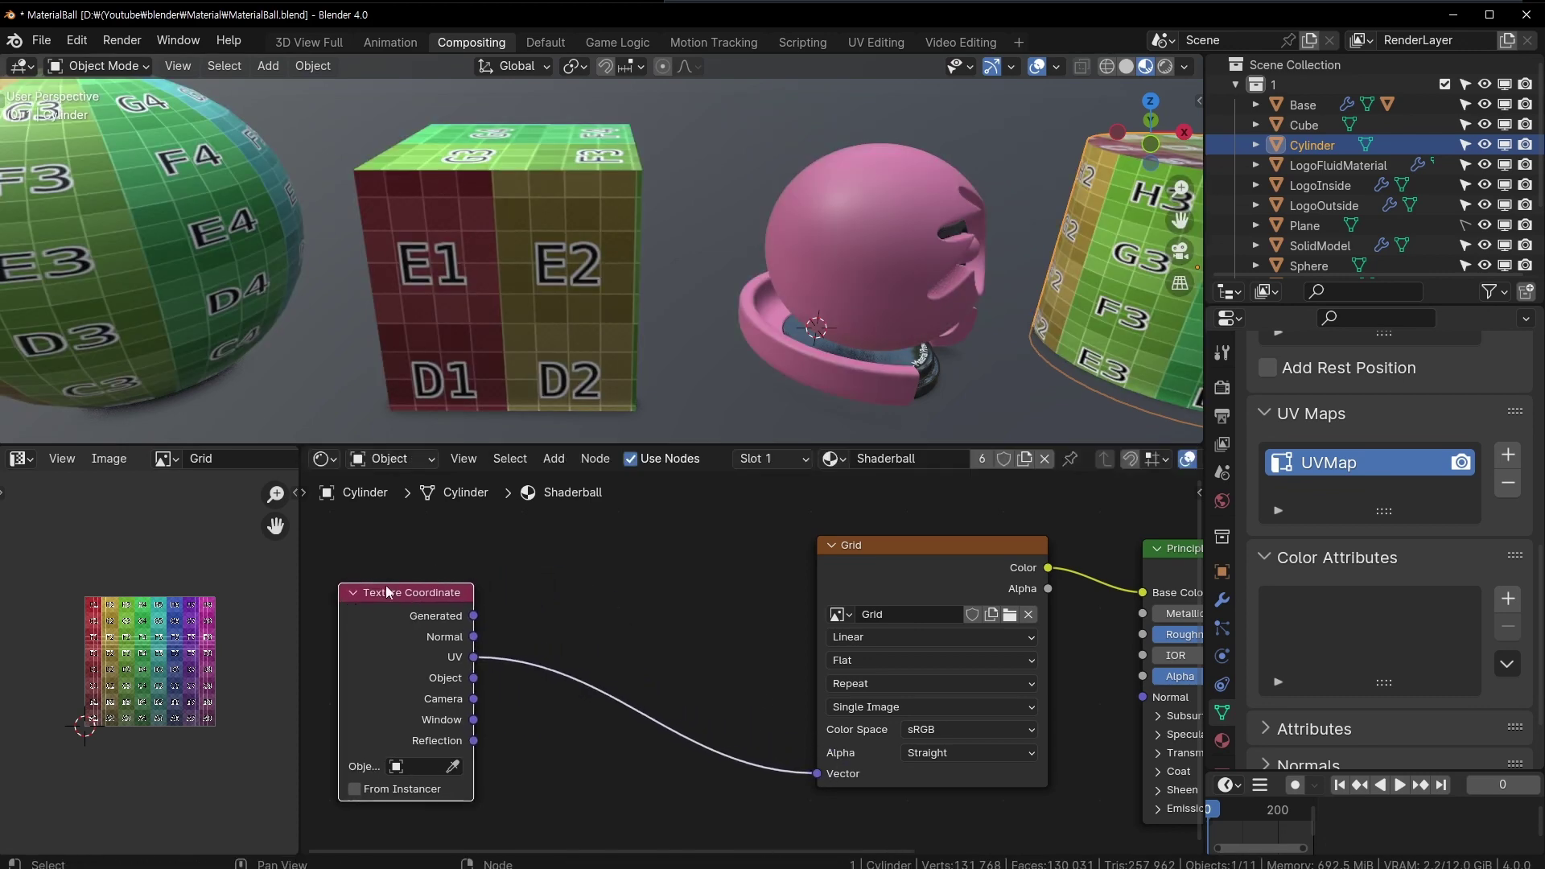
scroll(586, 326, down, 3)
scroll(597, 335, down, 2)
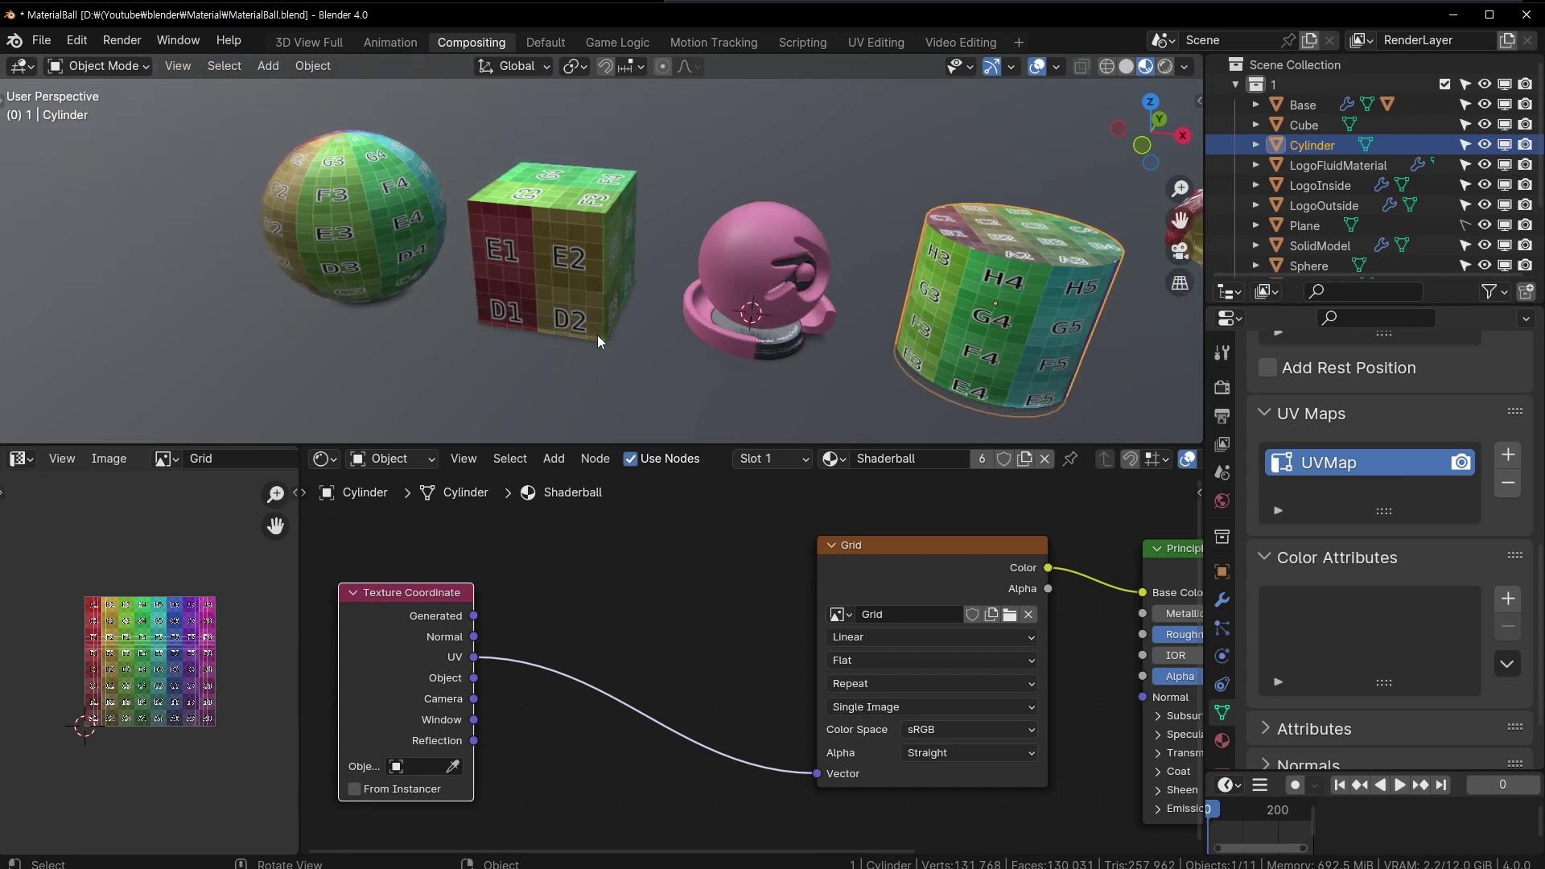
- Inspect the shader ball and cylinder meshes in Edit Mode, then return to Object Mode
click(756, 281)
key(Tab)
scroll(947, 275, up, 3)
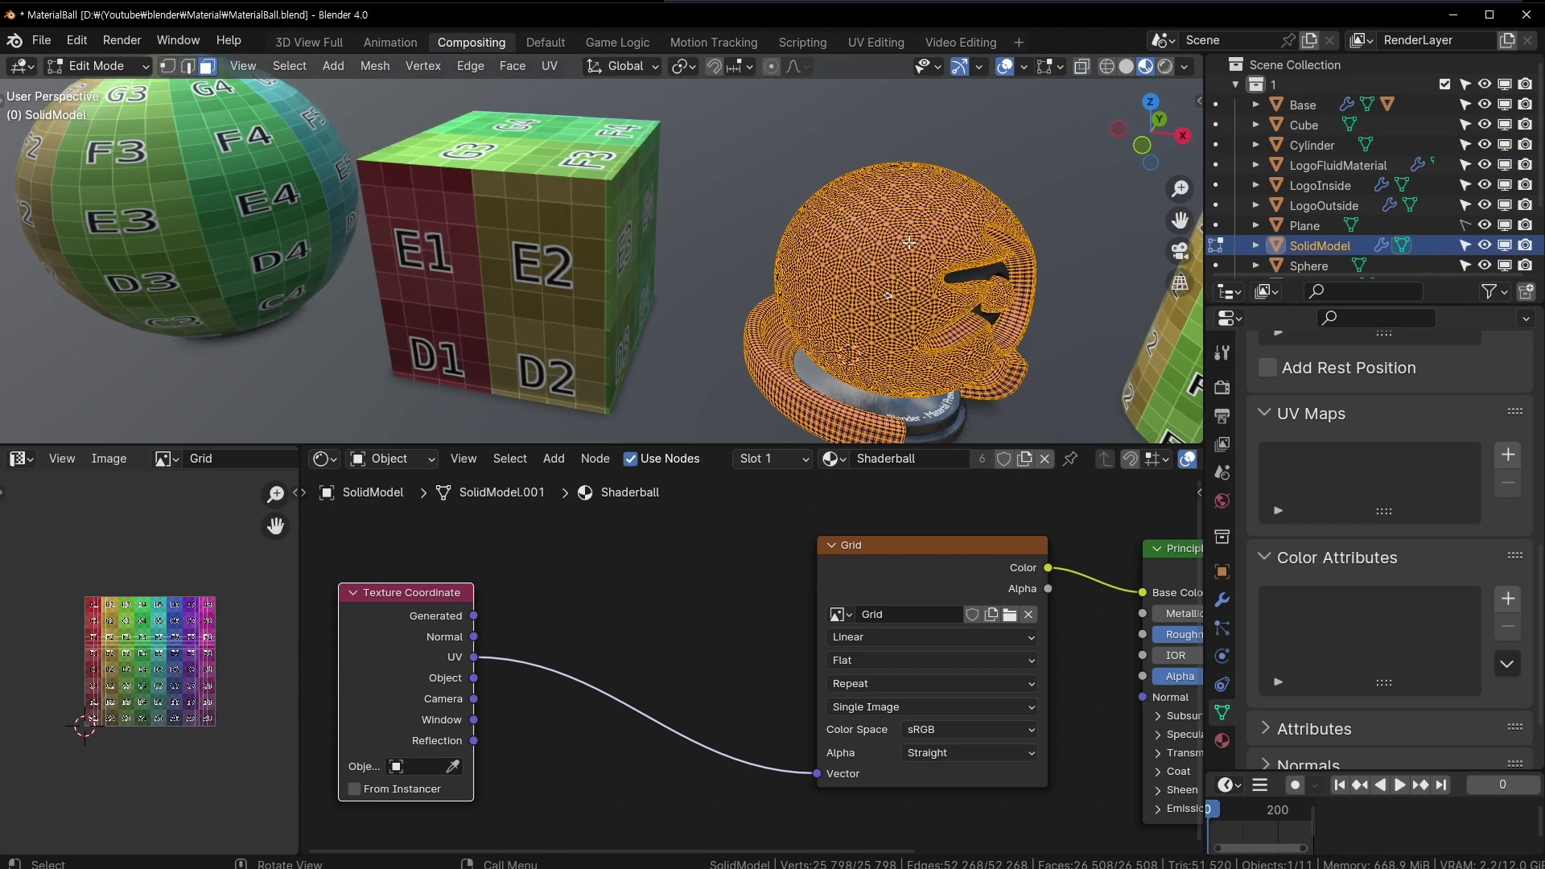
key(Tab)
middle_drag(889, 262, 732, 299)
click(1006, 322)
key(Tab)
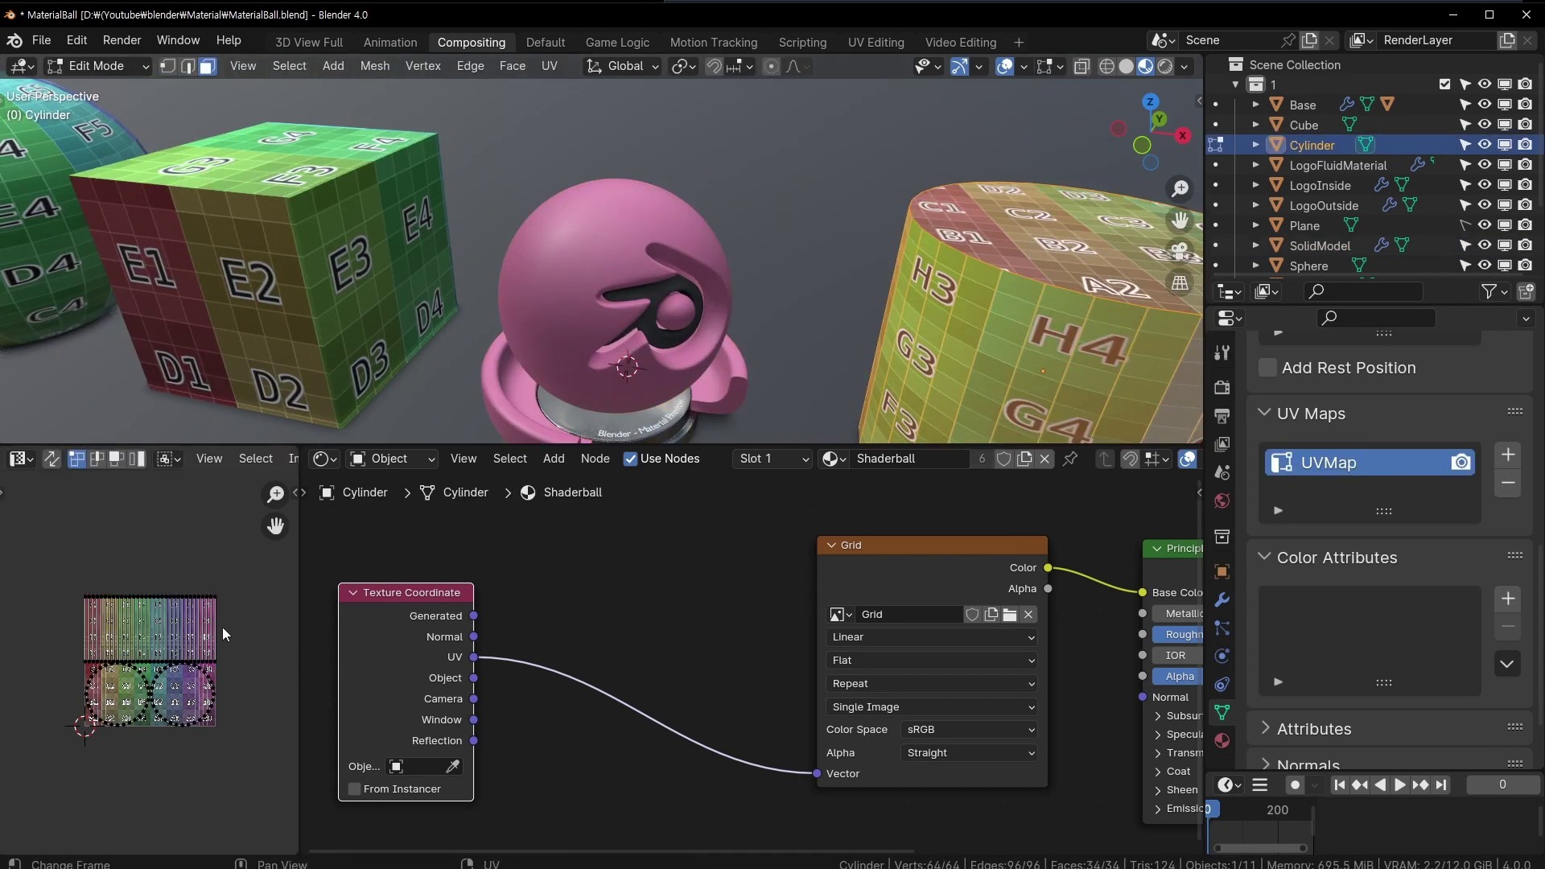
scroll(222, 626, up, 5)
scroll(154, 697, down, 5)
key(Tab)
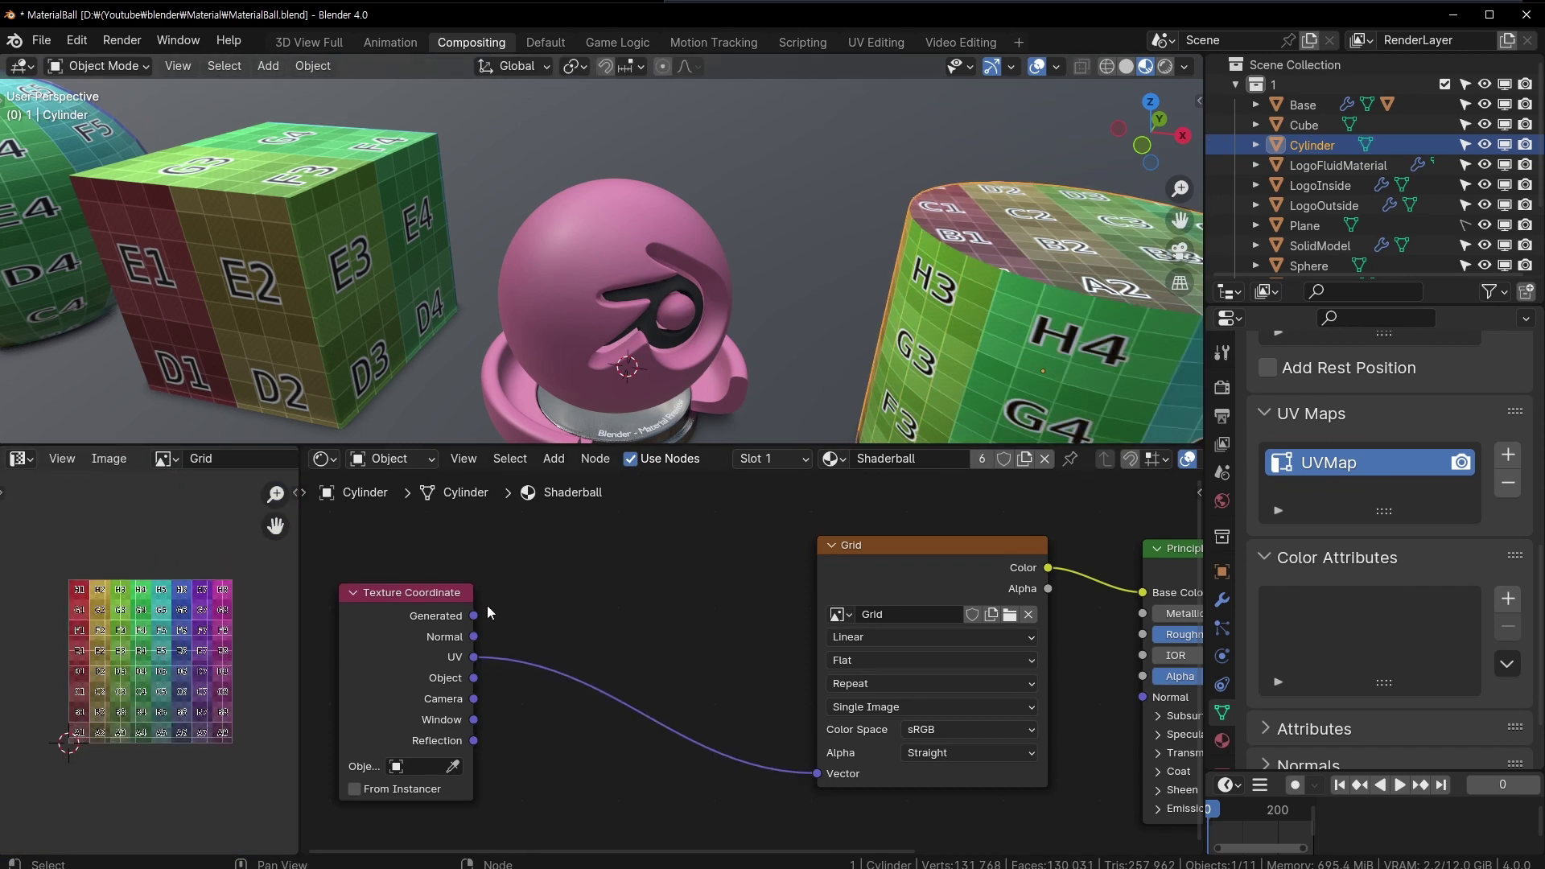
- Link Generated coordinates to the Grid's Vector input and tidy the Texture Coordinate node
mouse_move(474, 618)
mouse_down()
mouse_move(799, 726)
mouse_move(816, 774)
mouse_move(483, 635)
mouse_up()
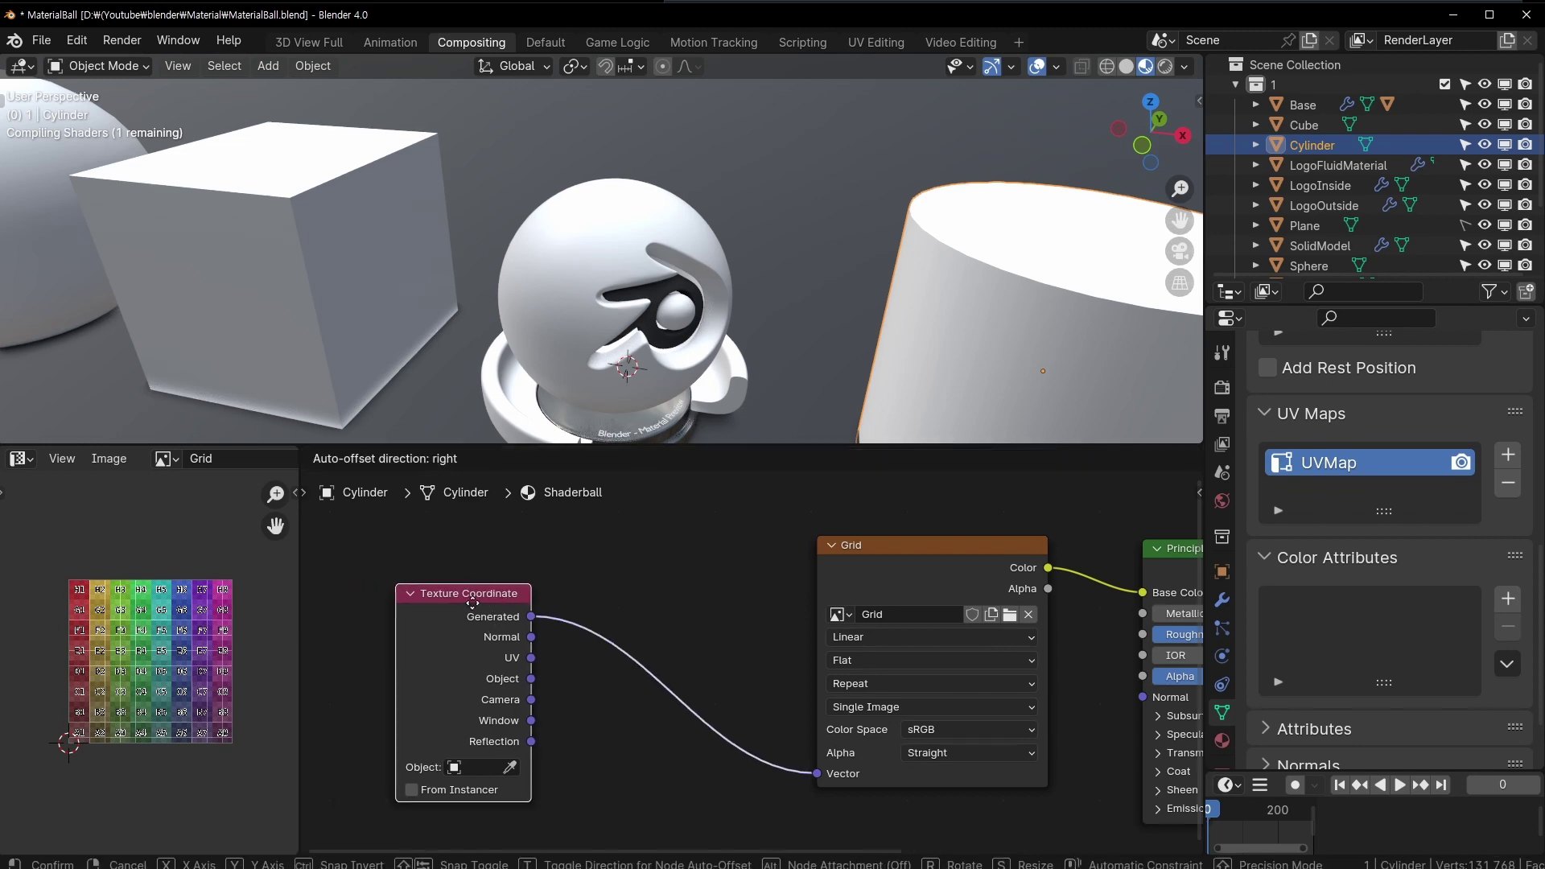
mouse_move(591, 314)
middle_down()
mouse_move(706, 297)
mouse_move(669, 230)
mouse_move(675, 282)
middle_up()
mouse_move(798, 194)
middle_down()
mouse_move(755, 335)
mouse_move(798, 245)
mouse_move(813, 258)
mouse_move(779, 301)
mouse_move(885, 272)
mouse_move(755, 269)
mouse_move(818, 274)
mouse_move(559, 108)
middle_up()
mouse_move(536, 330)
middle_down()
mouse_move(790, 340)
mouse_move(744, 327)
middle_up()
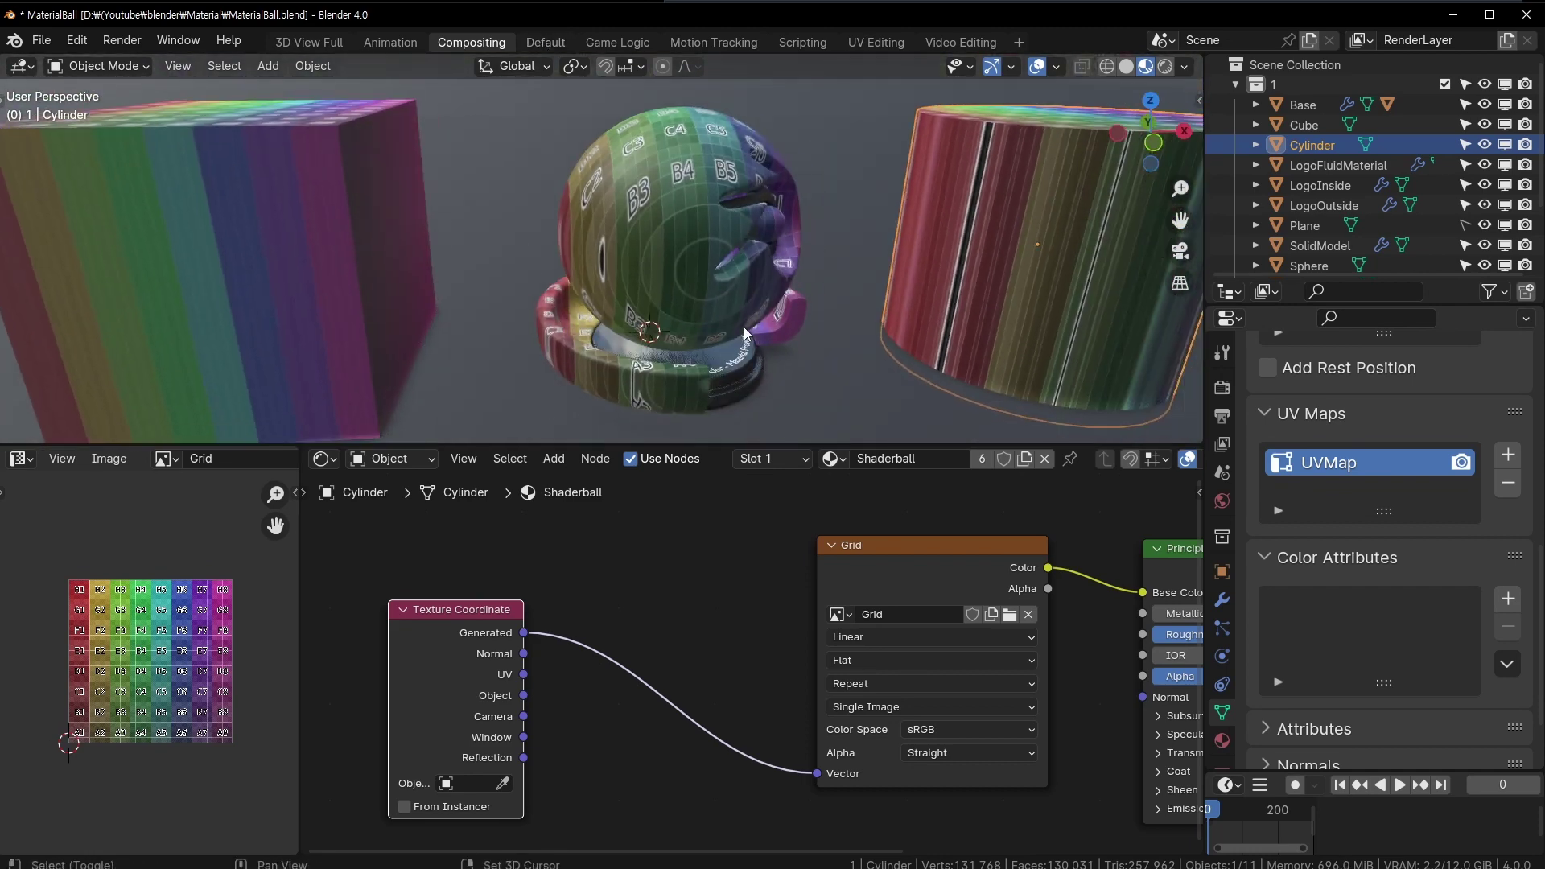
scroll(744, 327, down, 3)
drag(487, 619, 485, 616)
middle_drag(772, 298, 736, 283)
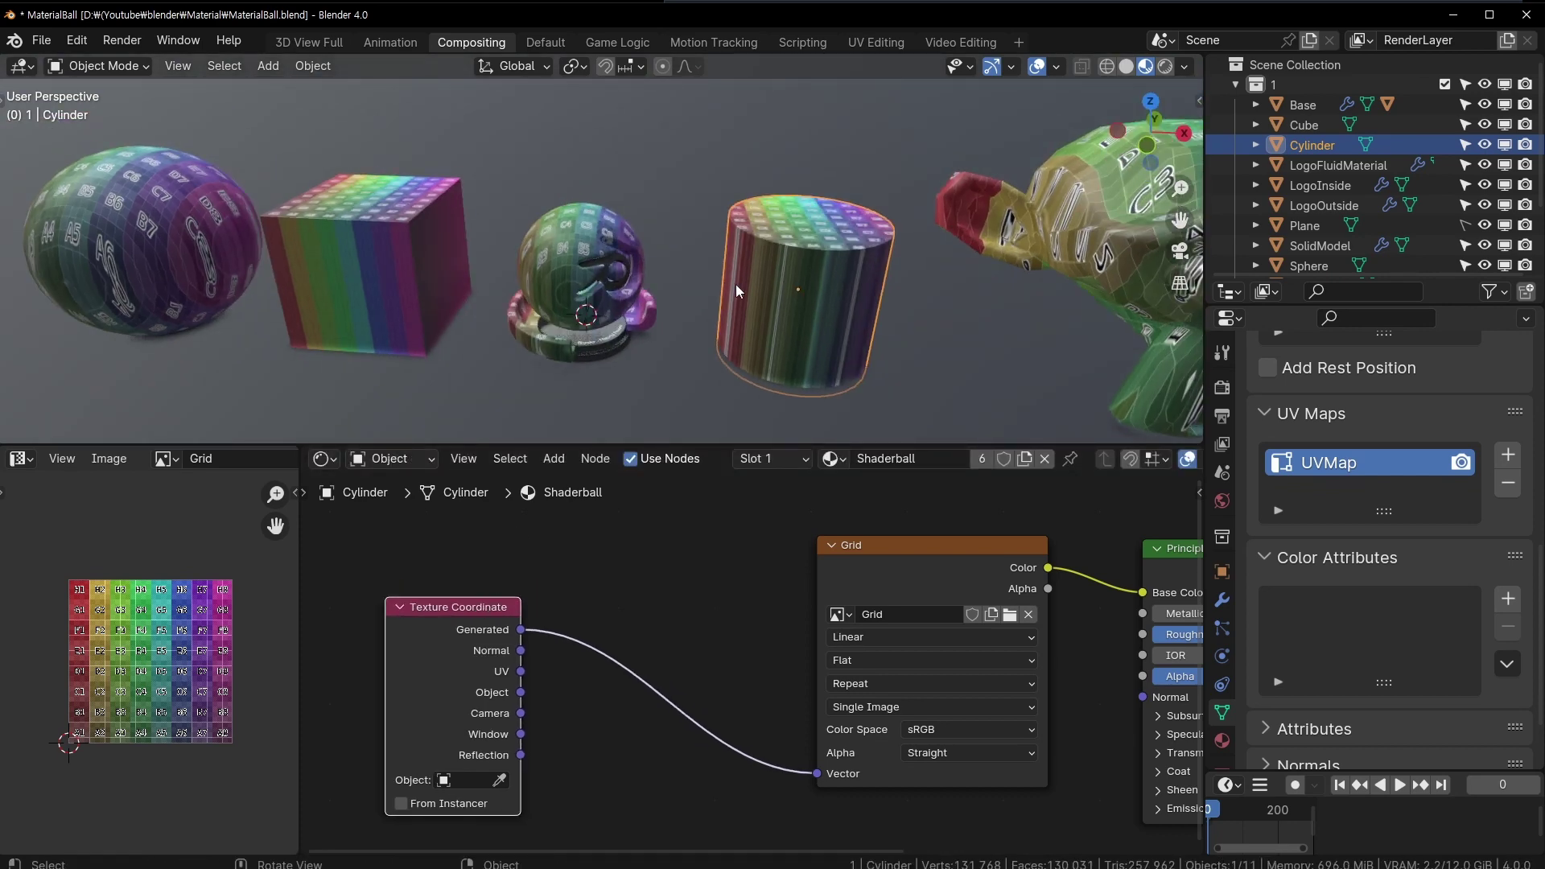
scroll(788, 270, up, 3)
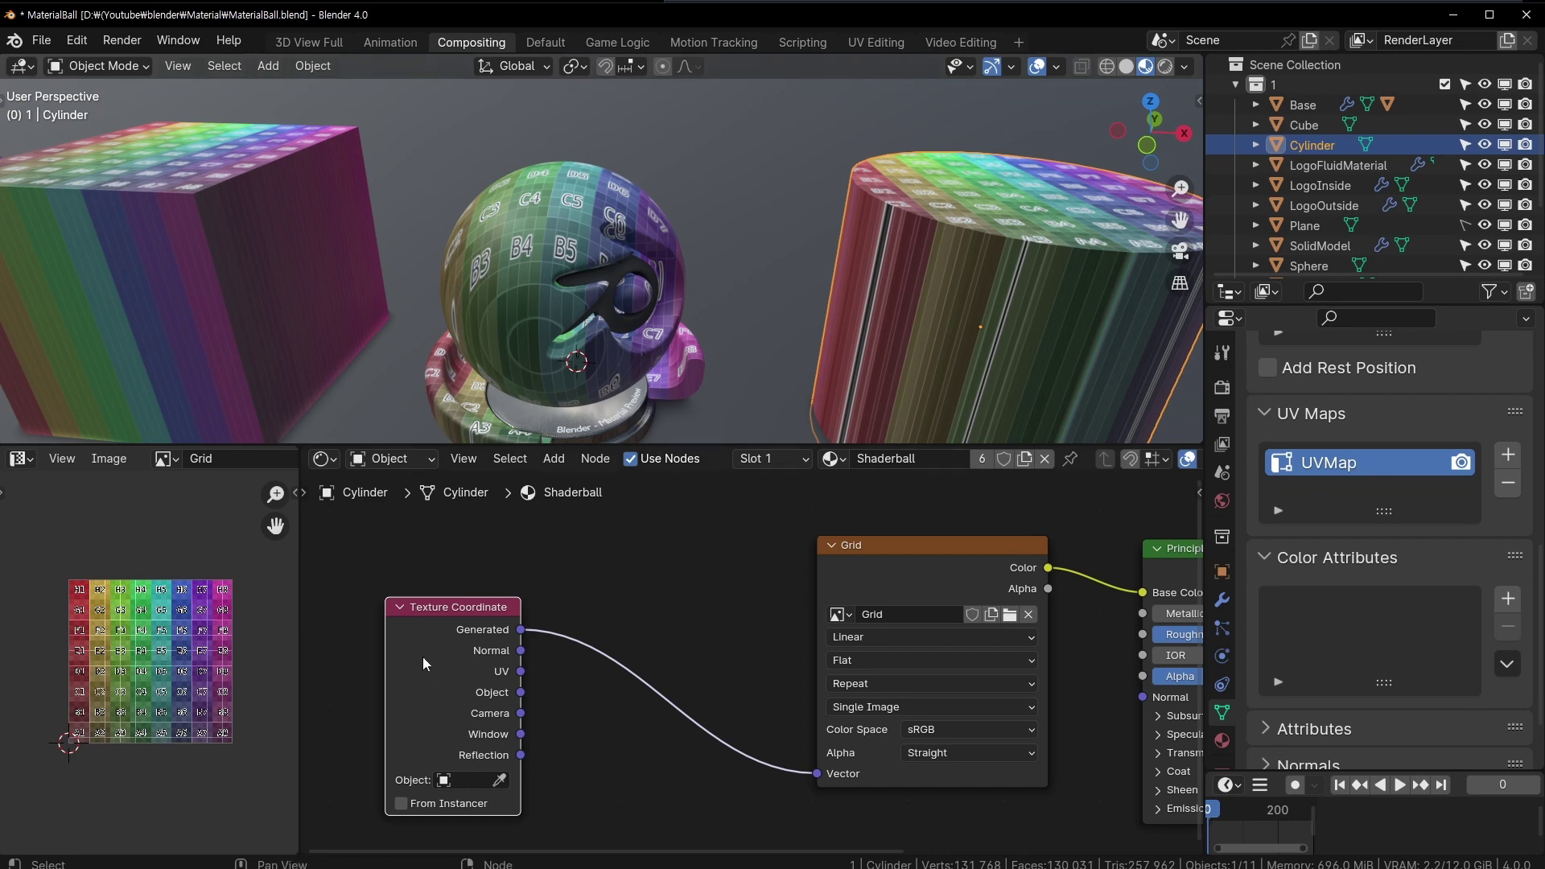
drag(464, 623, 441, 636)
scroll(627, 285, up, 2)
scroll(626, 285, down, 6)
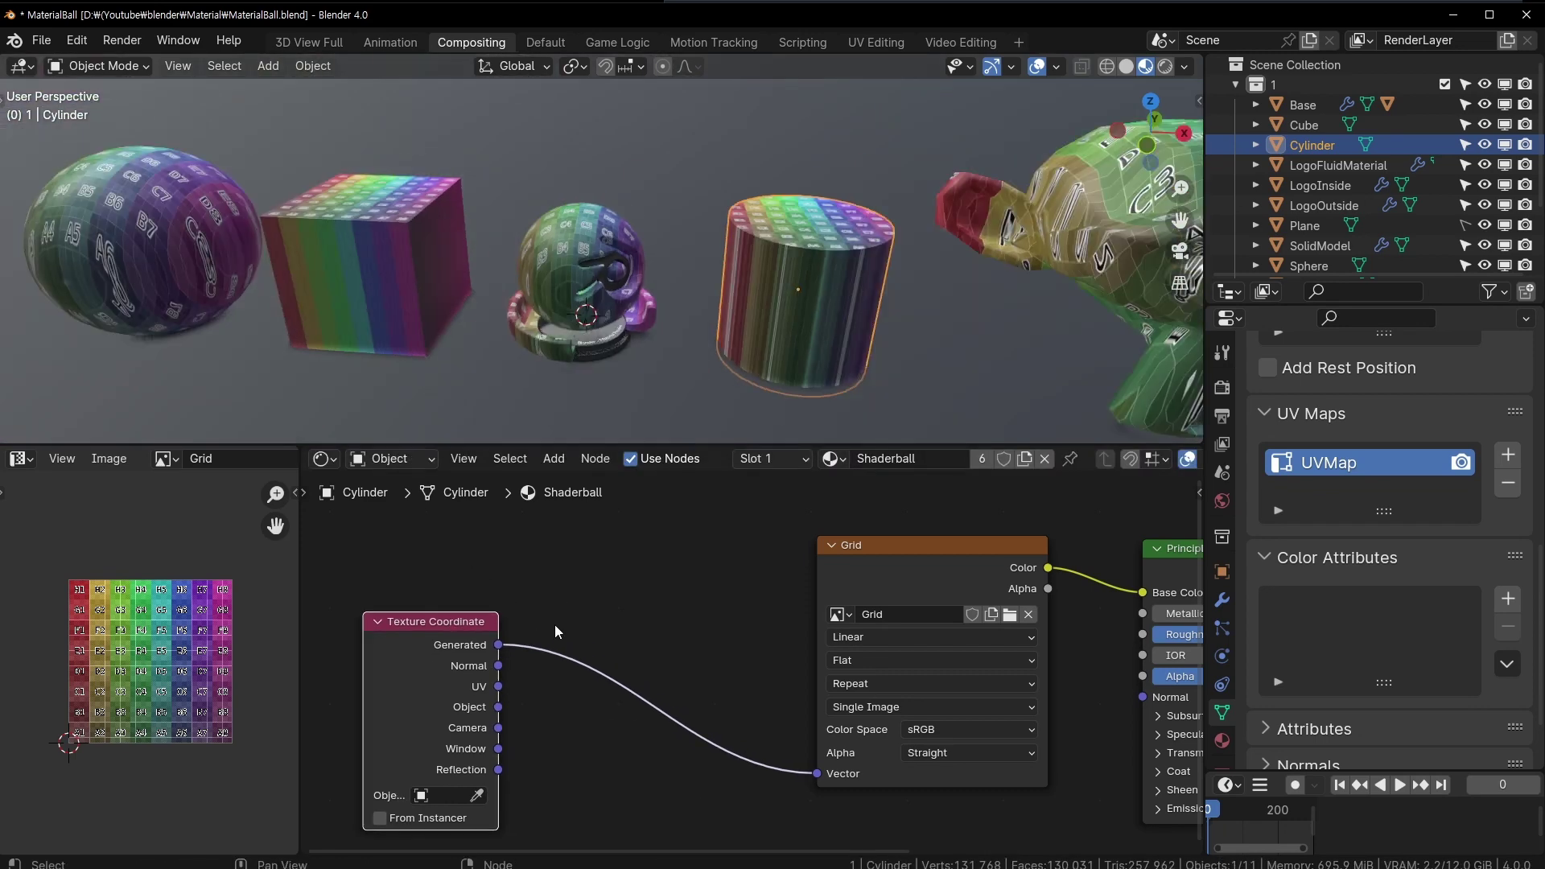
- Feed the Grid's Vector from Normal, then Object coordinates, comparing the objects in the viewport
drag(498, 666, 817, 774)
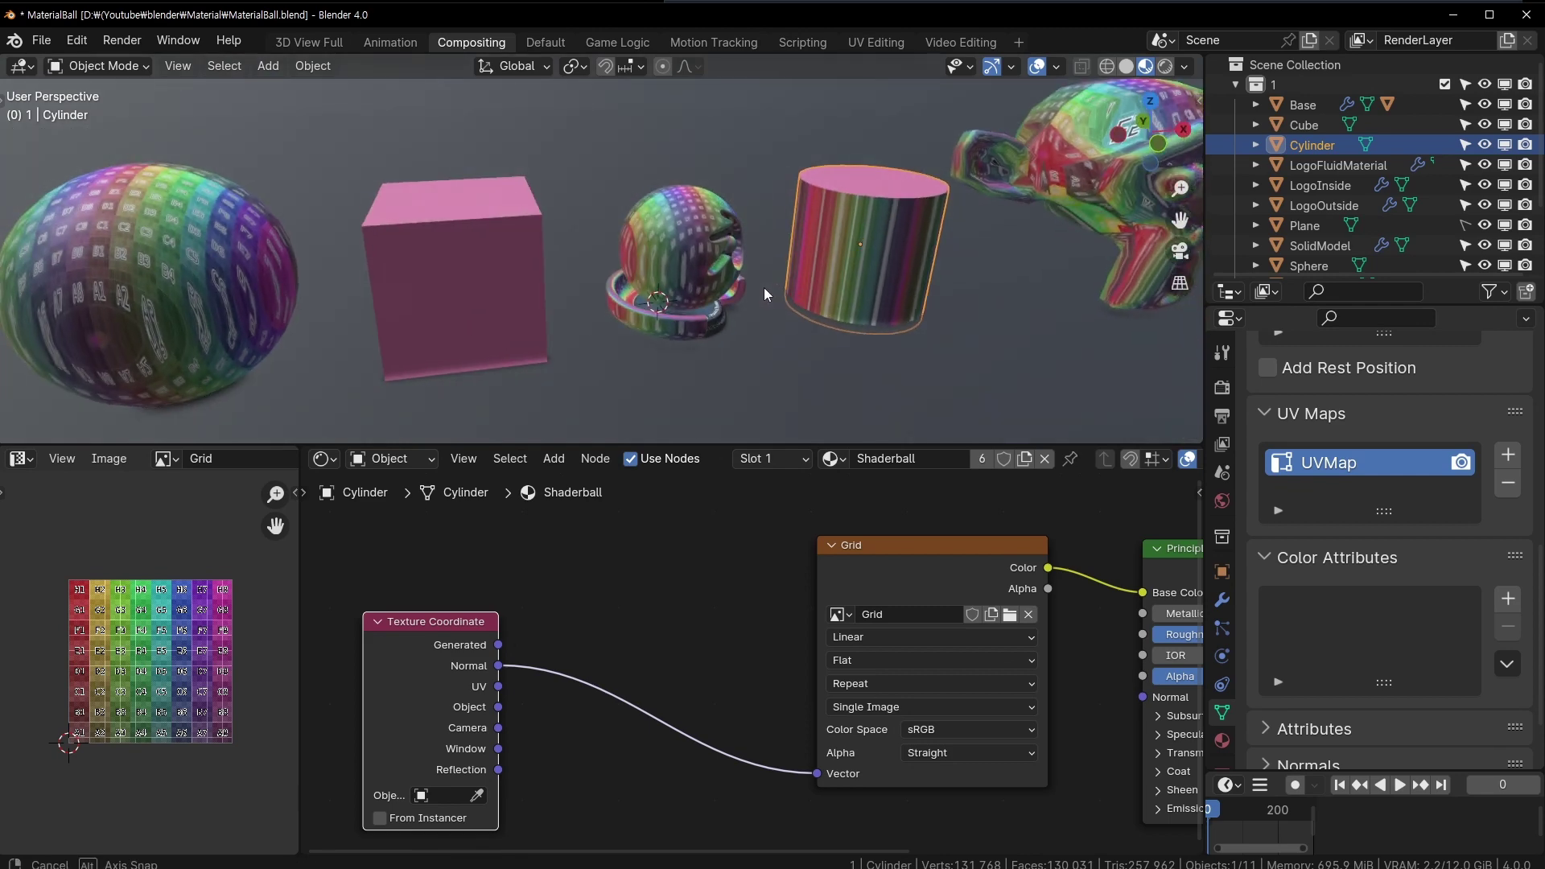
middle_drag(714, 301, 830, 210)
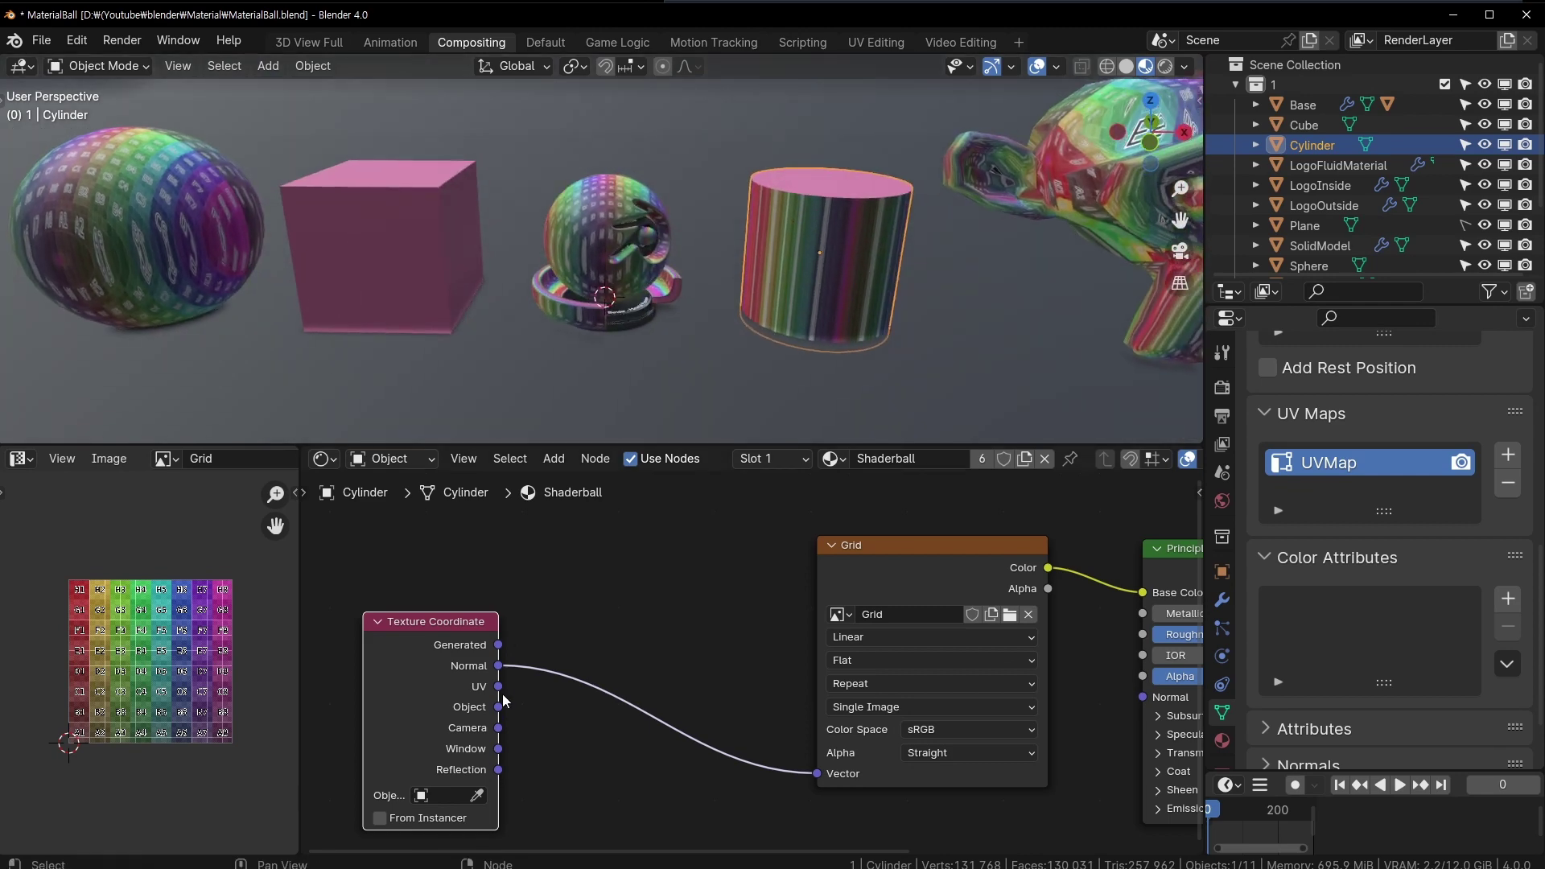
mouse_move(499, 706)
mouse_down()
mouse_move(828, 780)
mouse_move(817, 769)
mouse_up()
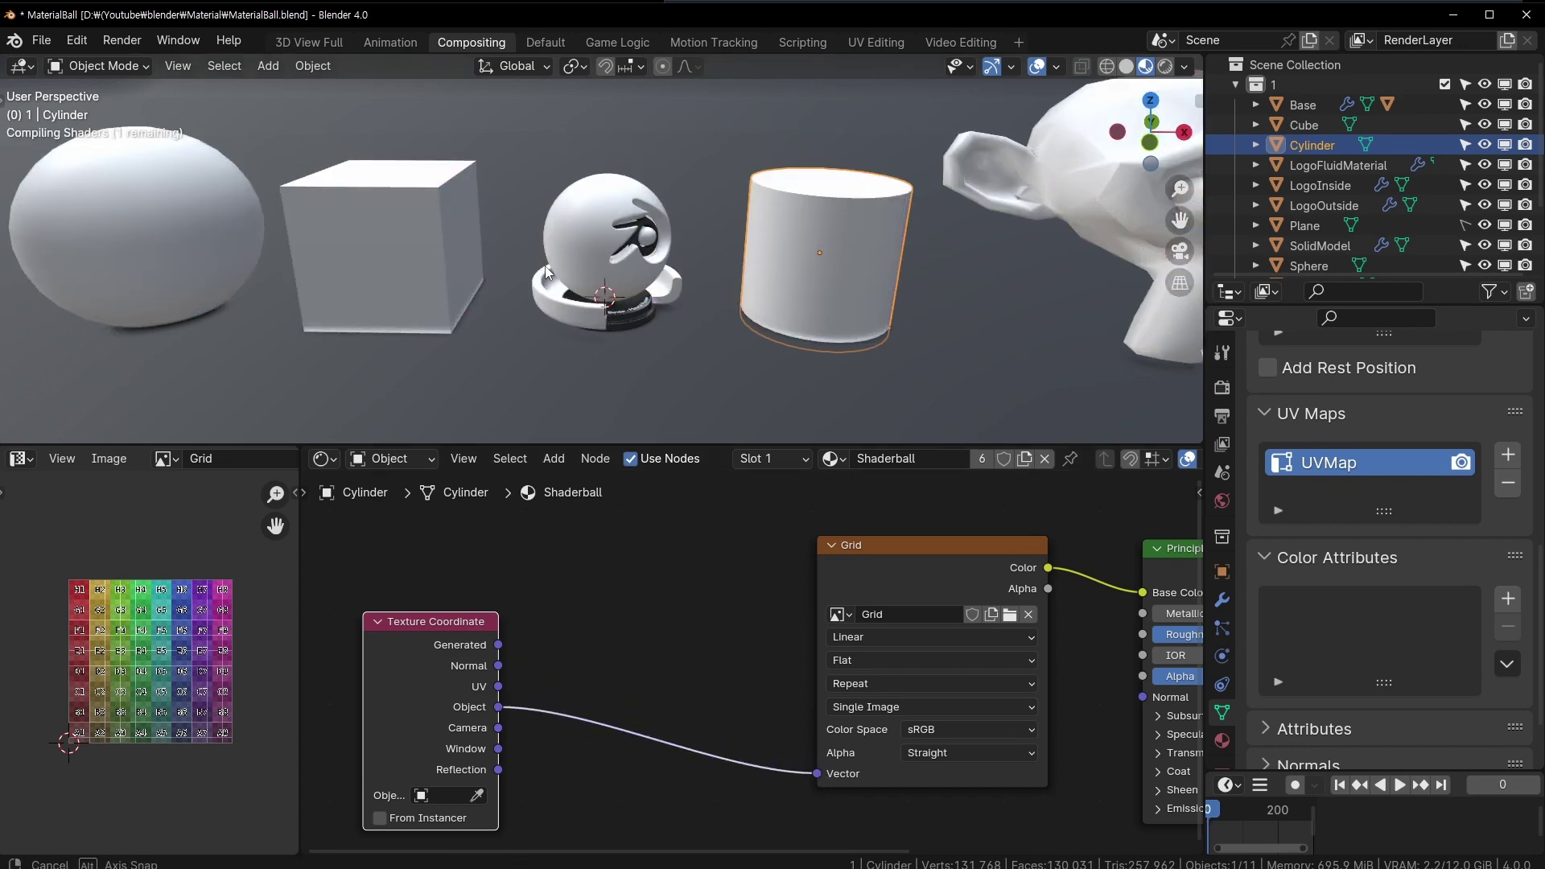
middle_drag(676, 362, 610, 272)
middle_drag(612, 327, 658, 341)
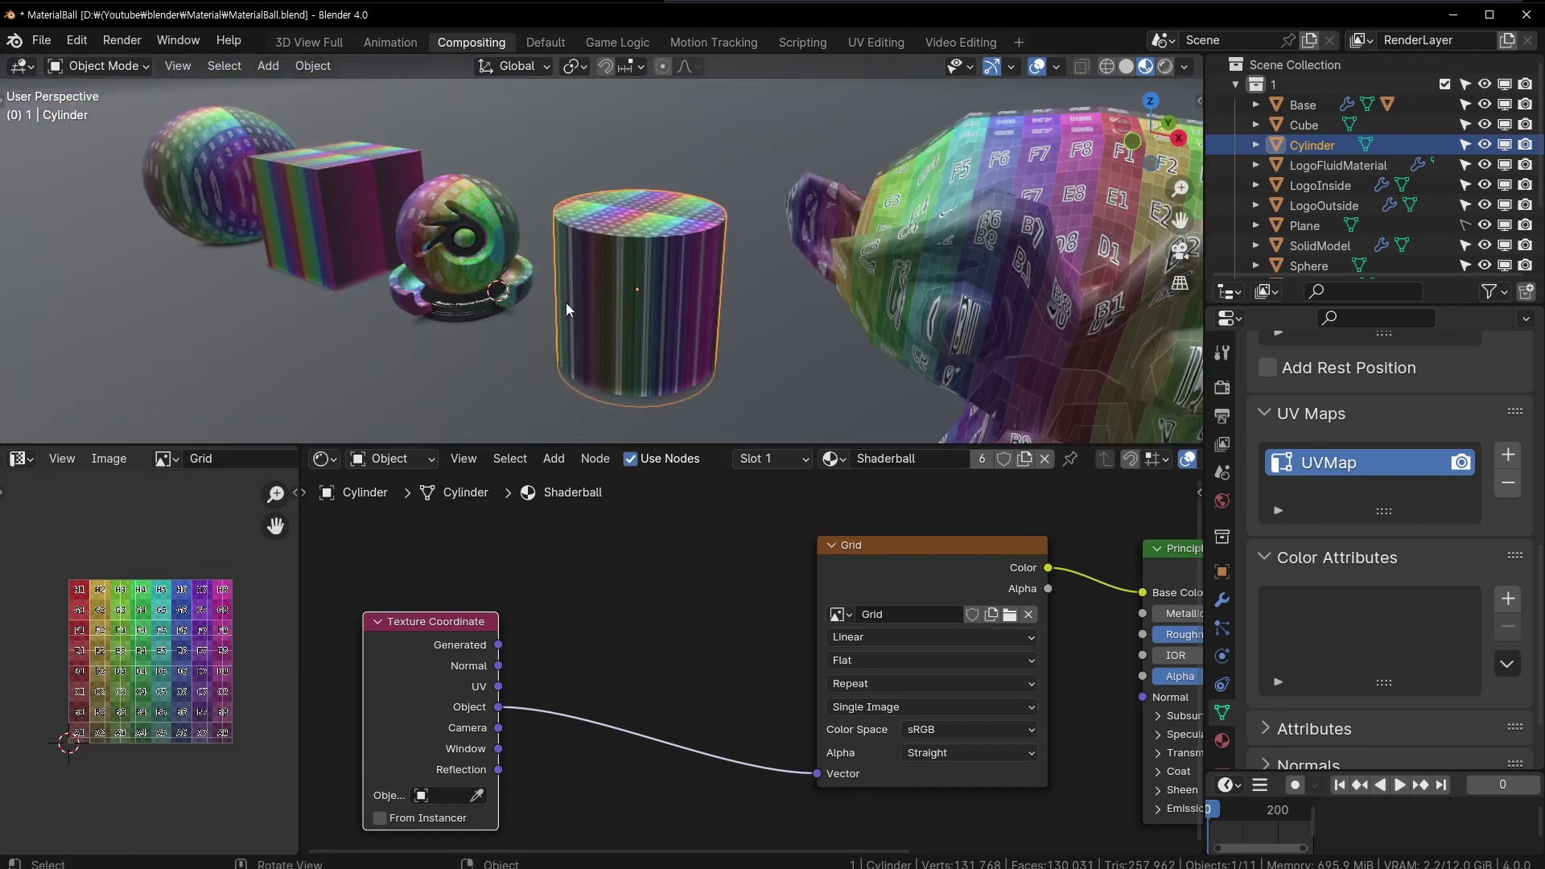
middle_drag(567, 302, 626, 287)
- Switch the Grid's Vector to Camera coordinates and orbit to inspect the projected grid
drag(499, 728, 817, 774)
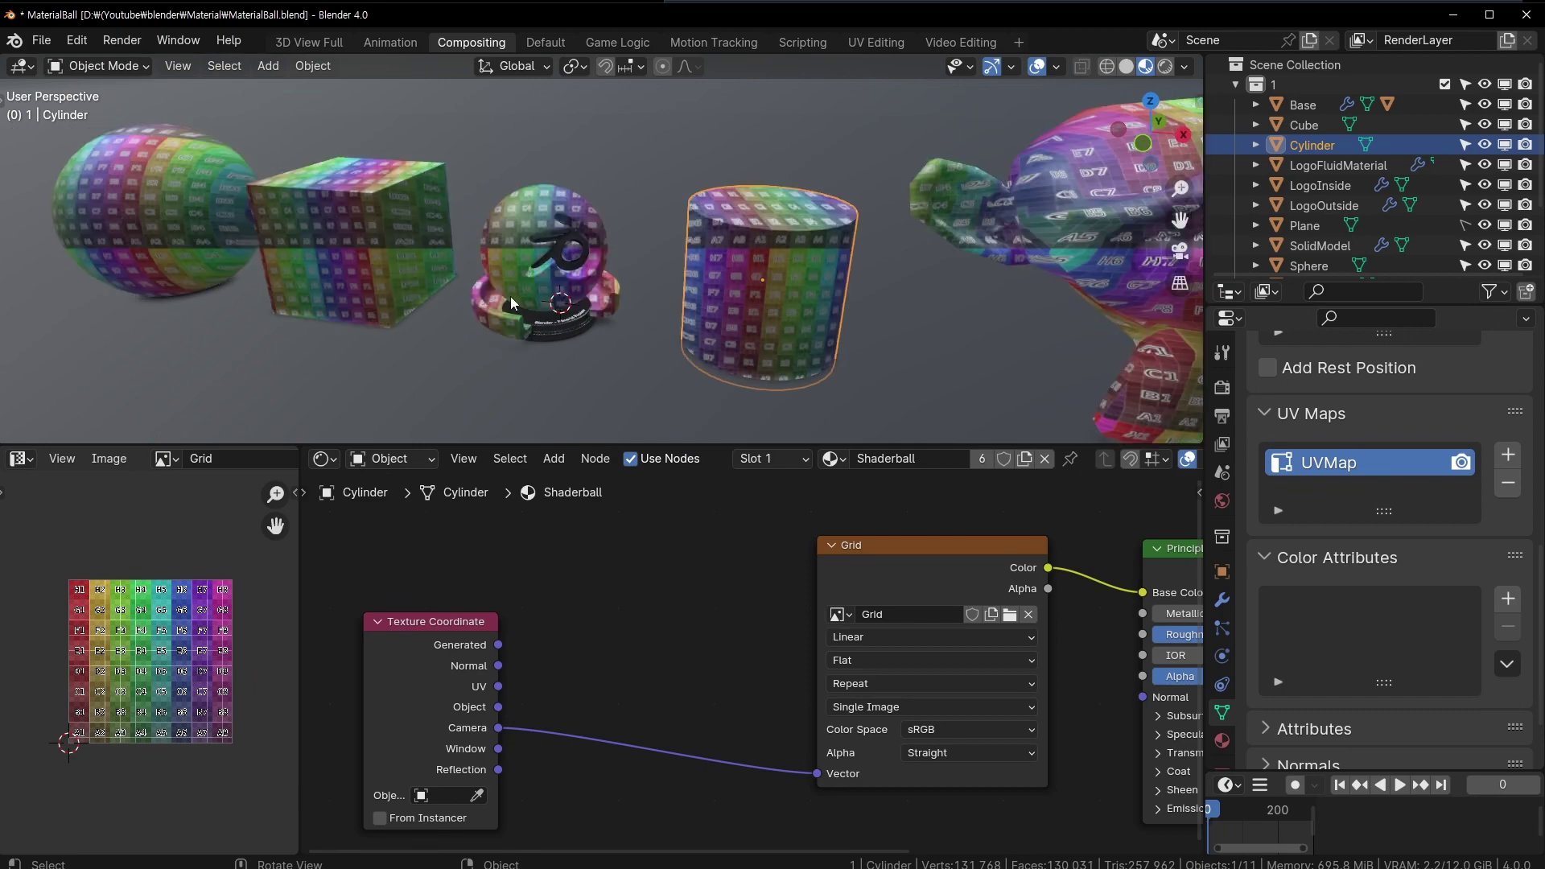
mouse_move(511, 296)
middle_down()
mouse_move(535, 321)
mouse_move(647, 307)
middle_up()
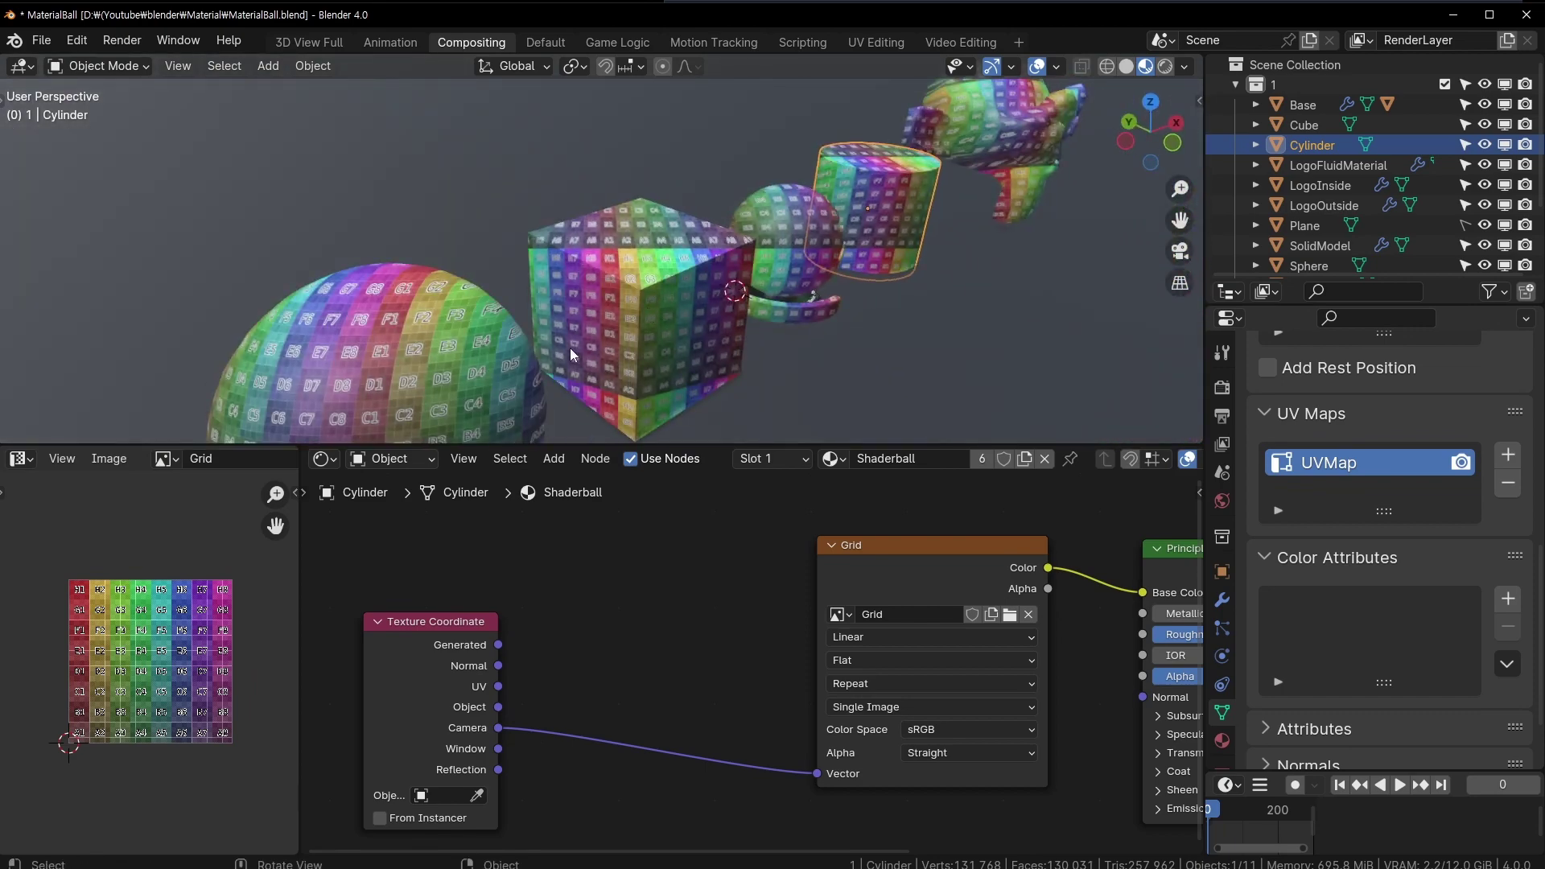
mouse_move(570, 347)
middle_down()
mouse_move(559, 300)
mouse_move(461, 326)
mouse_move(274, 306)
mouse_move(380, 320)
mouse_move(544, 283)
mouse_move(500, 346)
mouse_move(452, 278)
mouse_move(884, 319)
middle_up()
scroll(658, 248, up, 2)
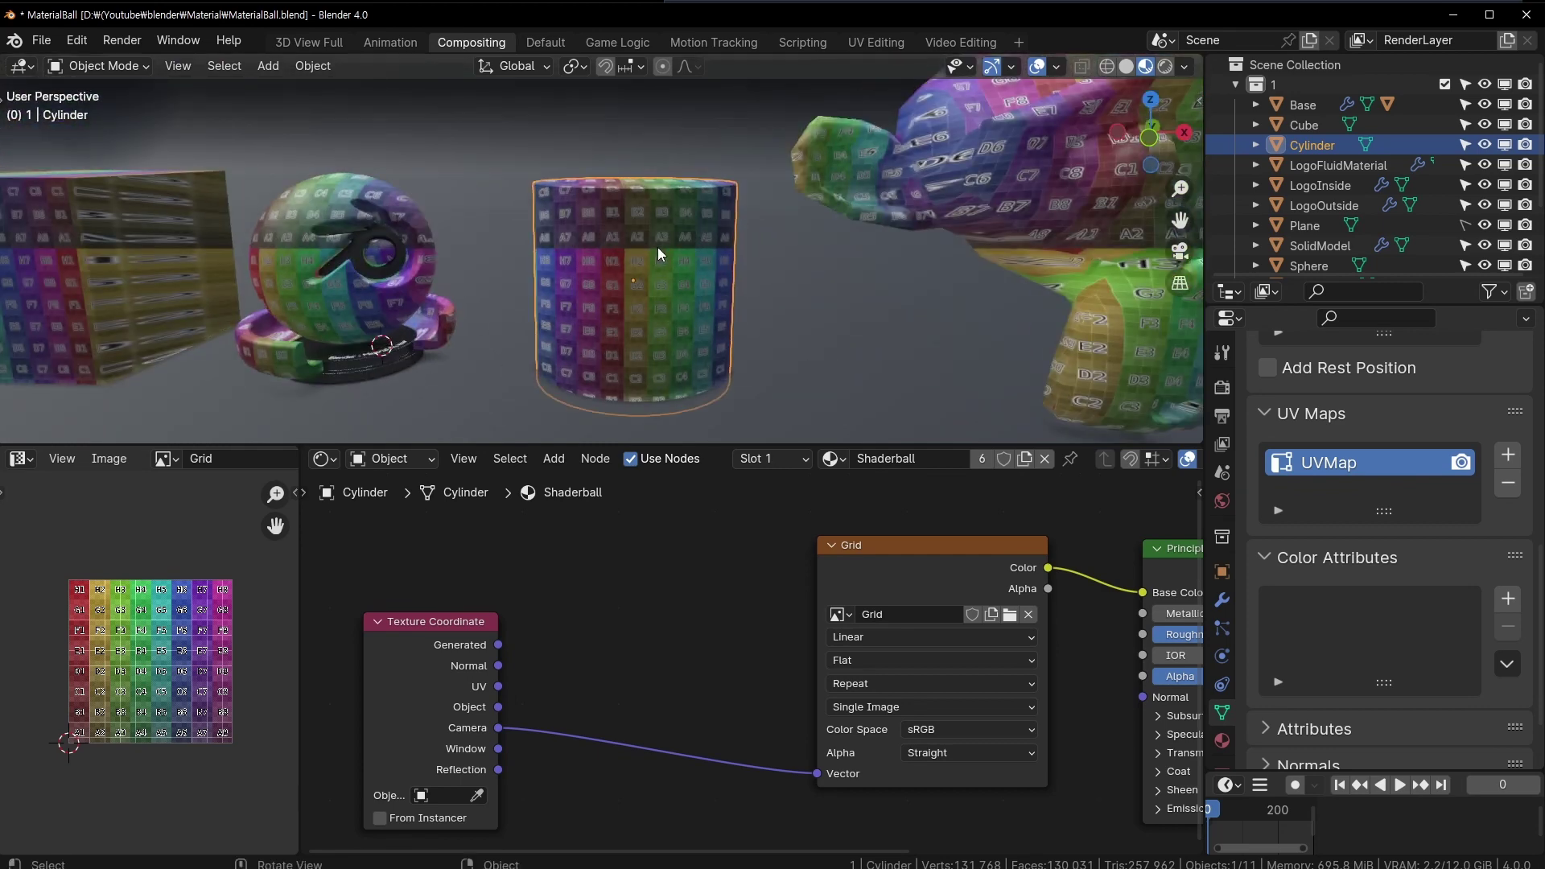
scroll(658, 248, up, 1)
scroll(645, 253, up, 4)
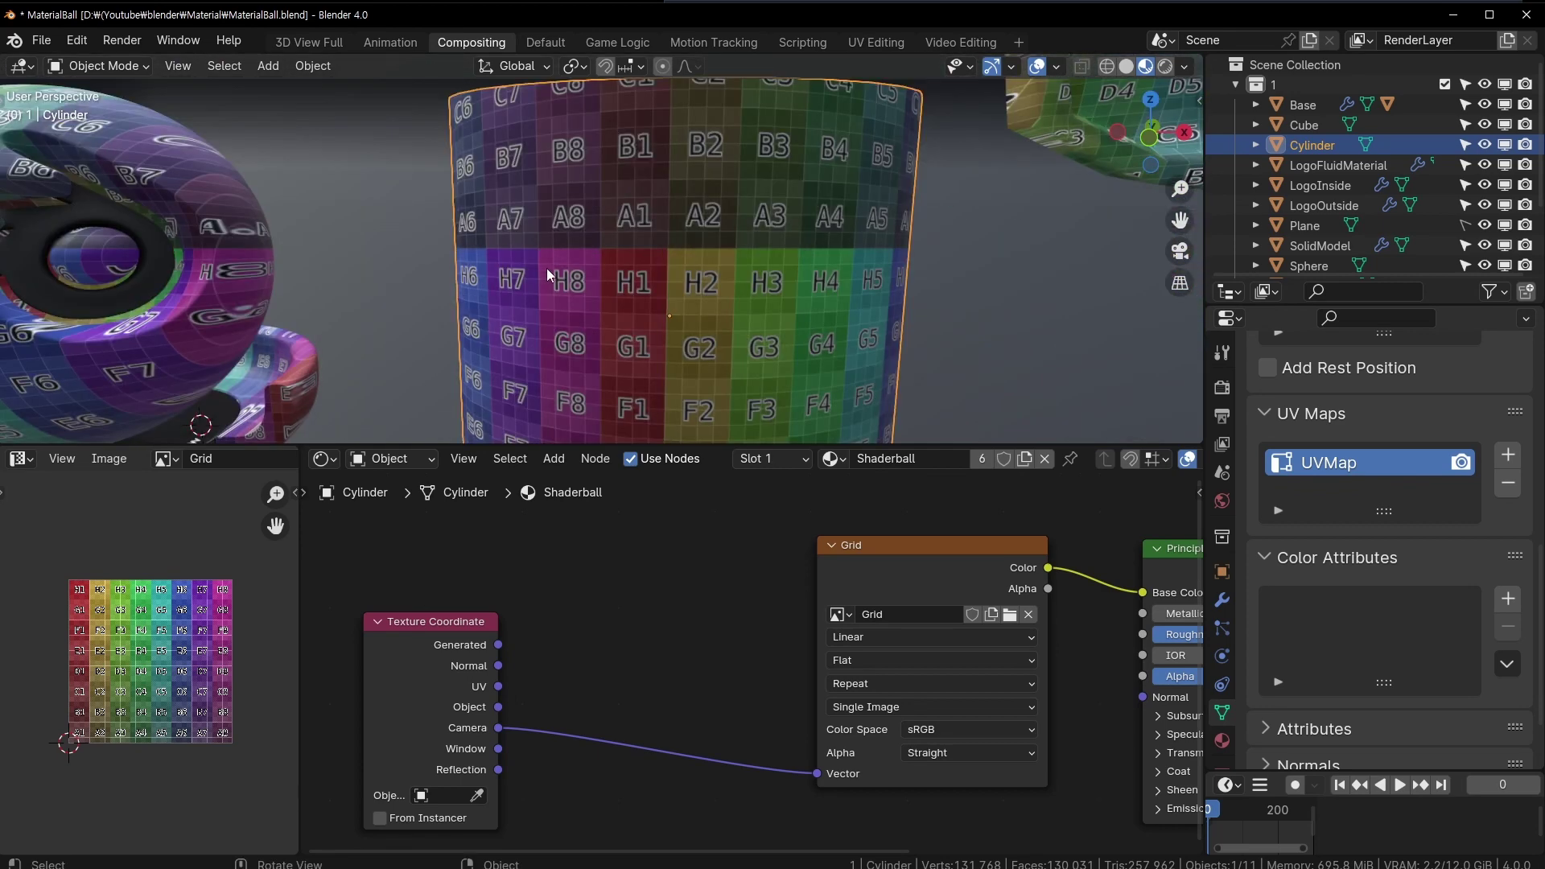
scroll(563, 270, down, 7)
mouse_move(588, 272)
middle_down()
mouse_move(587, 346)
mouse_move(589, 301)
middle_up()
scroll(589, 299, up, 2)
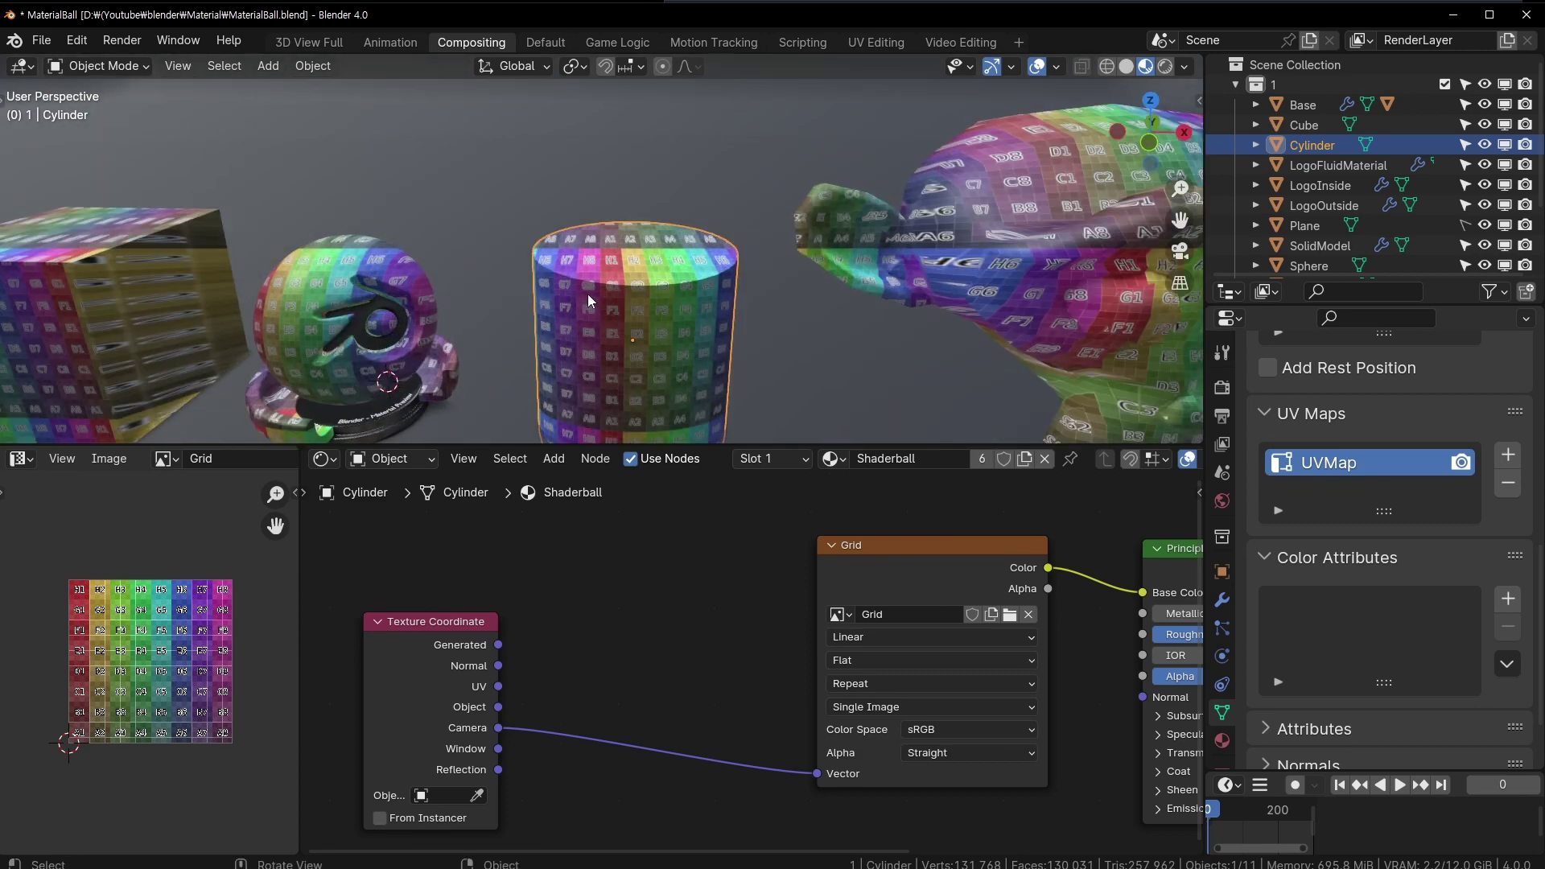
- Try Window, then Reflection coordinates on the Grid texture, orbiting to compare
mouse_move(588, 299)
middle_down()
mouse_move(592, 253)
mouse_move(661, 216)
mouse_move(547, 409)
middle_up()
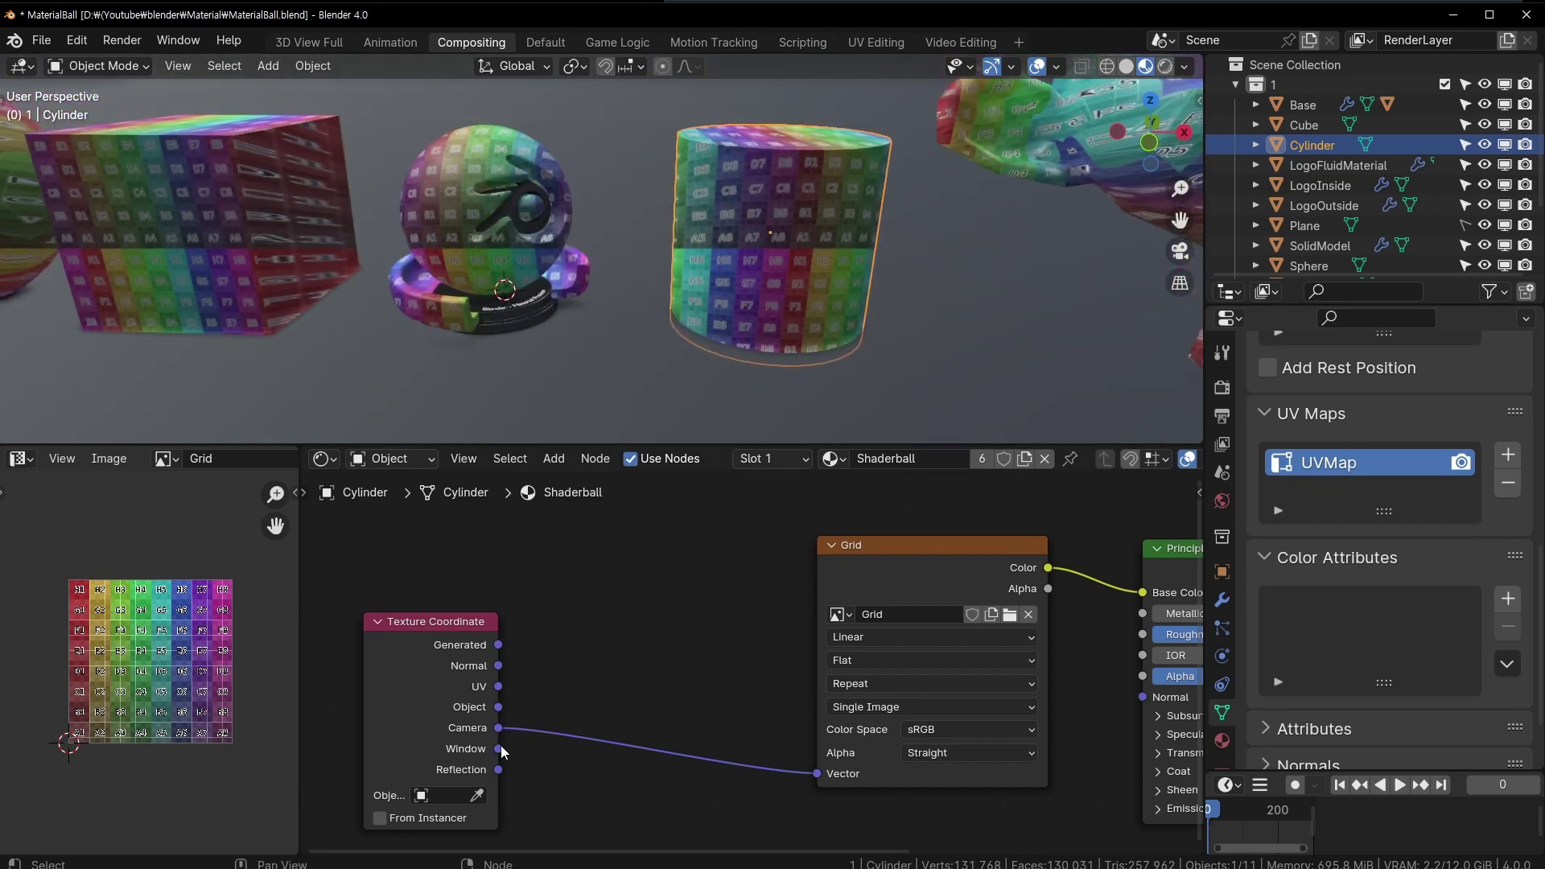
drag(498, 749, 817, 773)
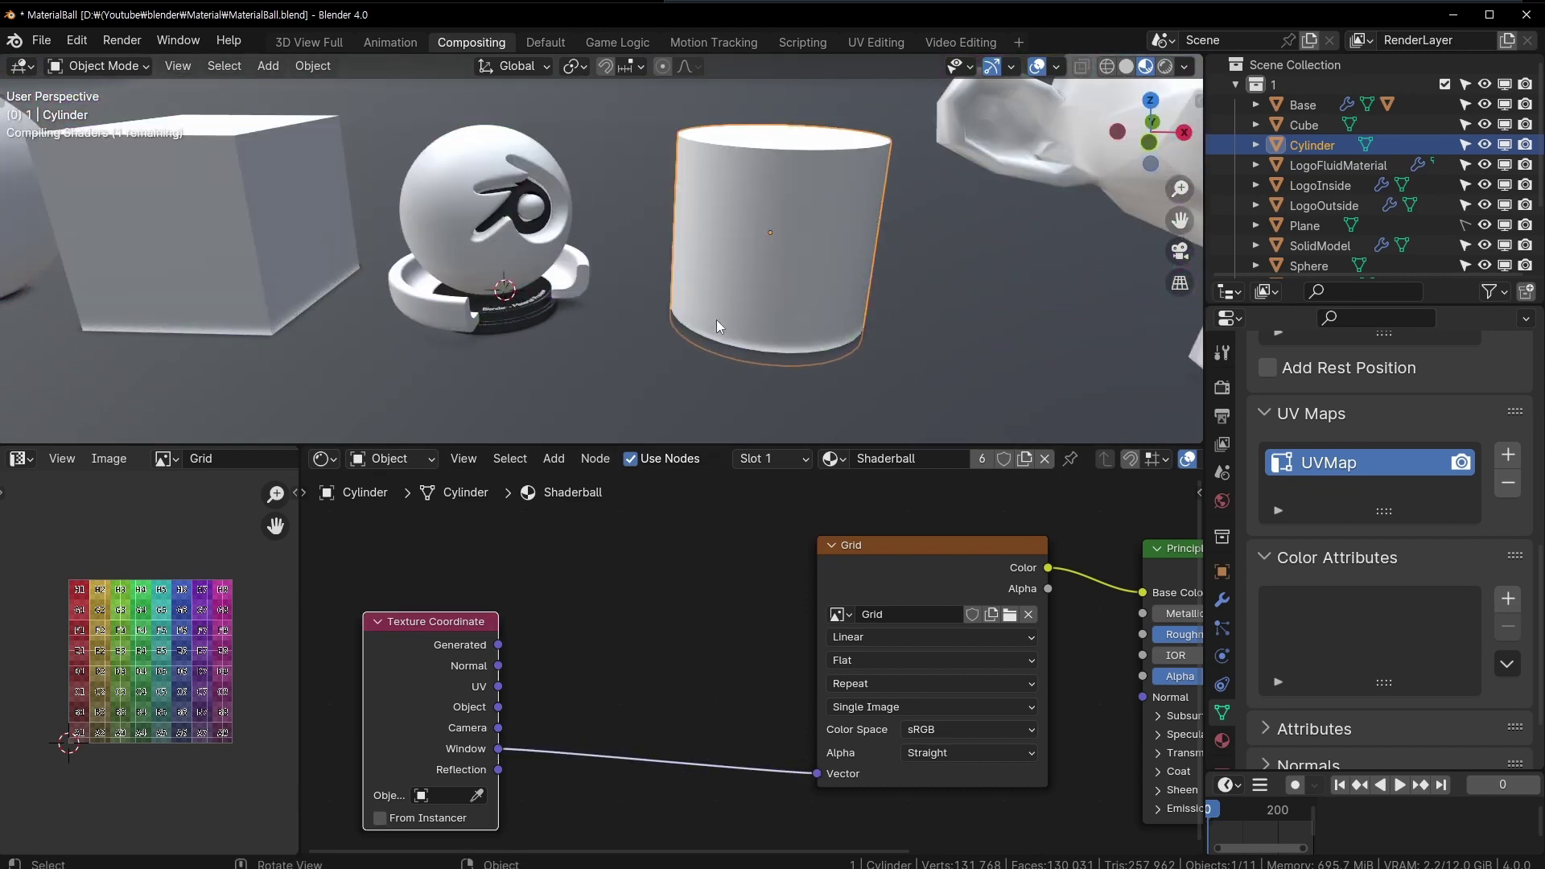
mouse_move(564, 279)
middle_down()
mouse_move(655, 348)
mouse_move(547, 283)
mouse_move(587, 234)
middle_up()
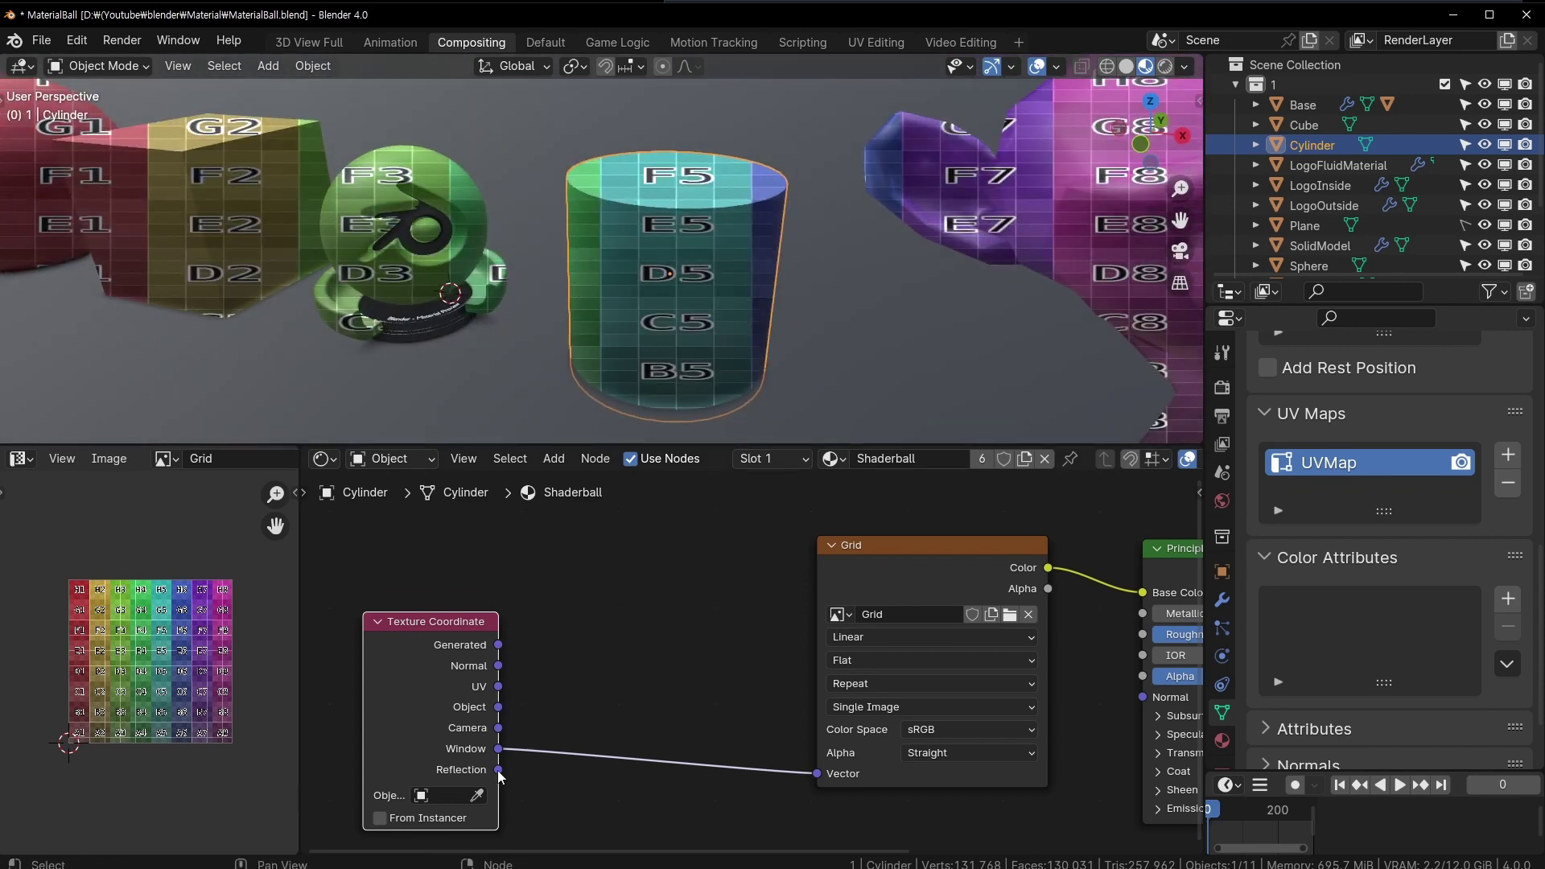
drag(499, 769, 816, 774)
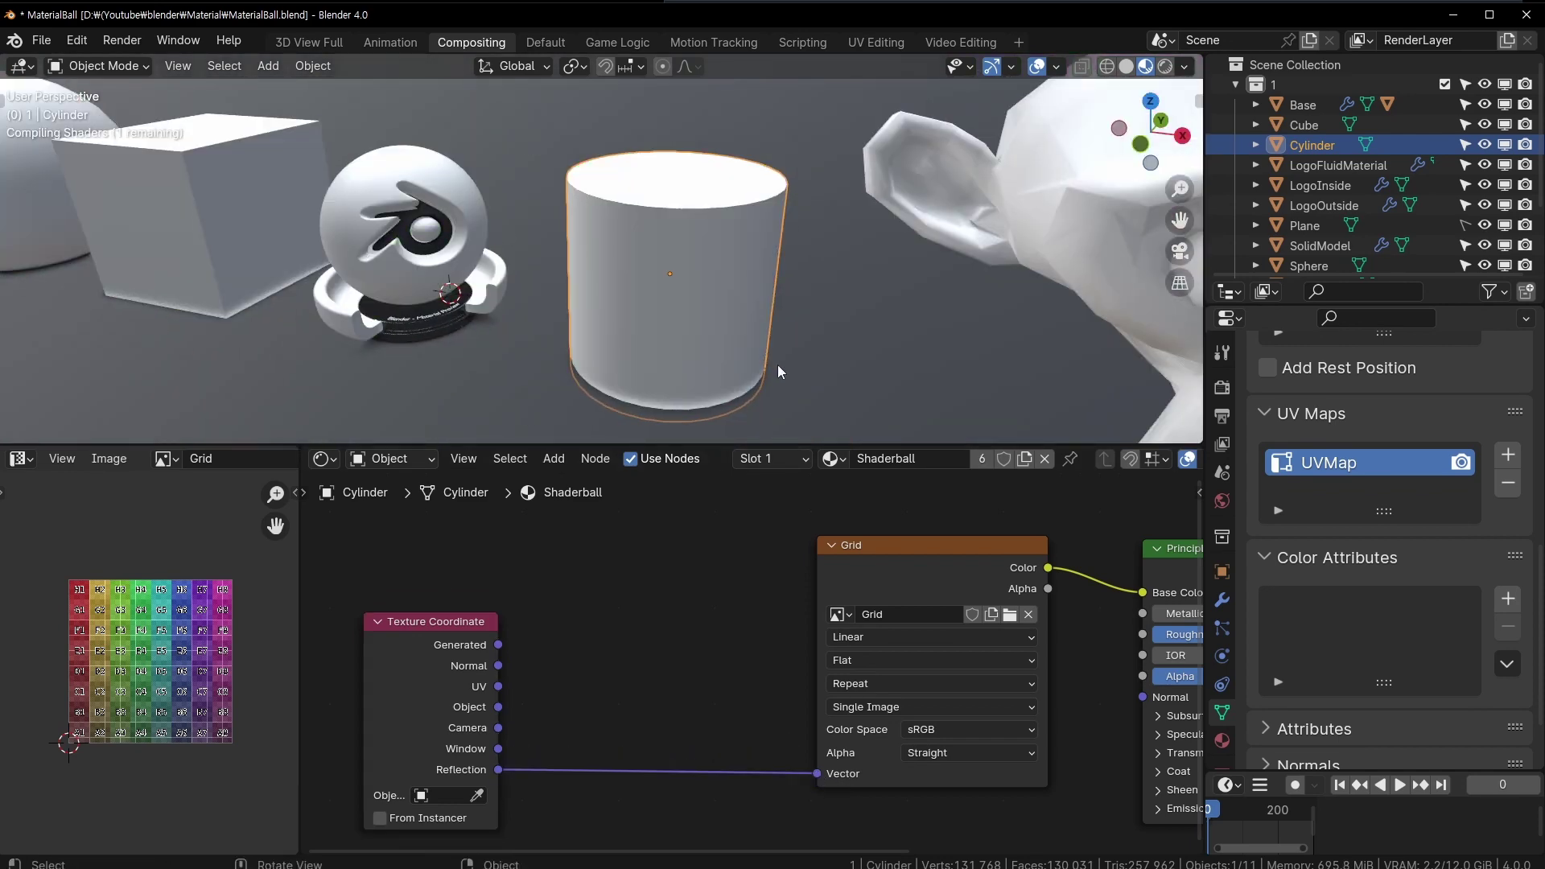
mouse_move(777, 366)
middle_down()
mouse_move(670, 328)
mouse_move(640, 299)
mouse_move(545, 309)
mouse_move(476, 359)
mouse_move(475, 432)
mouse_move(538, 404)
mouse_move(542, 266)
mouse_move(595, 355)
middle_up()
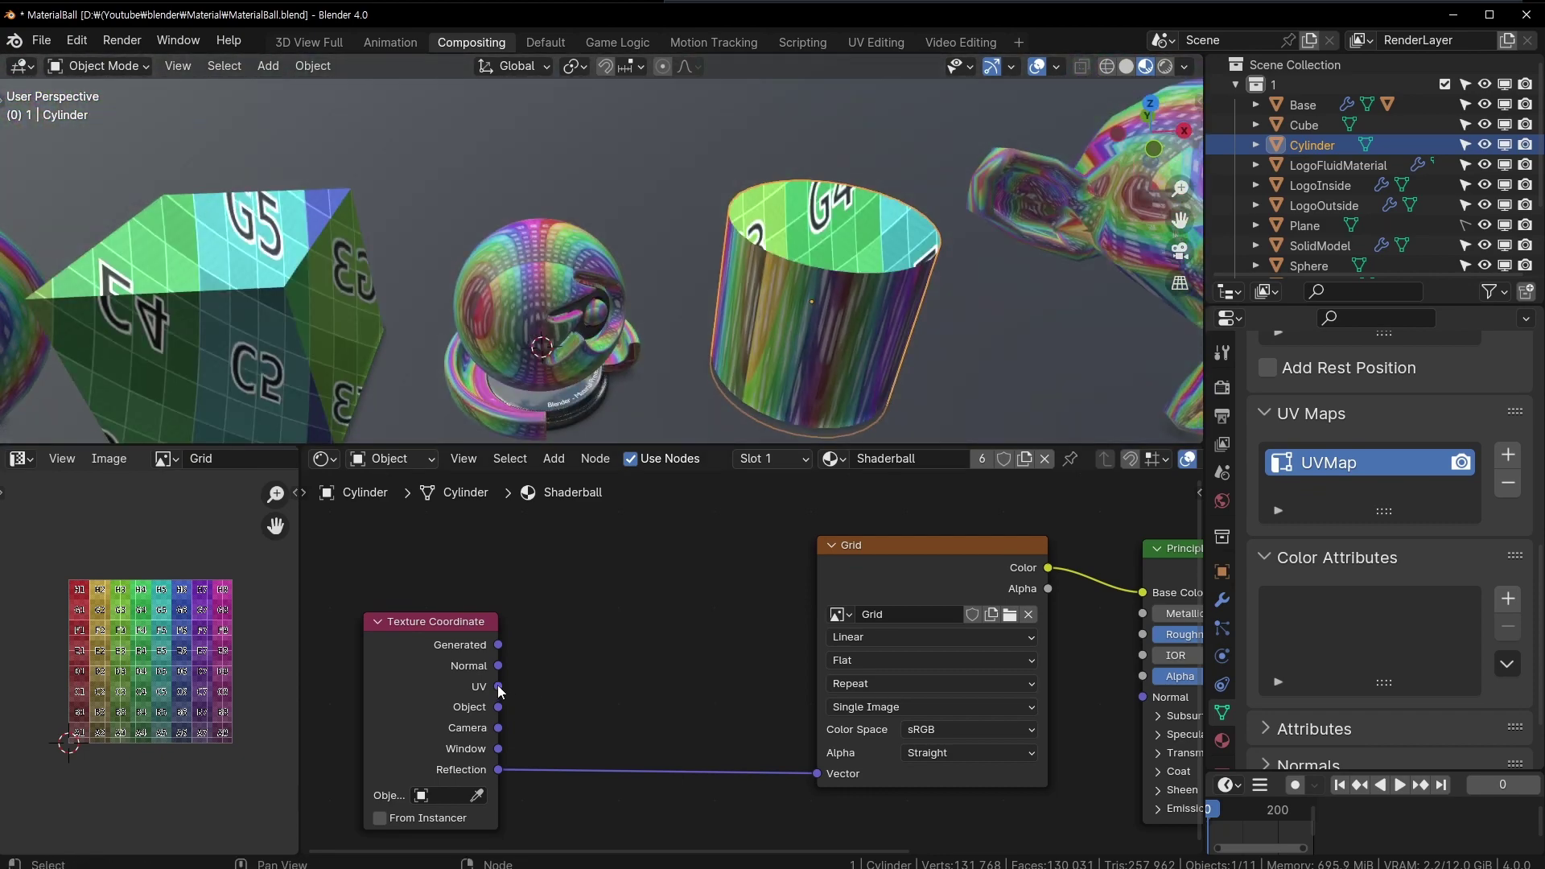
- Link UV coordinates to the Grid's Vector and move the Texture Coordinate node left
drag(499, 688, 819, 773)
drag(433, 620, 305, 578)
mouse_move(590, 669)
middle_down()
mouse_move(625, 648)
mouse_move(708, 673)
mouse_move(515, 630)
middle_up()
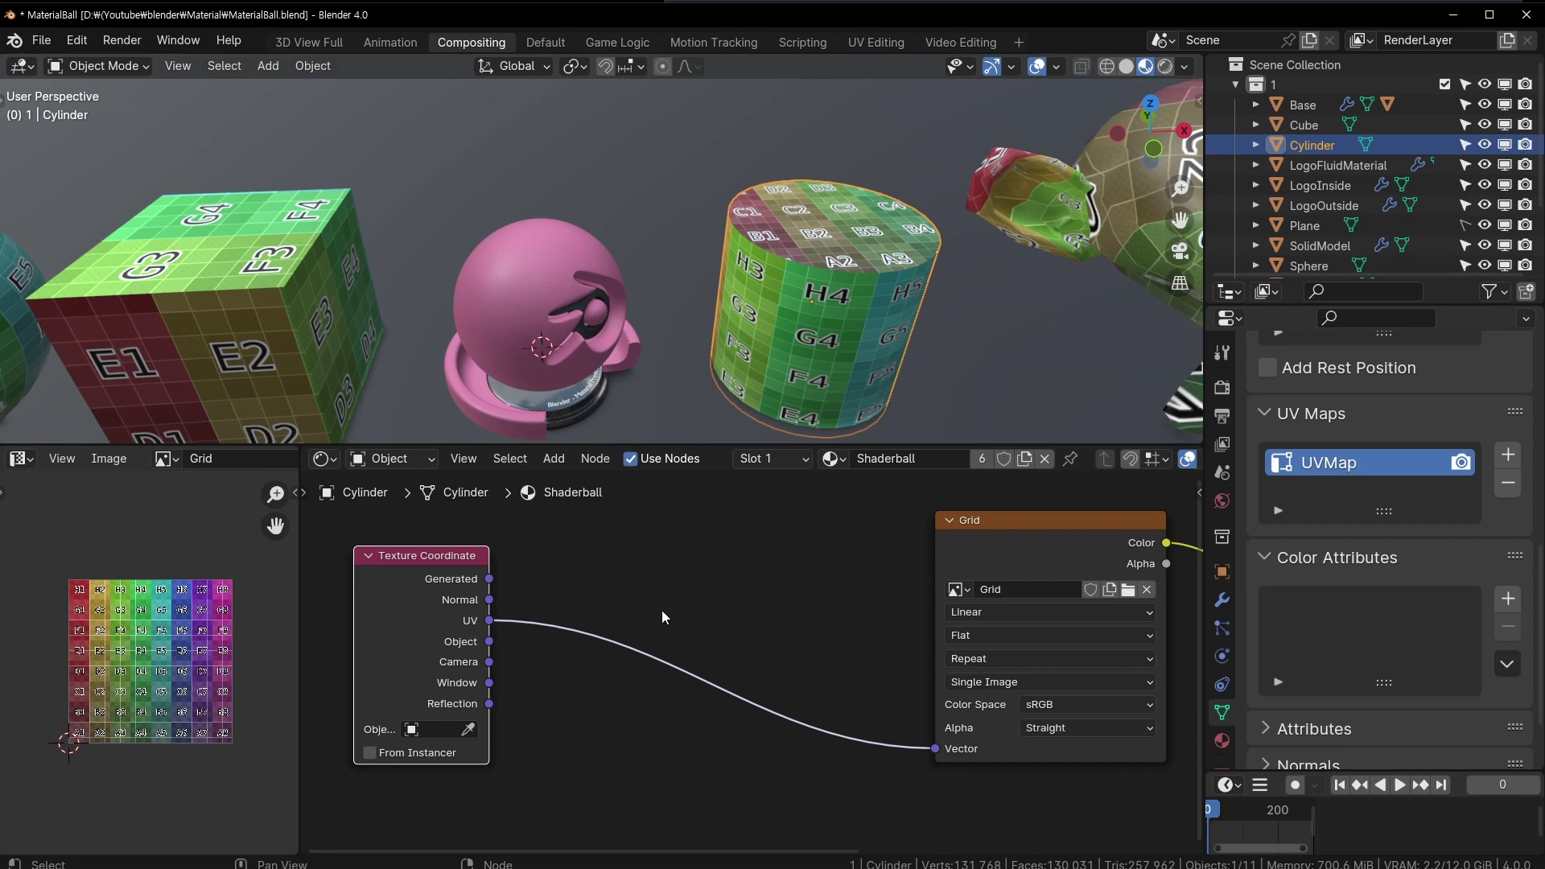
- Move the cylinder's UVs with G in Edit Mode so its grid lines up
middle_drag(662, 619, 690, 649)
mouse_move(749, 322)
middle_down()
mouse_move(769, 265)
mouse_move(632, 234)
middle_up()
key(Tab)
key(g)
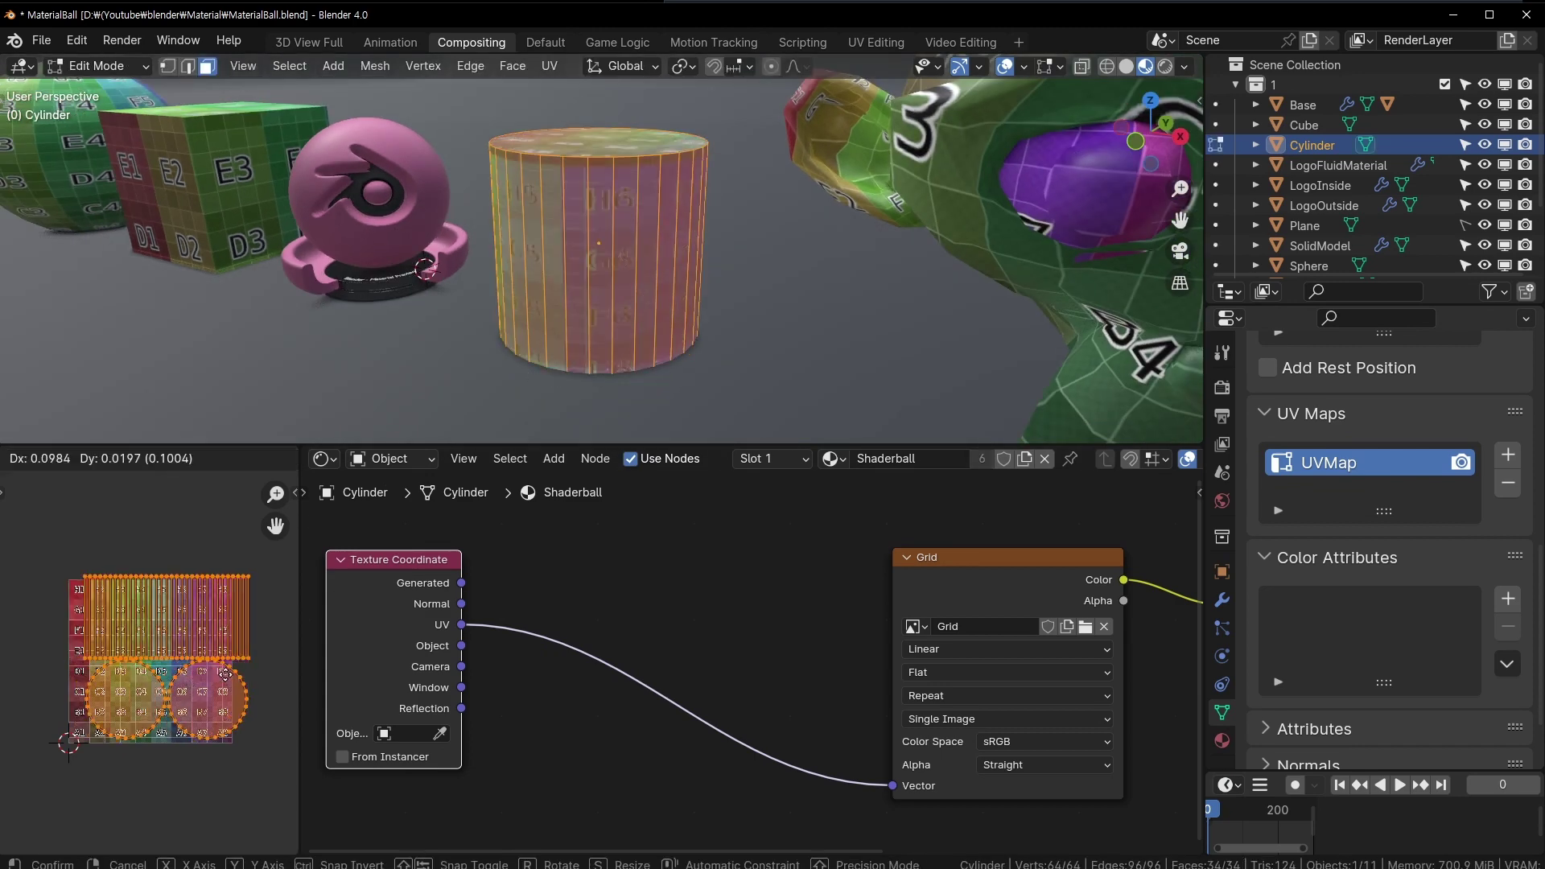
click(219, 670)
key(Tab)
middle_drag(724, 322, 499, 466)
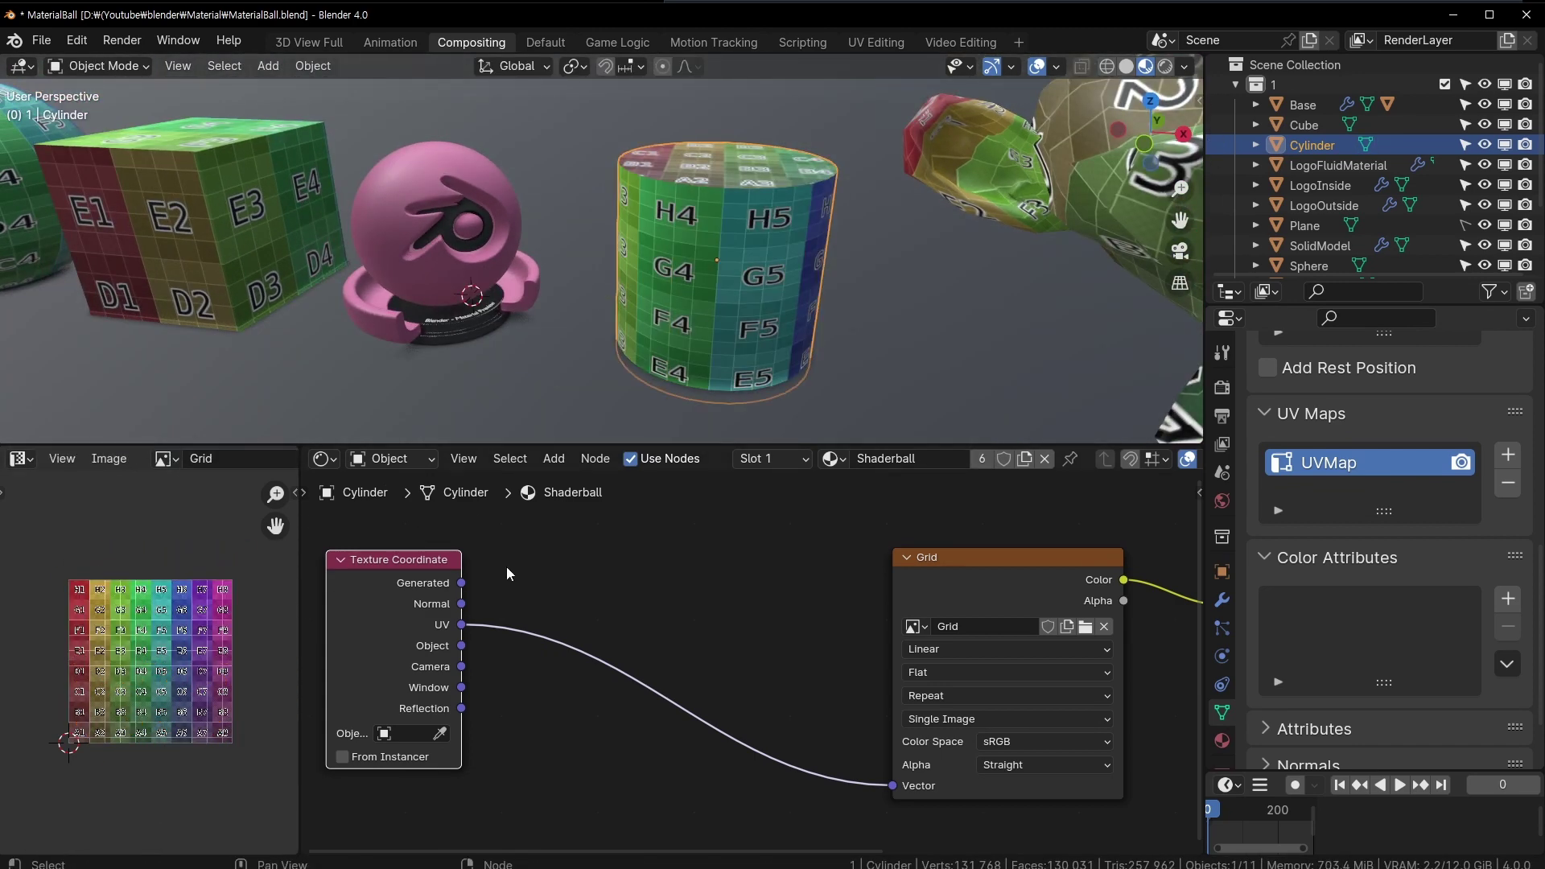
- Tidy the Grid node layout and bring up the Add menu for vector nodes
drag(1012, 574, 1008, 558)
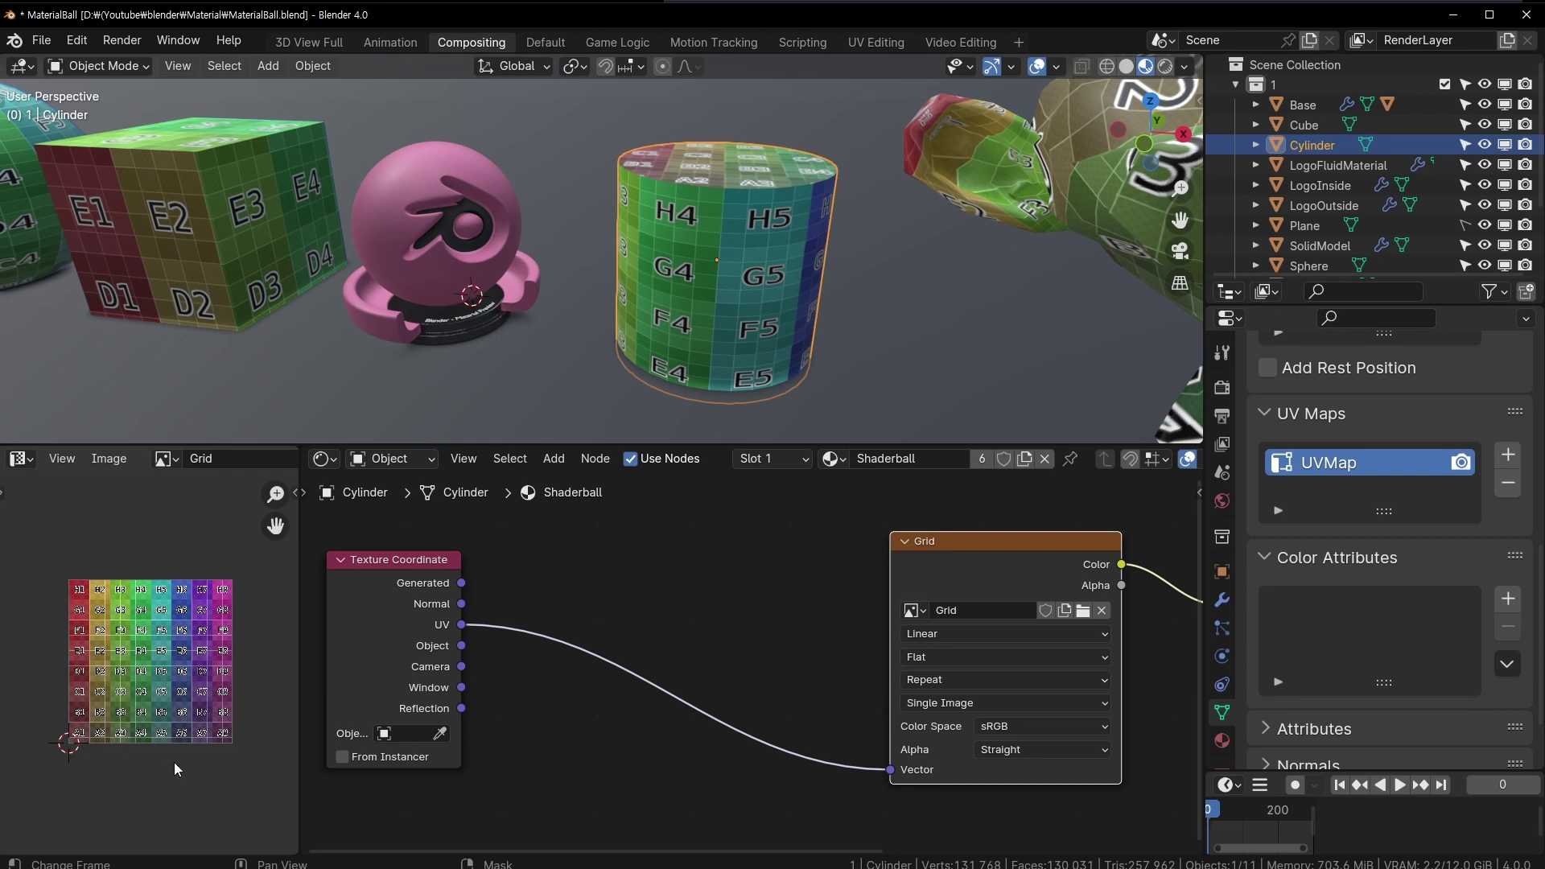
scroll(90, 598, up, 1)
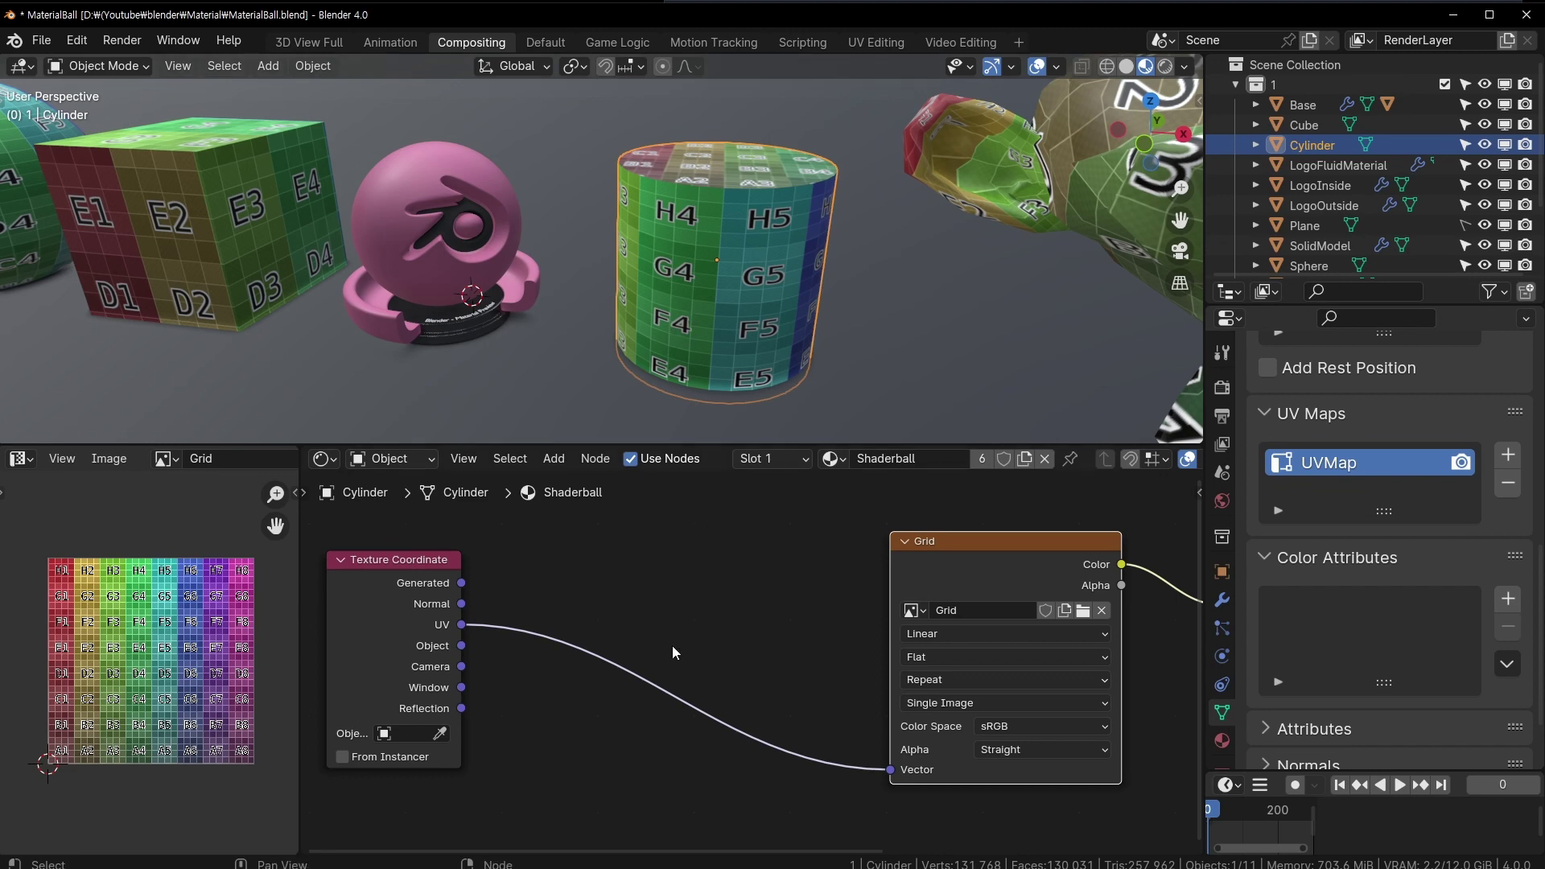
middle_drag(673, 645, 696, 652)
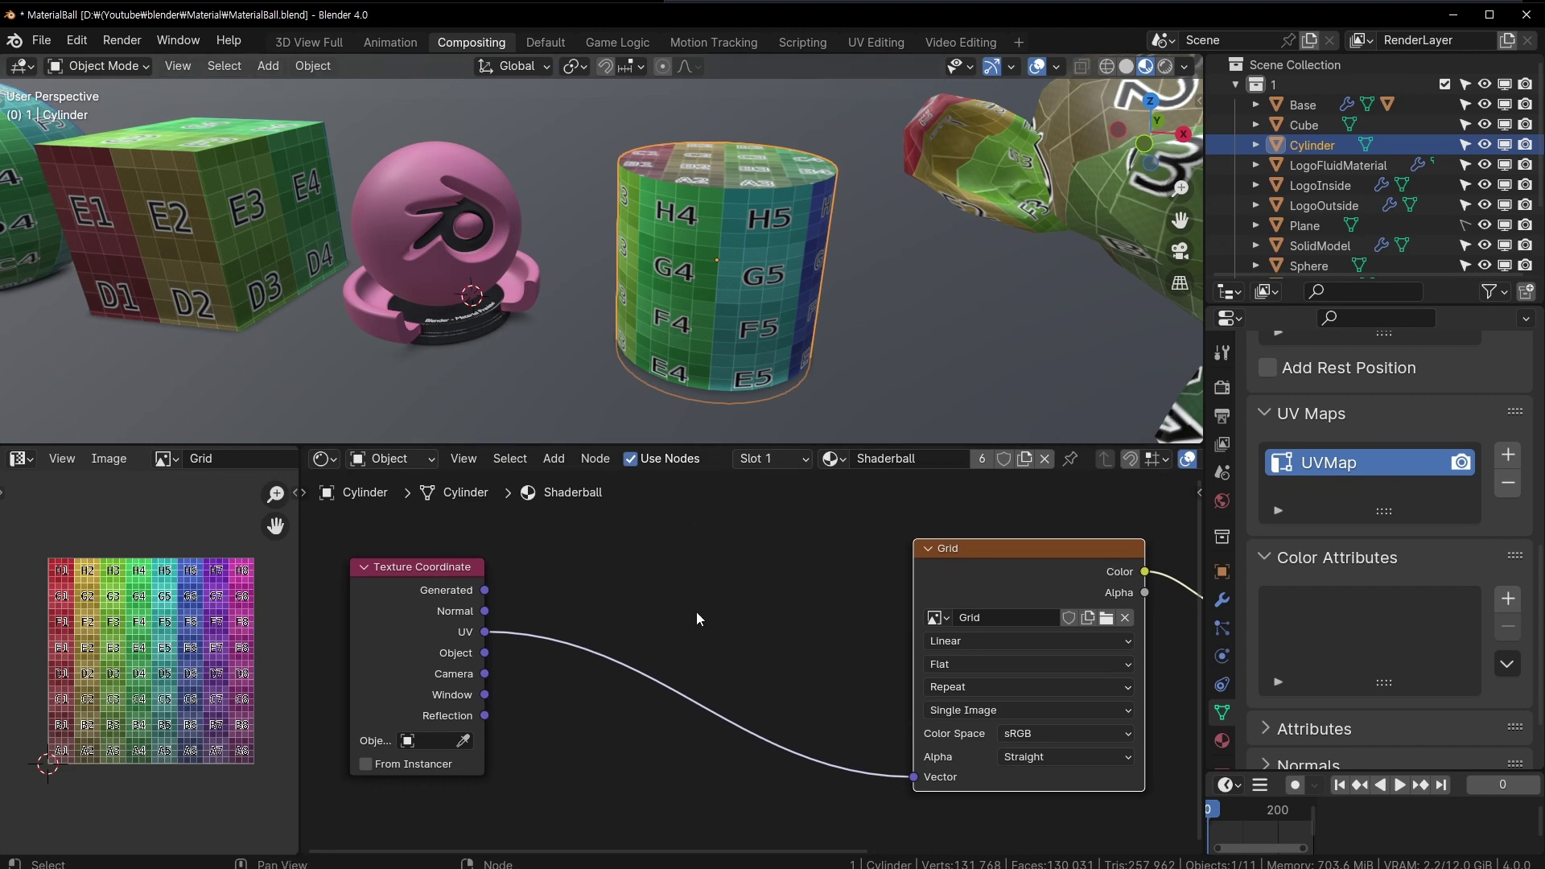
key(shift+a)
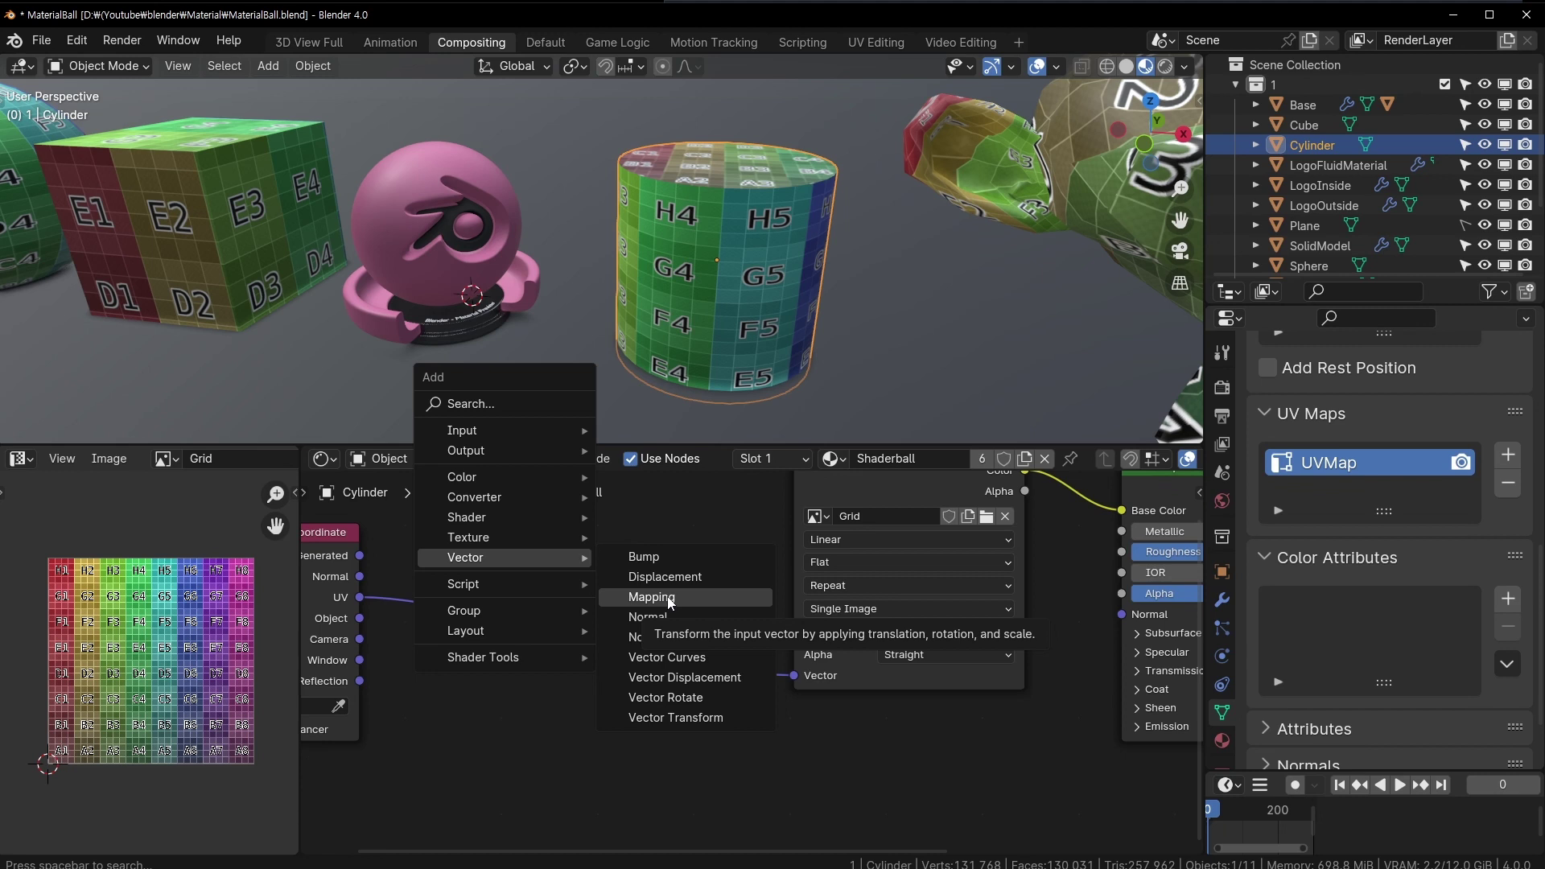
- Insert a Mapping node into the UV-to-Grid link
click(668, 598)
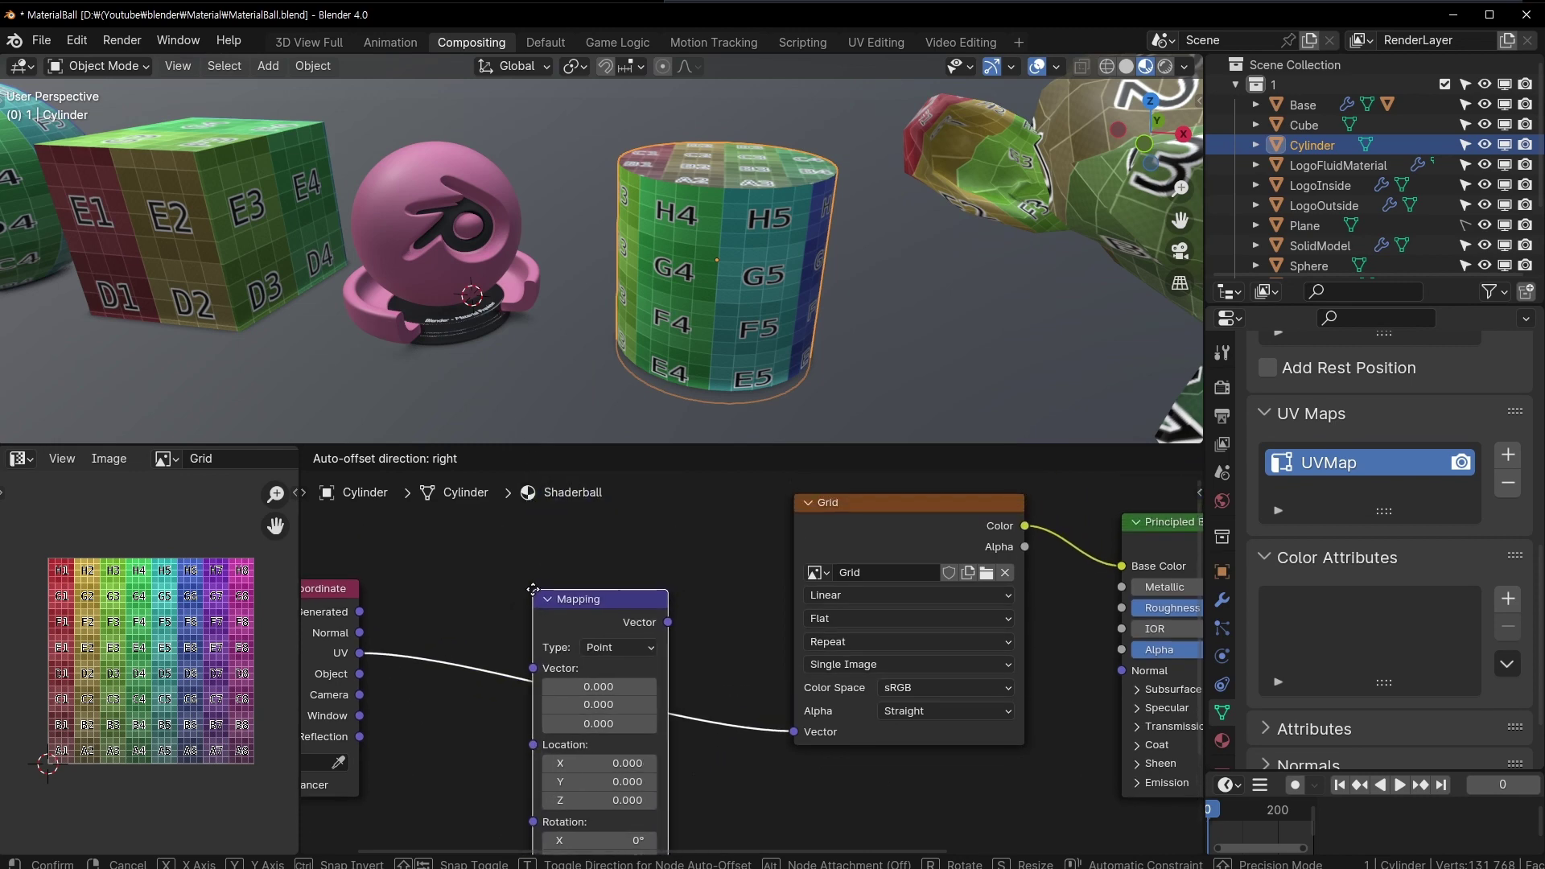
click(639, 572)
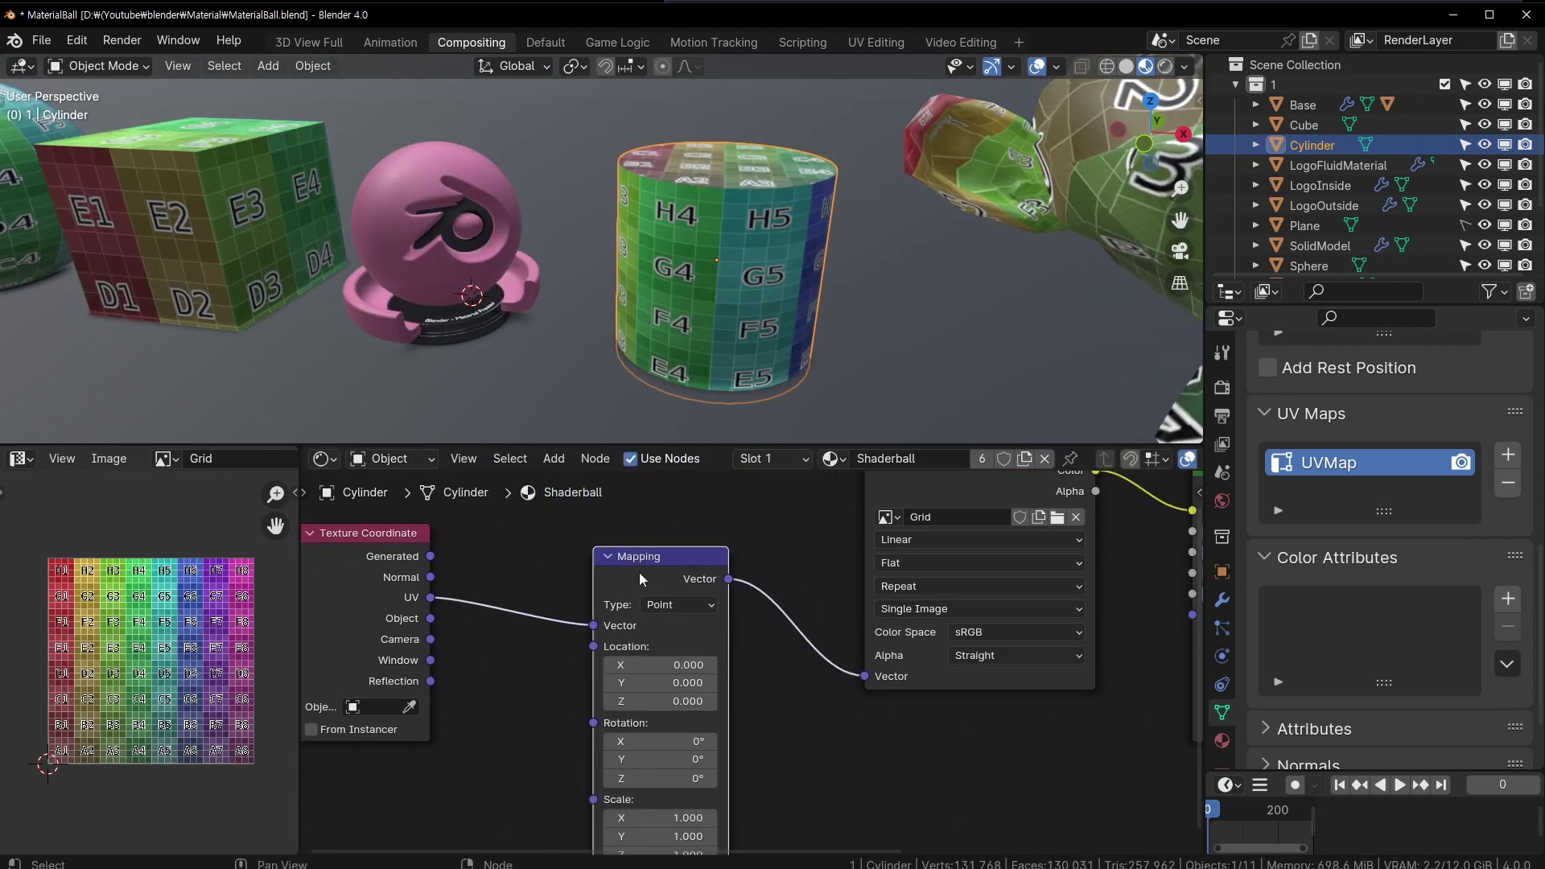
drag(639, 572, 631, 531)
- Pan the node view and line the Mapping node up level with the Grid node
middle_drag(722, 588, 683, 610)
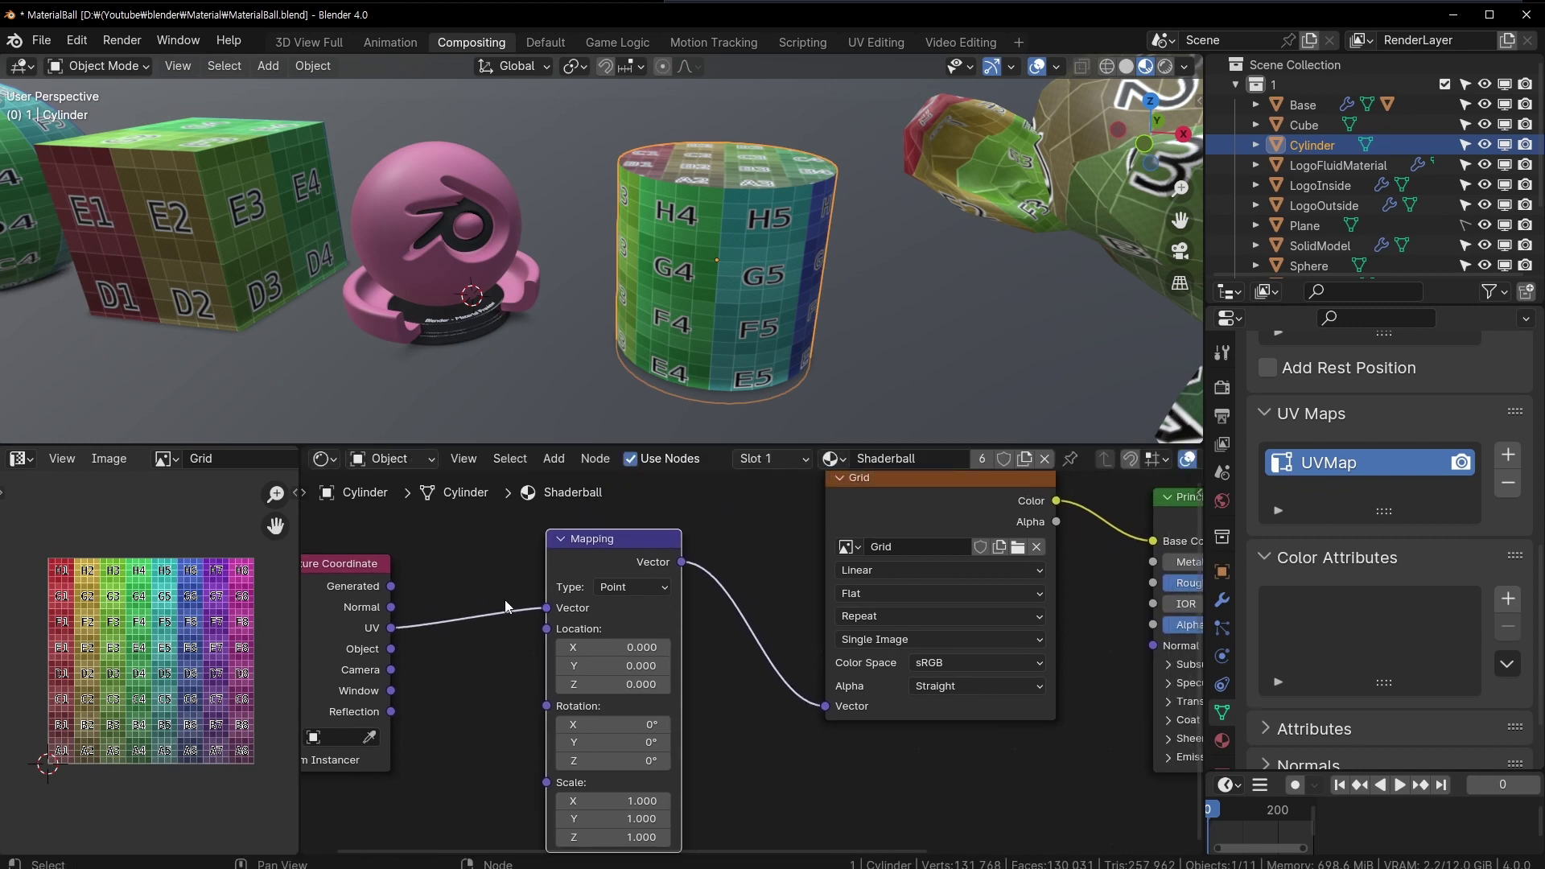
middle_drag(1065, 747, 1030, 751)
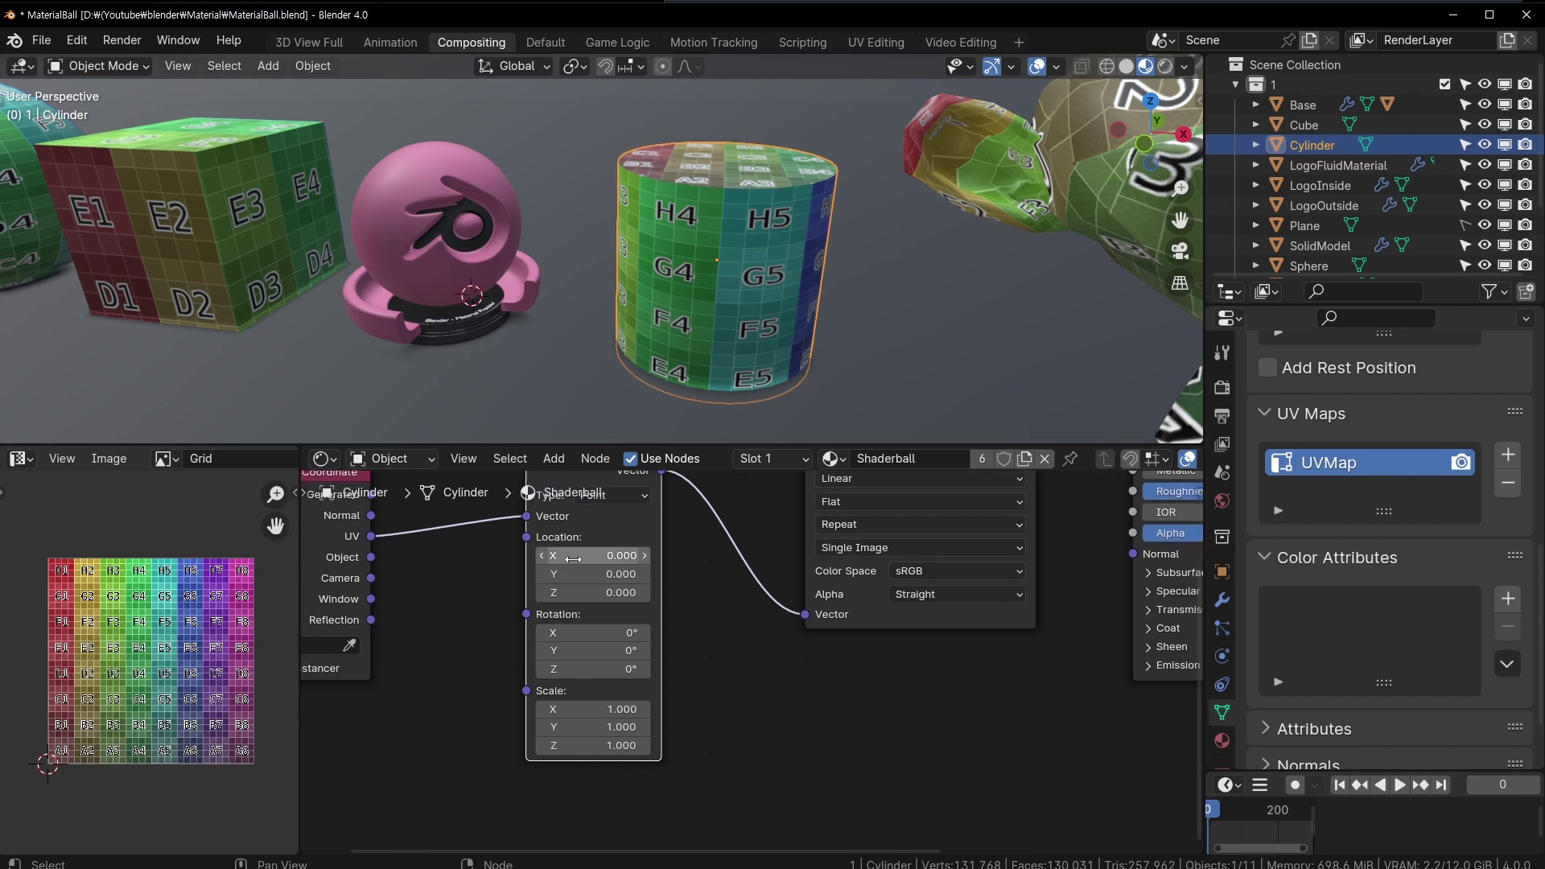
middle_drag(771, 689, 780, 691)
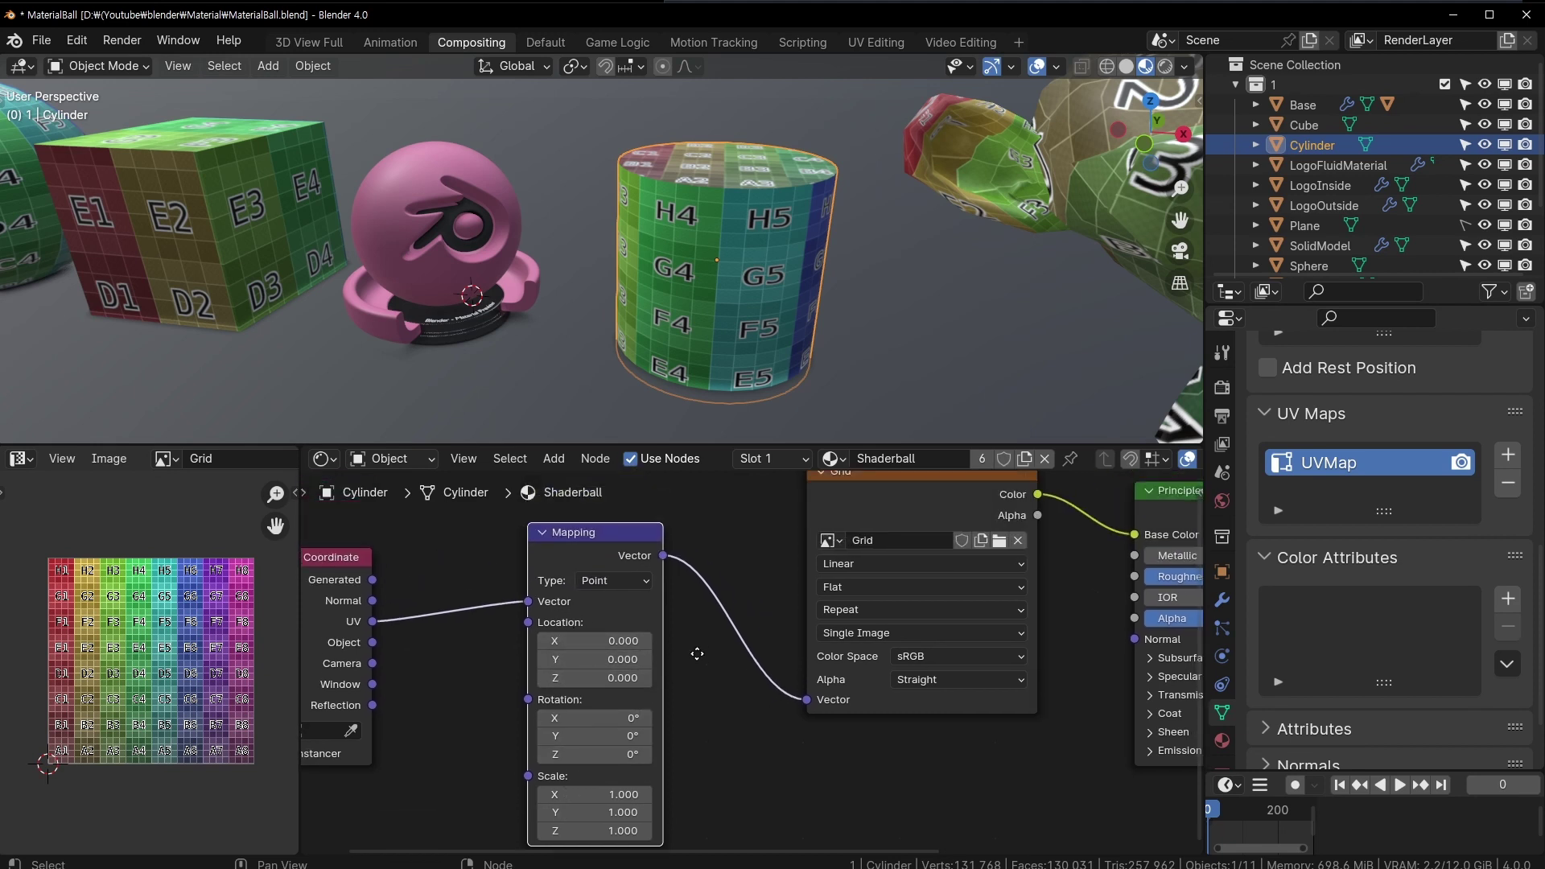
middle_drag(571, 615, 575, 726)
drag(575, 726, 579, 664)
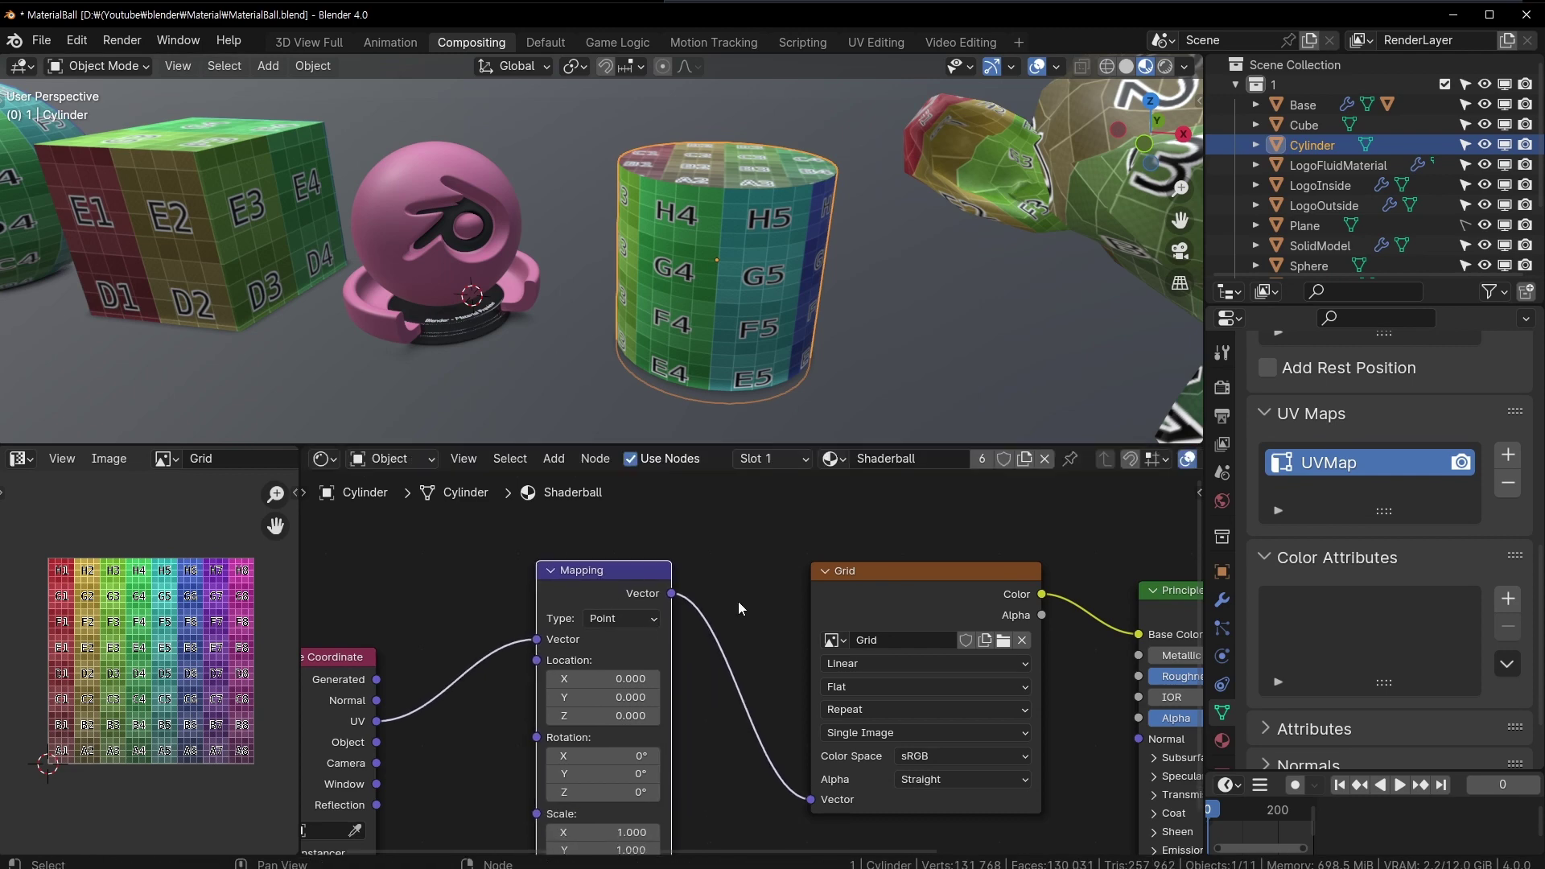
mouse_move(747, 384)
middle_down()
mouse_move(650, 350)
mouse_move(675, 302)
mouse_move(635, 290)
mouse_move(654, 317)
mouse_move(612, 354)
middle_up()
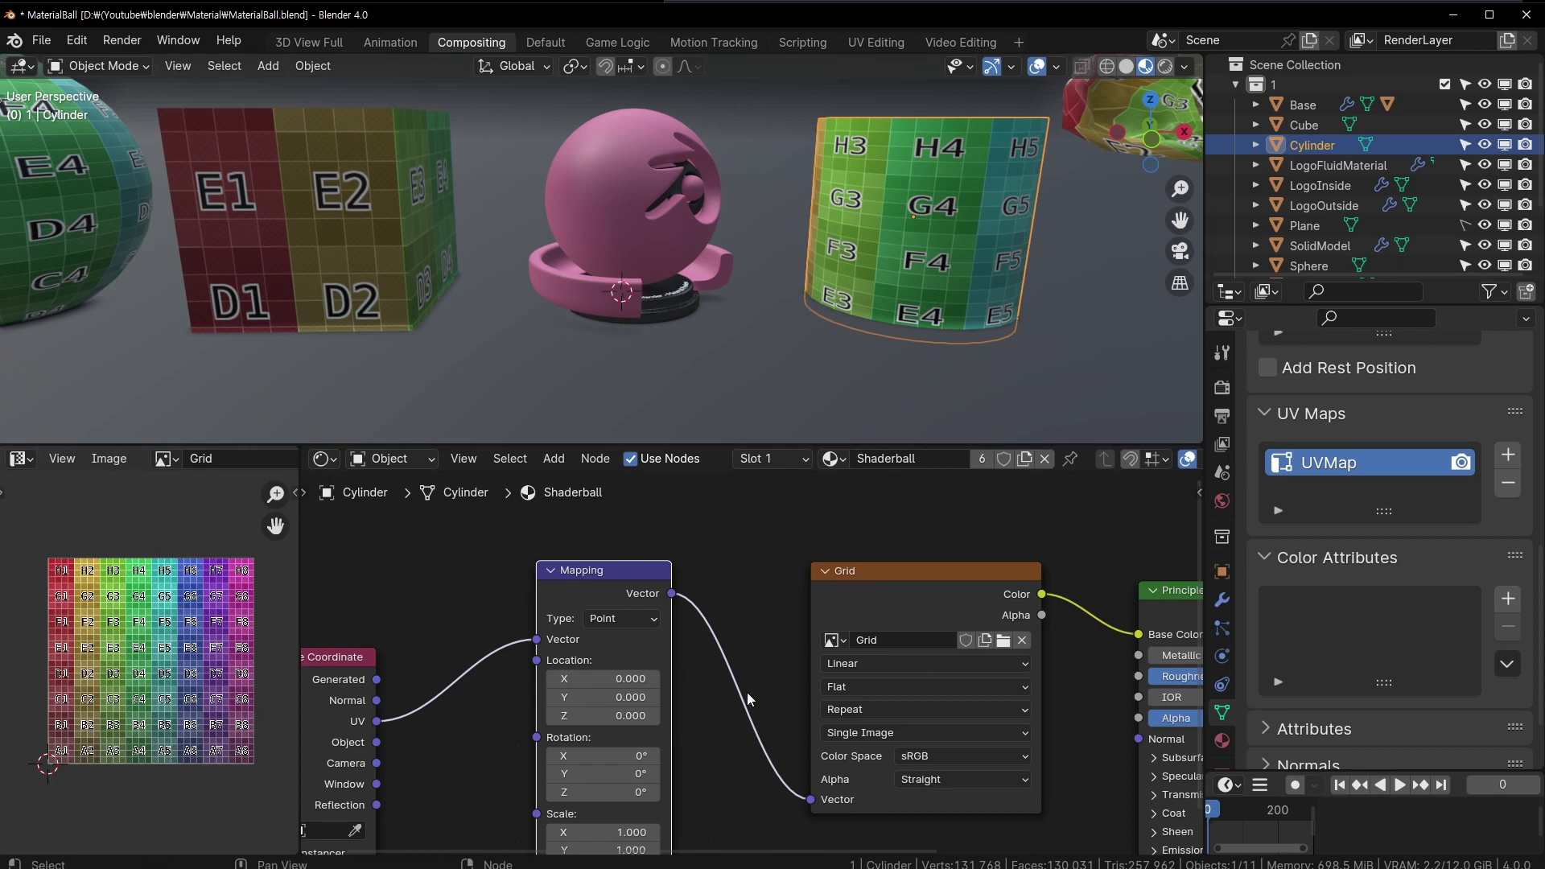
- Slide the Mapping Location X to 0.580, keeping the Y offset at 0
scroll(724, 687, up, 1)
scroll(657, 705, up, 1)
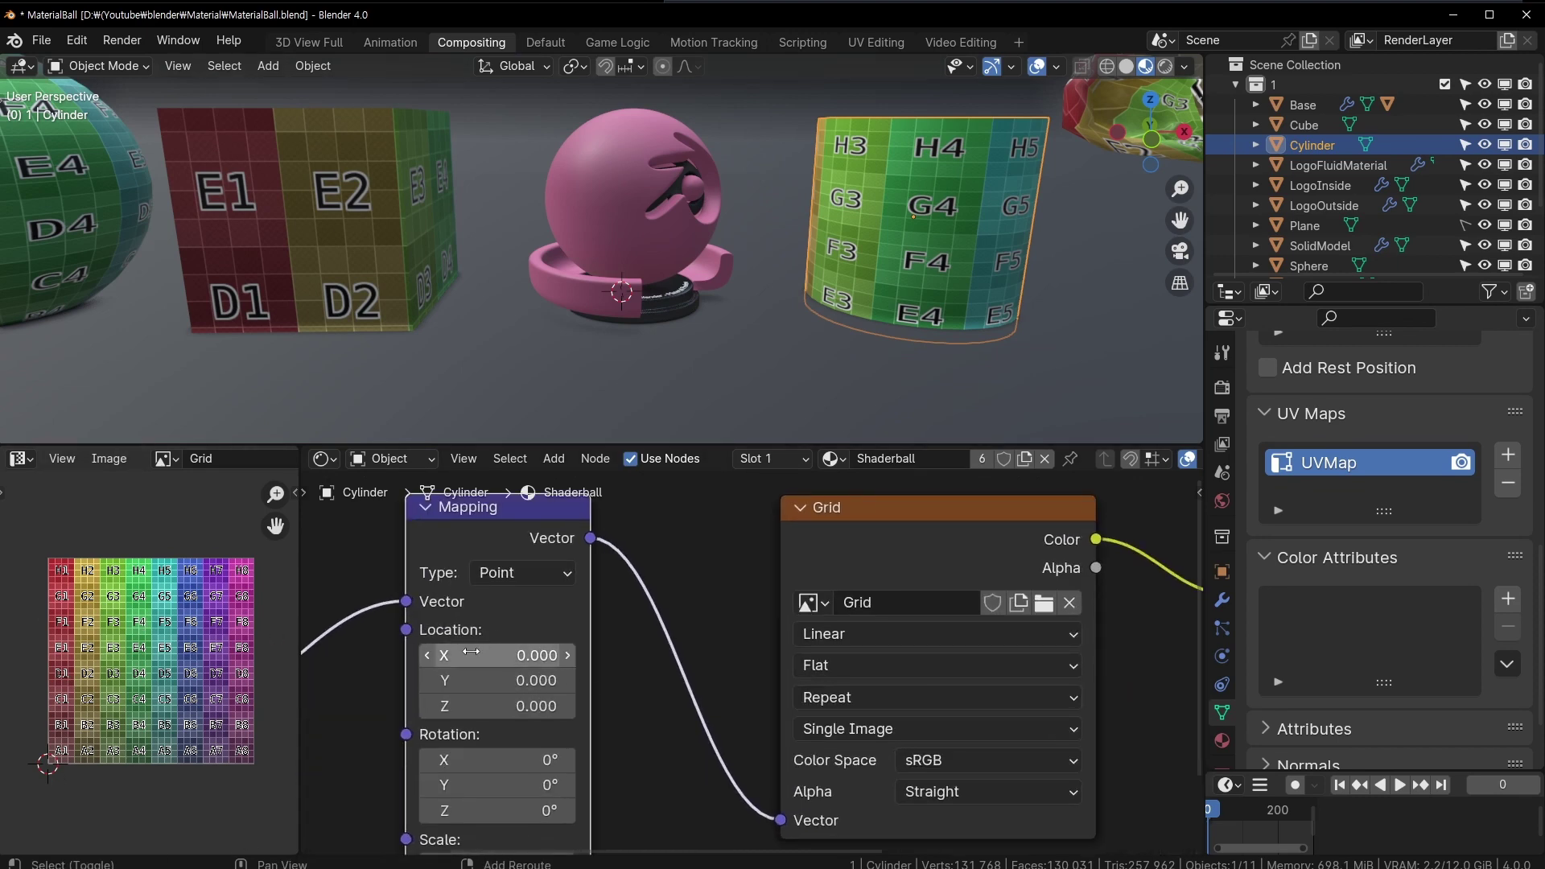
mouse_move(470, 652)
mouse_down()
mouse_move(746, 653)
mouse_move(492, 667)
mouse_move(604, 680)
mouse_up()
mouse_move(491, 706)
mouse_down()
mouse_move(547, 706)
mouse_move(492, 706)
mouse_up()
key(Return)
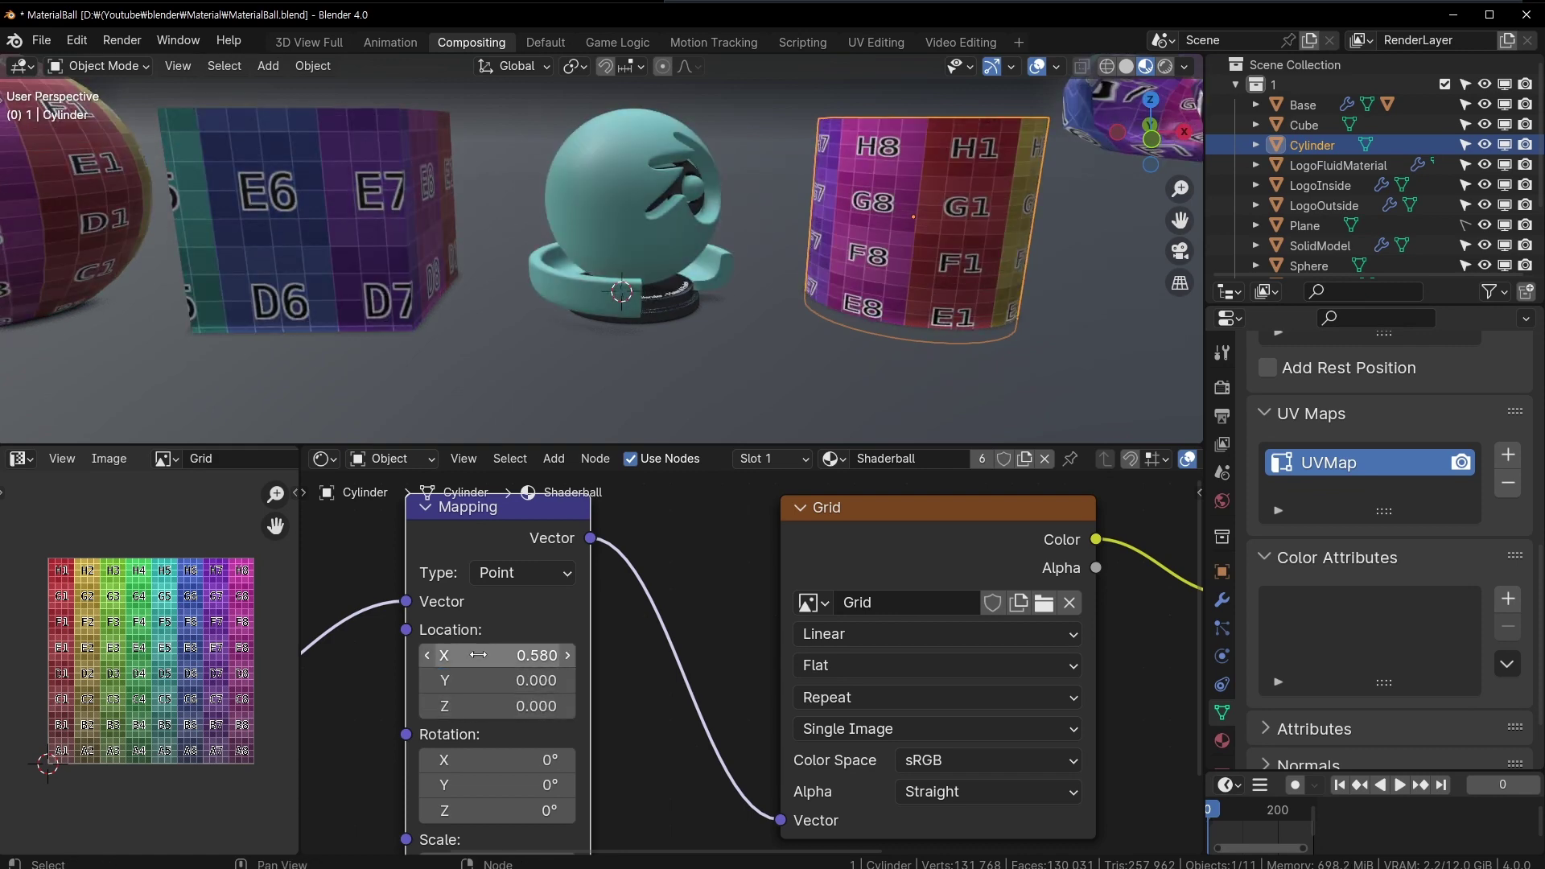
- Try rotating the texture, then reset the X and Y rotation to 0°
middle_drag(494, 760, 494, 640)
mouse_move(495, 640)
mouse_down()
mouse_move(534, 640)
mouse_move(465, 640)
mouse_move(567, 665)
mouse_move(503, 665)
mouse_up()
click(503, 665)
text(0)
key(Return)
click(516, 640)
text(0)
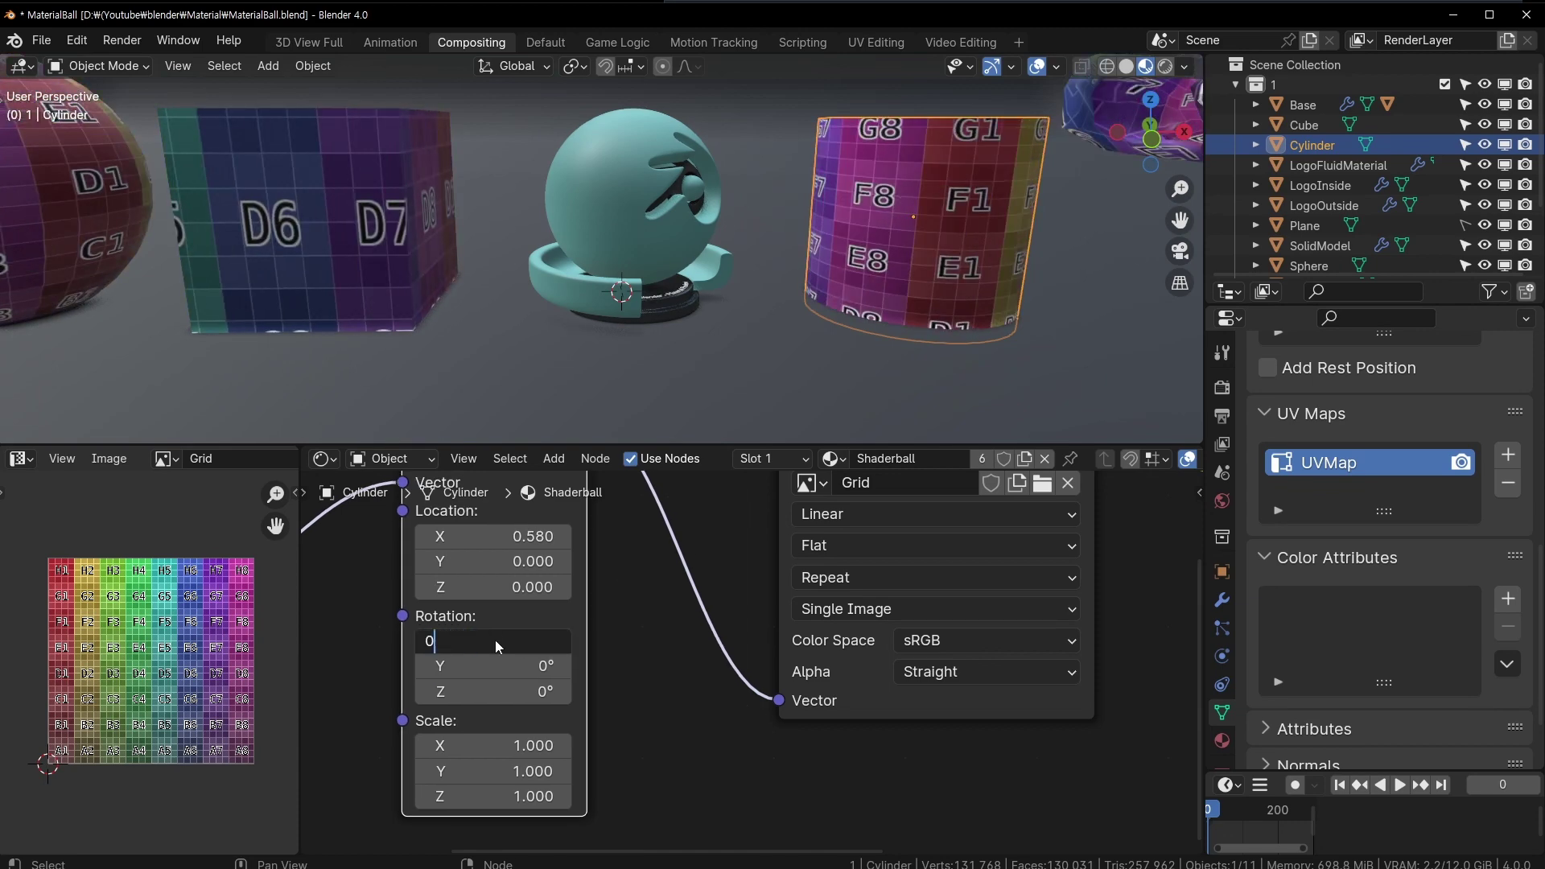
key(Return)
- Test Mapping scales of 5 and 0.2, then restore the scale to 1
mouse_move(499, 338)
middle_down()
mouse_move(515, 287)
mouse_move(582, 278)
middle_up()
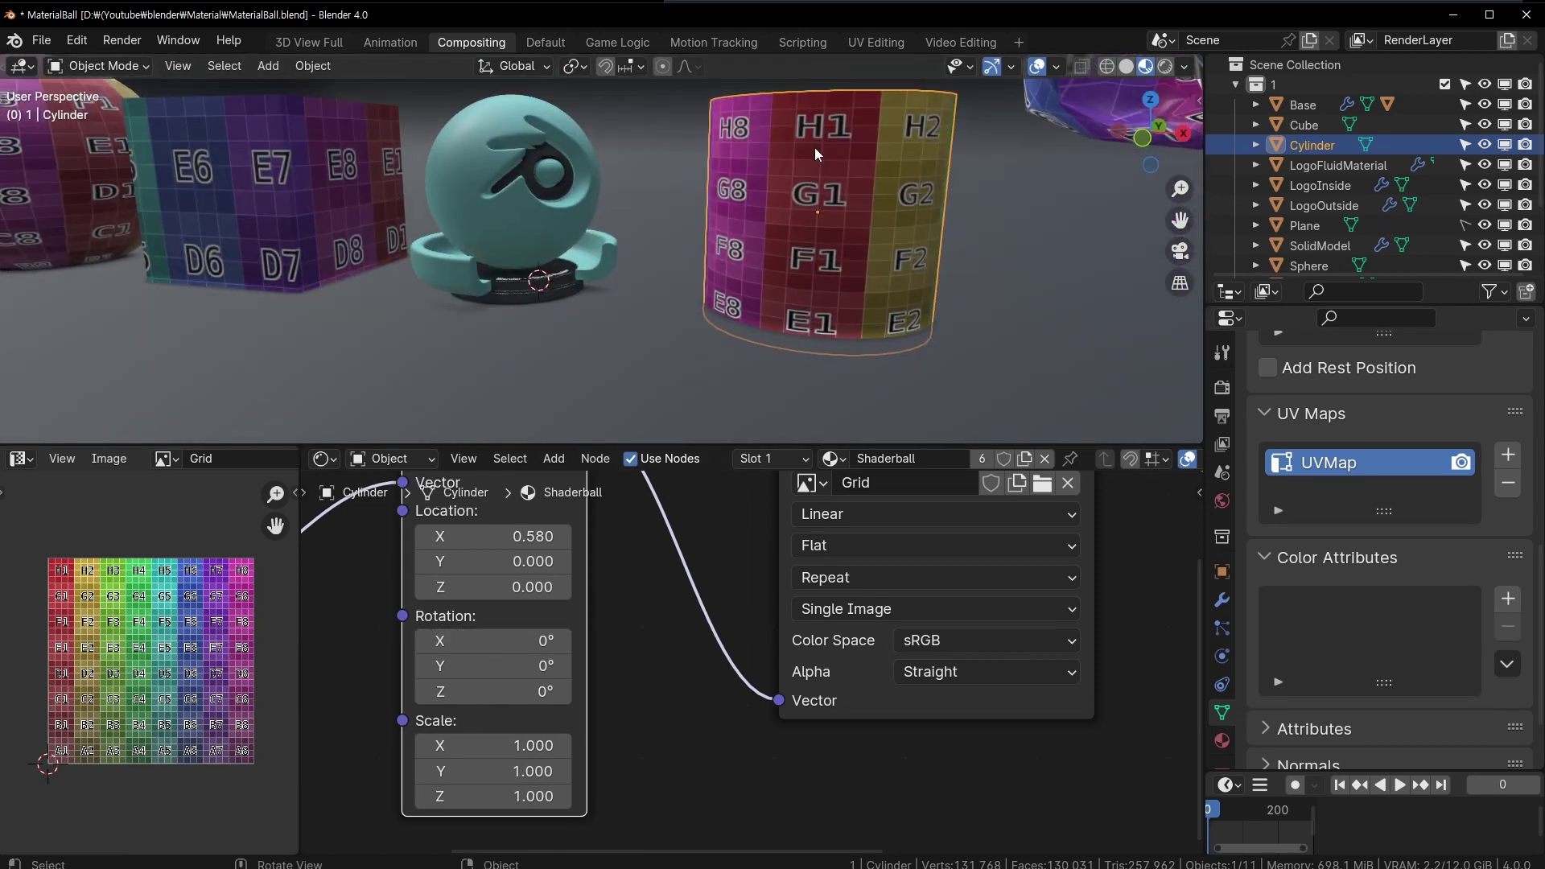
middle_drag(814, 147, 824, 184)
text(5)
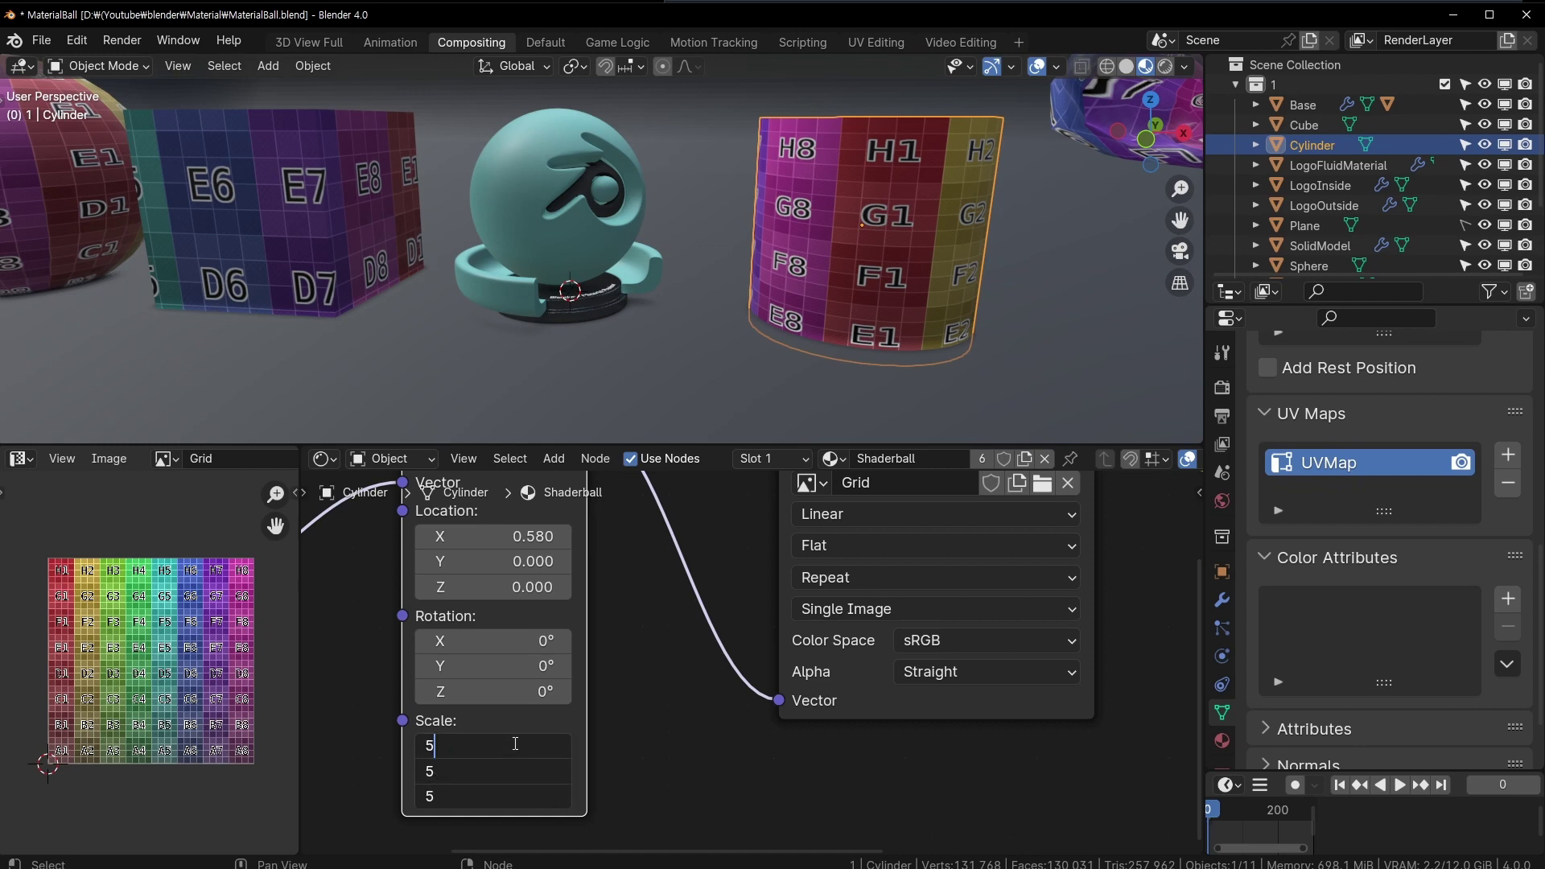
key(Return)
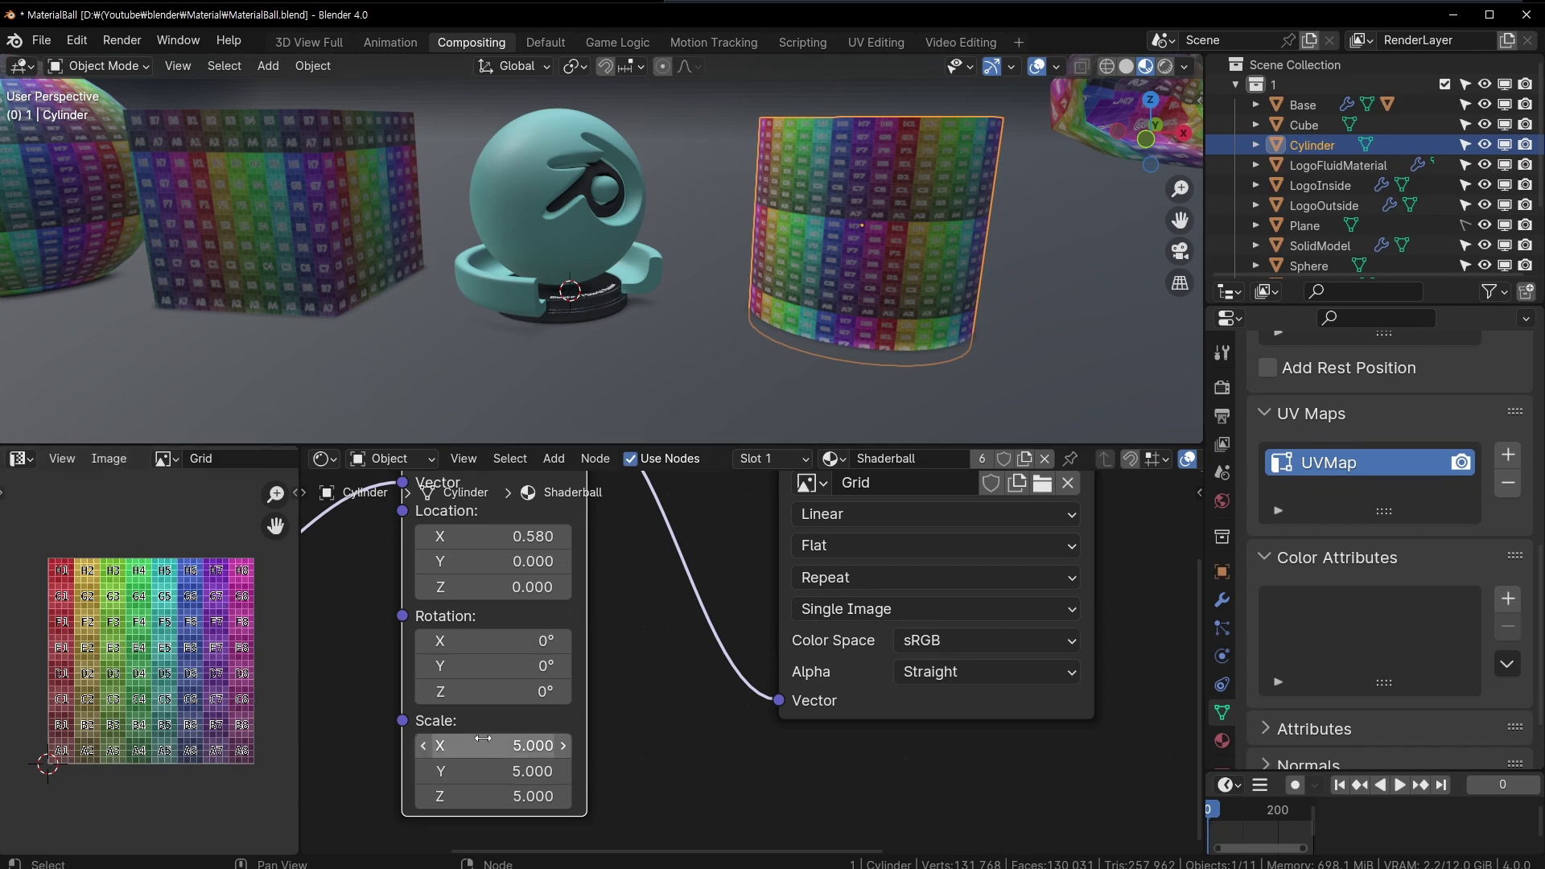
drag(484, 745, 485, 796)
text(2)
key(Return)
text(1)
key(Return)
- Reposition the Mapping and Texture Coordinate nodes in the Shader Editor
middle_drag(482, 708, 475, 845)
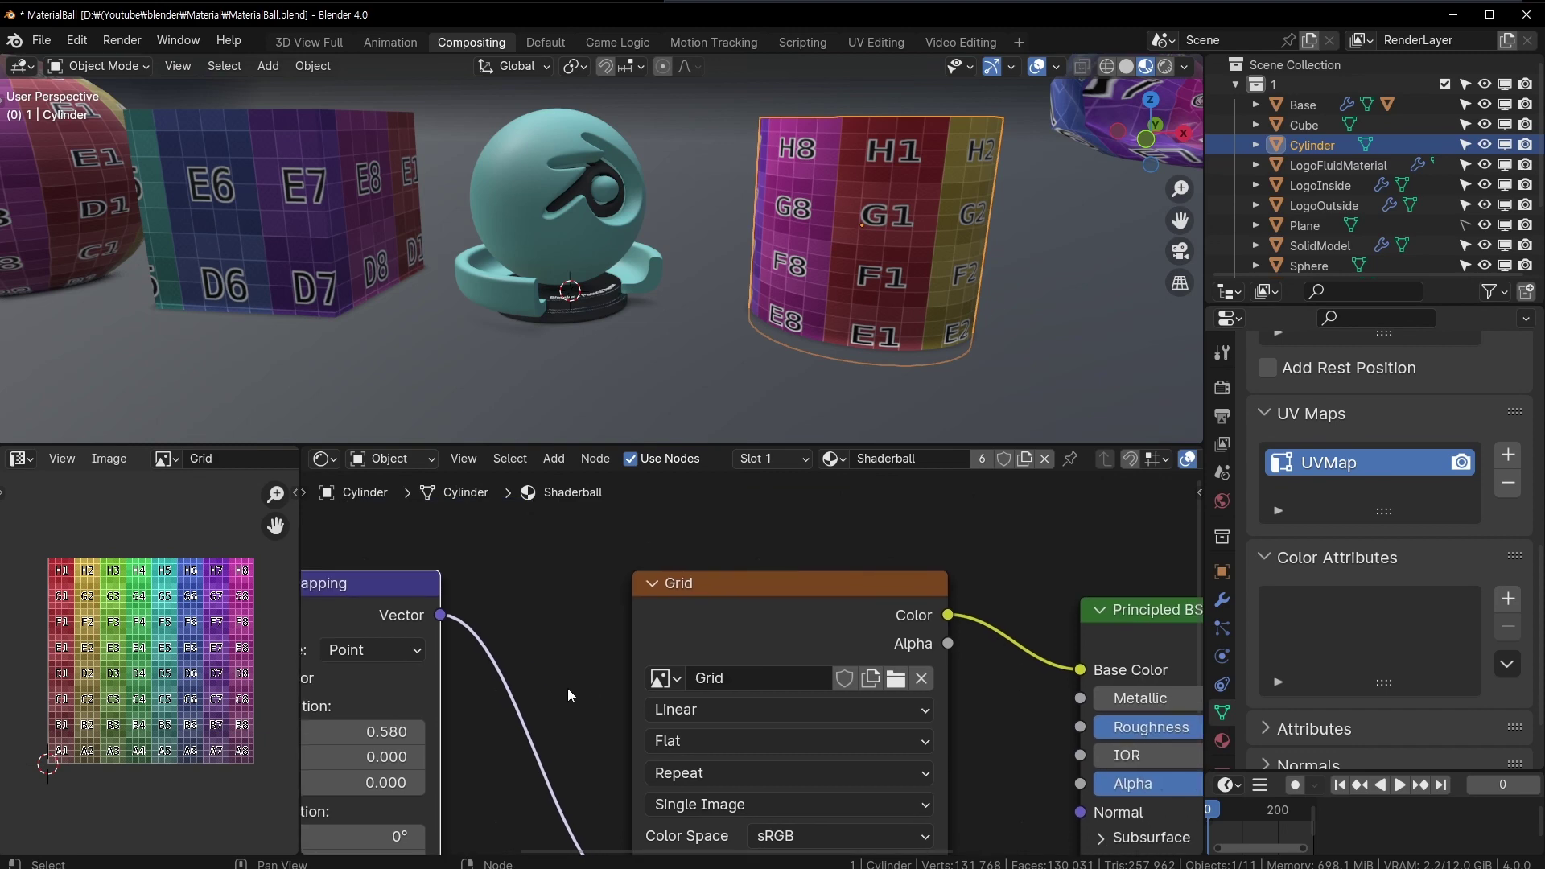
drag(475, 526, 476, 527)
click(510, 594)
middle_drag(510, 594, 776, 554)
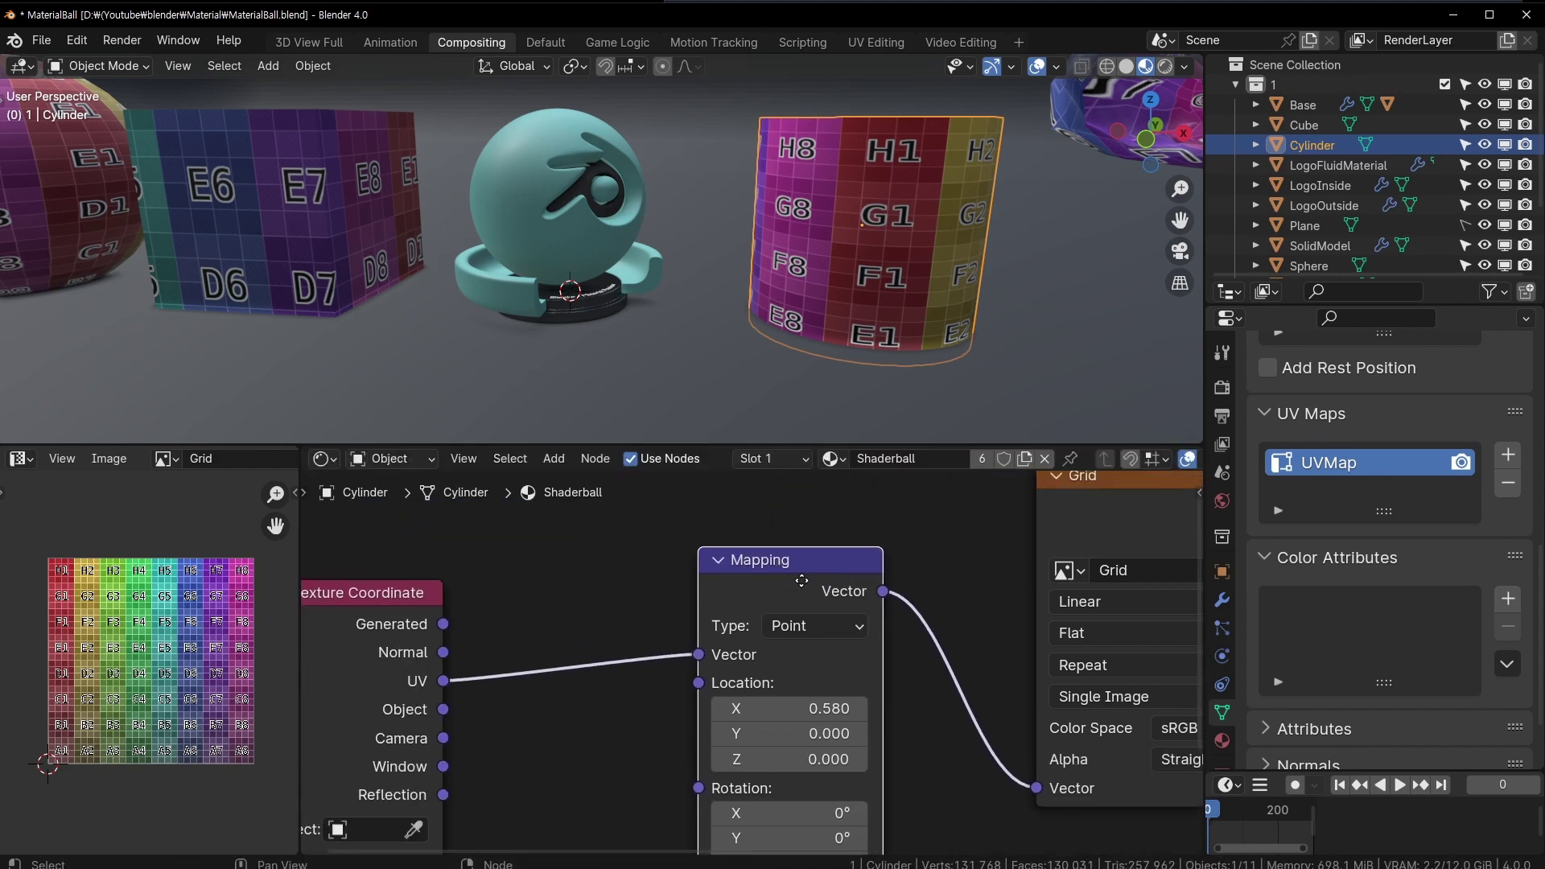
drag(416, 593, 590, 540)
click(576, 561)
middle_drag(933, 591, 660, 591)
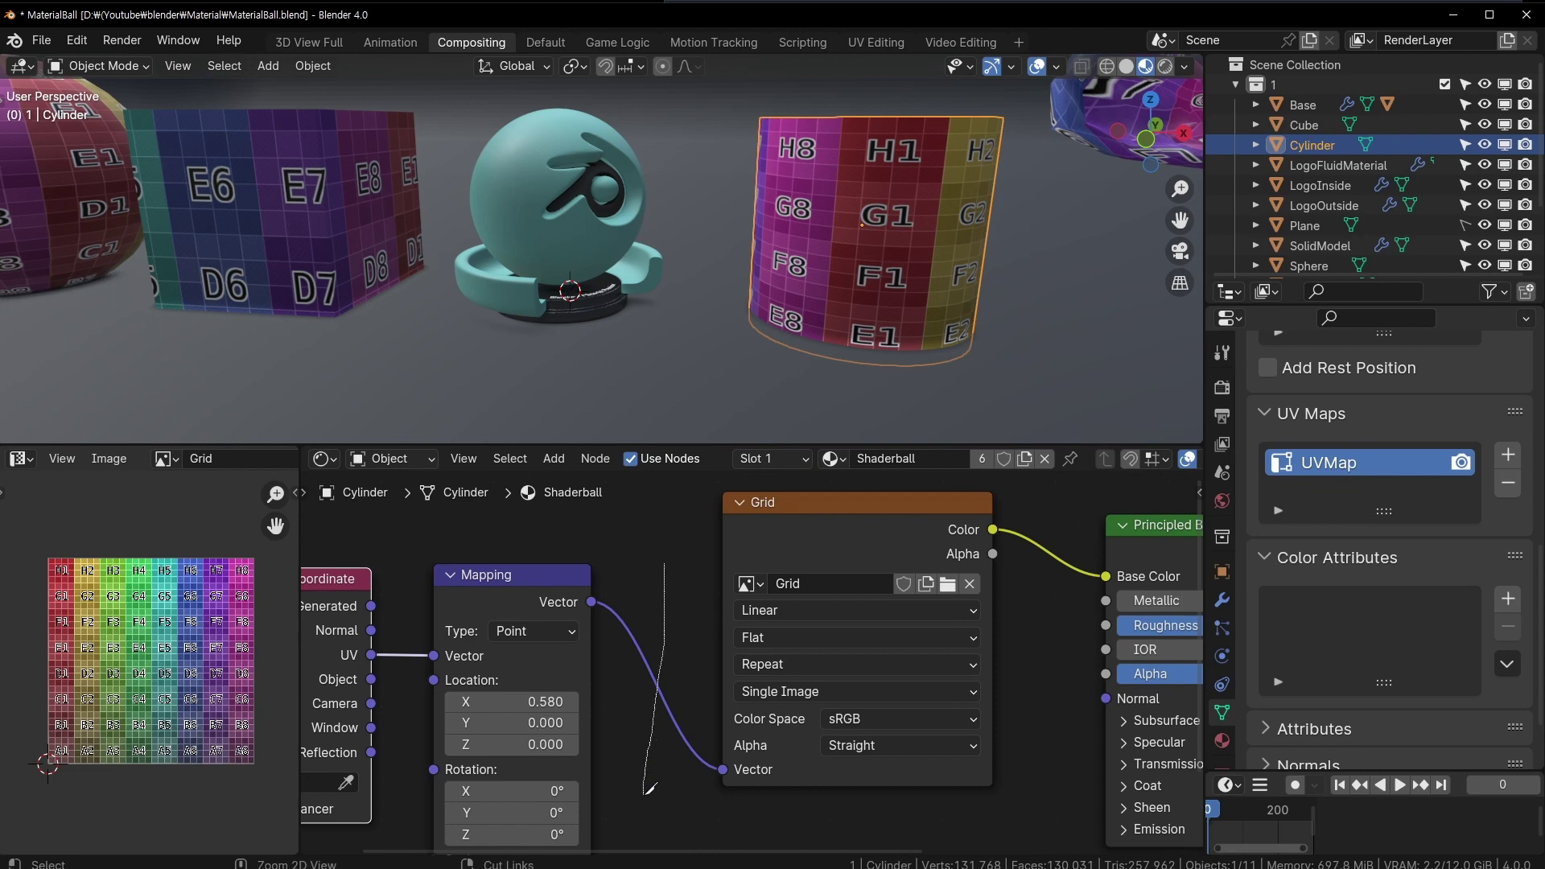
- Cut and reconnect Mapping's Vector output to the Grid's Vector input
ctrl+right_drag(650, 789, 650, 790)
mouse_move(1001, 653)
middle_down()
mouse_move(581, 672)
mouse_move(1038, 655)
middle_up()
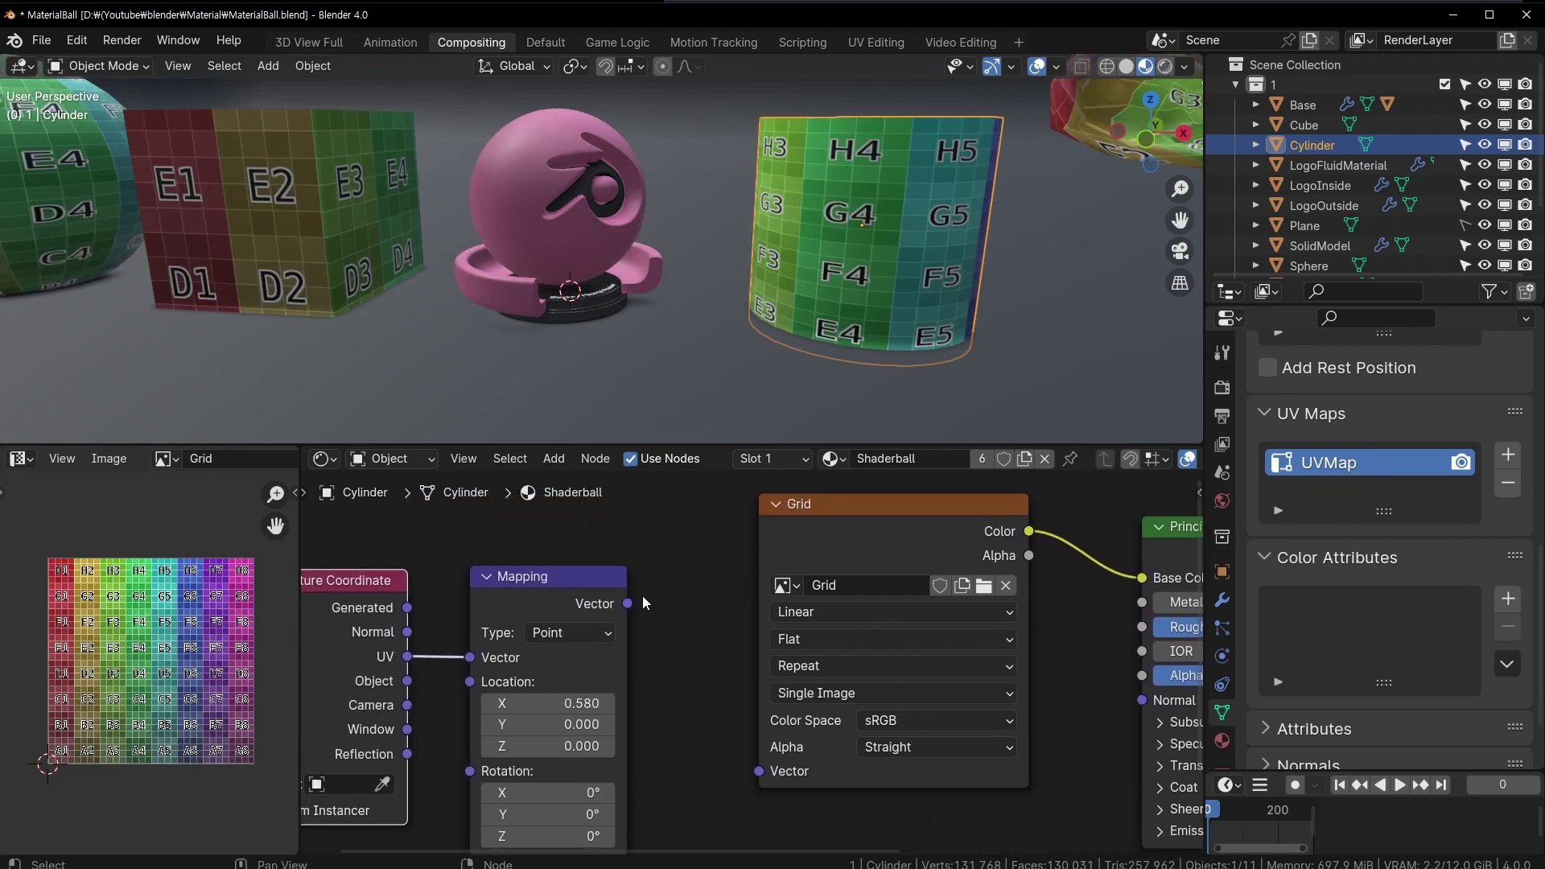
drag(633, 603, 763, 771)
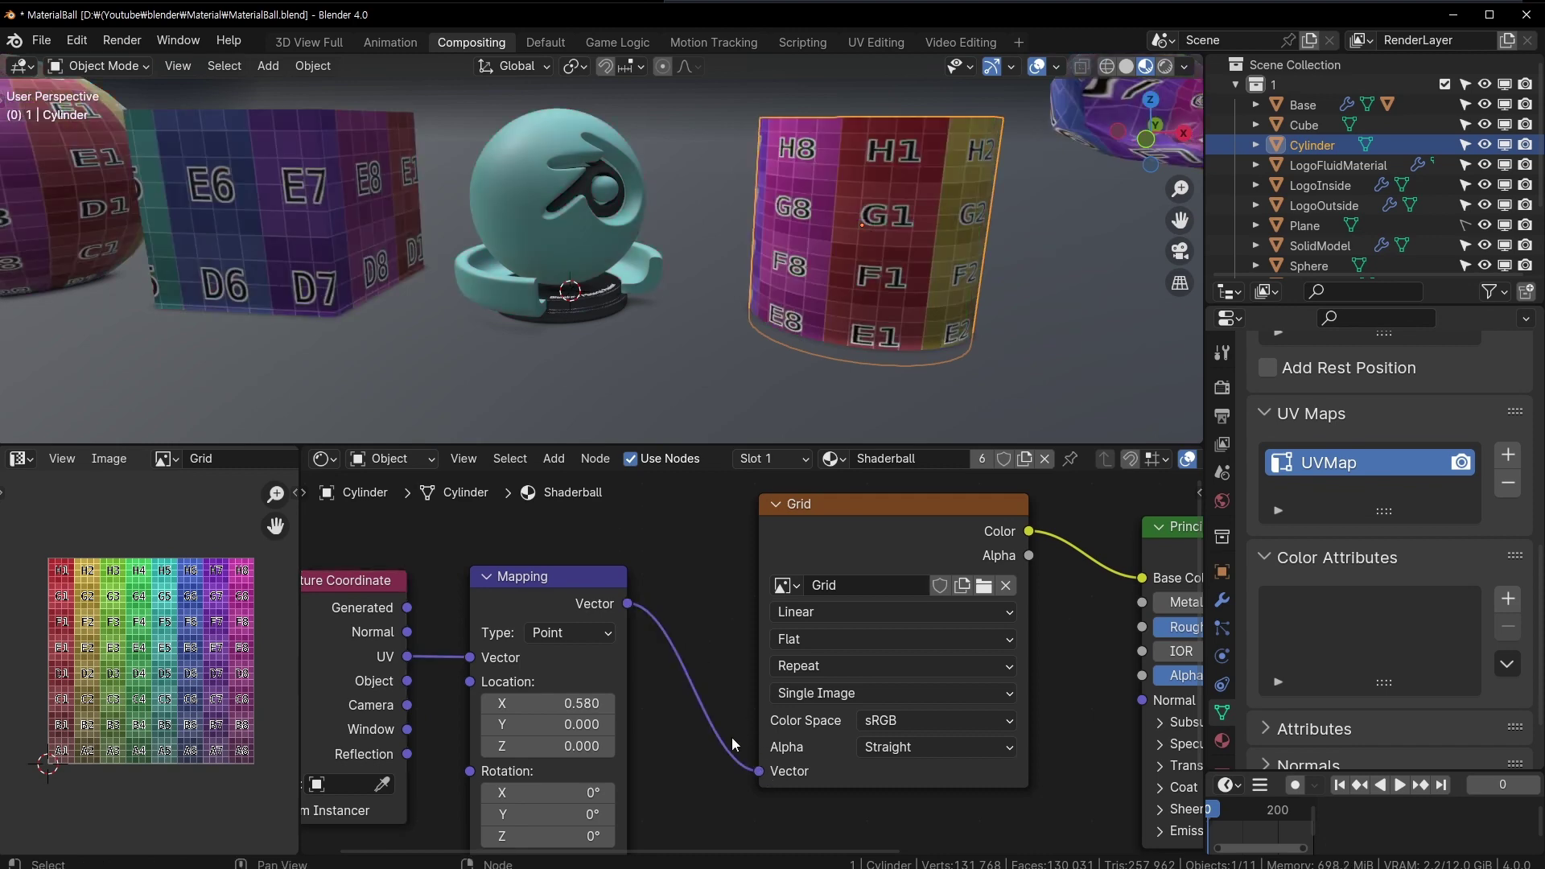
middle_drag(604, 616, 708, 590)
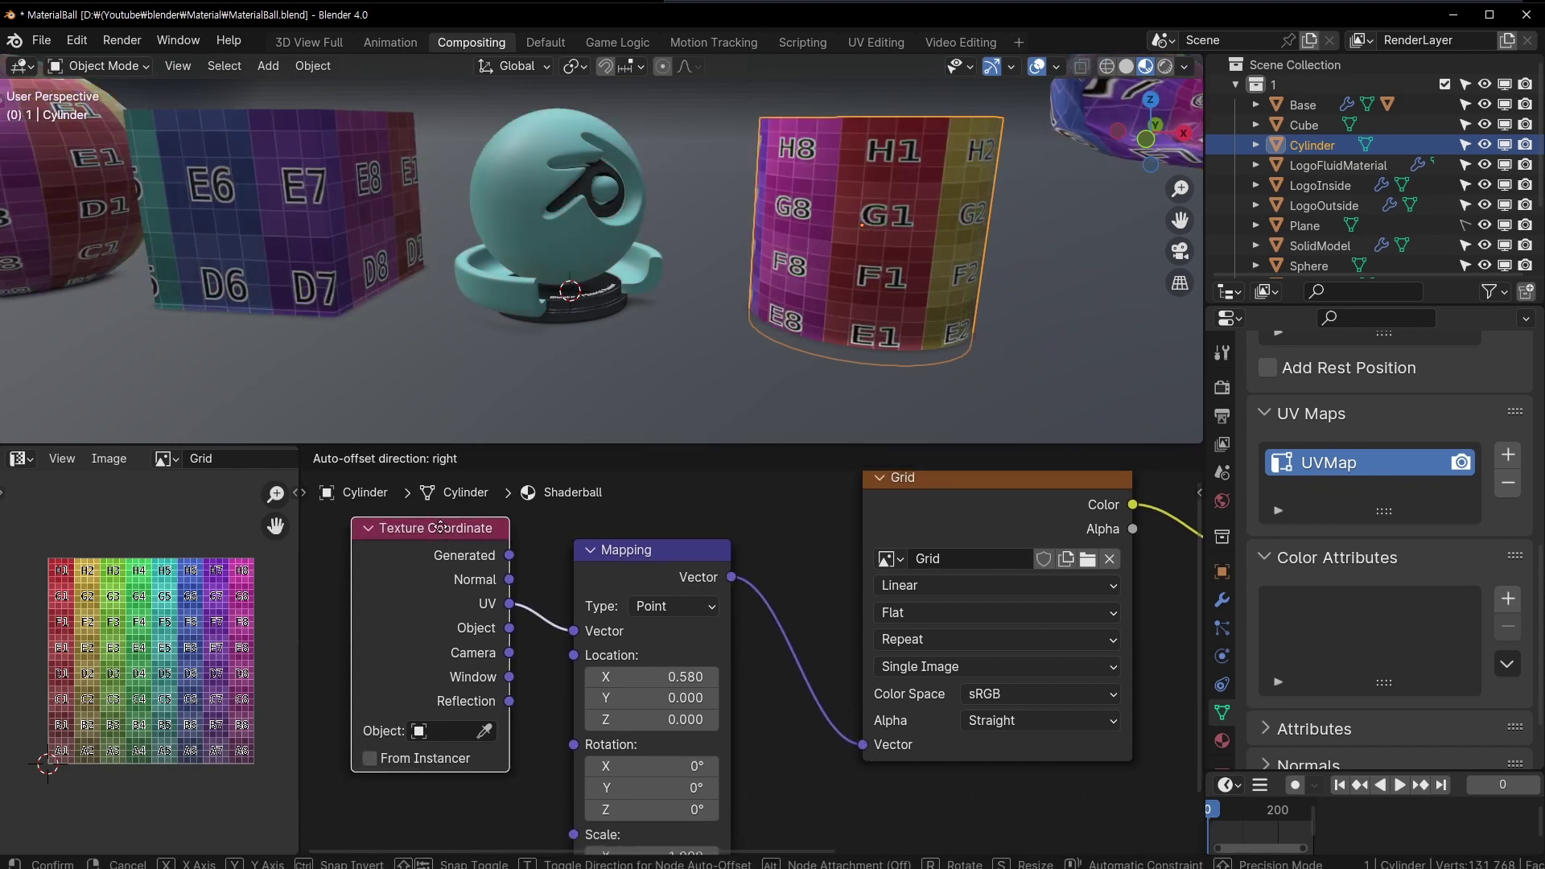
drag(434, 554, 409, 580)
drag(586, 590, 546, 612)
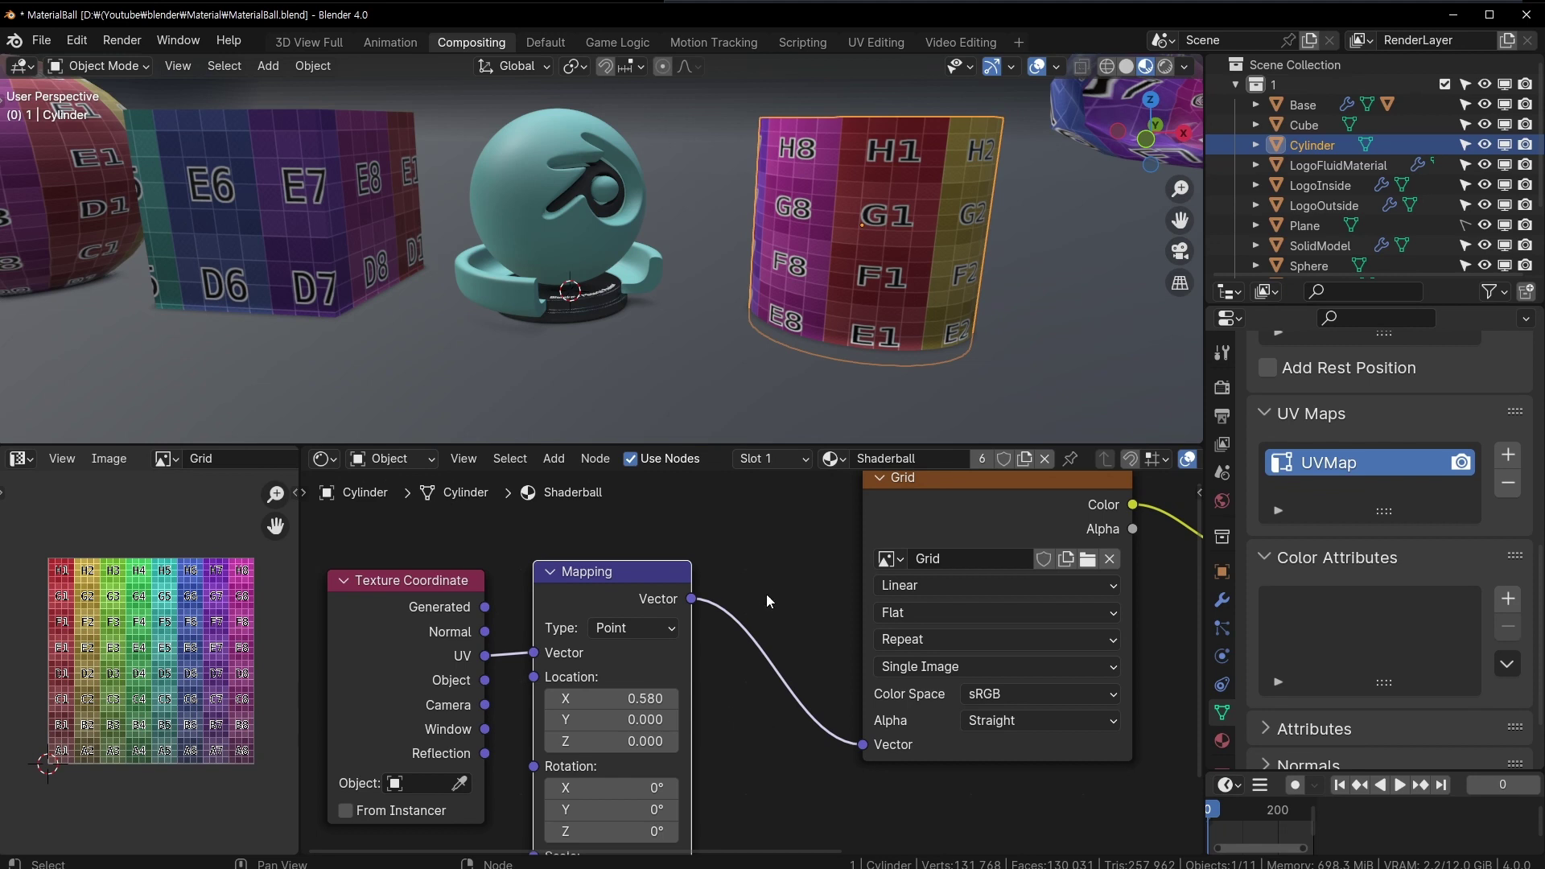
- Box-select Texture Coordinate and Mapping and move them higher together
middle_drag(767, 594, 695, 508)
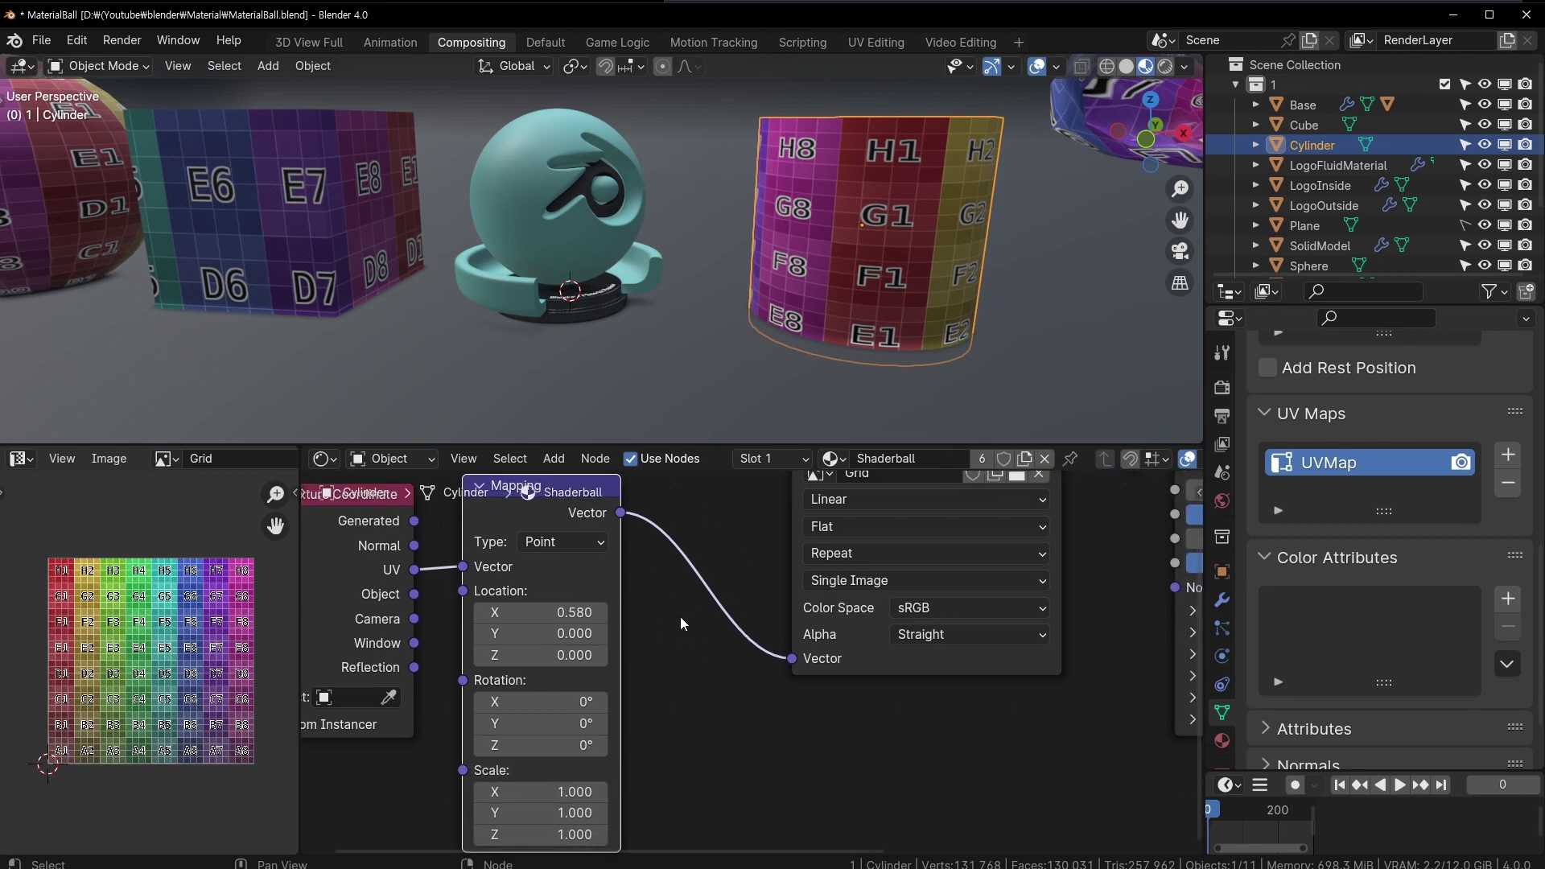
mouse_move(698, 589)
middle_down()
mouse_move(663, 765)
mouse_move(759, 768)
middle_up()
scroll(663, 764, down, 1)
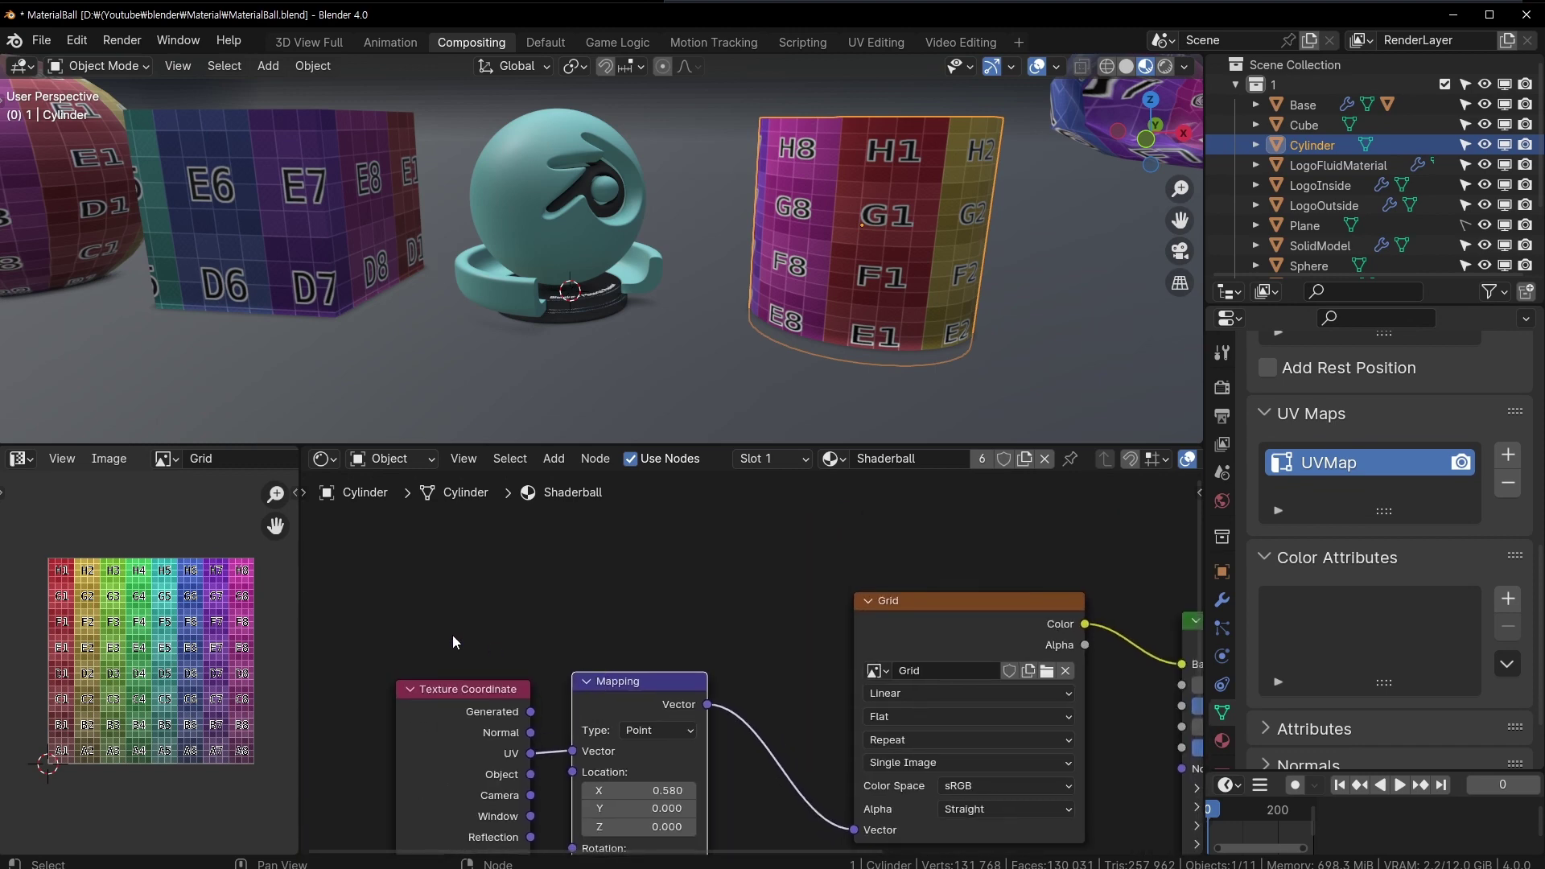
drag(429, 617, 676, 785)
key(g)
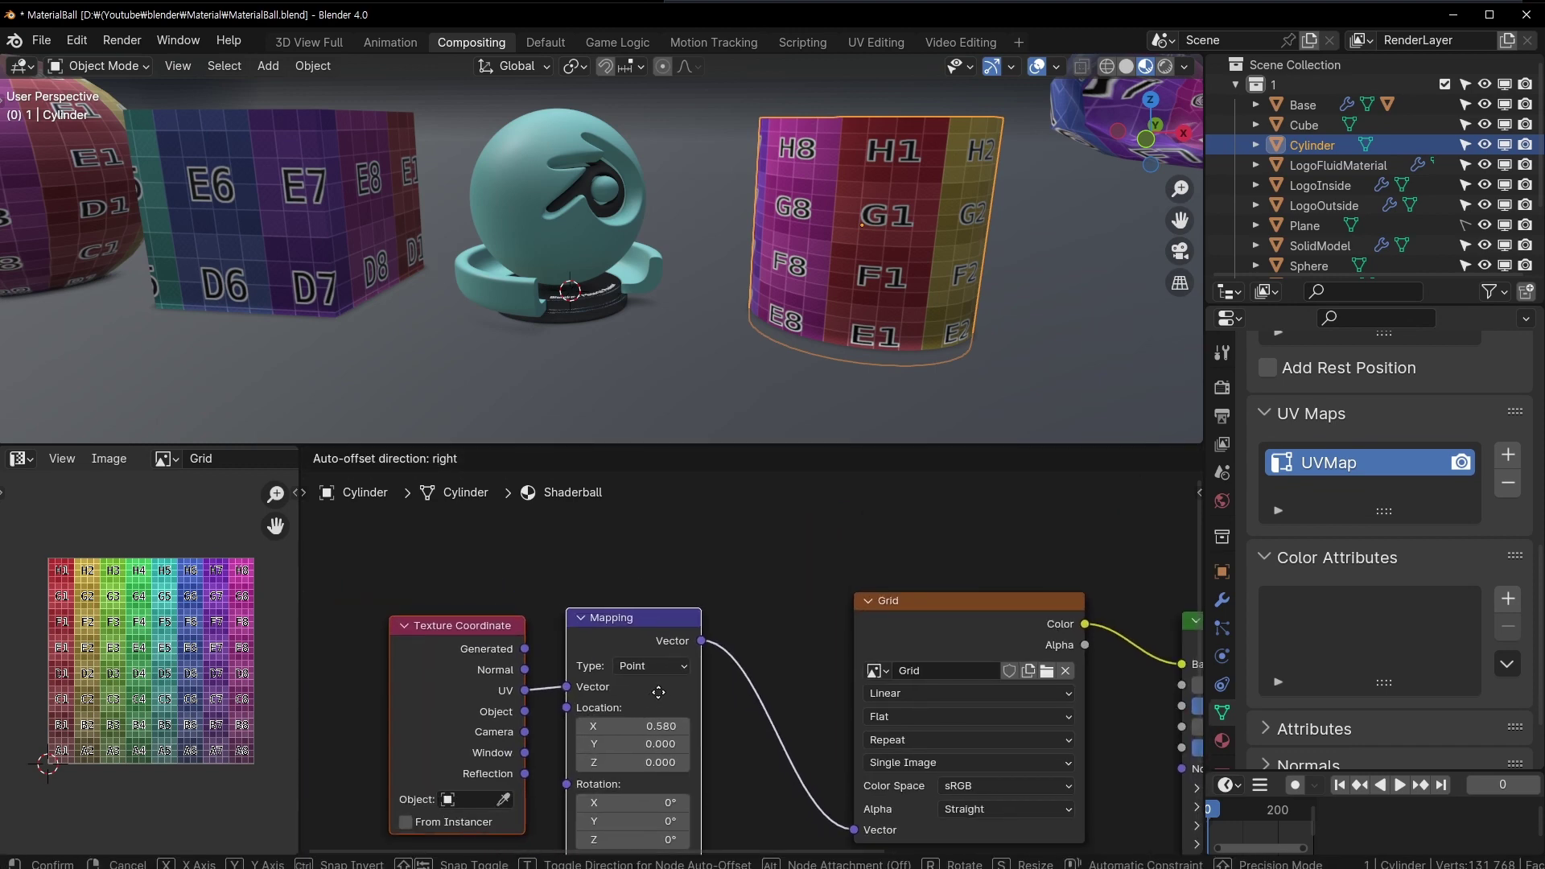
click(813, 717)
middle_drag(813, 717, 739, 677)
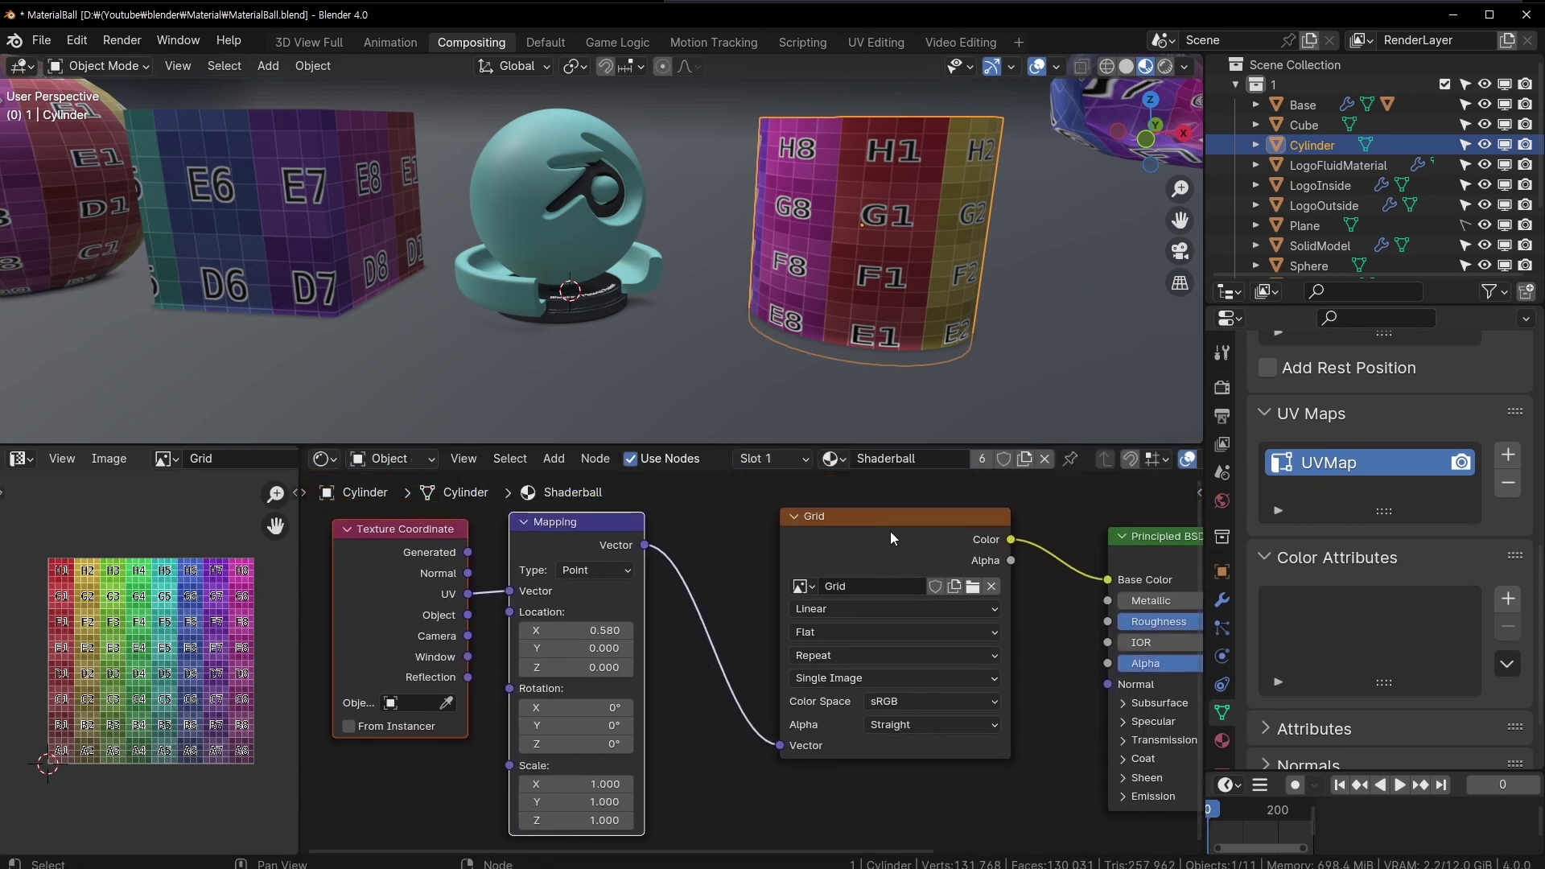
mouse_move(891, 538)
middle_down()
mouse_move(622, 627)
mouse_move(1153, 672)
middle_up()
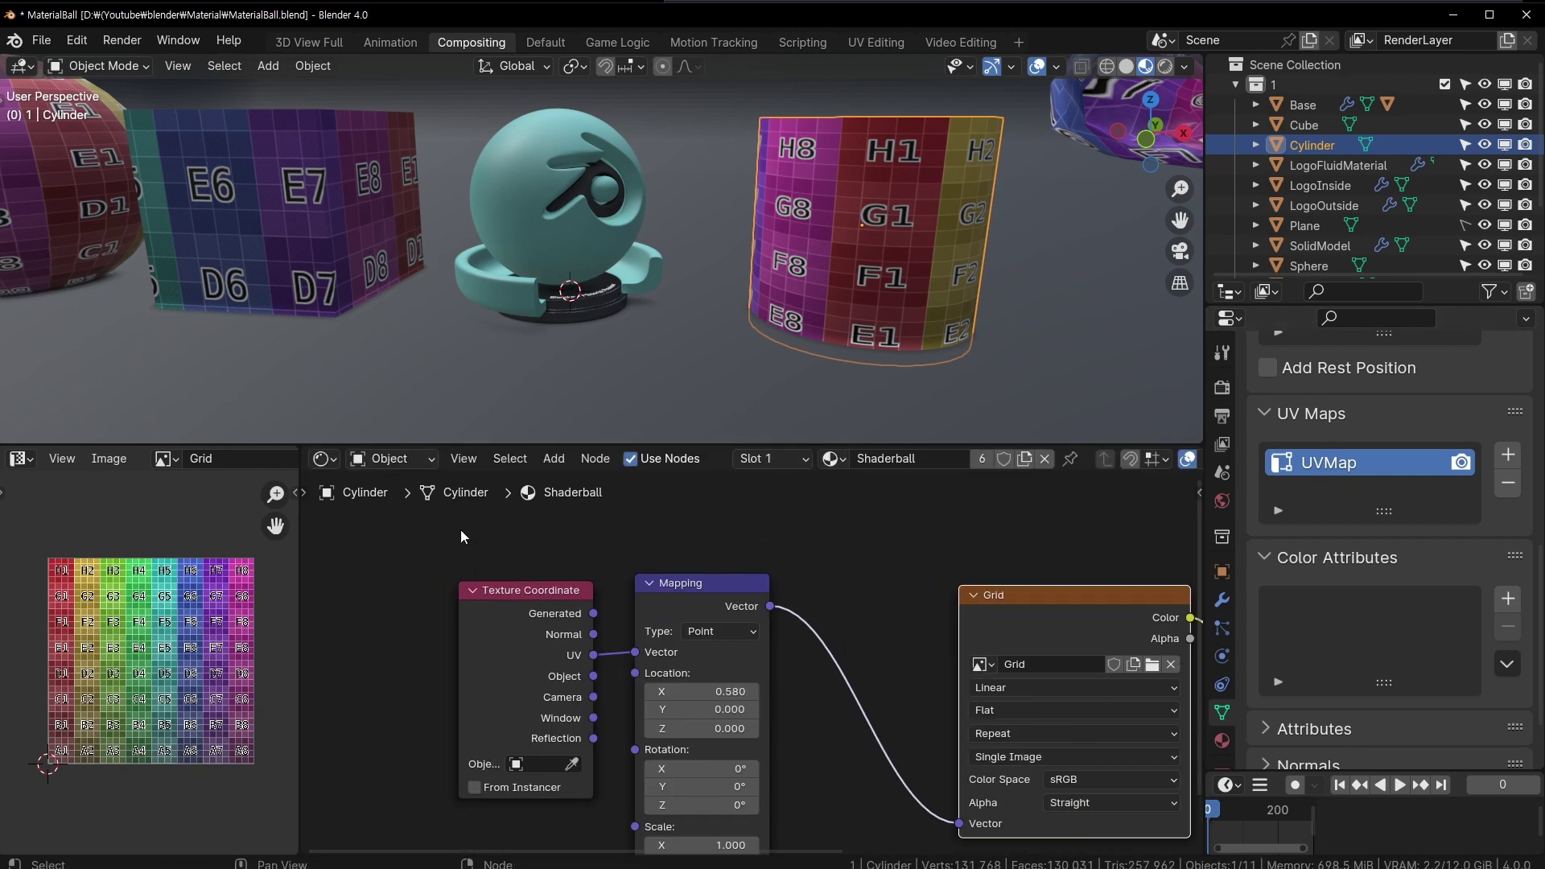
- Shift both input nodes left into a neat row and check the cylinder's top tiles
drag(523, 590, 545, 585)
drag(546, 530, 765, 689)
drag(739, 639, 576, 646)
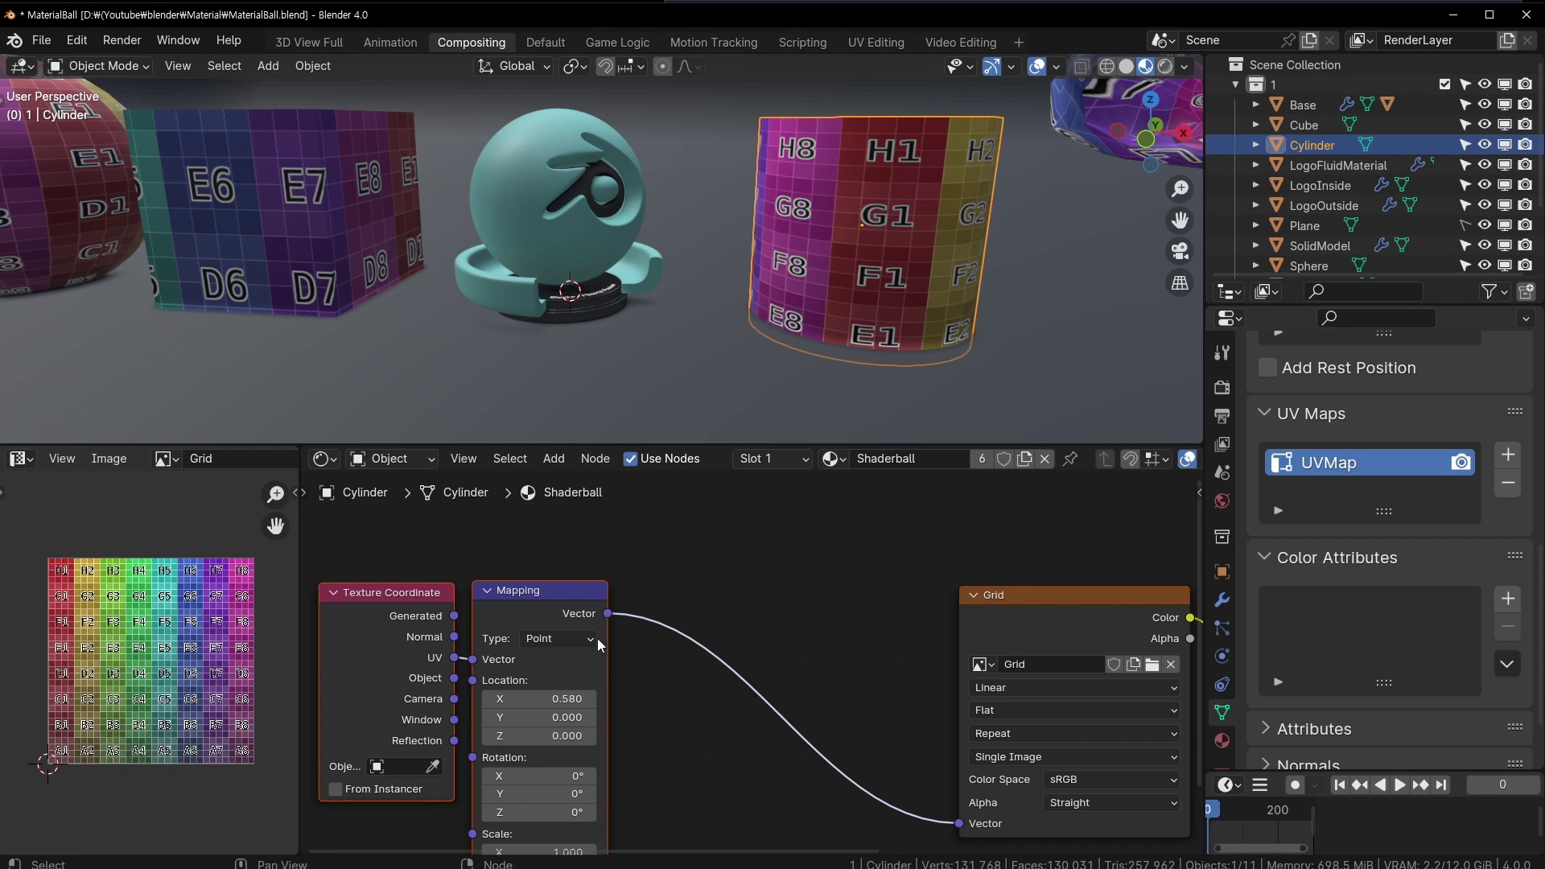
key(g)
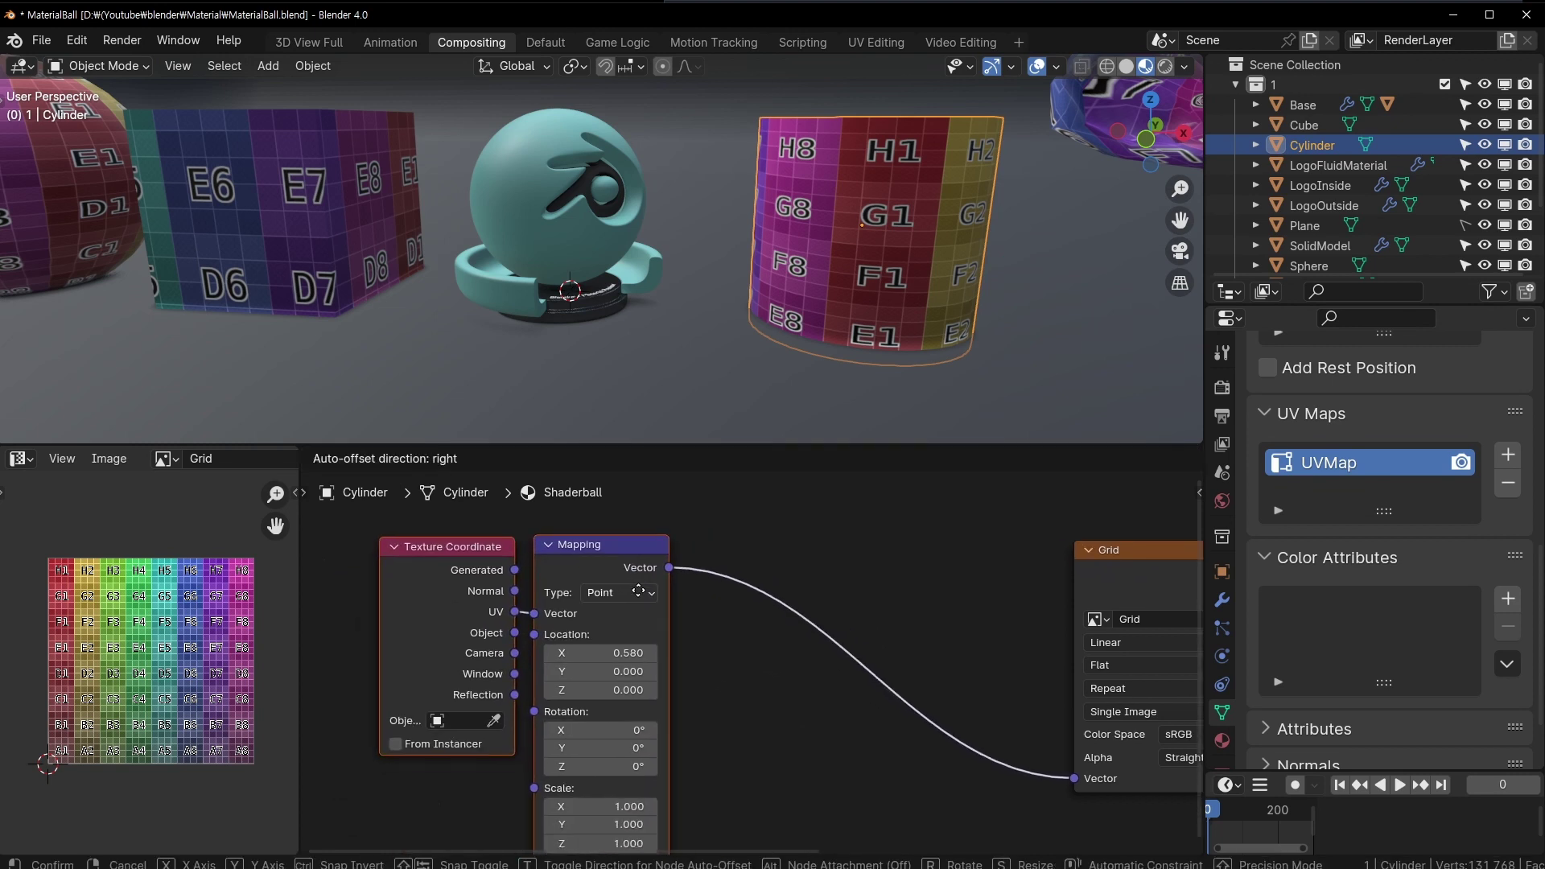
click(622, 597)
drag(437, 563, 396, 561)
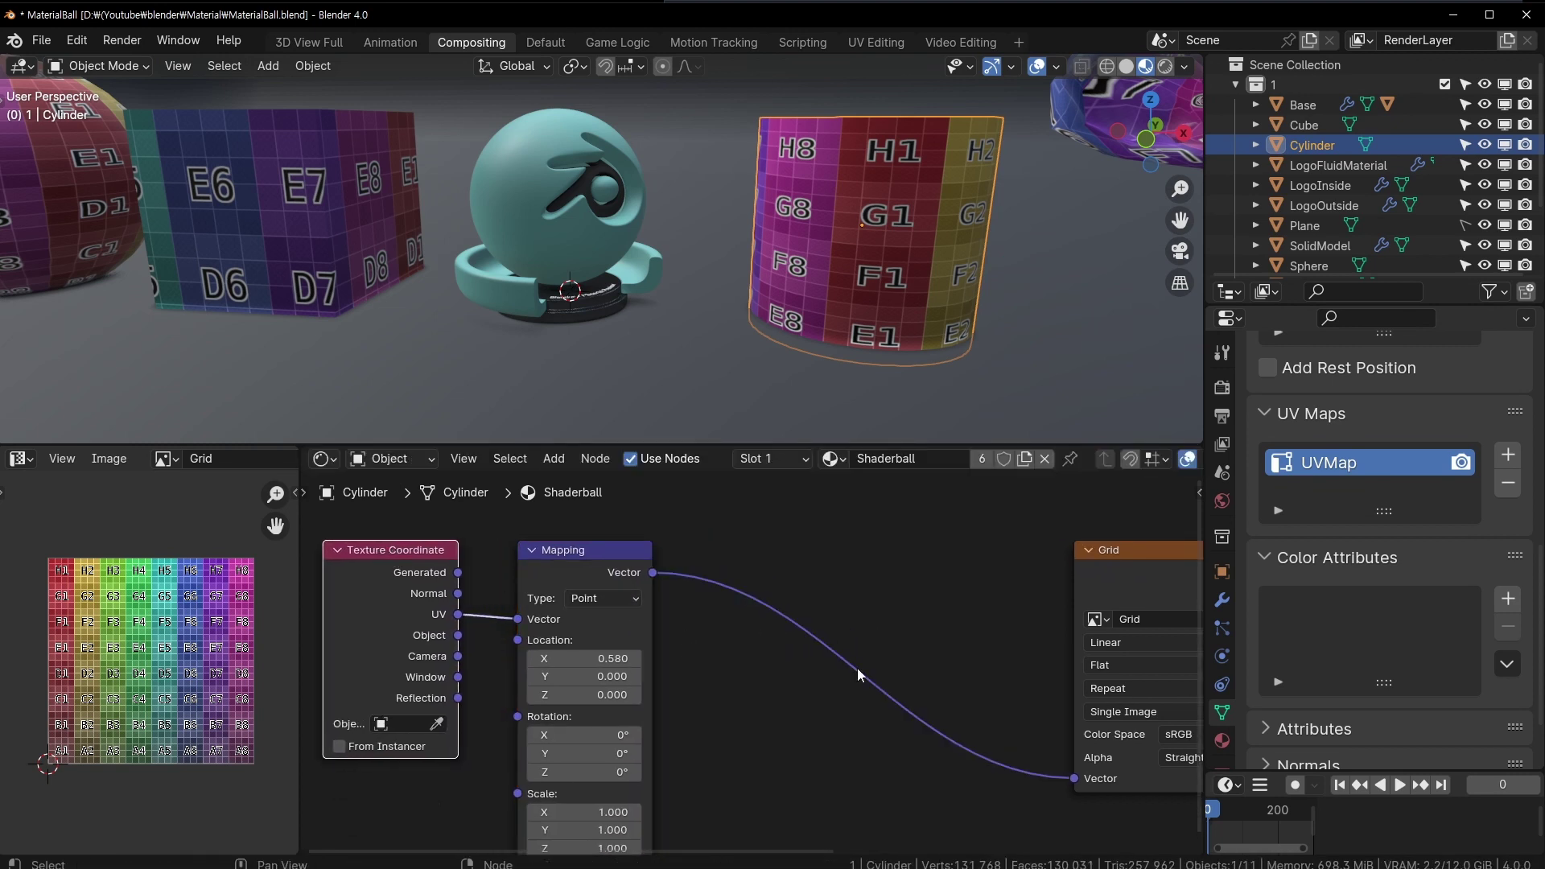
middle_drag(931, 681, 731, 673)
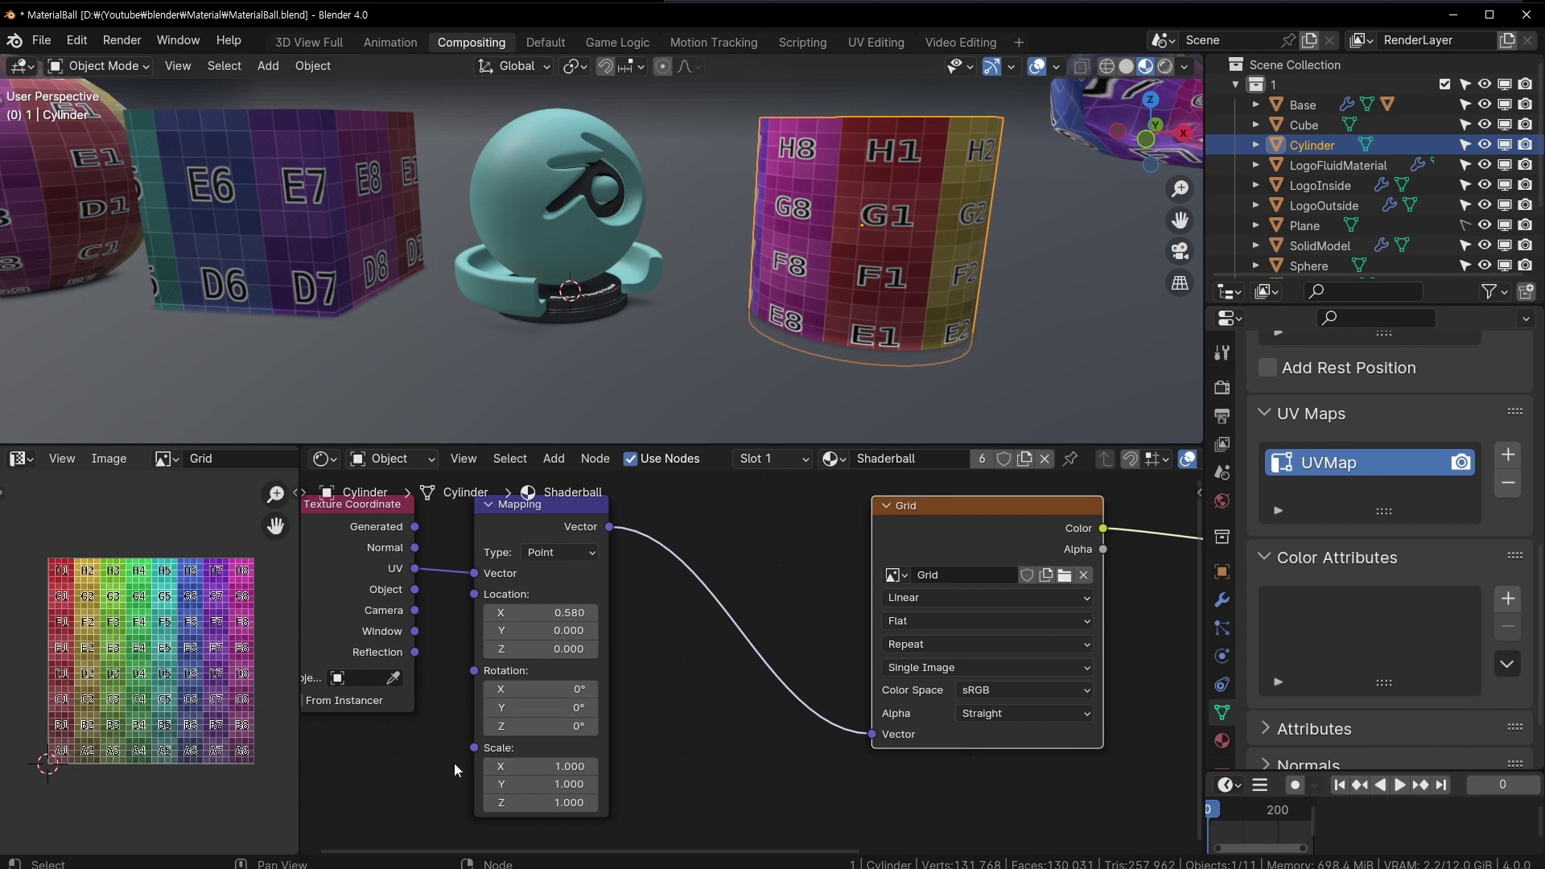
middle_drag(560, 620, 703, 682)
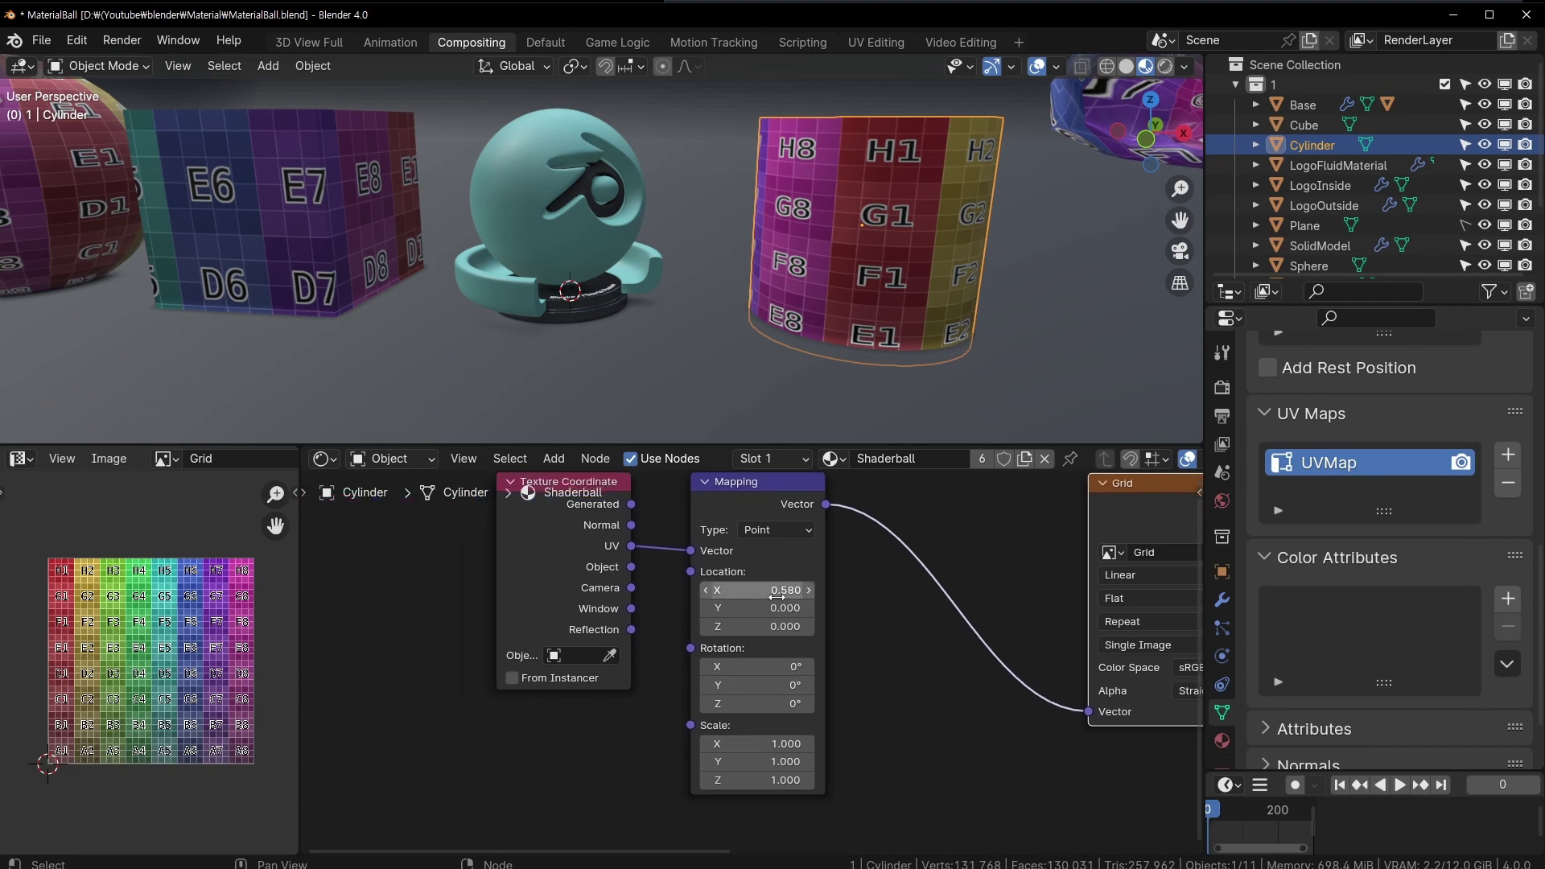
mouse_move(821, 242)
middle_down()
mouse_move(826, 268)
mouse_move(754, 158)
mouse_move(779, 233)
mouse_move(706, 246)
mouse_move(750, 276)
mouse_move(612, 298)
middle_up()
scroll(581, 313, up, 2)
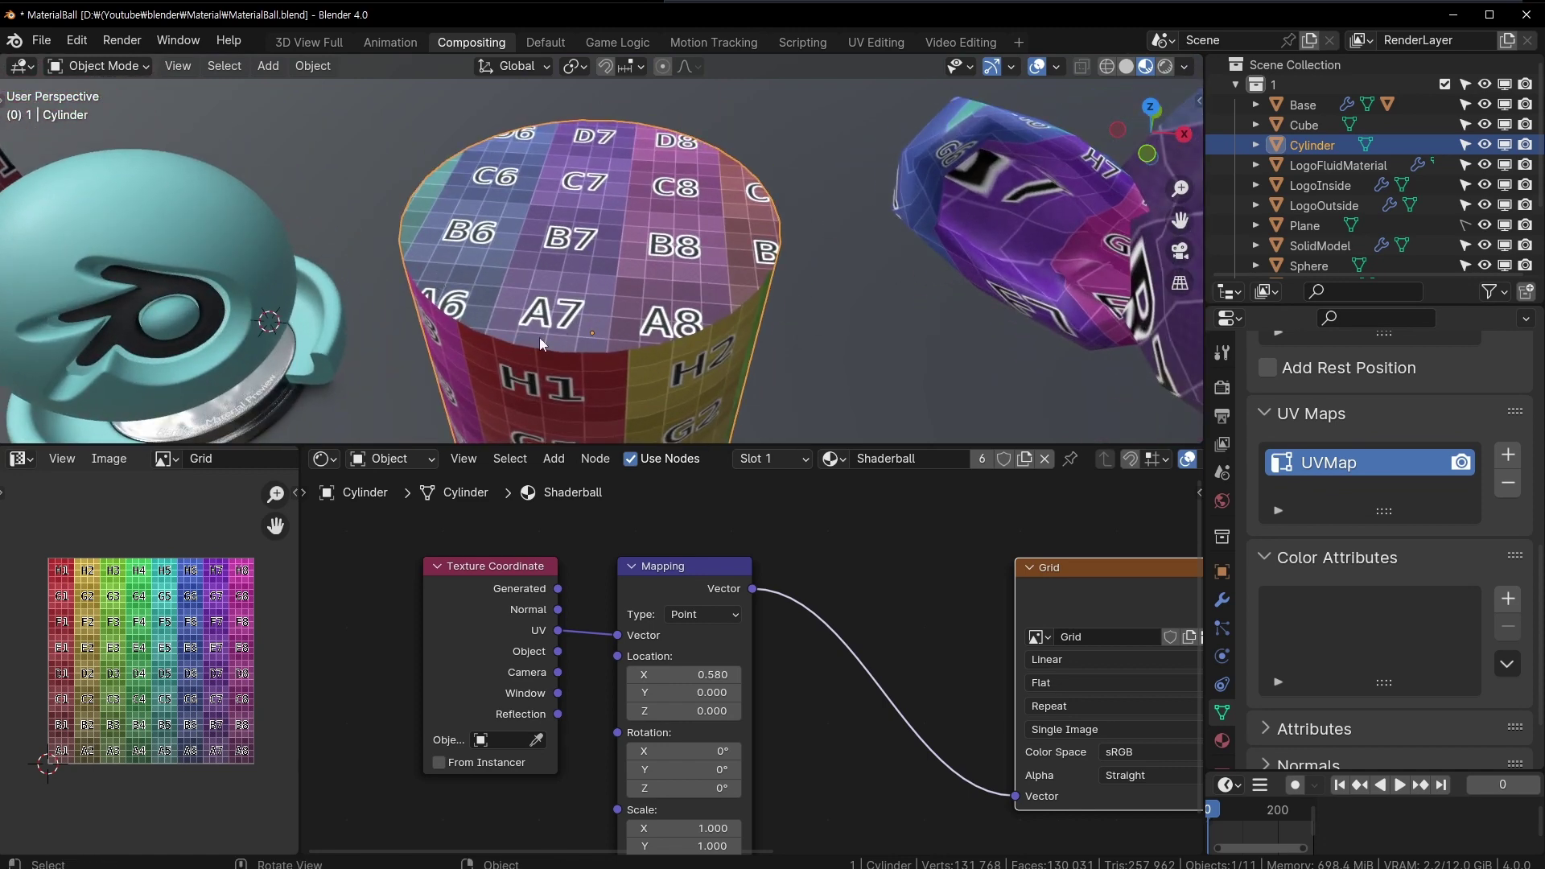
shift+middle_drag(539, 336, 631, 297)
scroll(657, 296, up, 2)
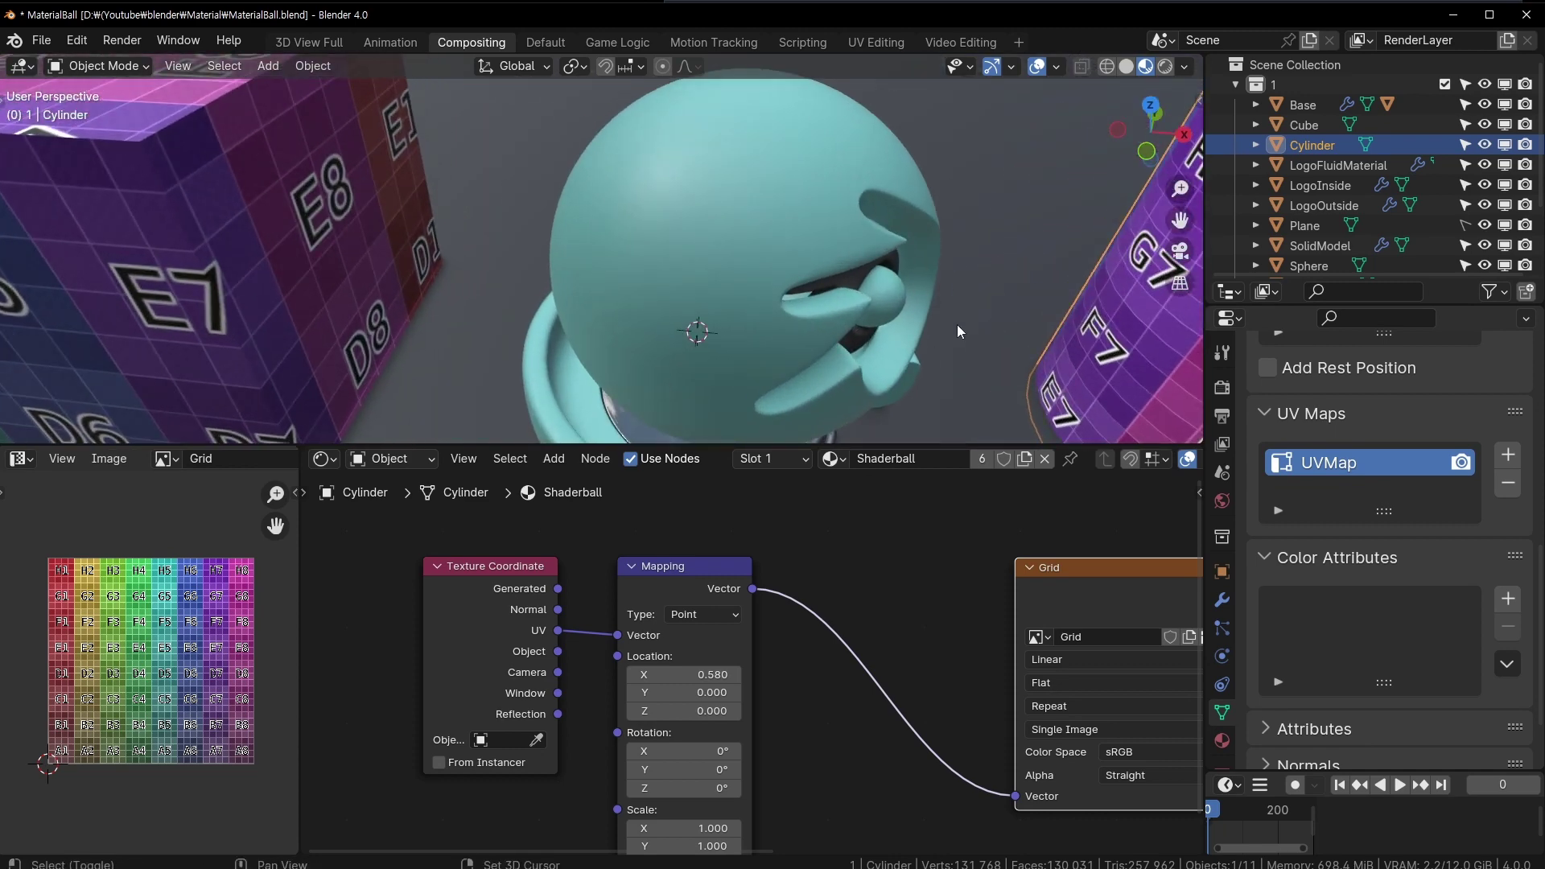
shift+middle_drag(958, 325, 553, 259)
middle_drag(936, 655, 602, 615)
scroll(809, 567, down, 2)
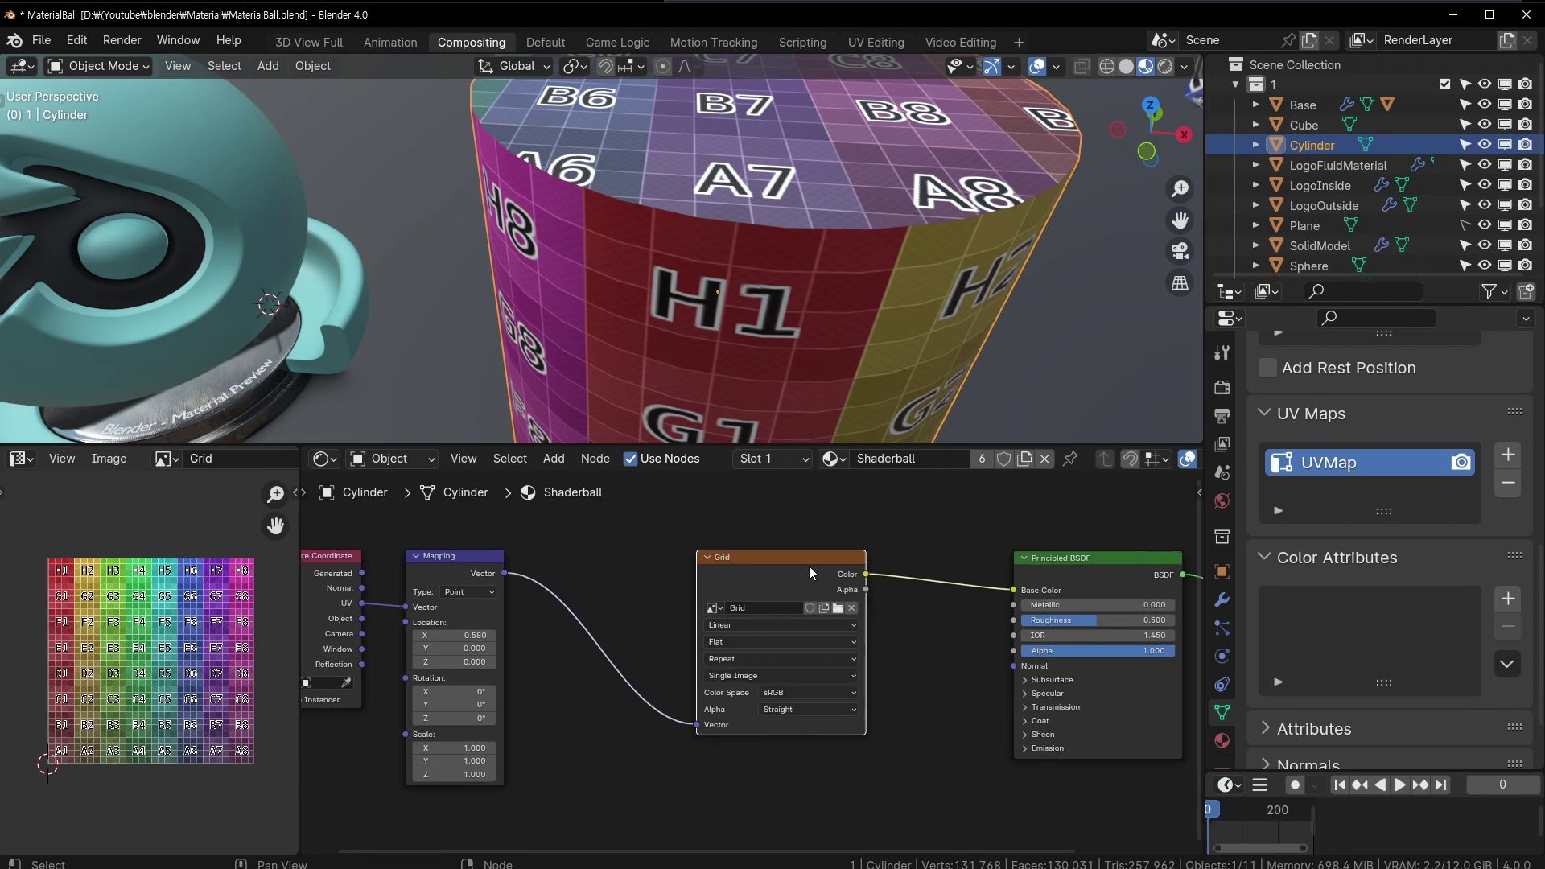
drag(809, 566, 782, 556)
middle_drag(800, 591, 663, 612)
scroll(663, 612, up, 2)
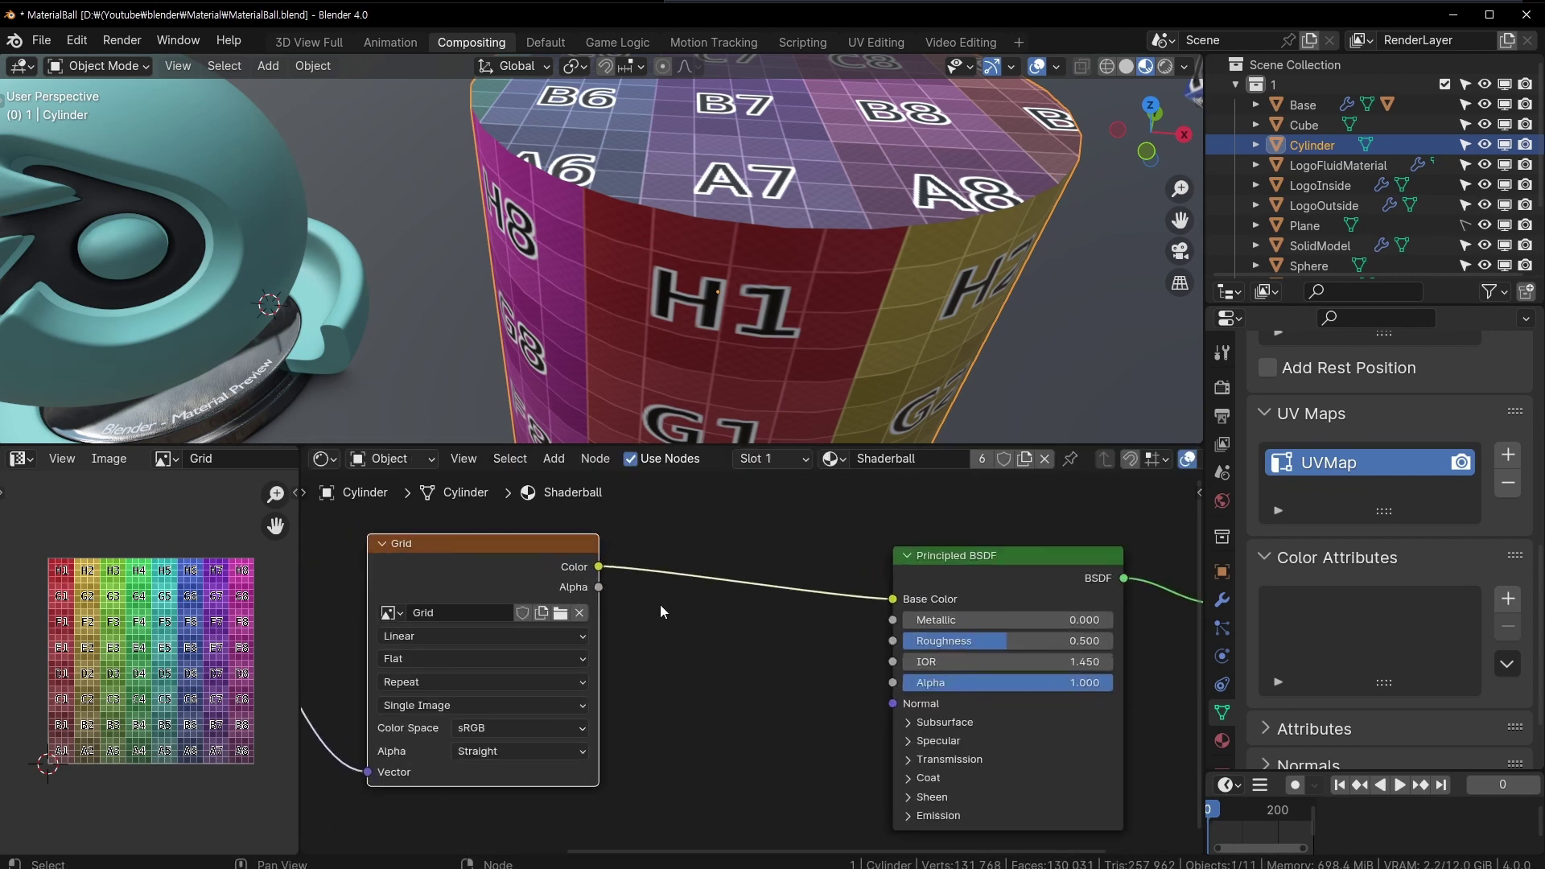
middle_drag(979, 689, 995, 805)
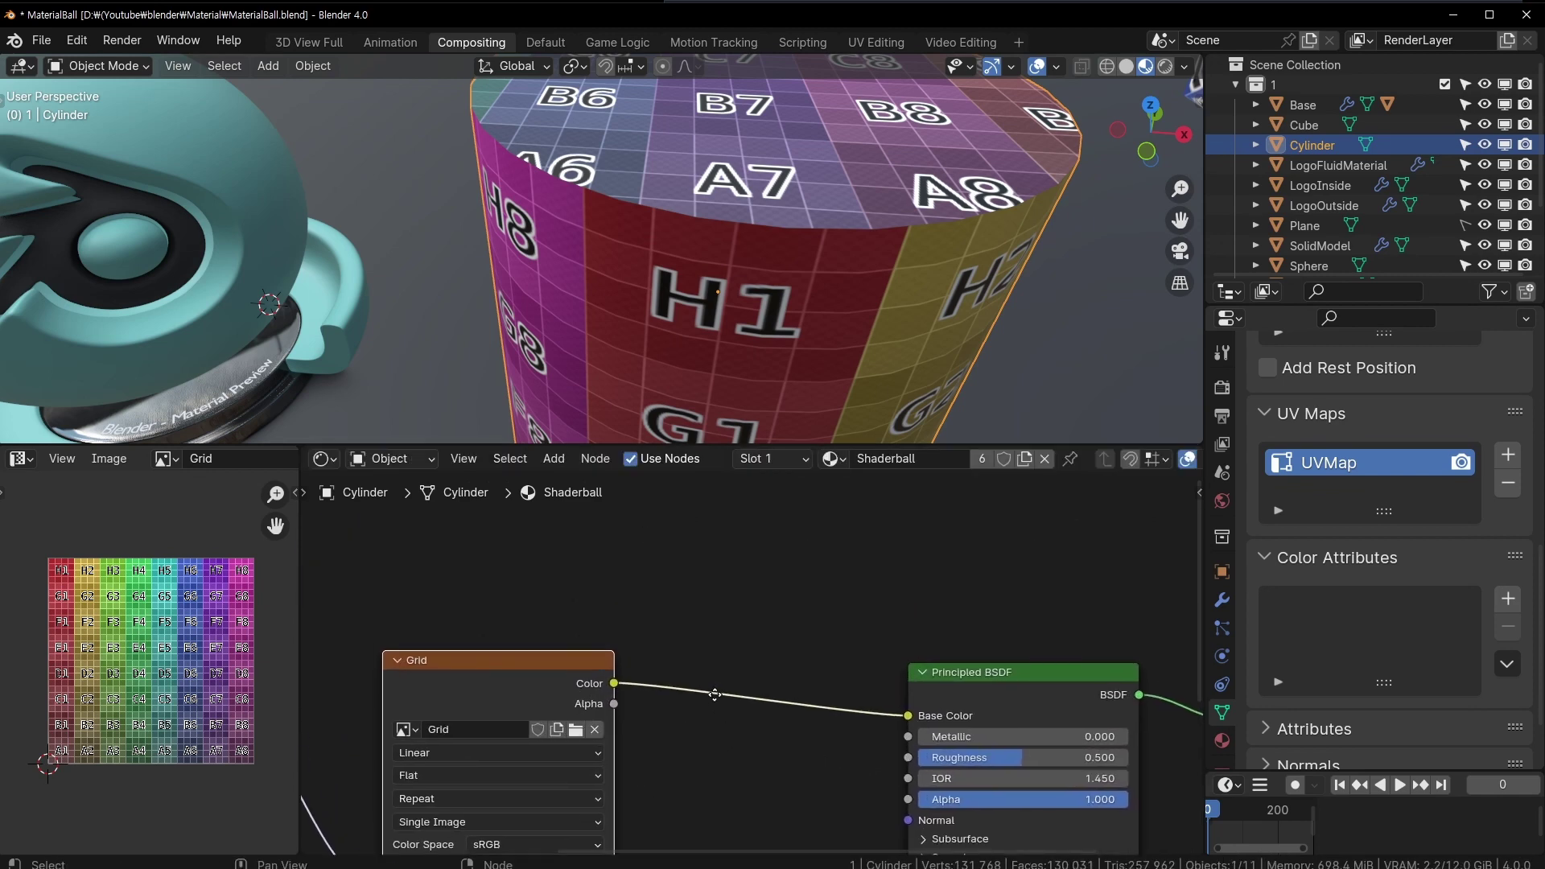
scroll(665, 612, down, 2)
scroll(766, 669, down, 2)
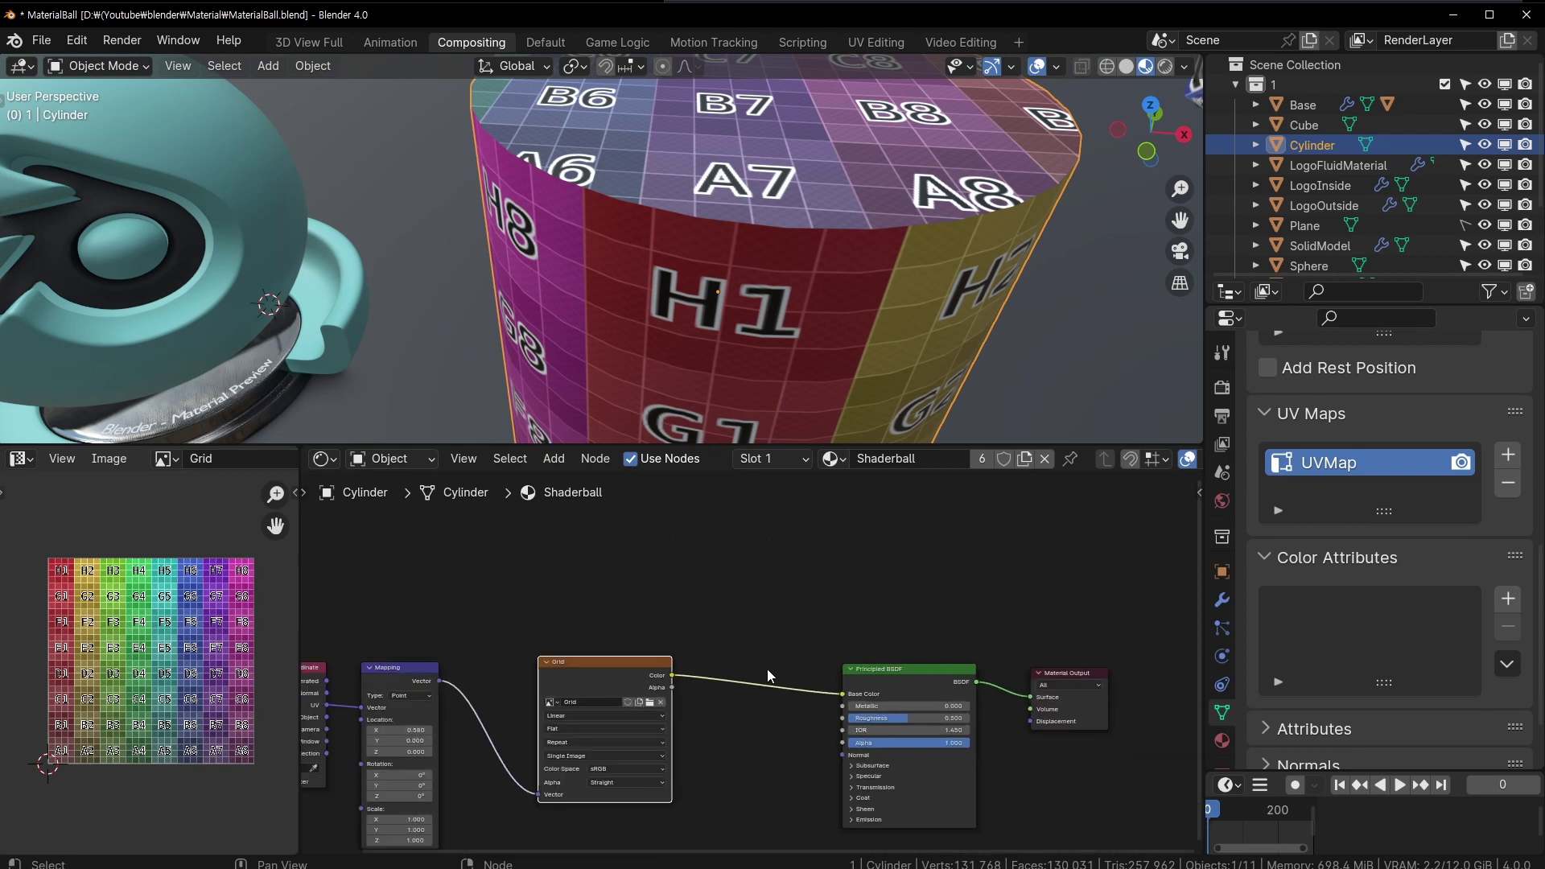
mouse_move(766, 669)
middle_down()
mouse_move(938, 576)
mouse_move(877, 602)
middle_up()
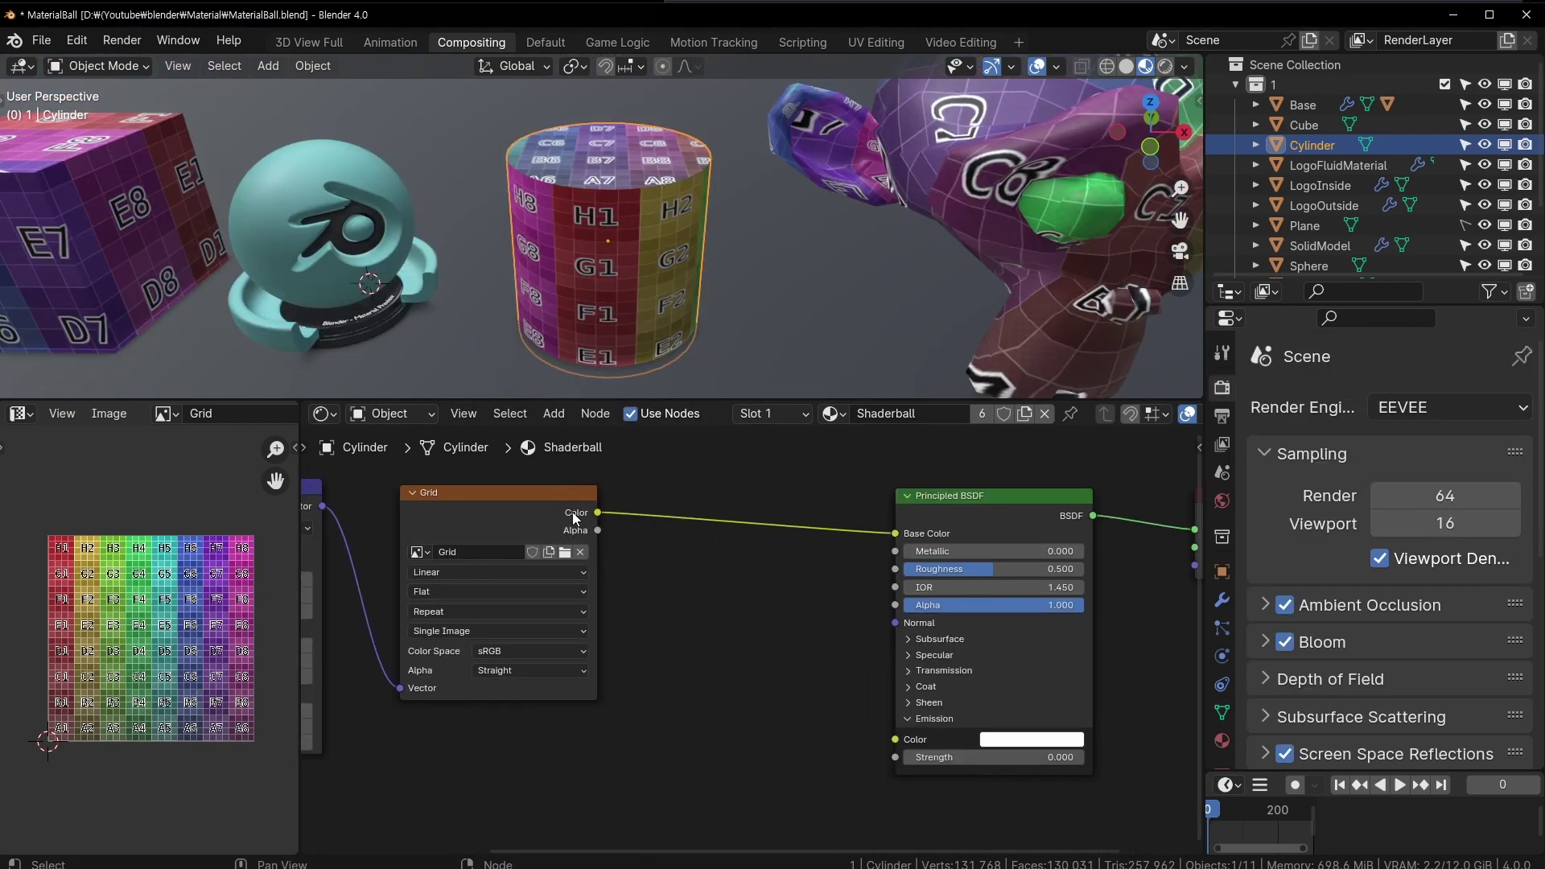
mouse_move(574, 516)
middle_down()
mouse_move(787, 507)
mouse_move(574, 529)
middle_up()
middle_drag(734, 711, 618, 638)
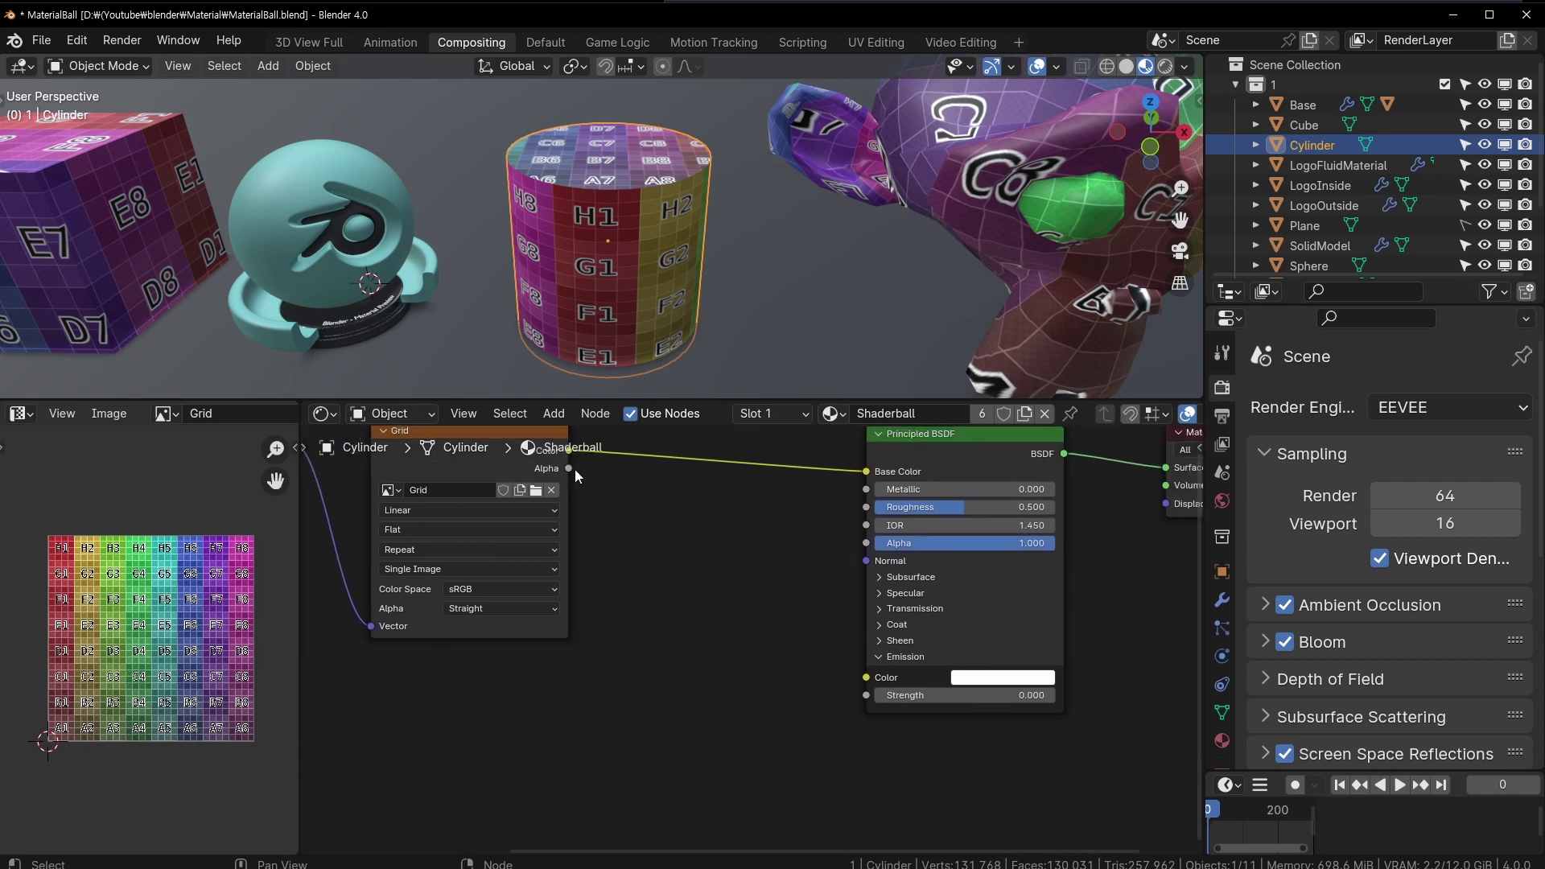
middle_drag(781, 528, 590, 579)
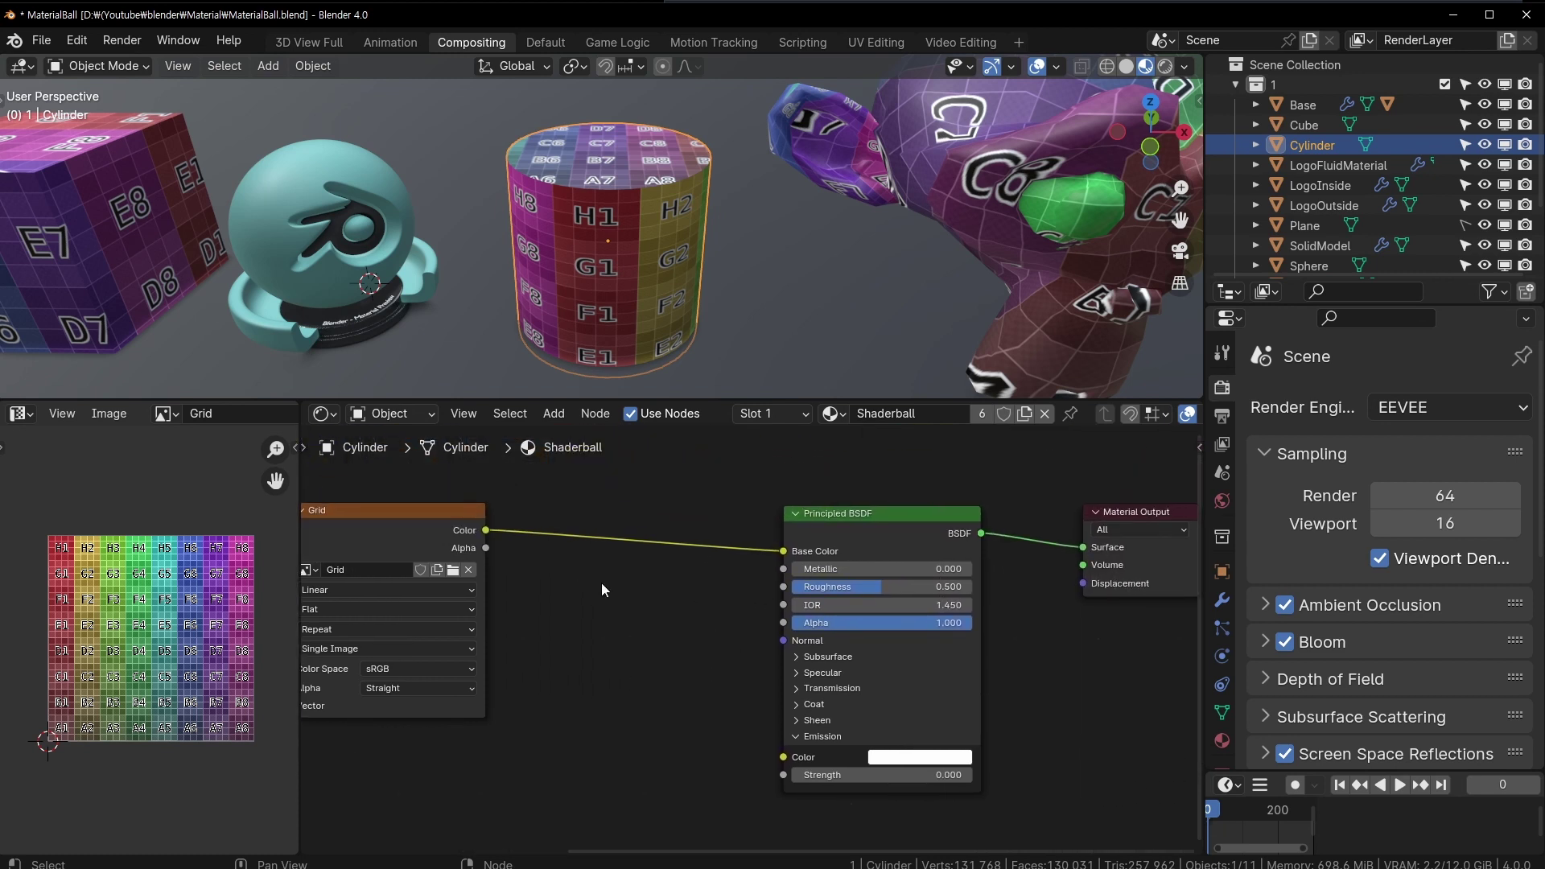
mouse_move(730, 635)
middle_down()
mouse_move(899, 636)
mouse_move(730, 636)
middle_up()
scroll(385, 505, up, 2)
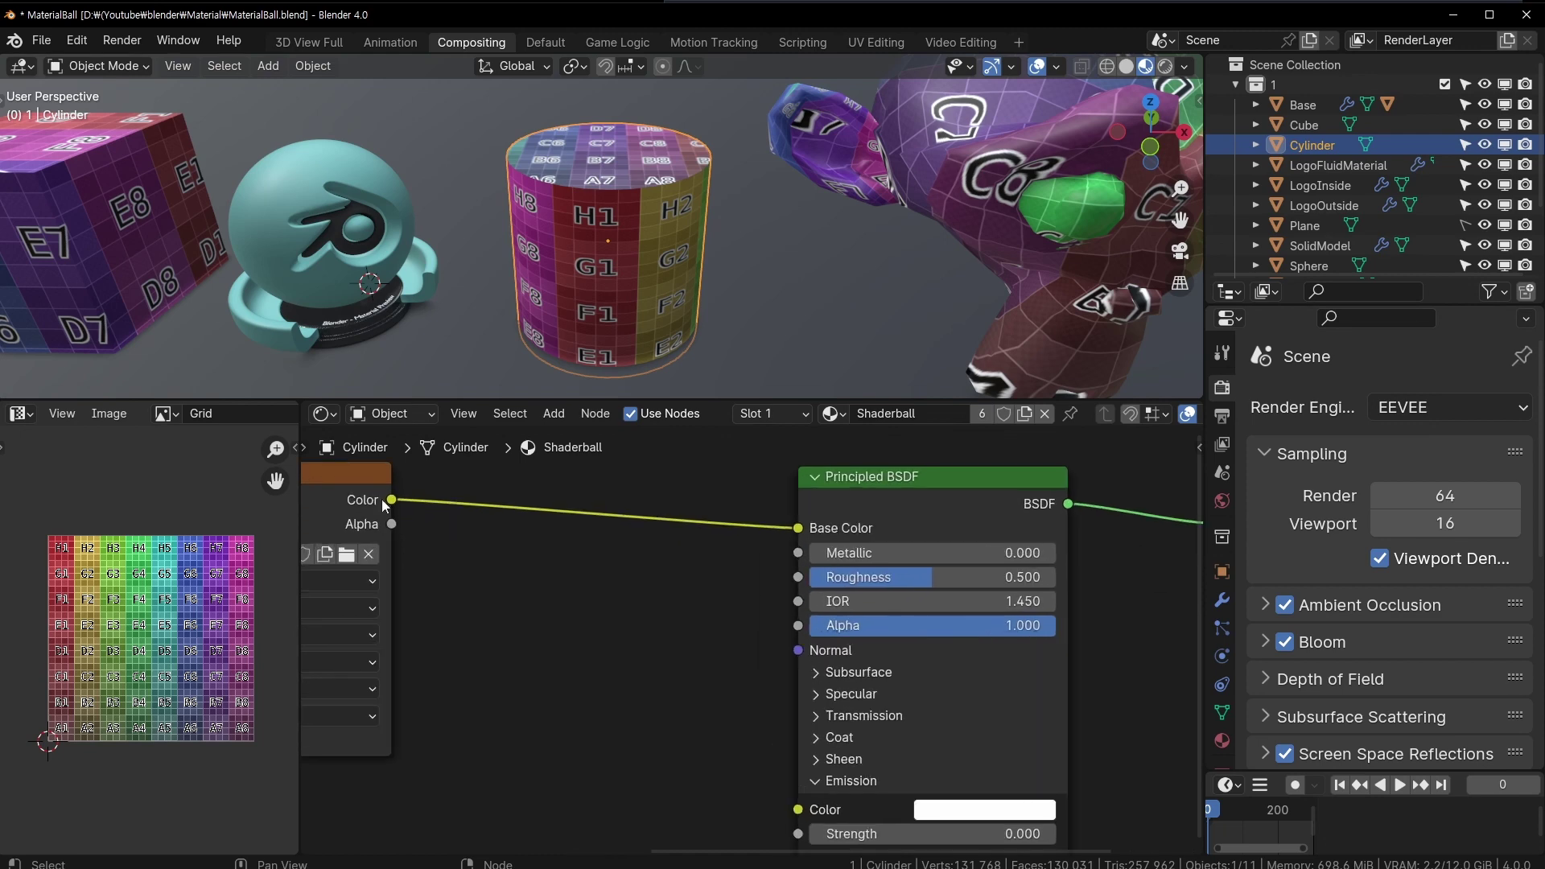
middle_drag(424, 577, 517, 527)
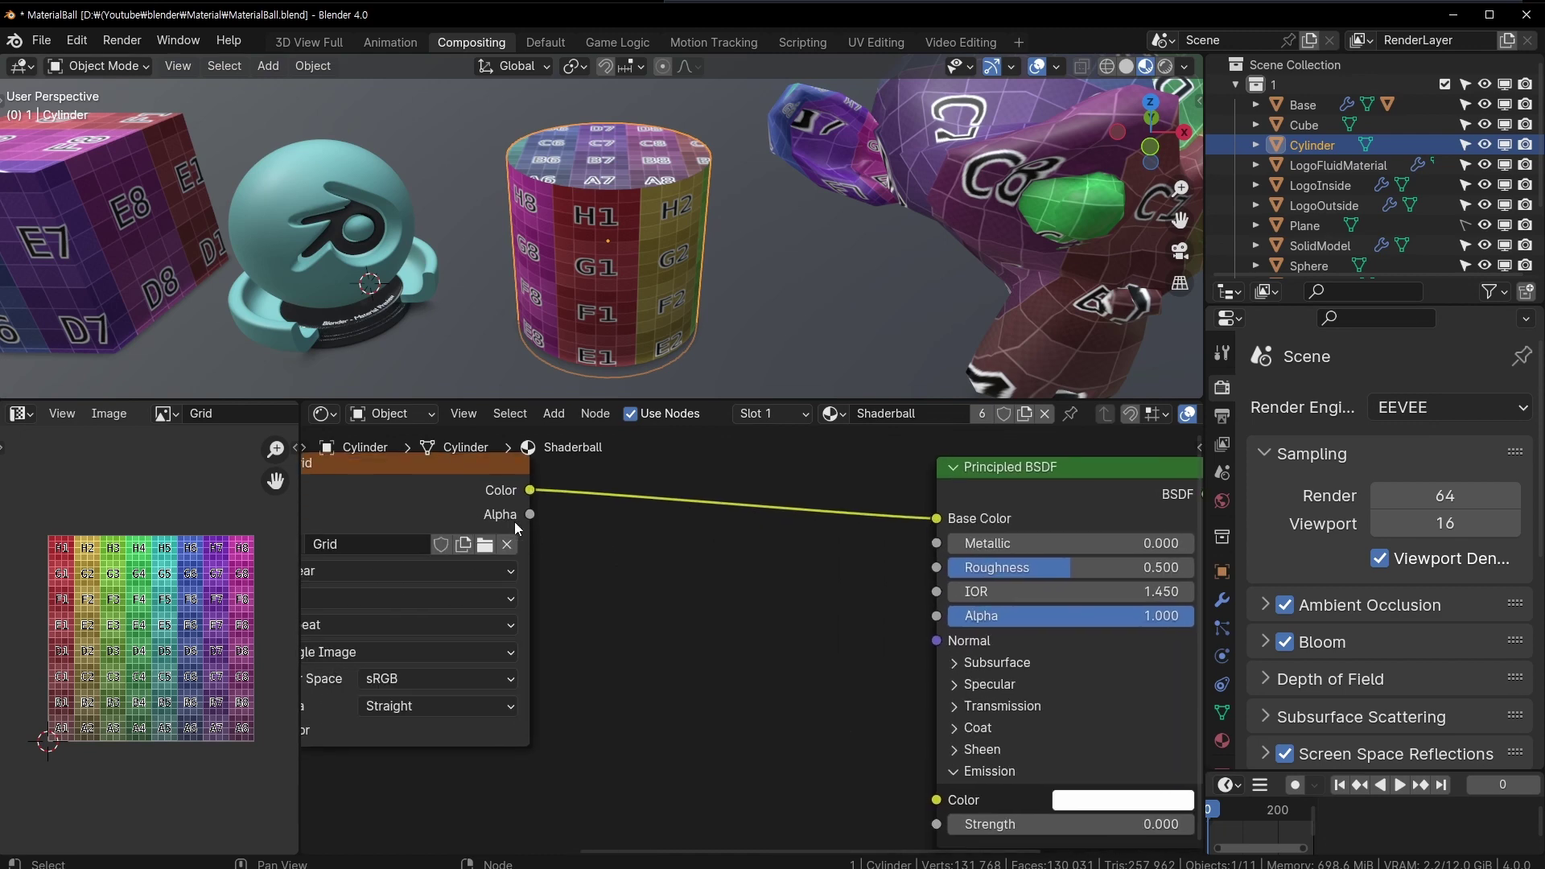
middle_drag(691, 605, 707, 593)
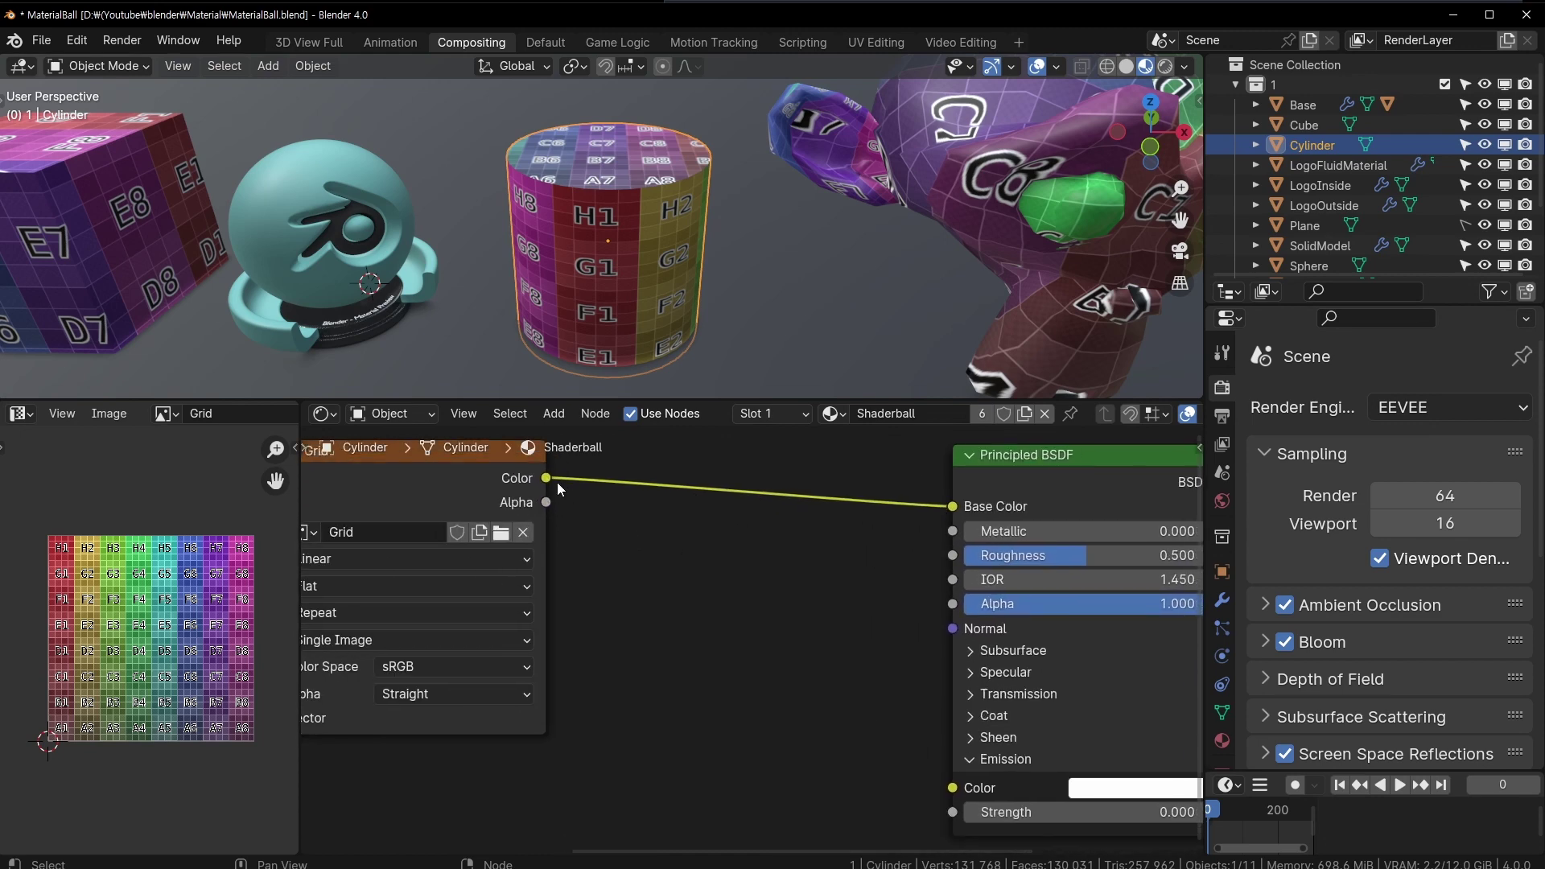
middle_drag(660, 666, 1025, 705)
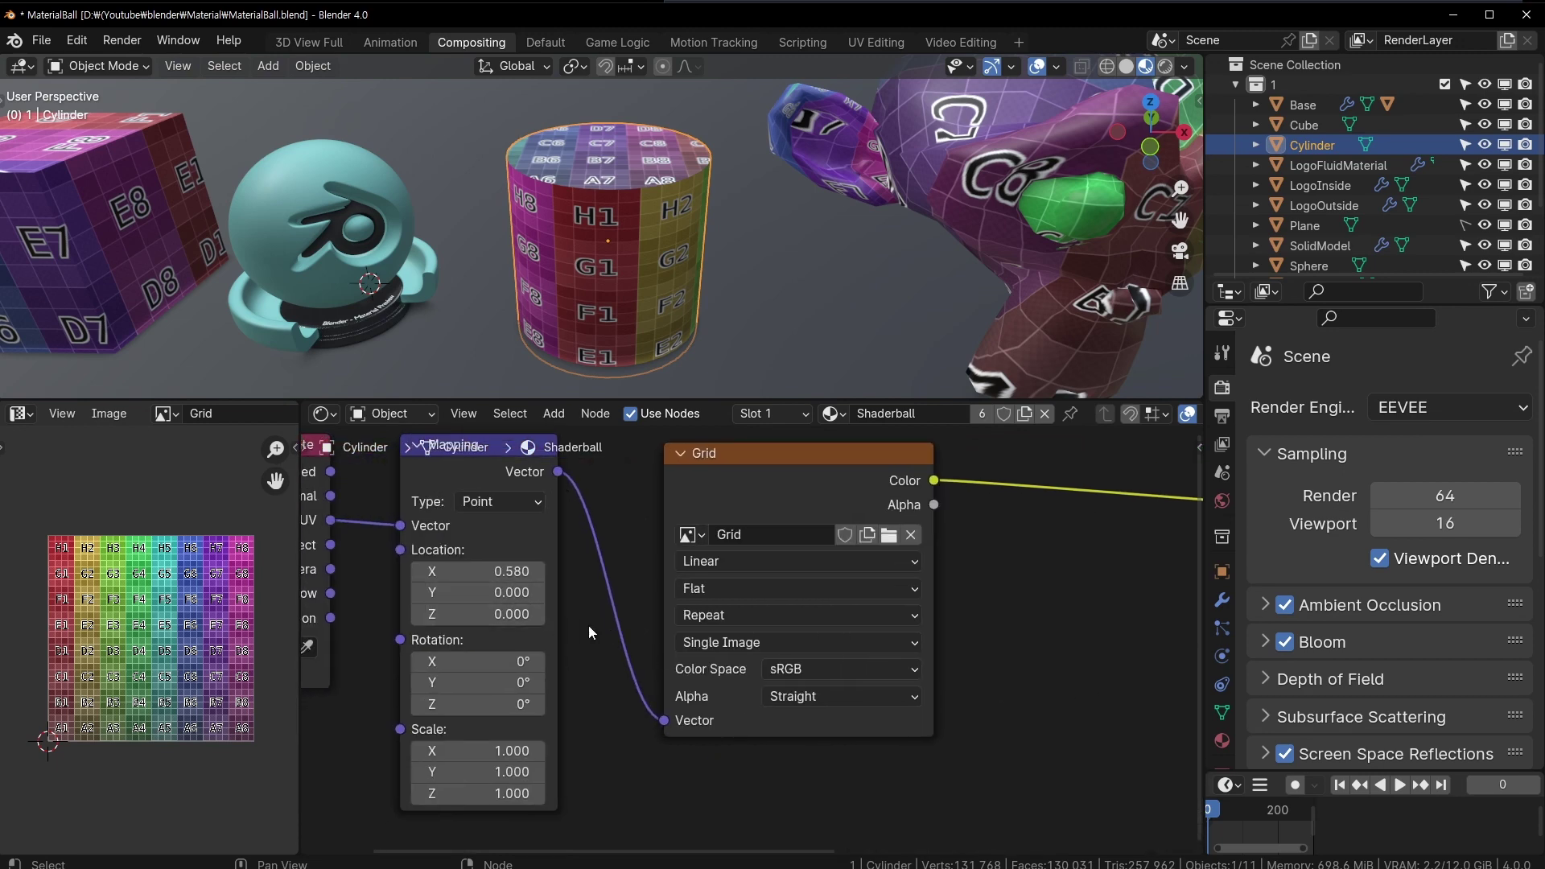
middle_drag(591, 625, 564, 596)
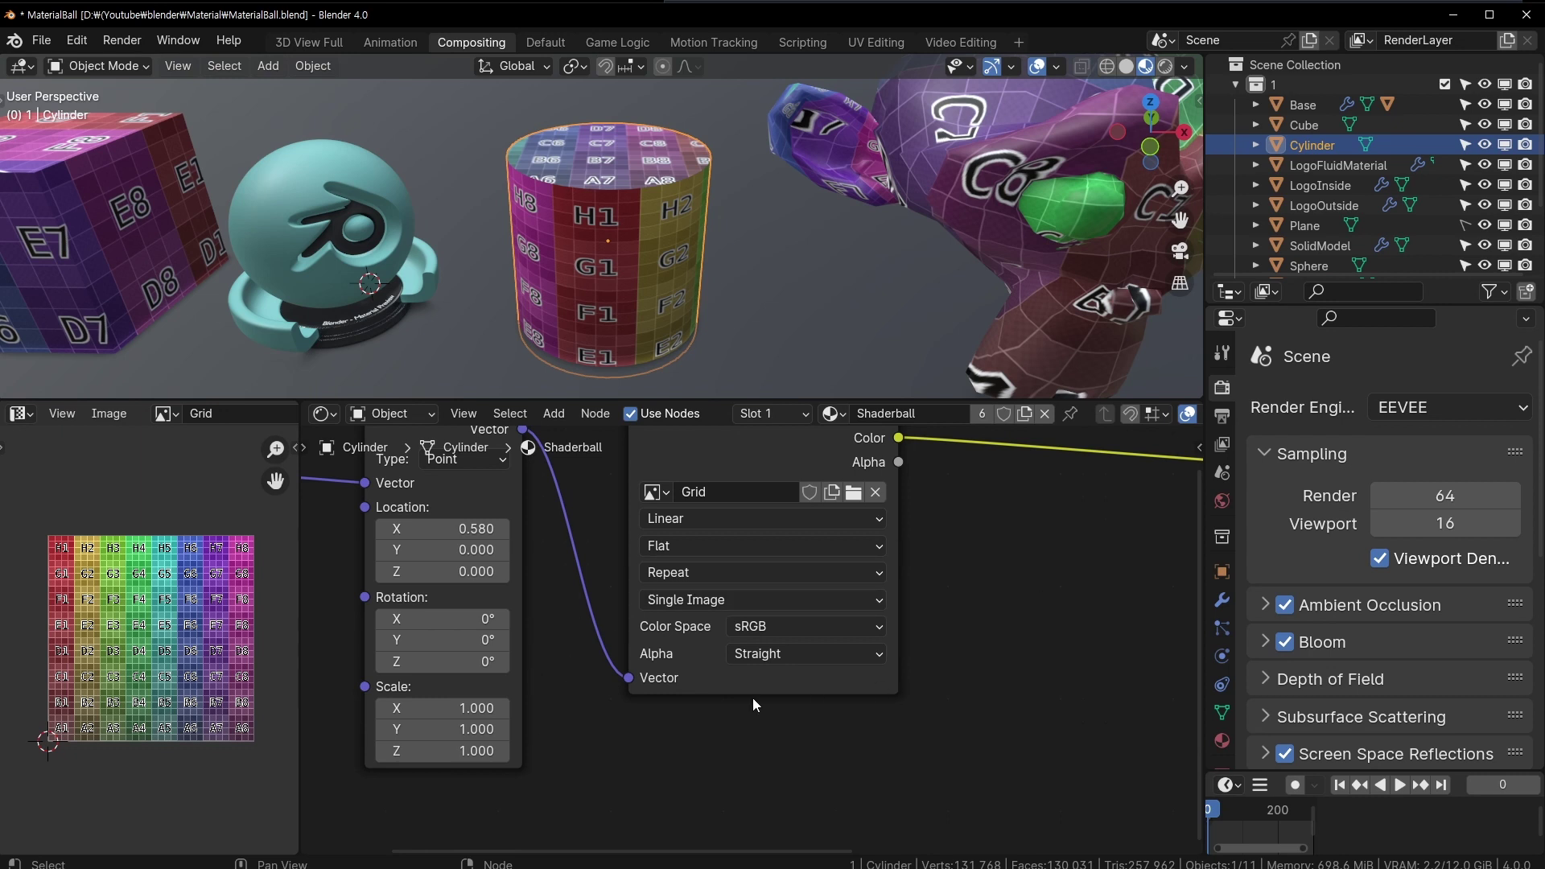
middle_drag(768, 690, 322, 735)
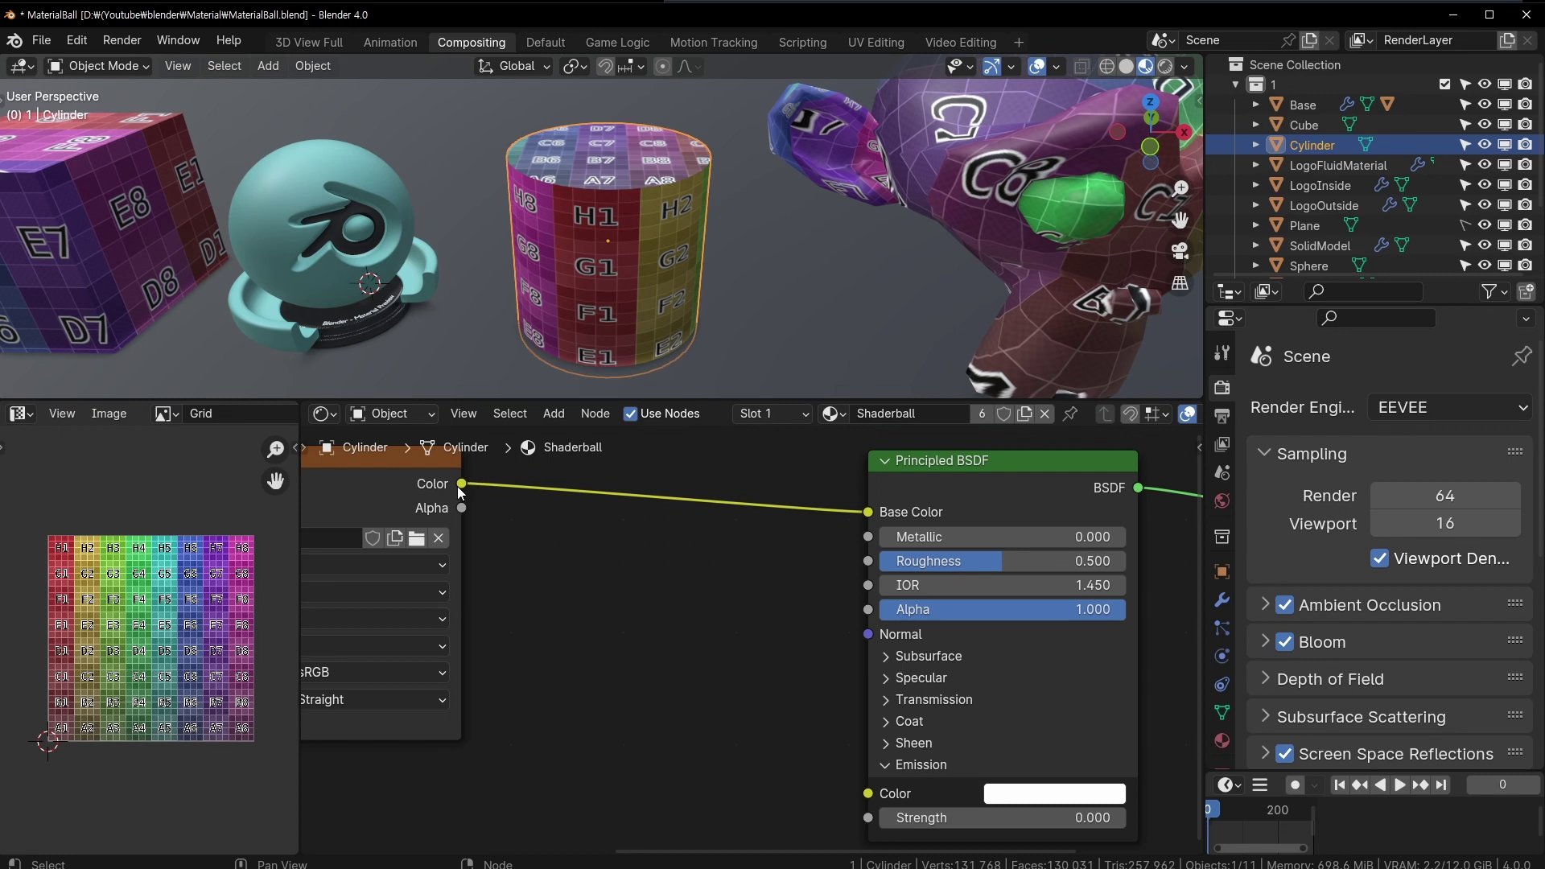
drag(464, 489, 843, 536)
- Disconnect Grid from Base Color and set the base colour to pale lavender
ctrl+right_drag(800, 499, 659, 573)
key(shift+a)
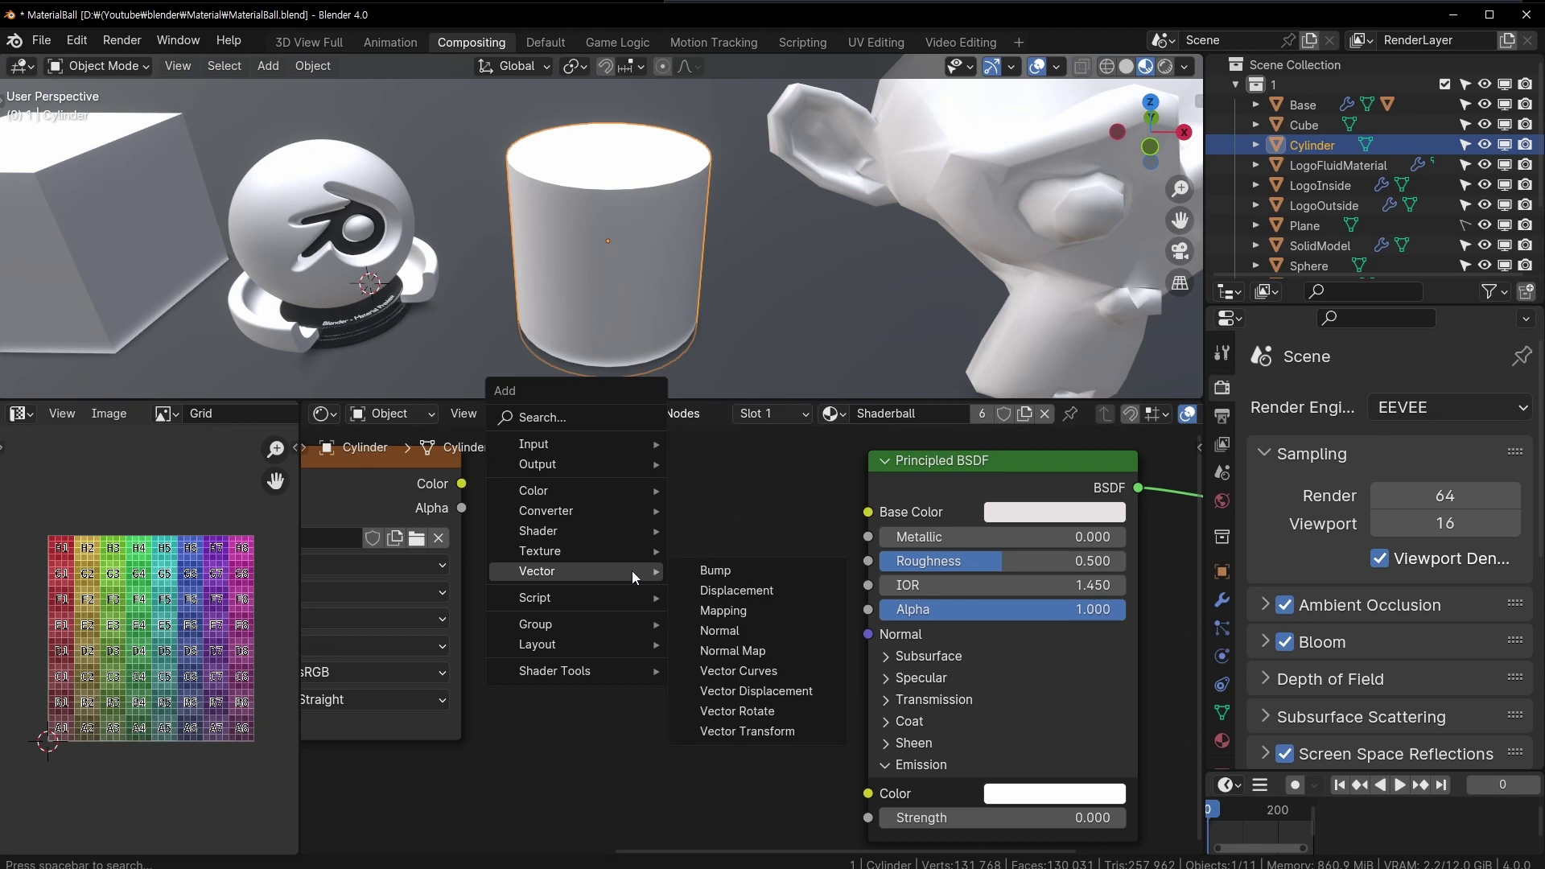
click(1052, 517)
click(1094, 359)
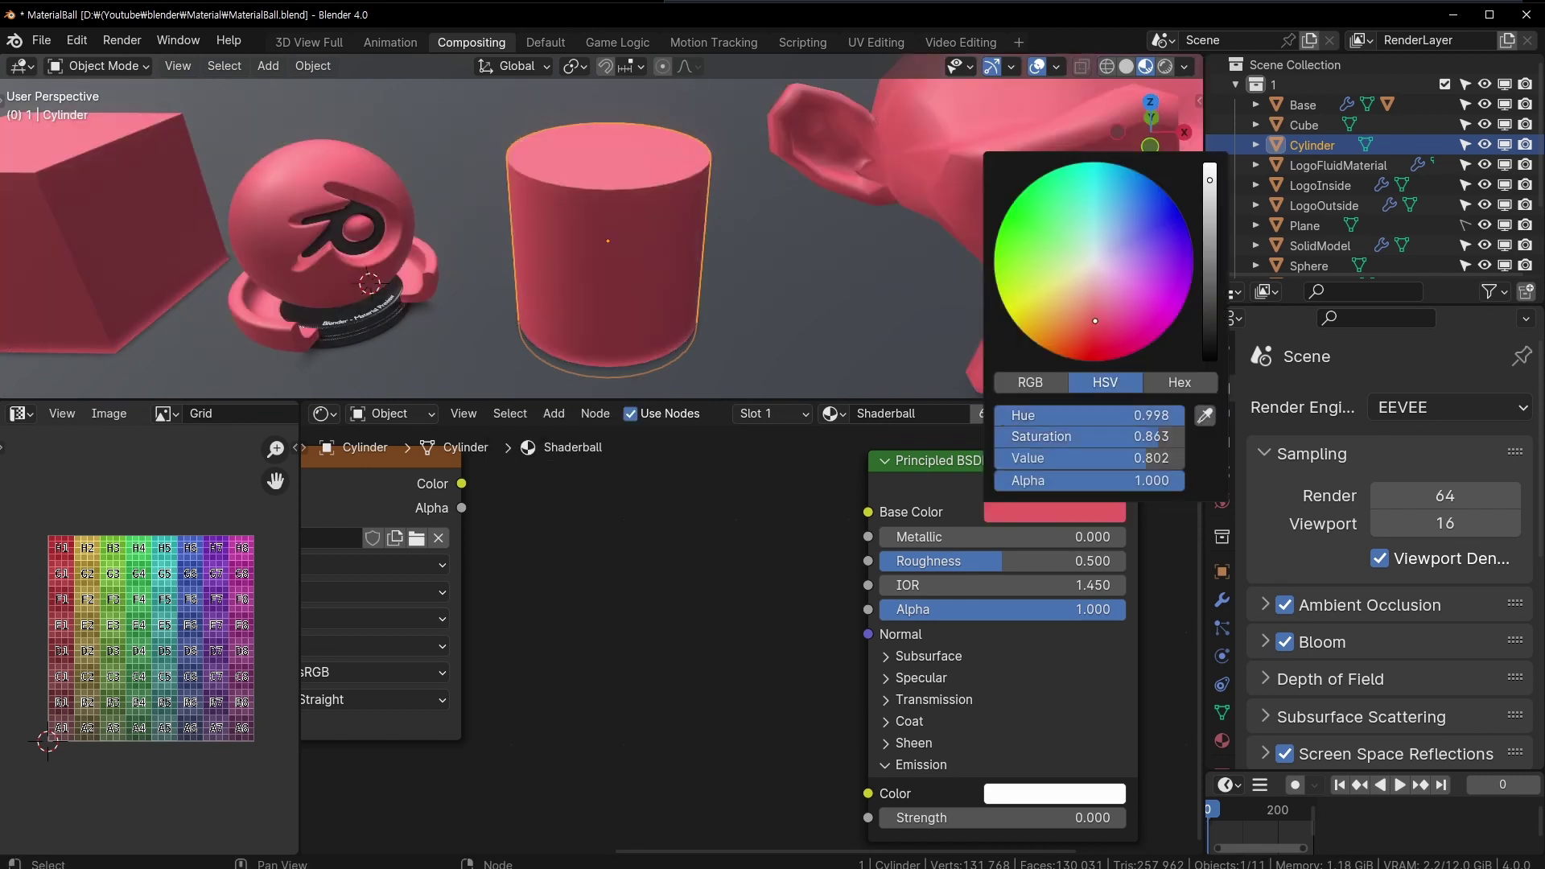
click(1030, 382)
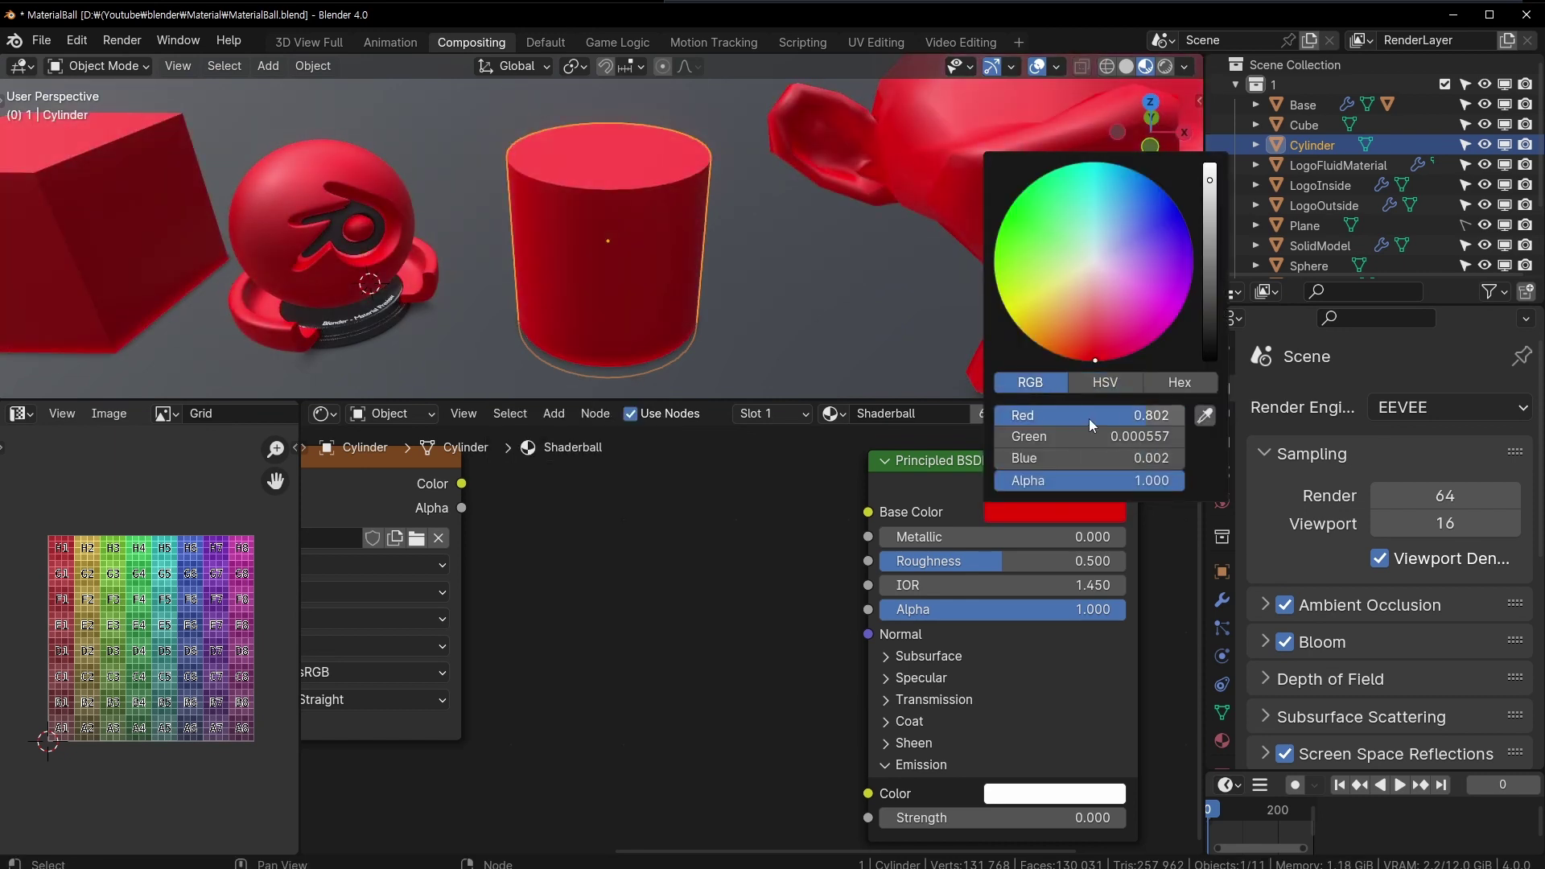
drag(1089, 435, 1183, 458)
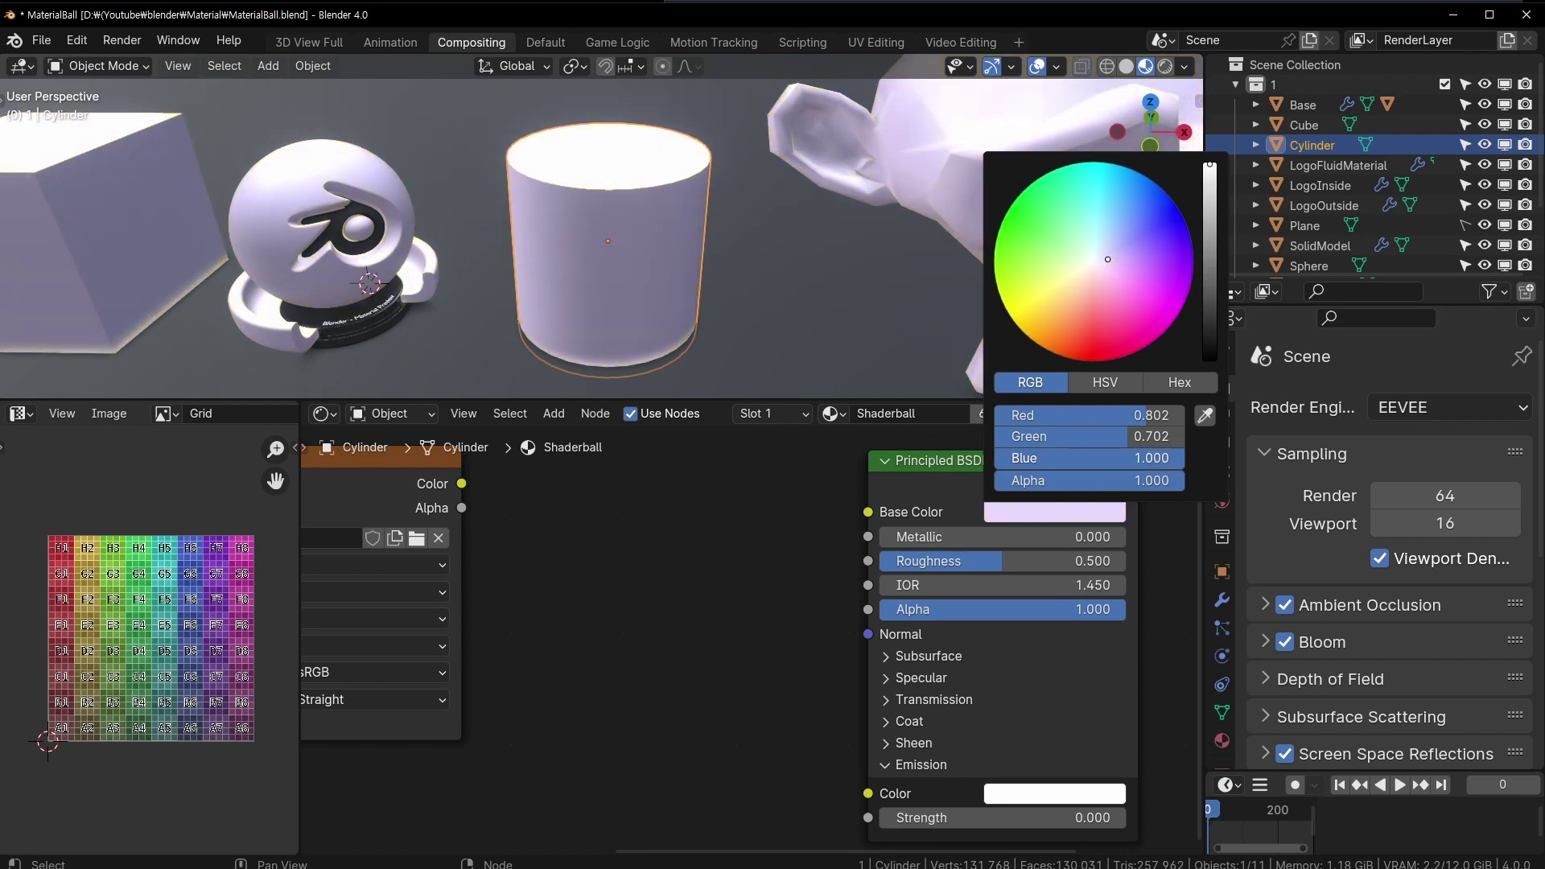
- Add a Value node, link it to Base Color and test values, ending at 0
key(shift+a)
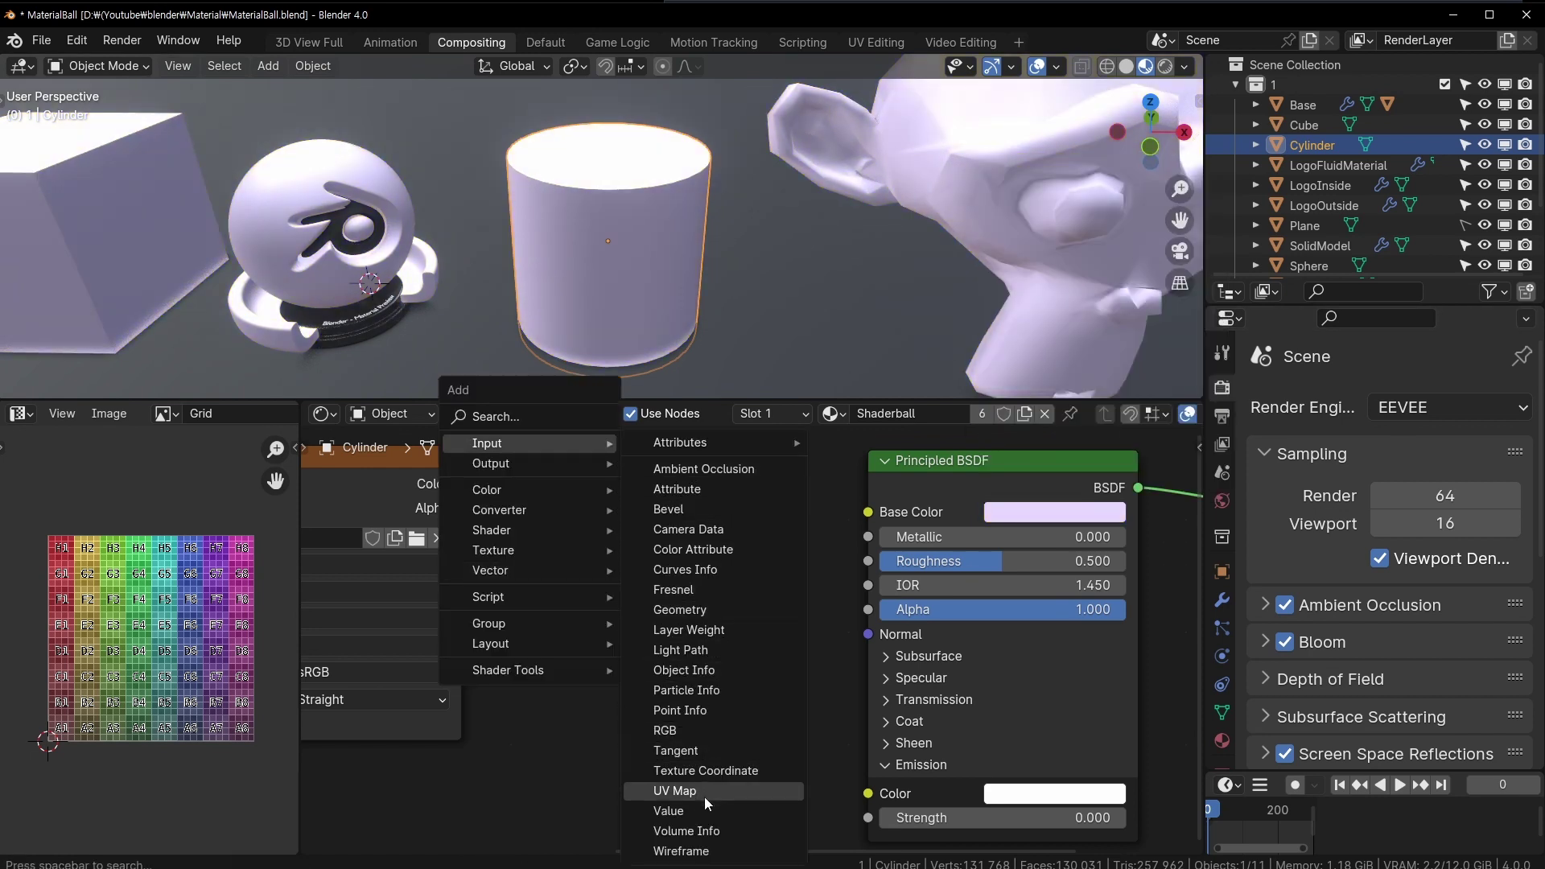
click(672, 810)
click(658, 585)
middle_drag(658, 585, 626, 603)
click(621, 631)
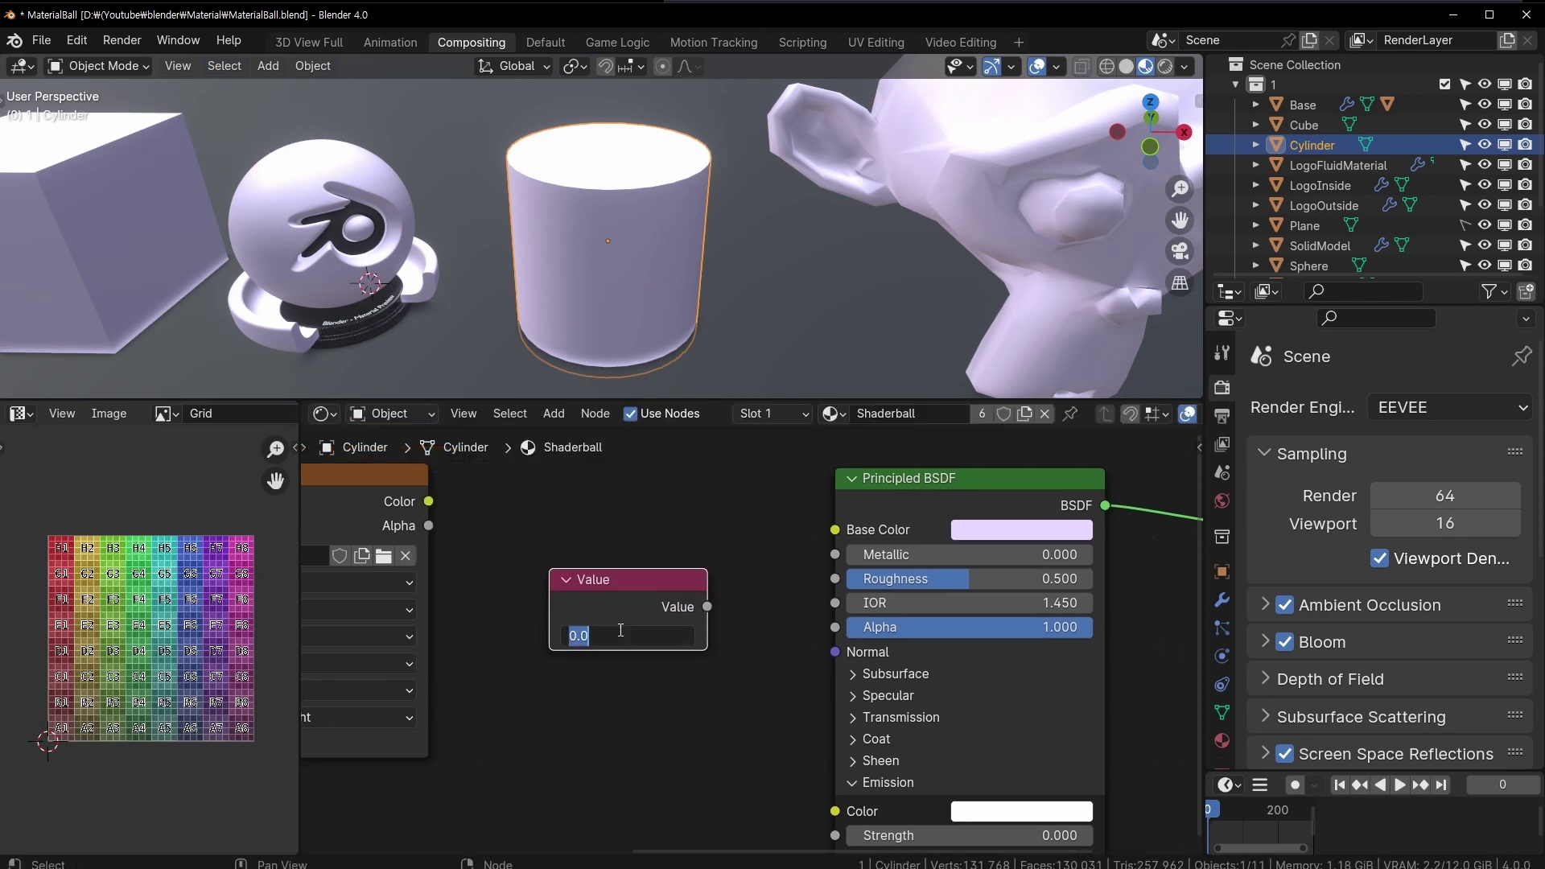
key(Return)
drag(706, 607, 834, 531)
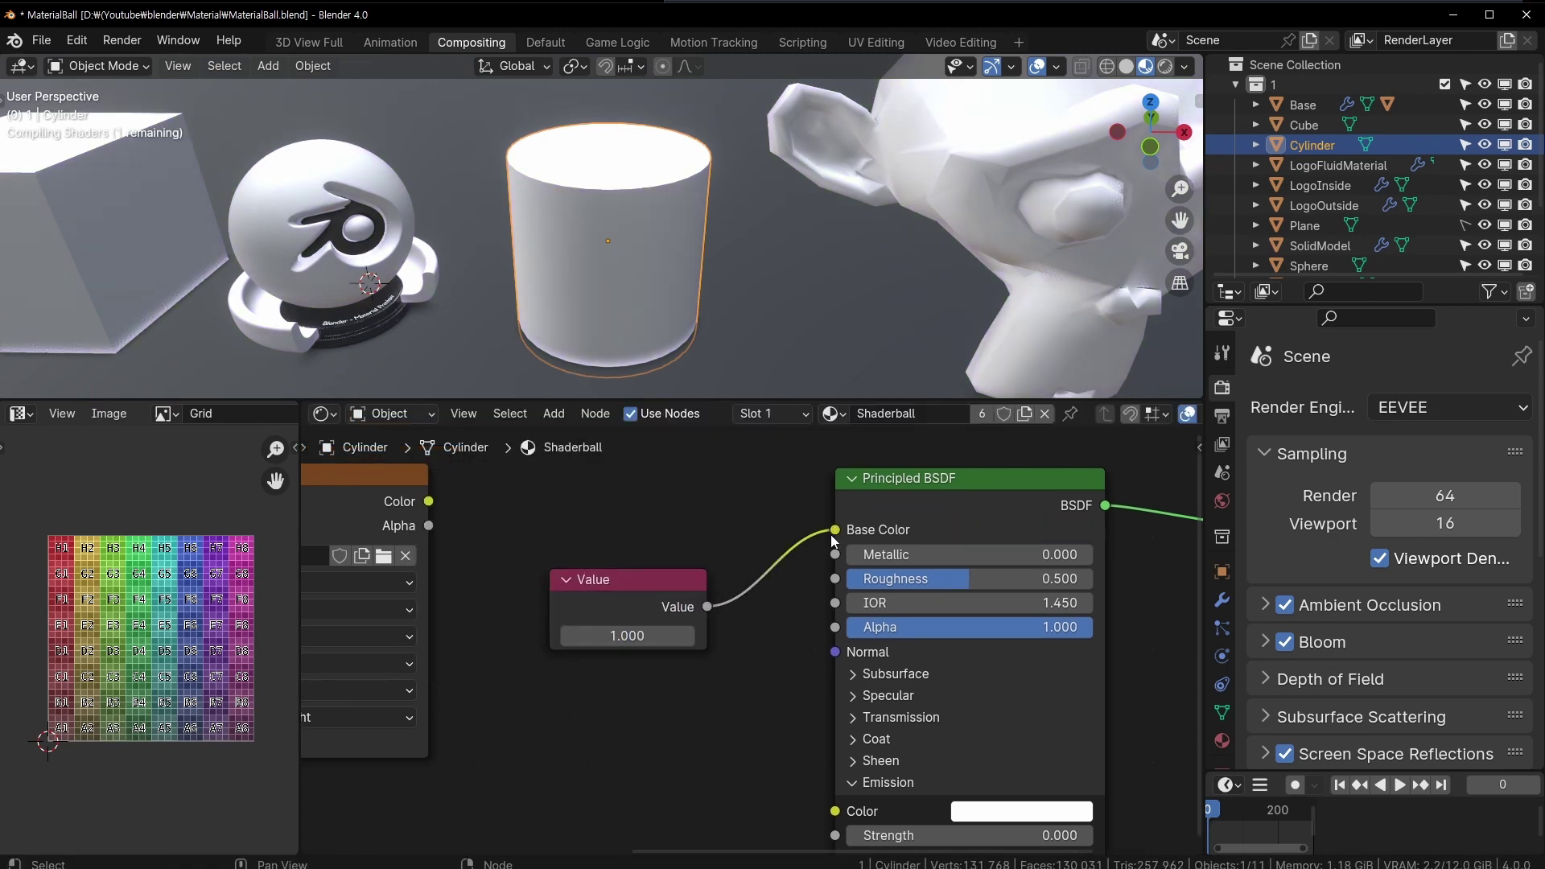
mouse_move(627, 635)
mouse_down()
mouse_move(805, 636)
mouse_move(639, 635)
mouse_up()
key(BackSpace)
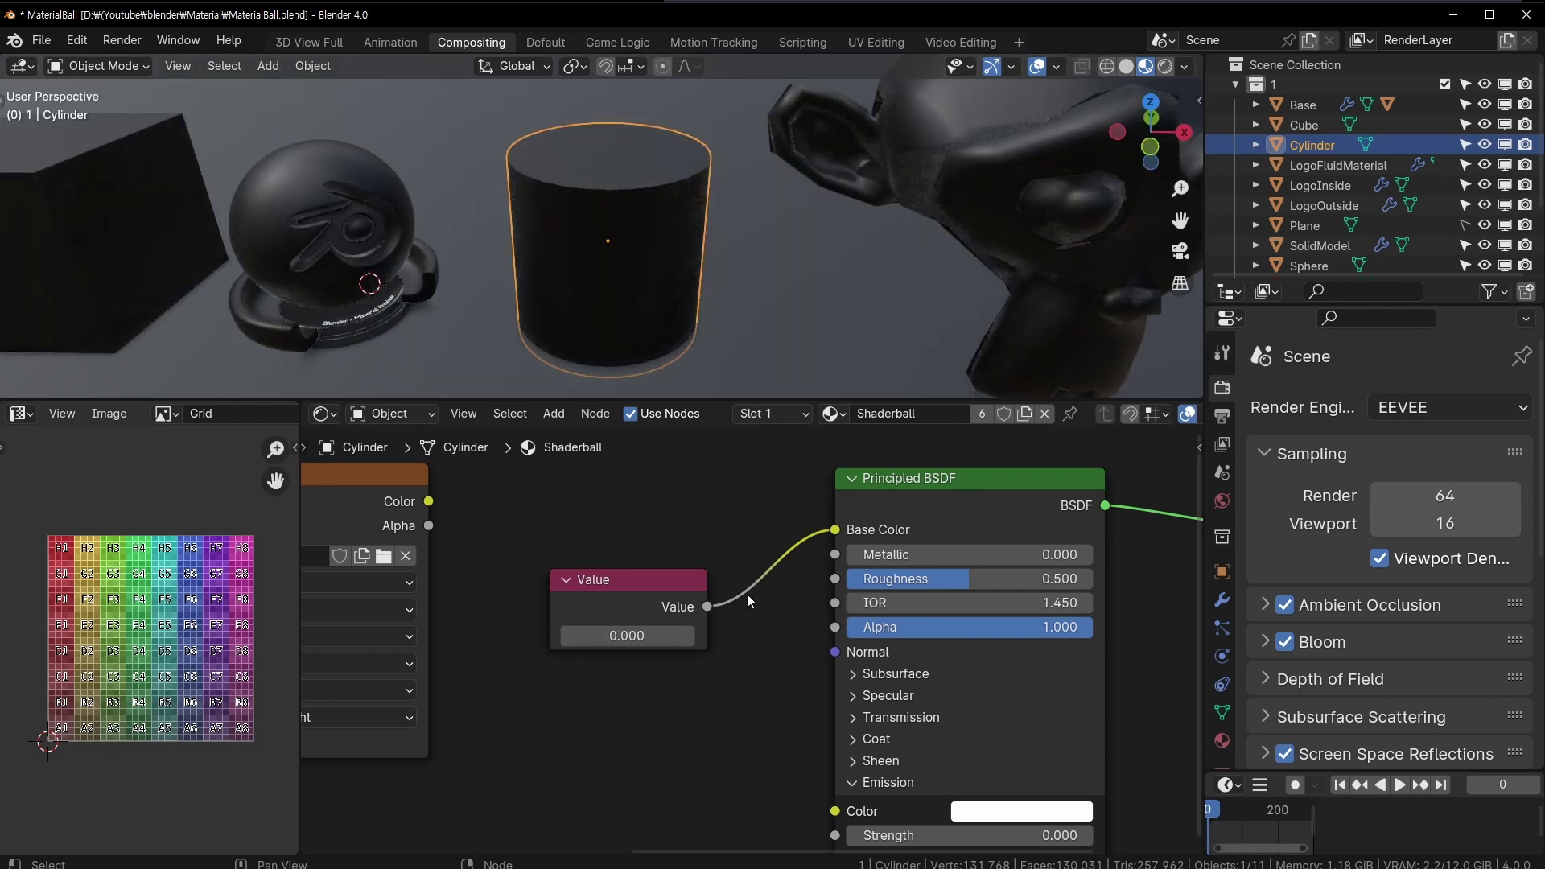
- Cut the Value node's link to Base Color and move it lower in the tree
drag(648, 578, 518, 818)
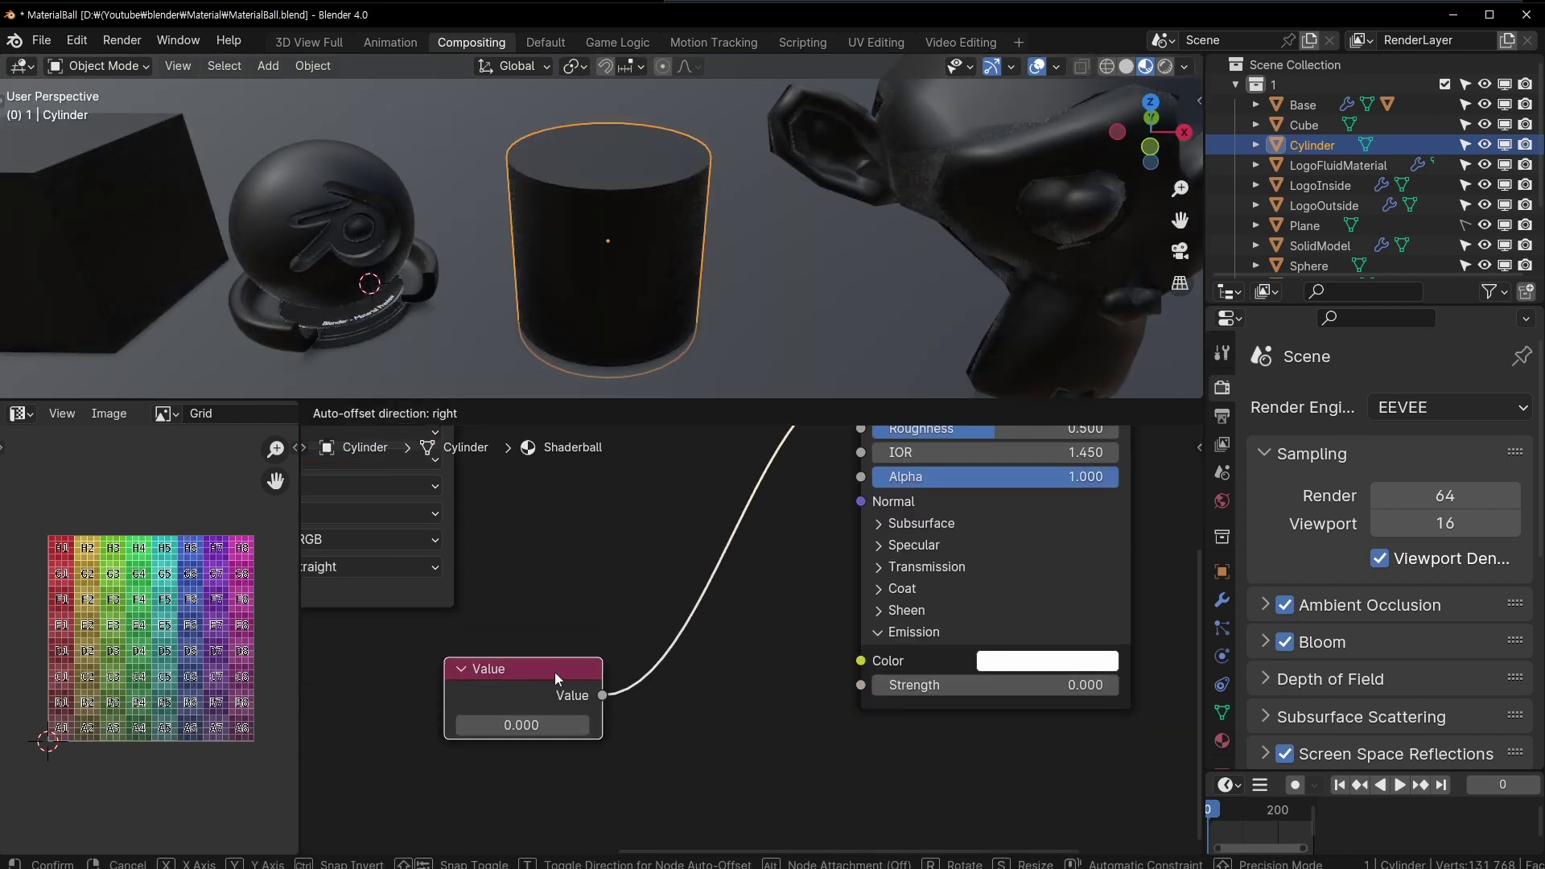
middle_drag(715, 725, 676, 694)
ctrl+right_drag(641, 610, 709, 724)
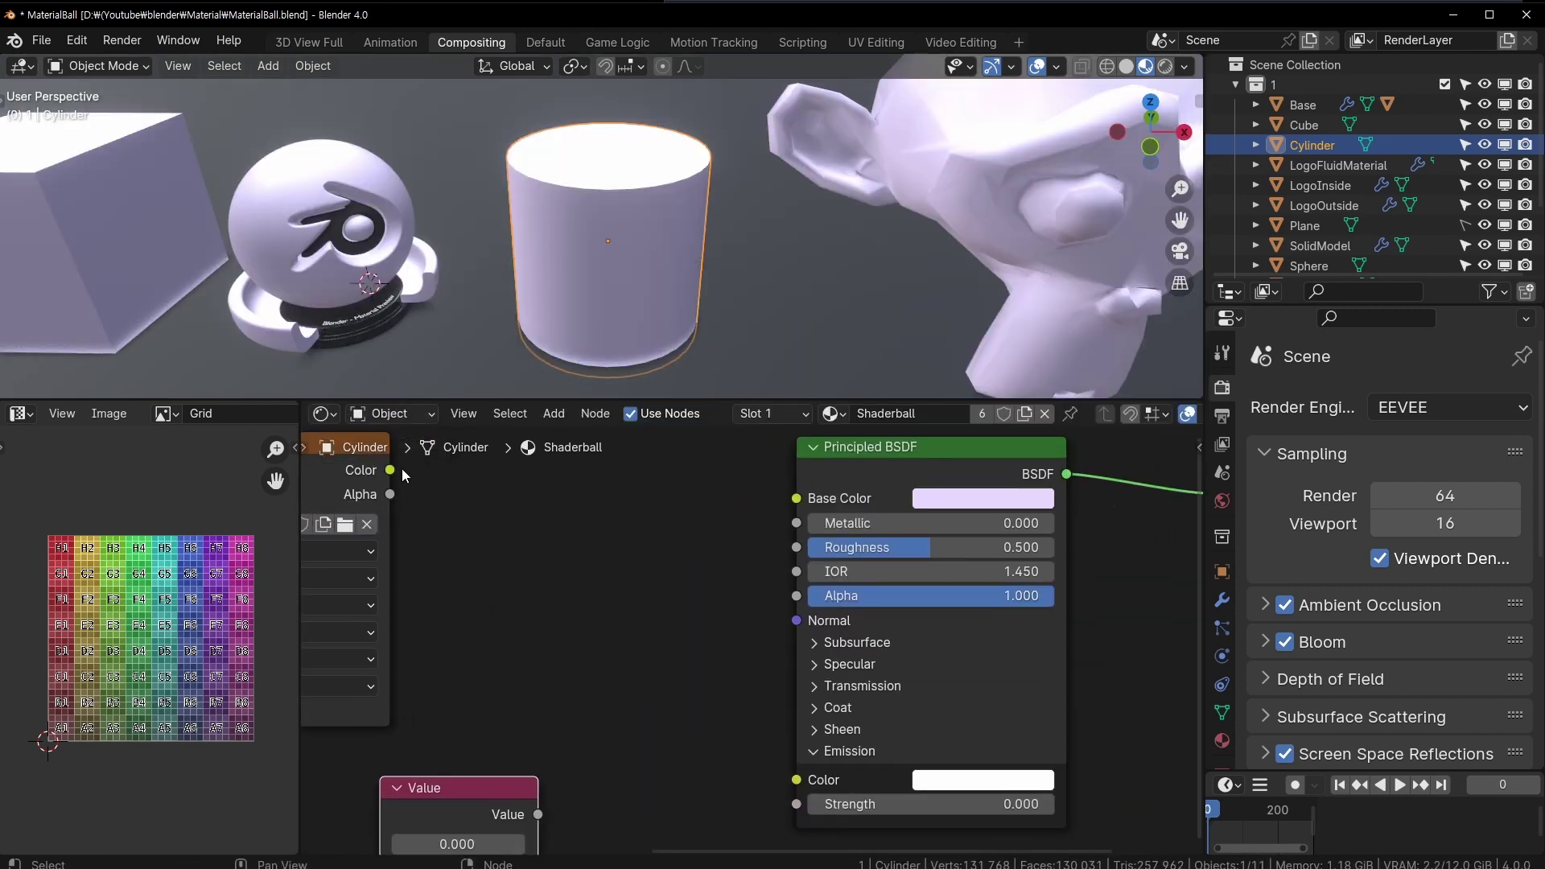
key(Home)
middle_drag(675, 799, 665, 744)
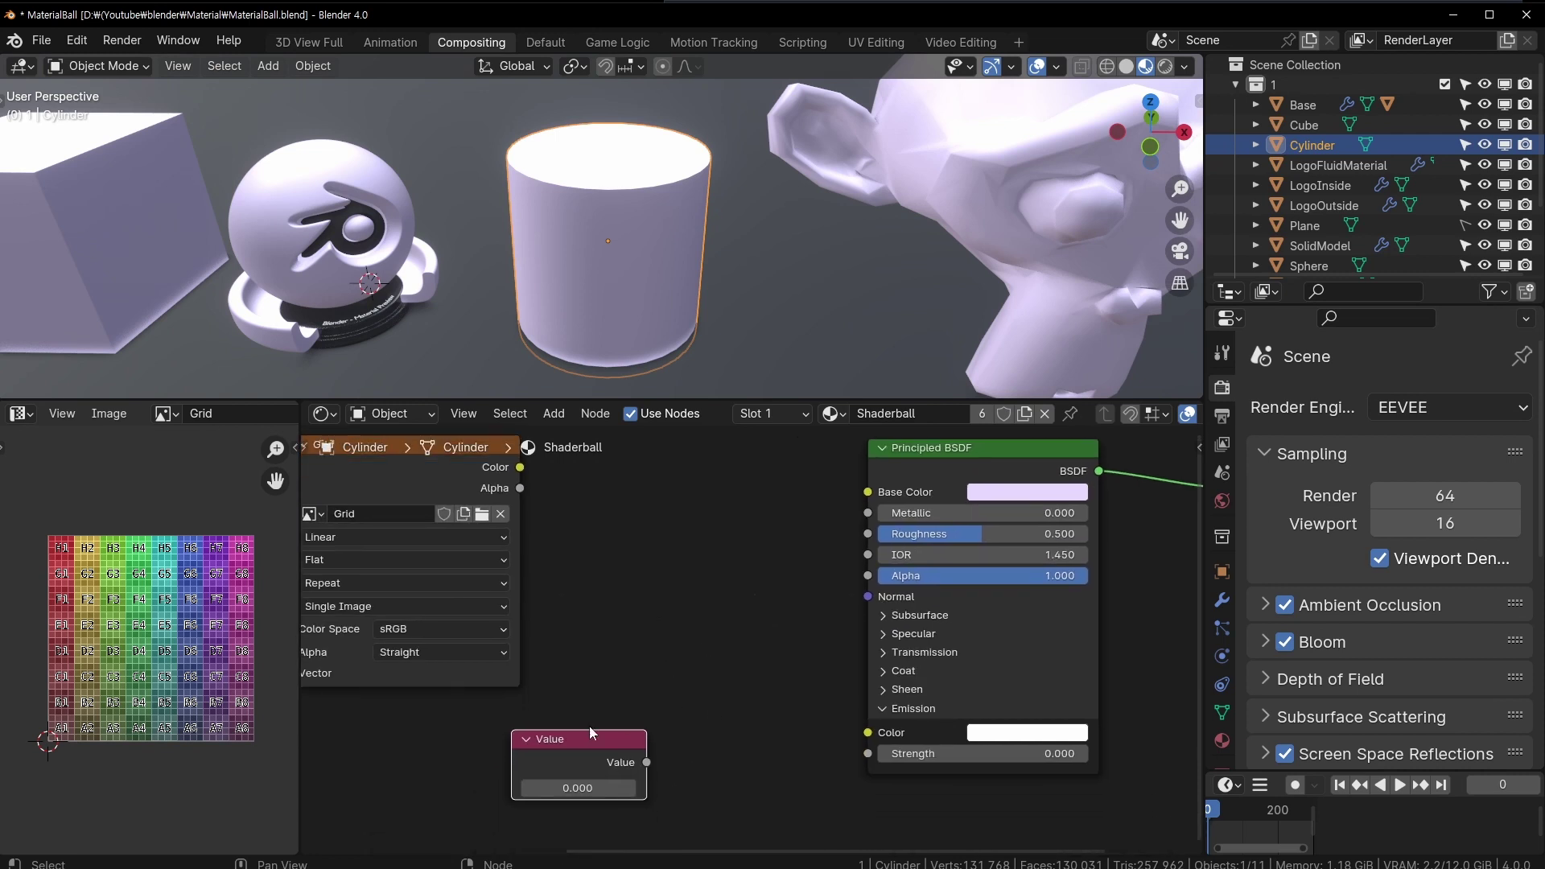
drag(587, 736, 563, 812)
middle_drag(559, 507, 485, 560)
- Reconnect the Grid texture's Color output to the Principled BSDF Base Color
drag(463, 521, 549, 572)
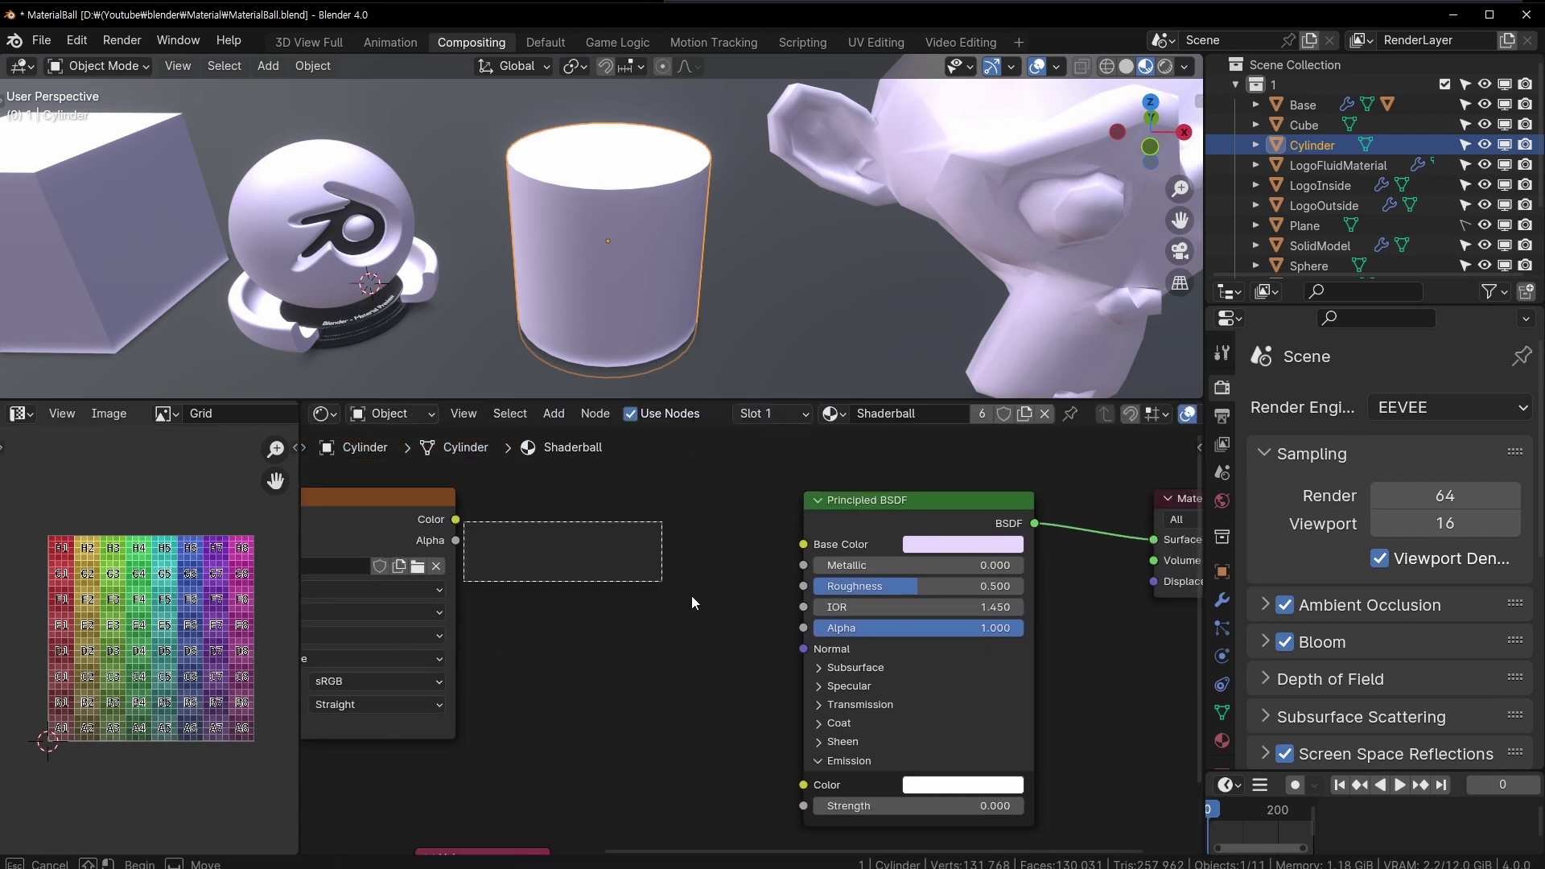
drag(453, 520, 852, 548)
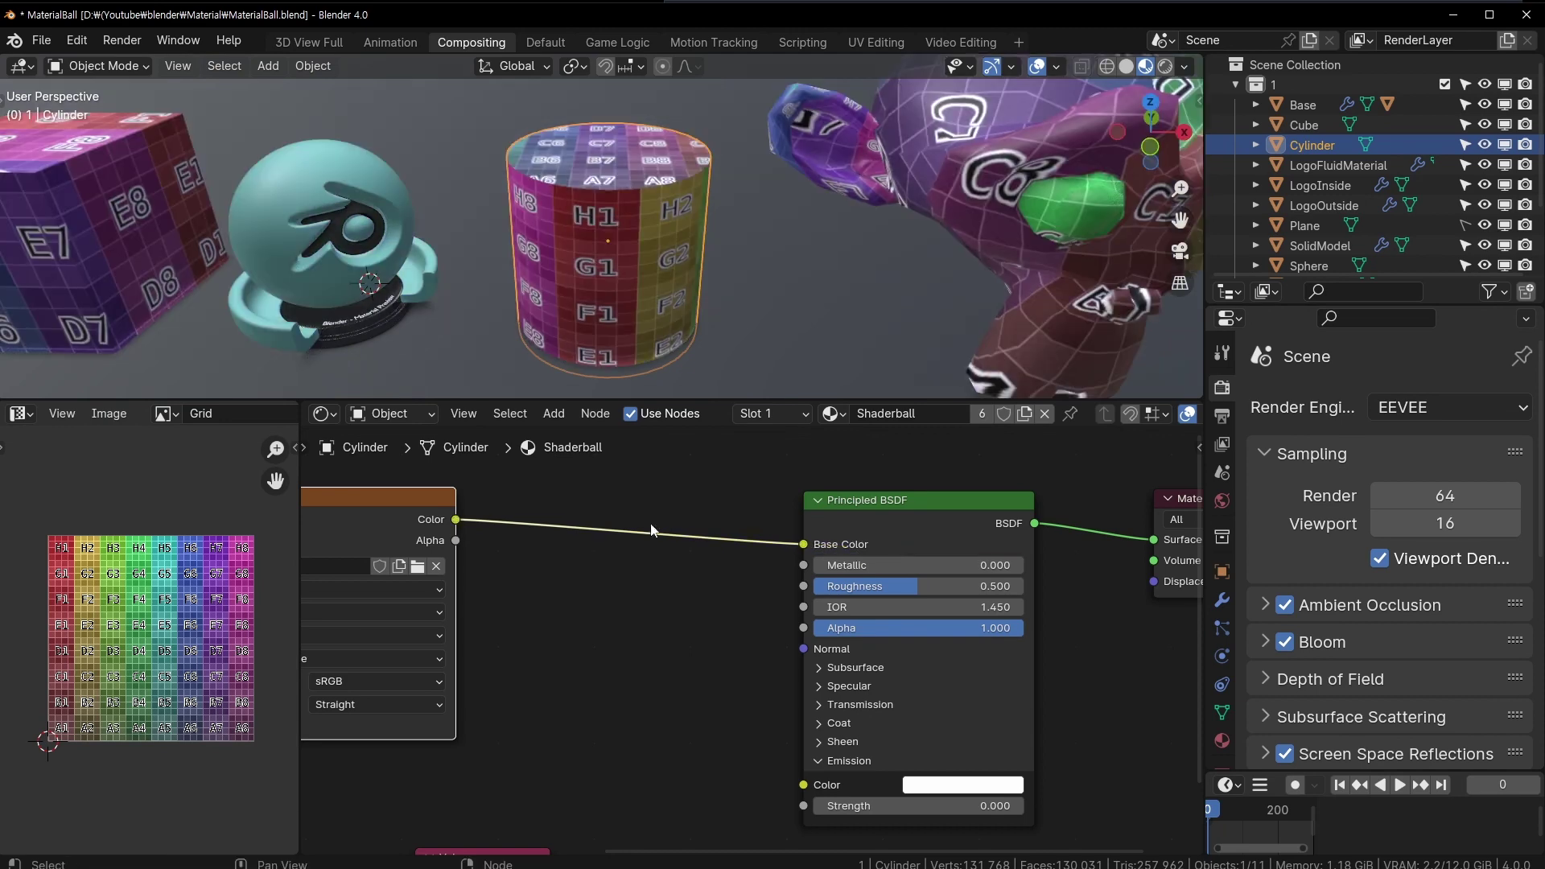
mouse_move(455, 520)
mouse_down()
mouse_move(727, 704)
mouse_move(793, 782)
mouse_up()
scroll(757, 772, up, 3)
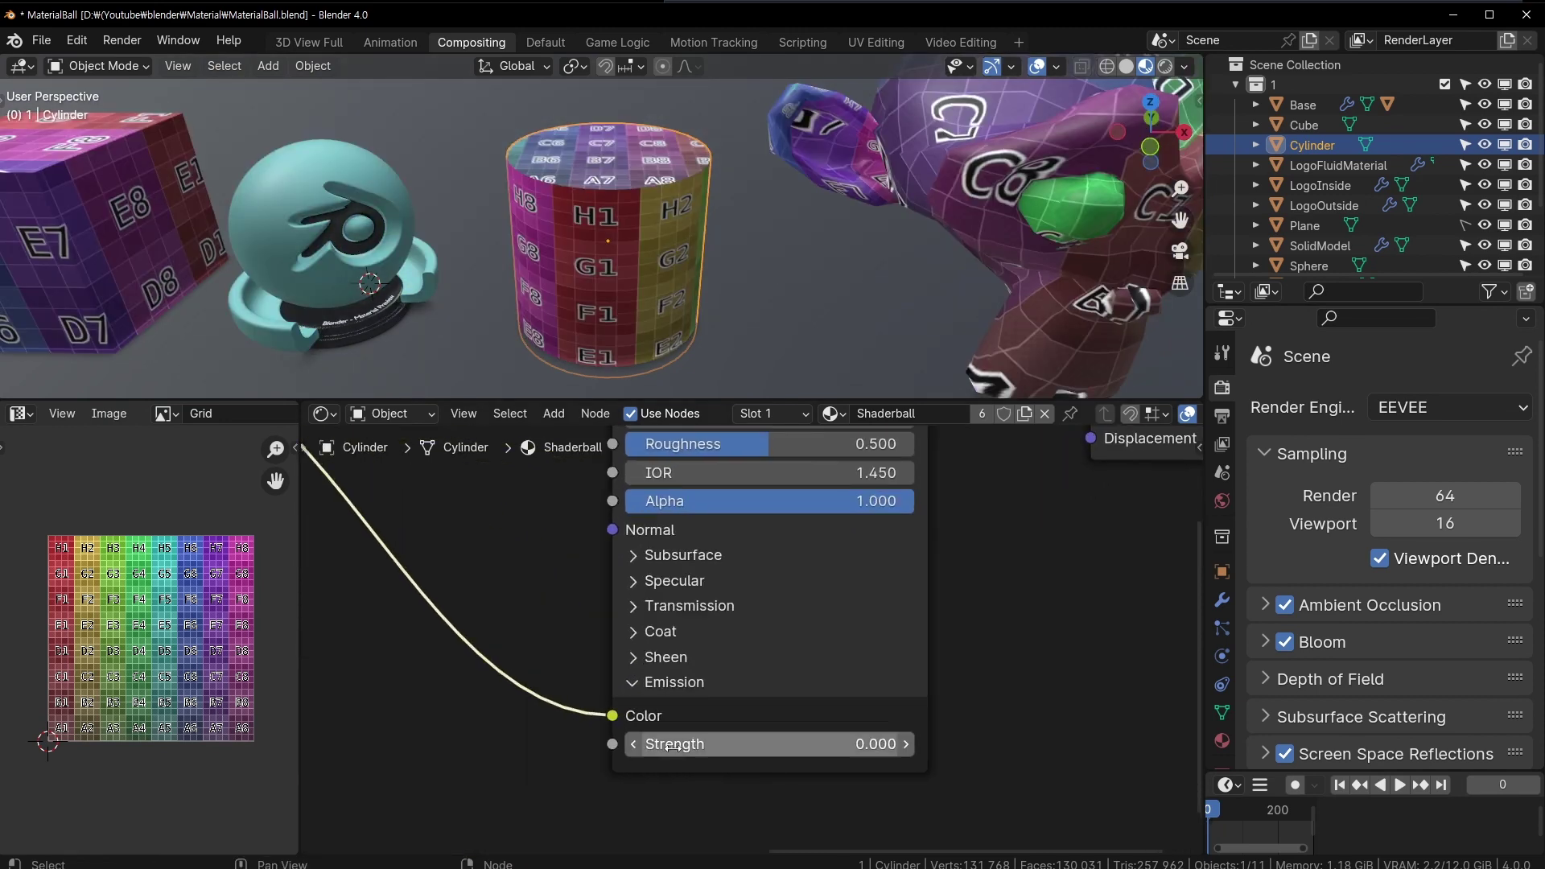
- Place the 0.030 Value node by the Emission inputs, linking it to Emission Strength and Grid Color to Emission Color
drag(407, 775, 595, 749)
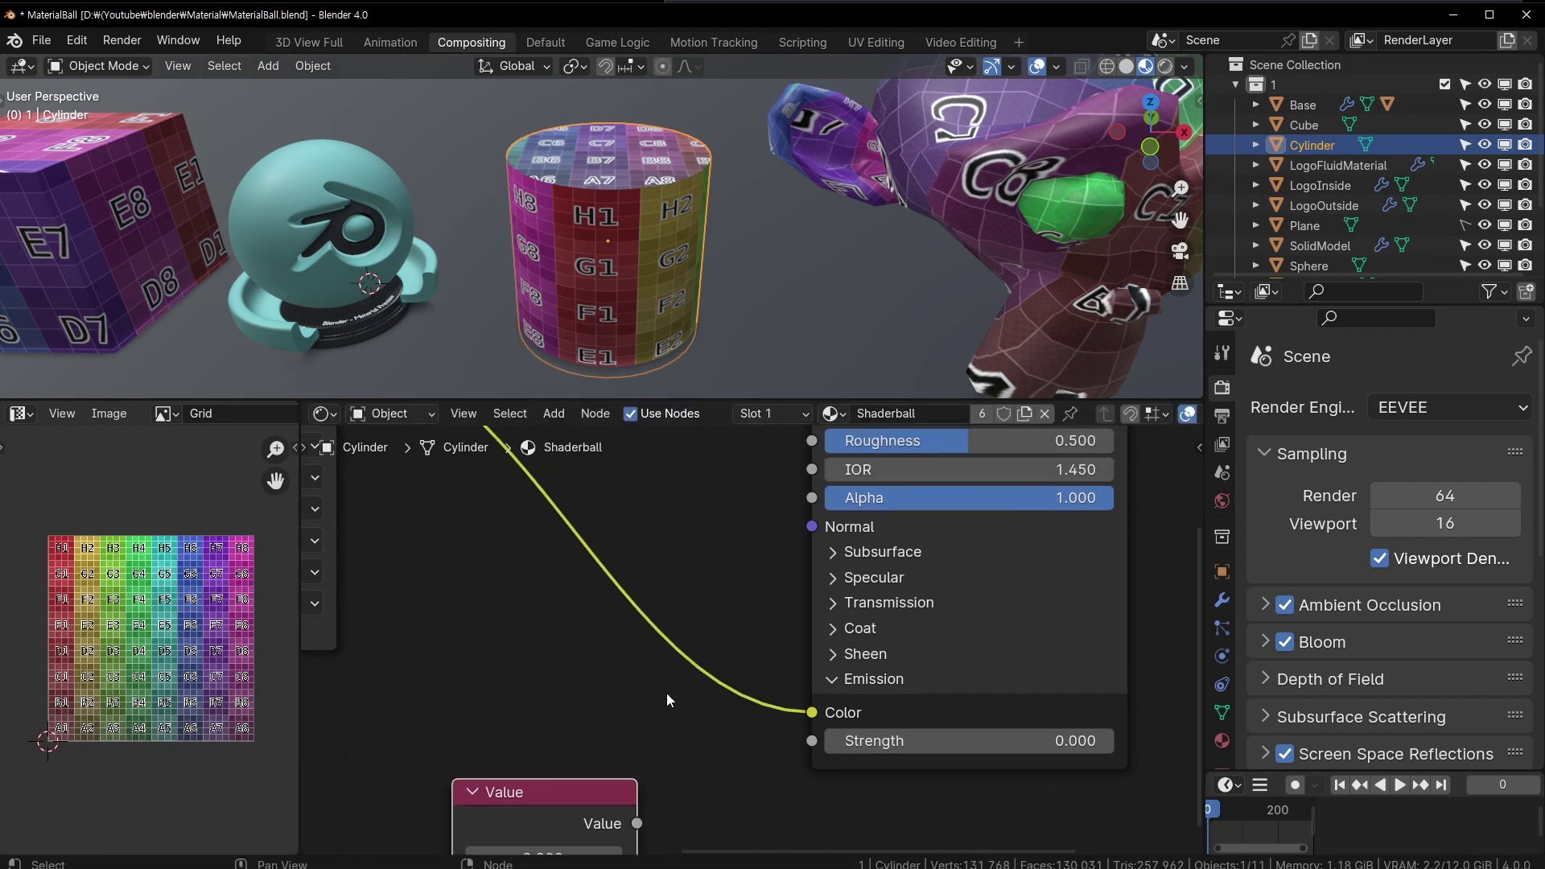
middle_drag(754, 597, 706, 550)
drag(531, 675, 676, 682)
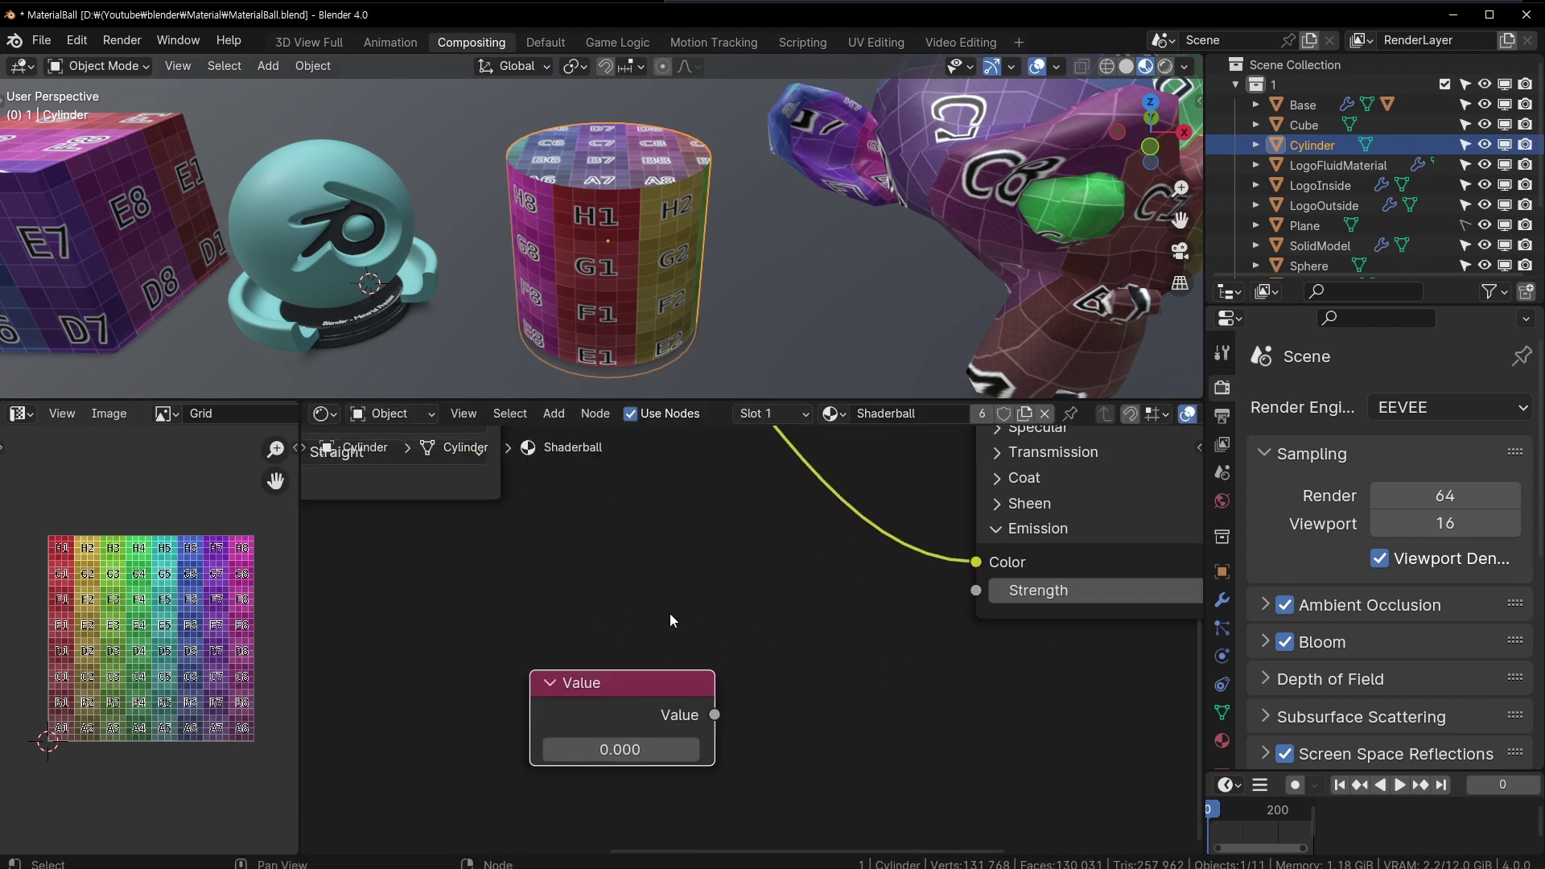
scroll(669, 613, down, 1)
scroll(640, 684, down, 1)
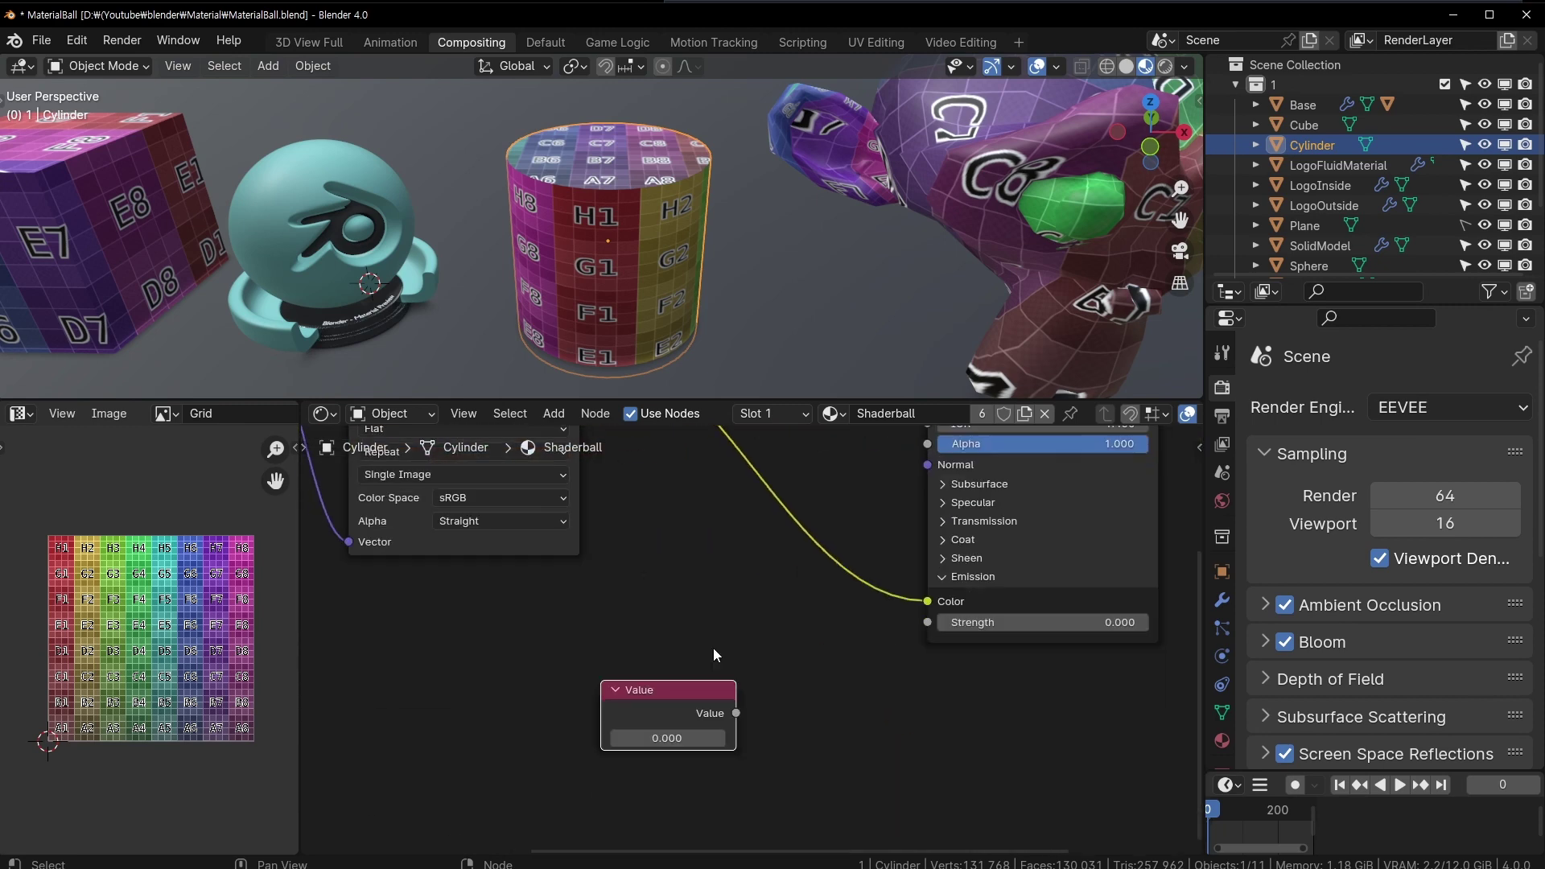
drag(734, 713, 926, 636)
drag(735, 713, 927, 622)
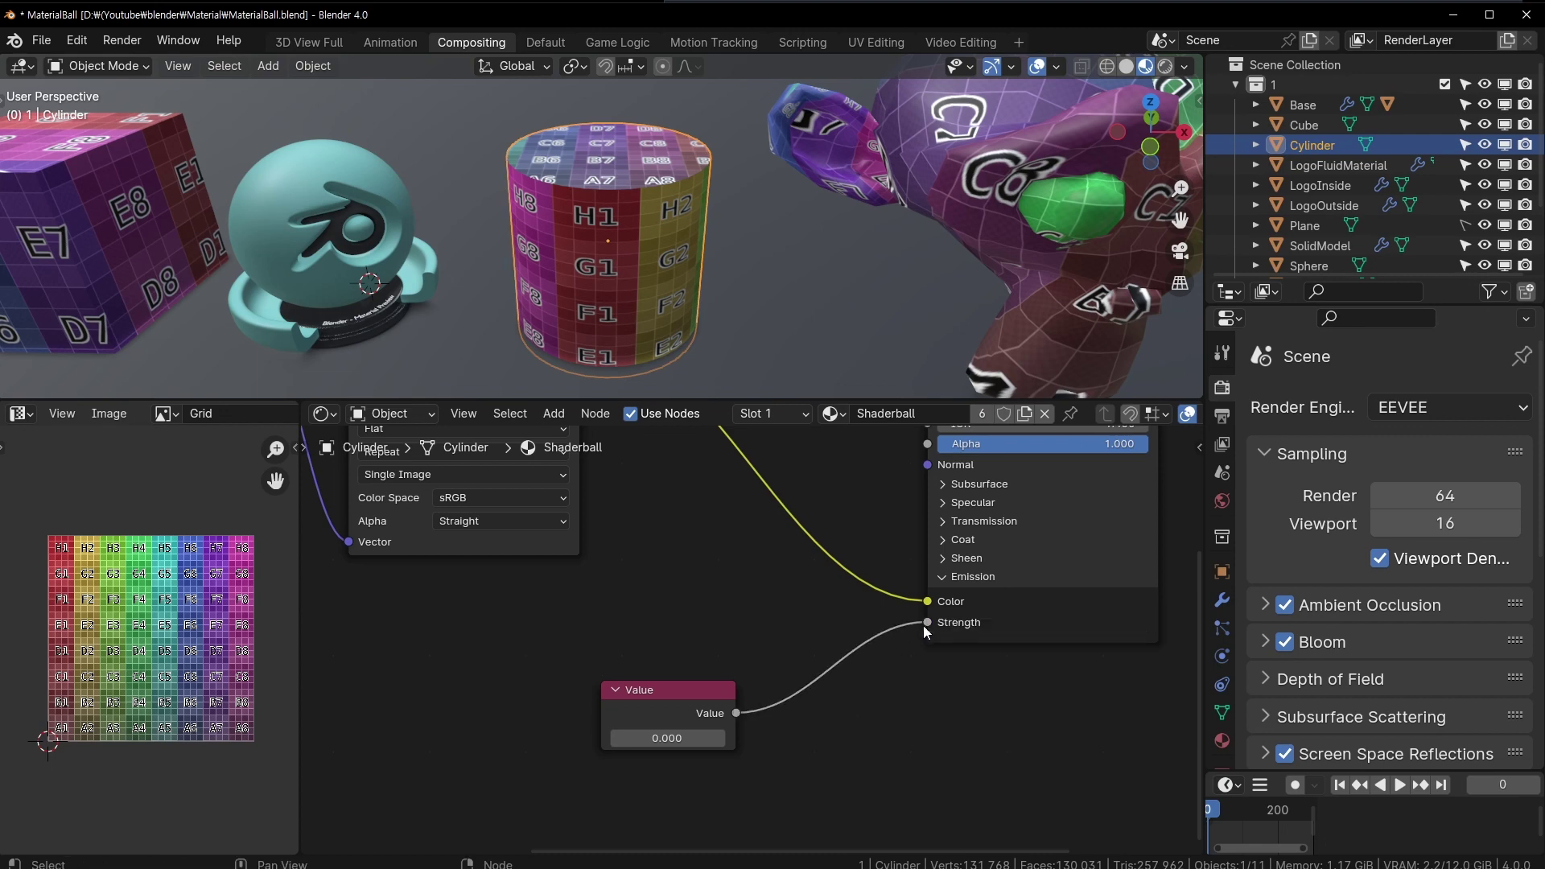
drag(667, 738, 742, 649)
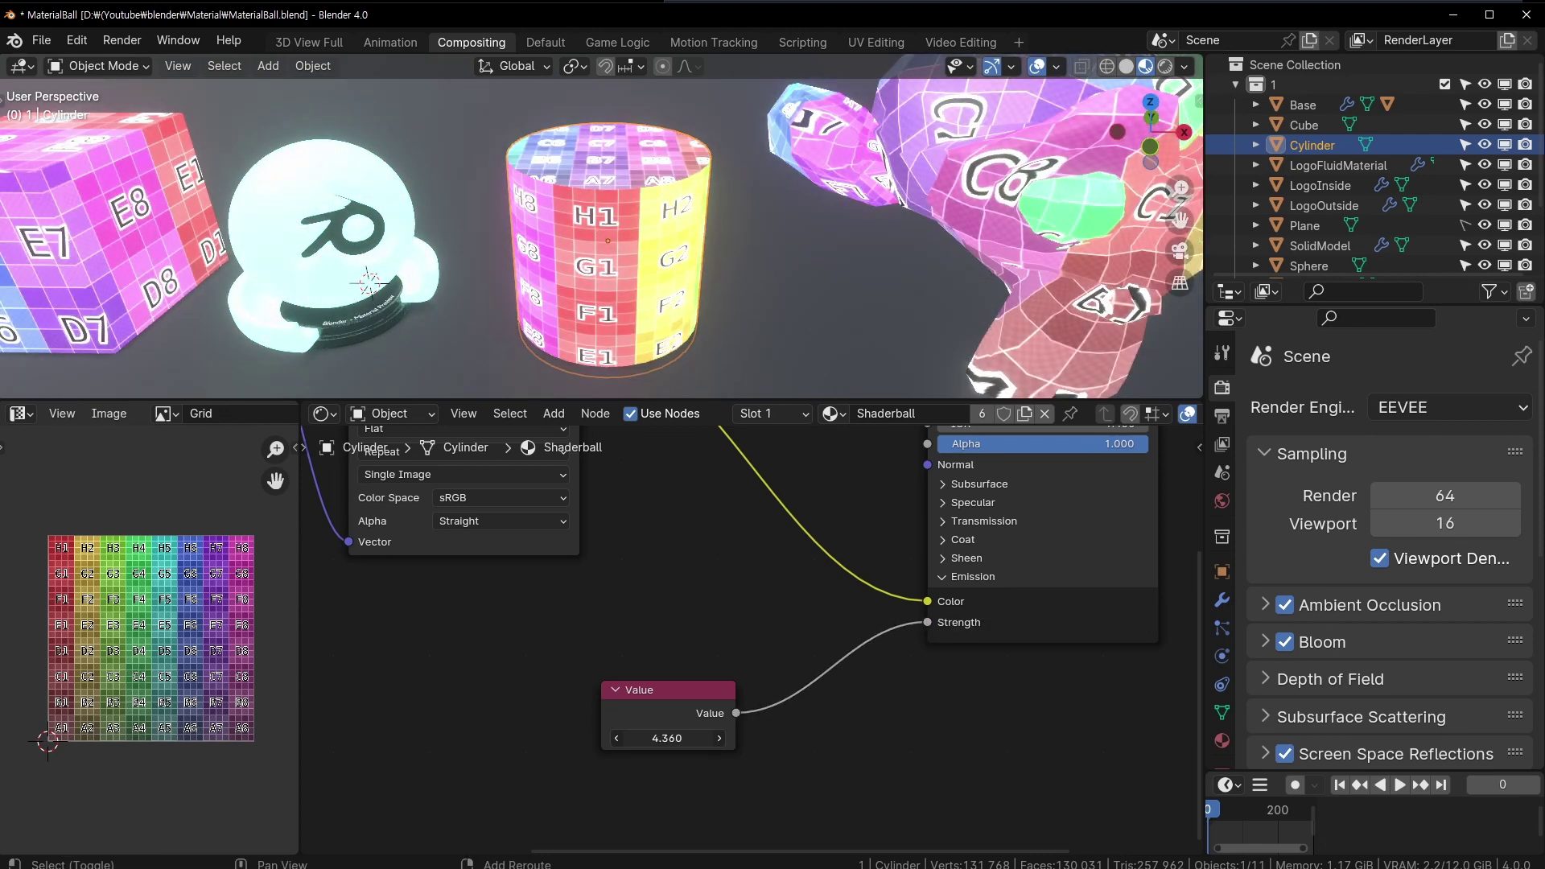
middle_drag(692, 488, 546, 652)
drag(438, 500, 784, 785)
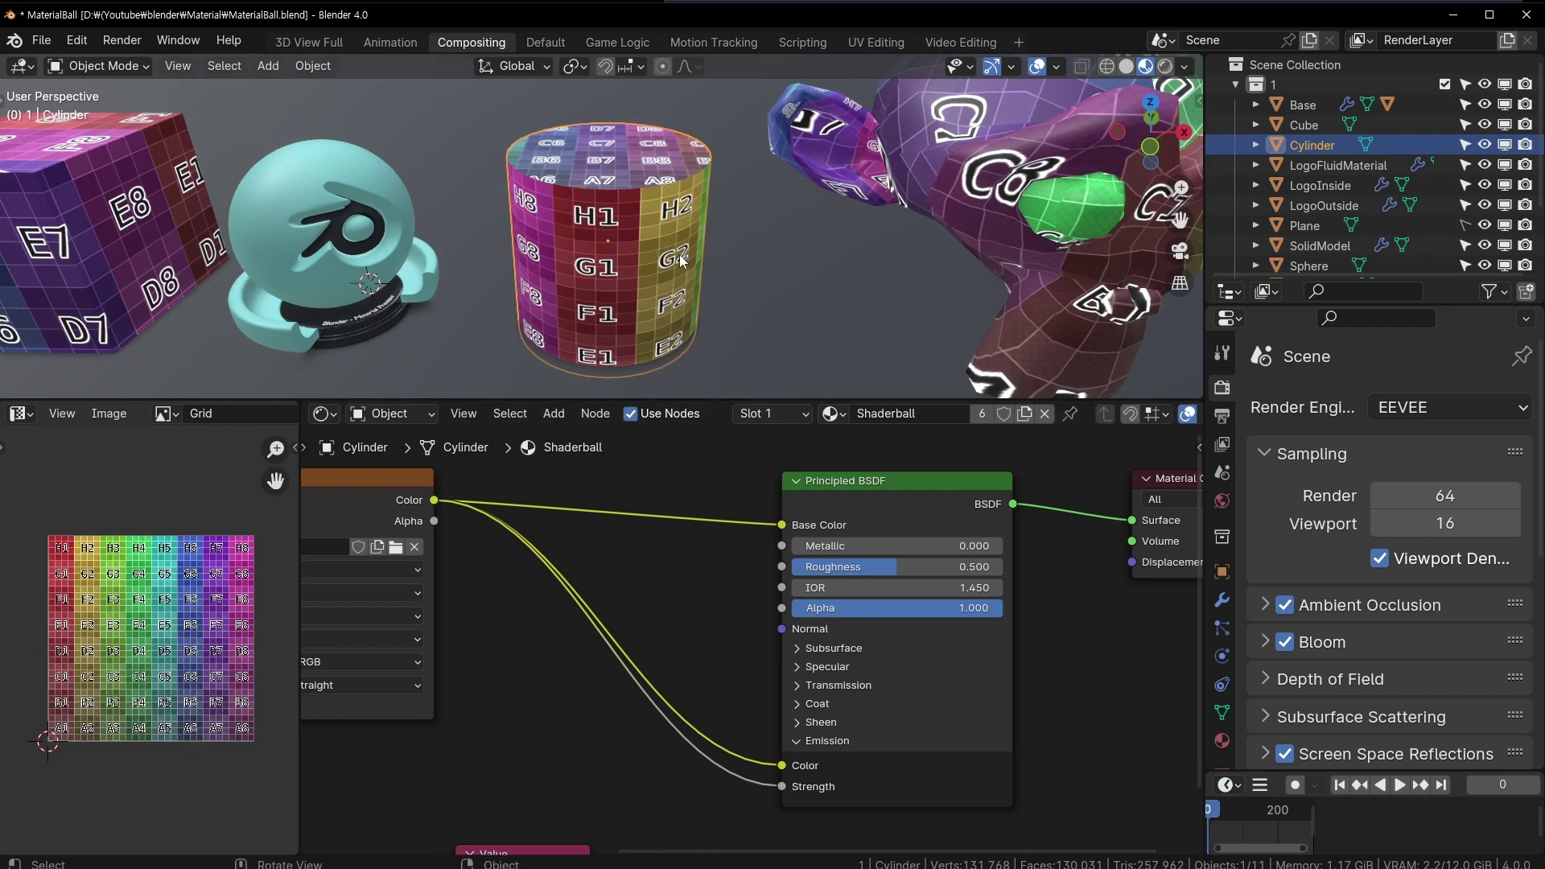
- Select the Grid texture node and shift it left beside its BSDF links
click(387, 502)
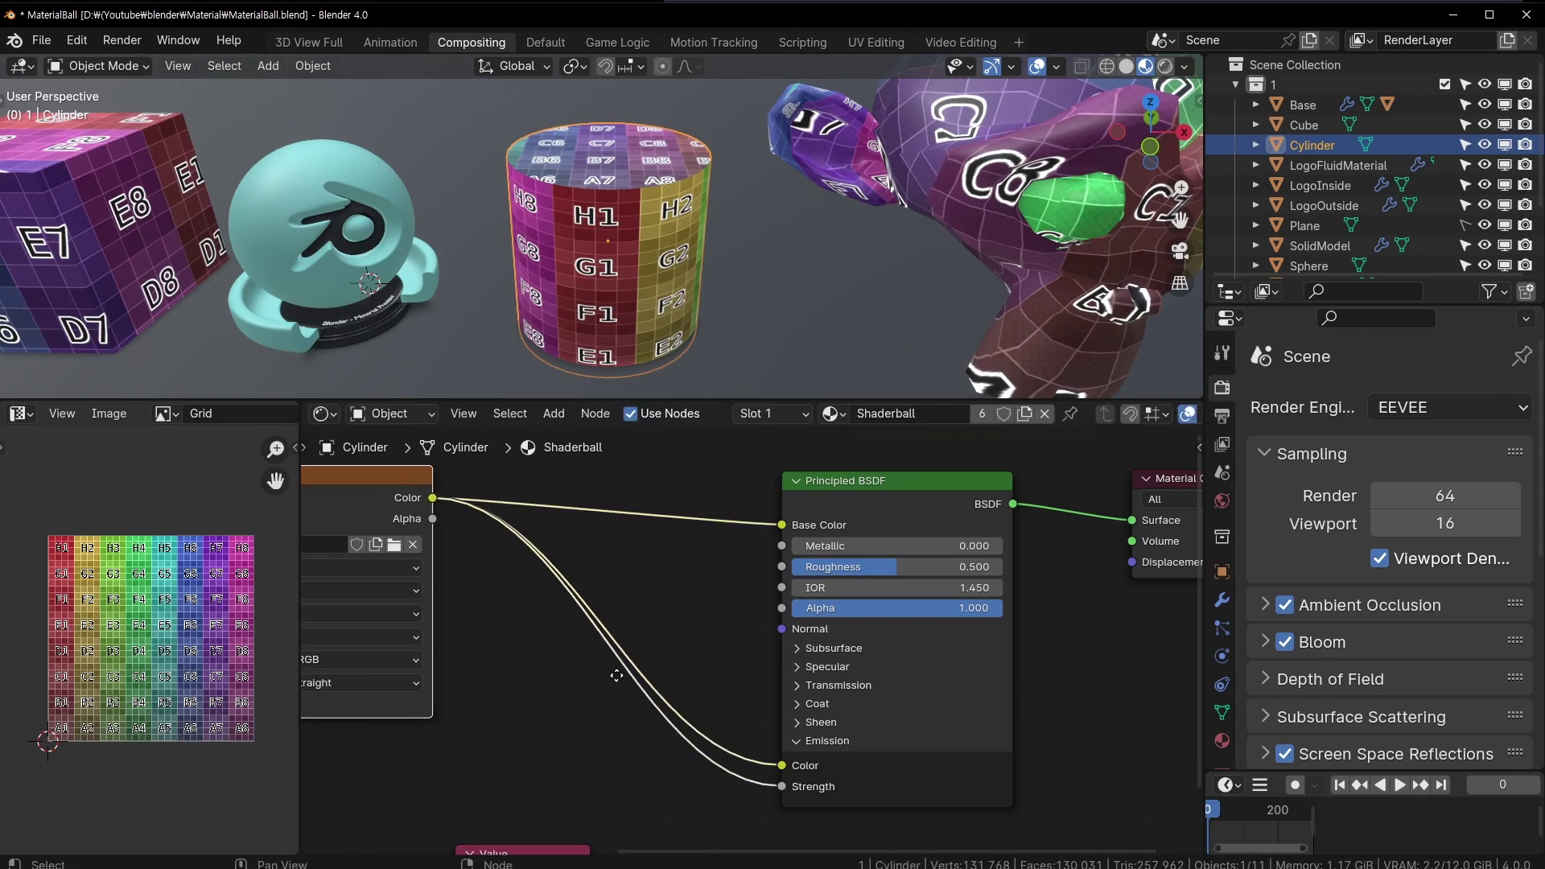
shift+scroll(517, 524, down, 1)
mouse_move(692, 322)
middle_down()
mouse_move(639, 301)
mouse_move(579, 314)
middle_up()
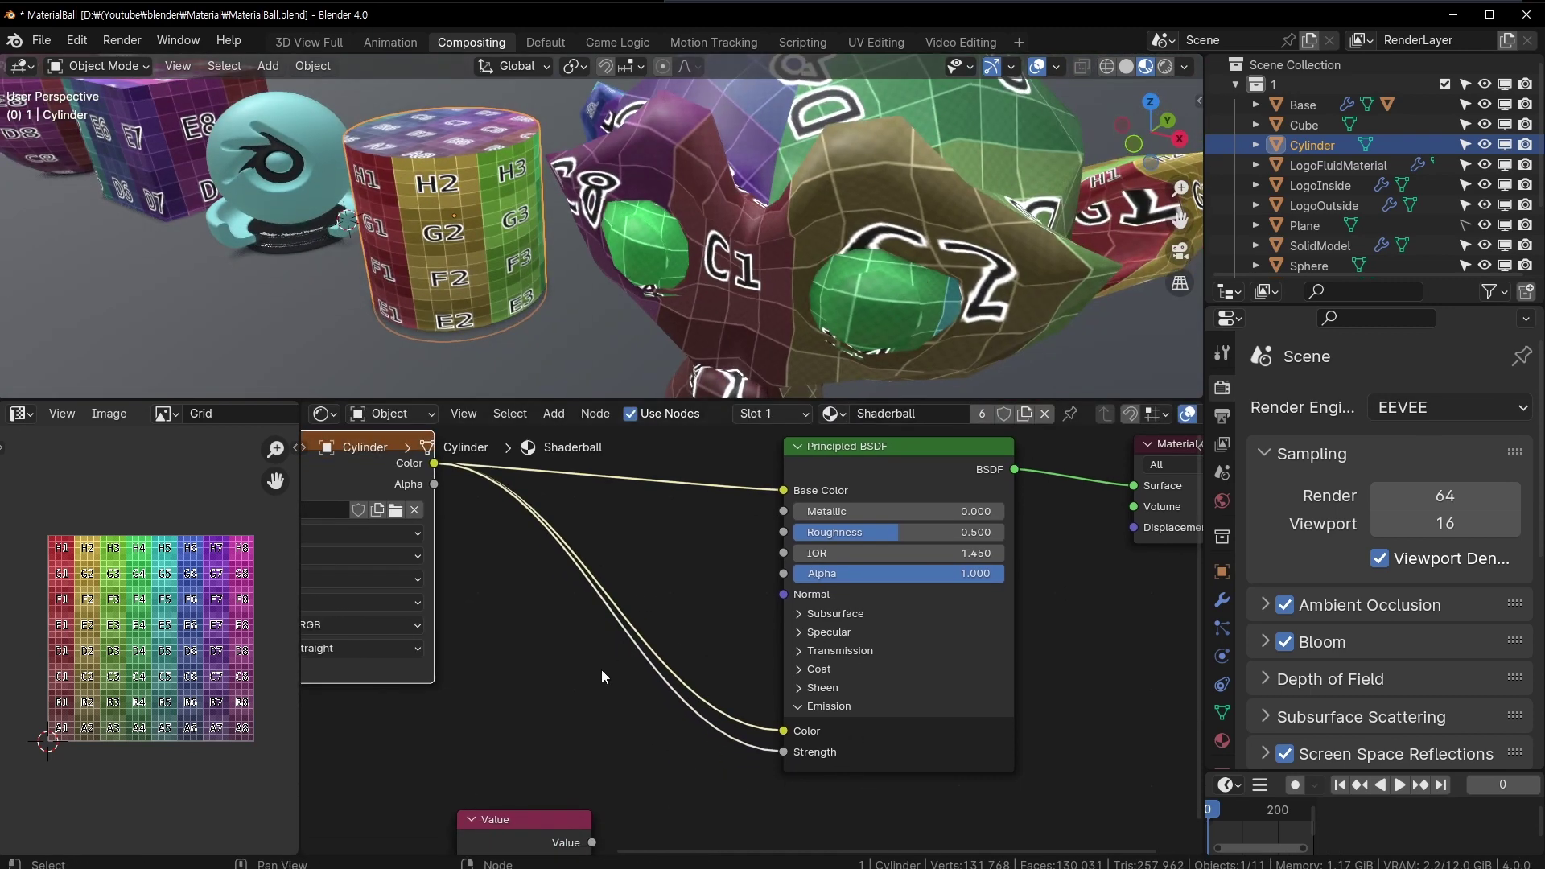
middle_drag(327, 445, 620, 513)
drag(607, 528, 616, 609)
- Insert a Brightness/Contrast node on the grid colour link, set Bright to 14.24, then delete it
middle_drag(616, 609, 512, 486)
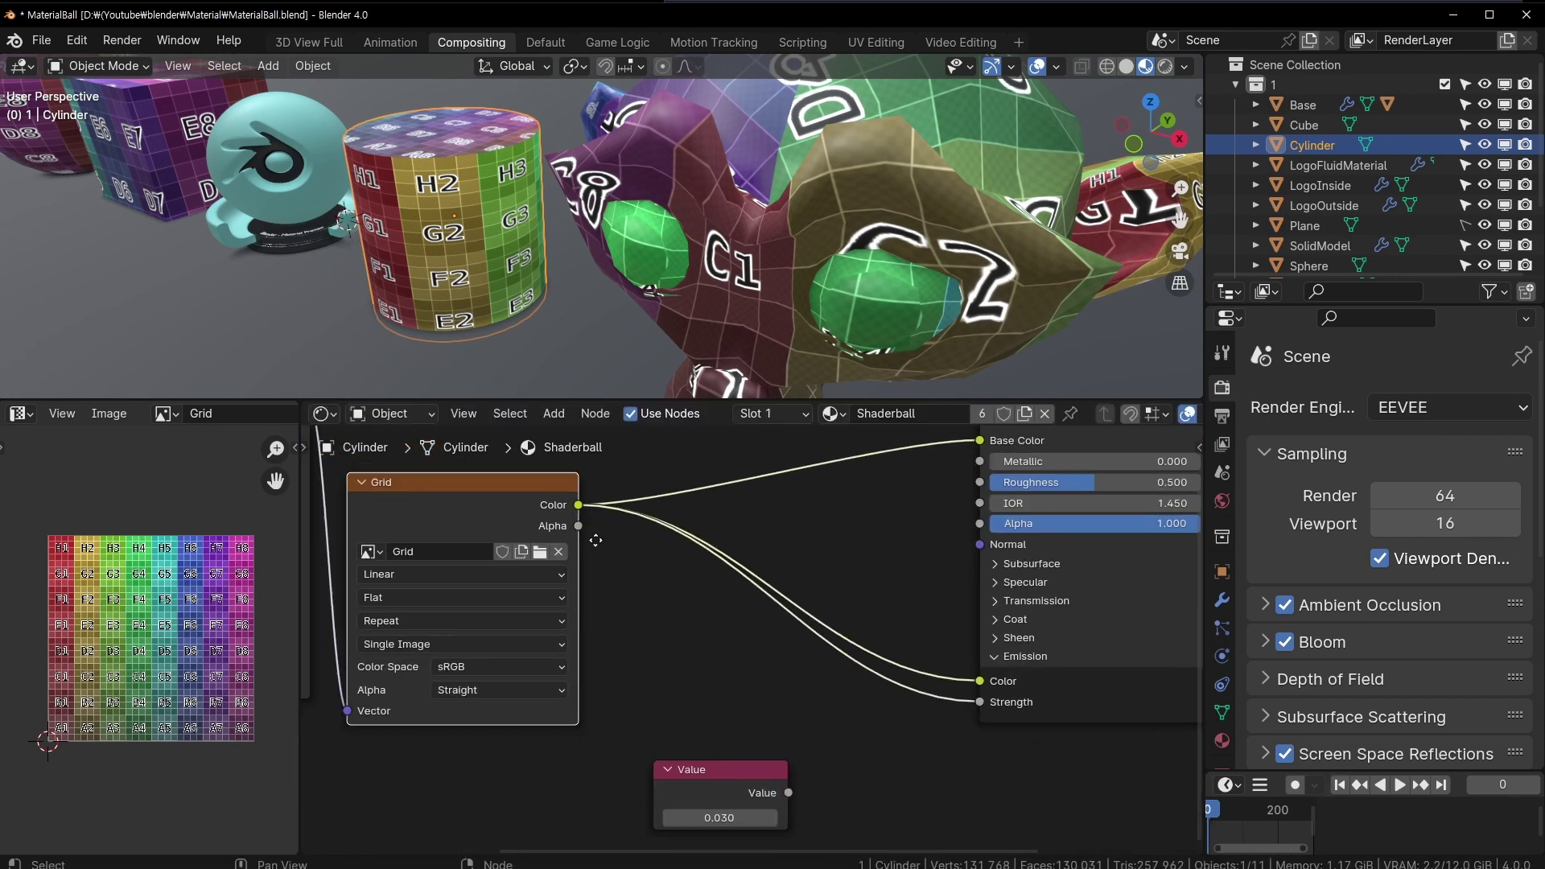
key(shift+a)
mouse_move(581, 658)
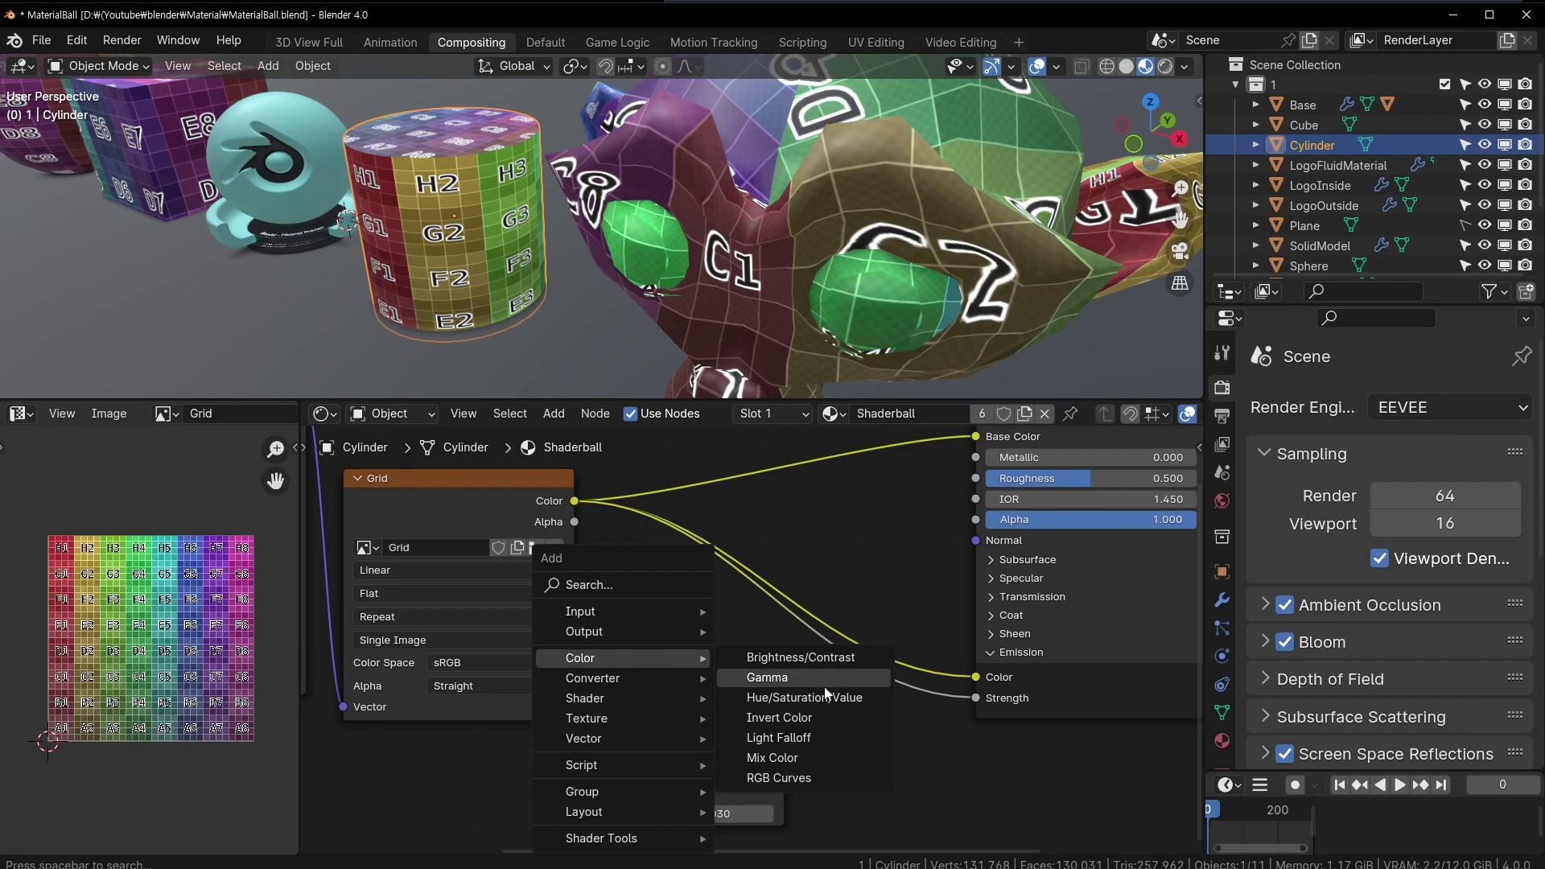
click(838, 658)
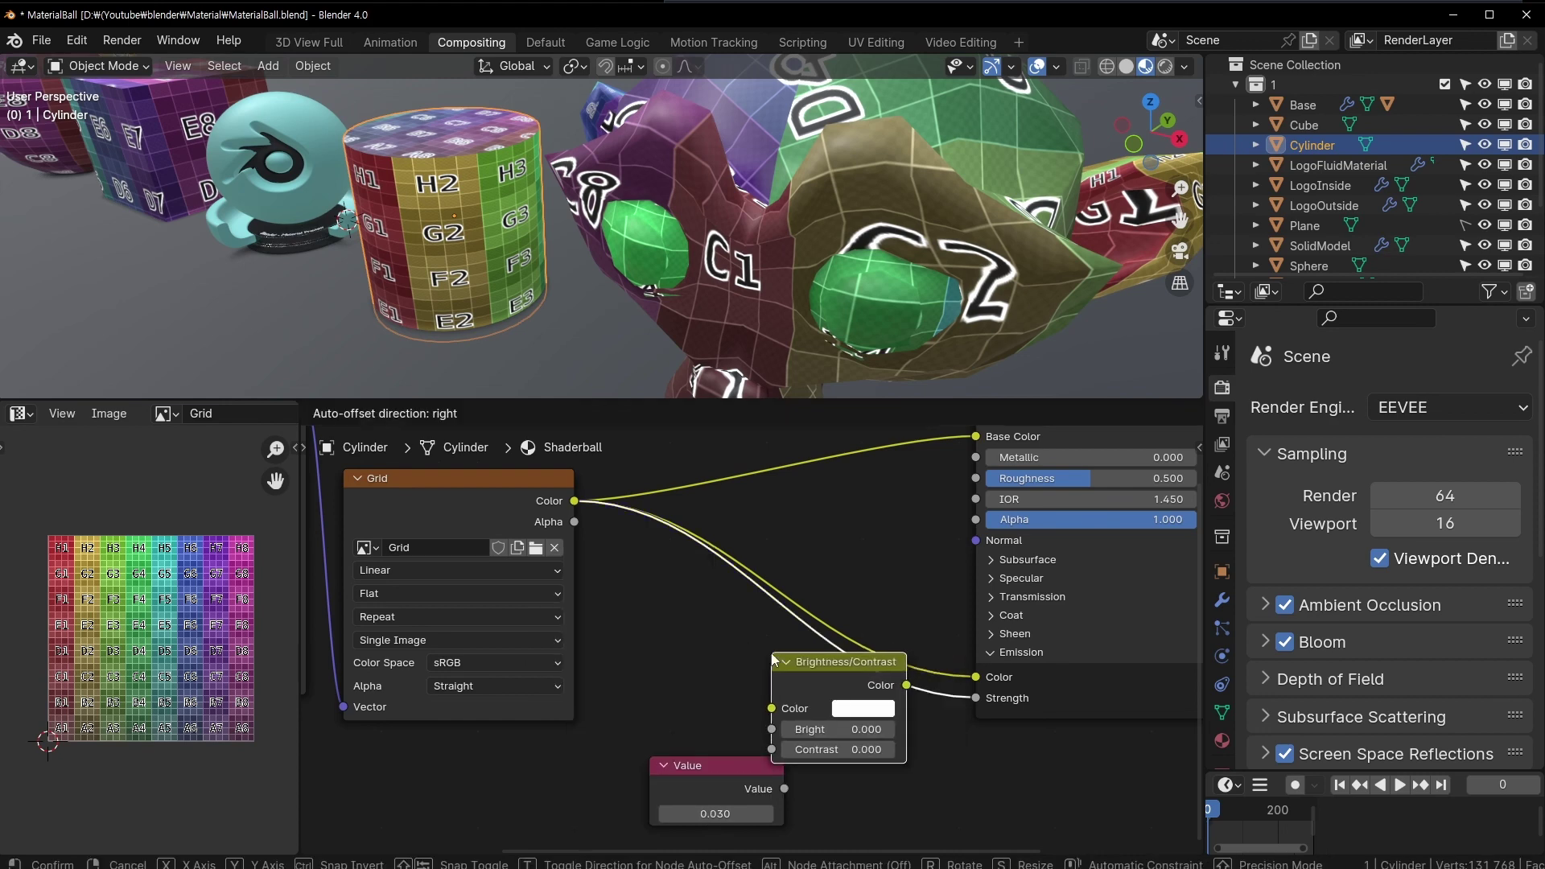
click(777, 668)
drag(805, 729, 820, 681)
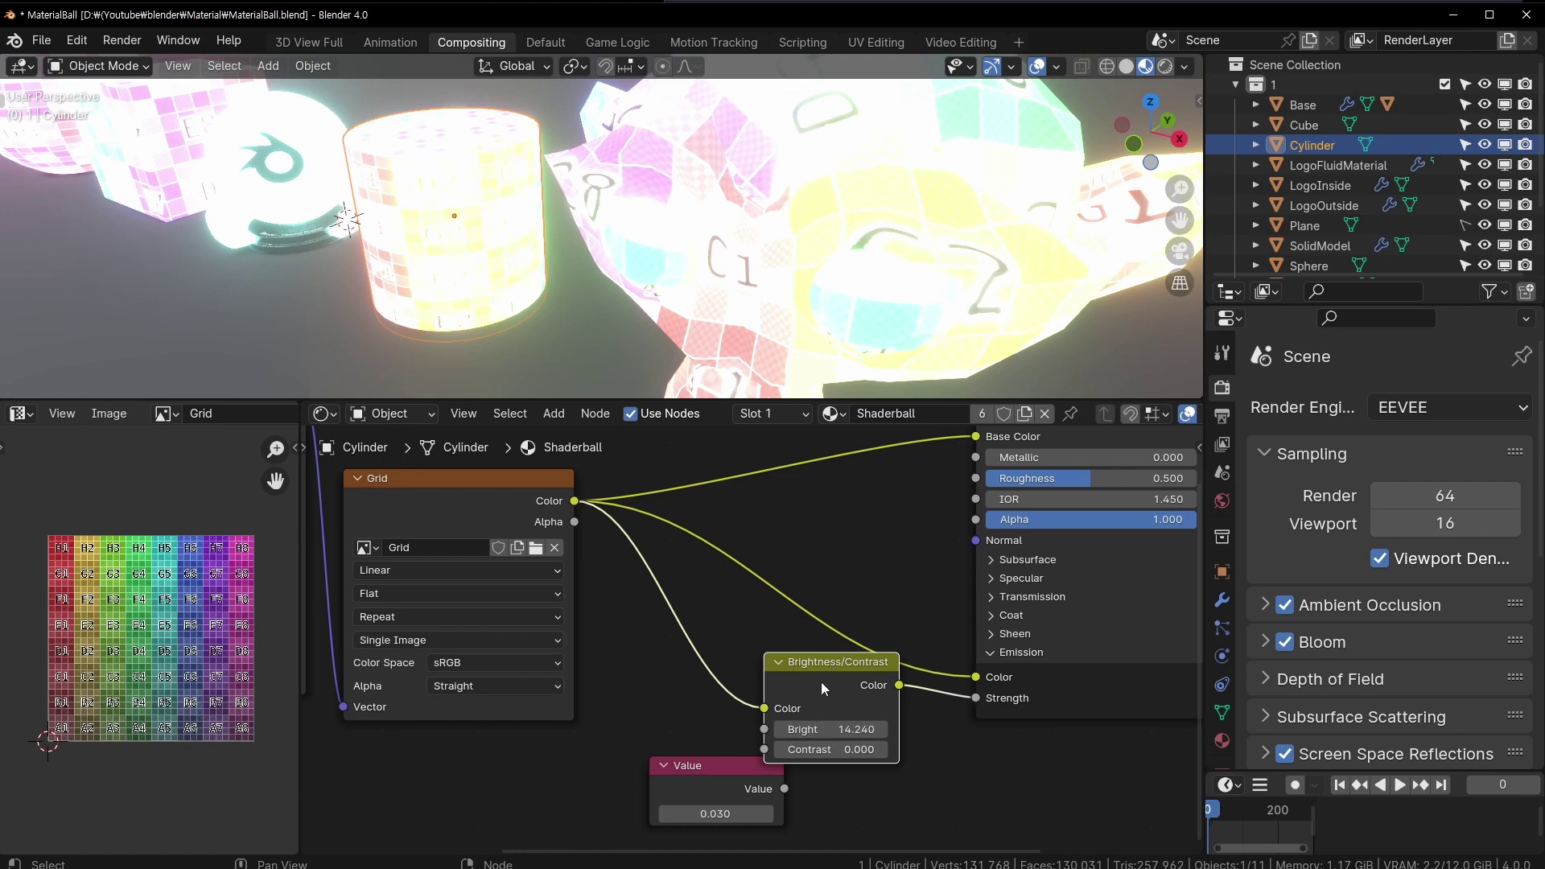
key(x)
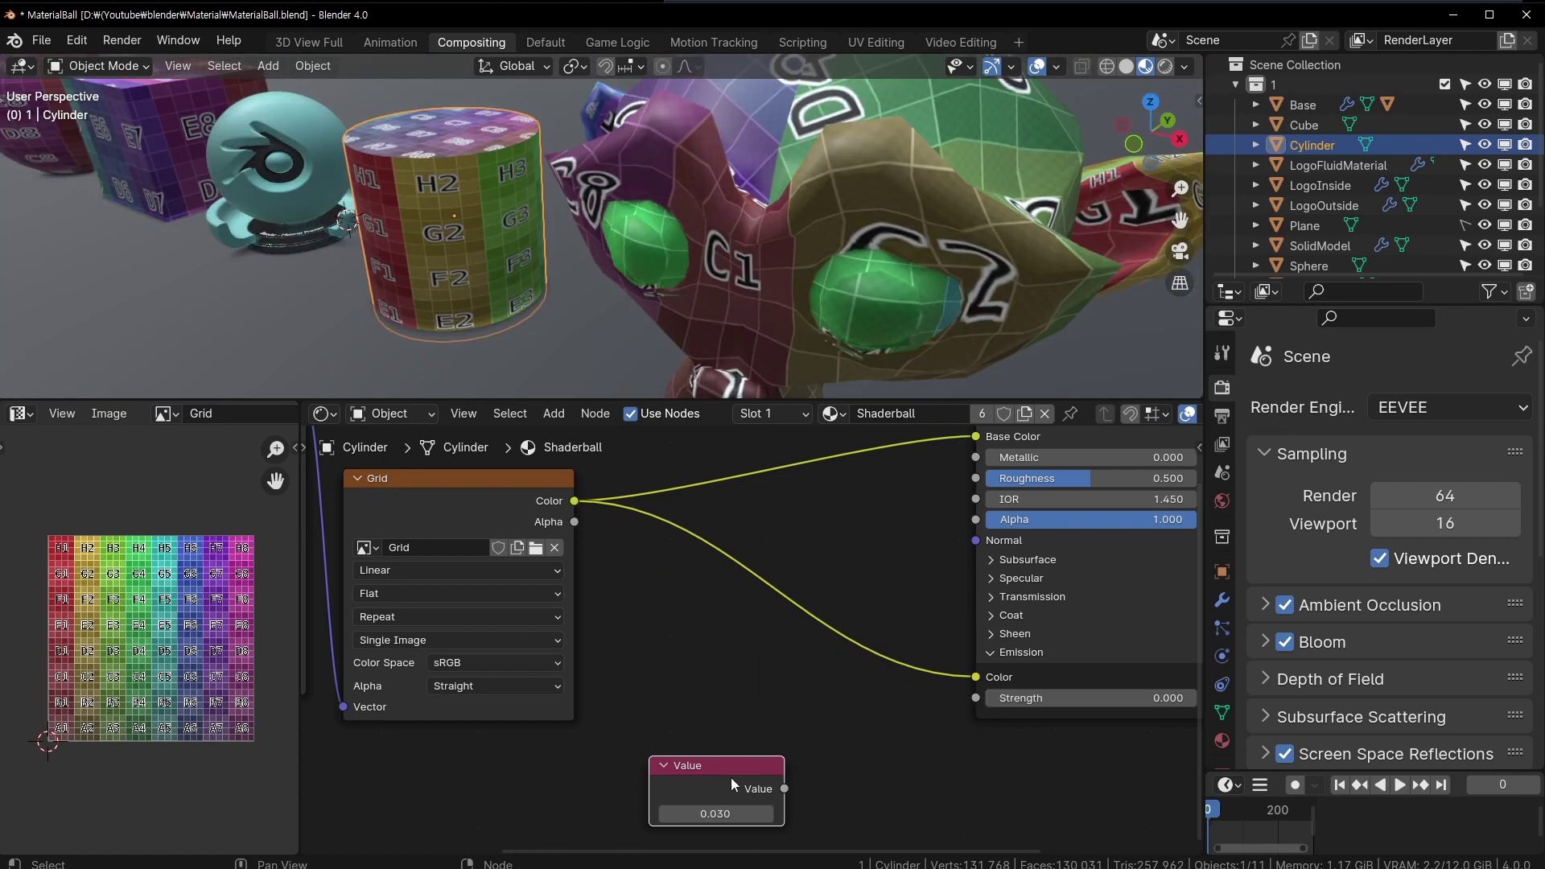
- Undo the last edit and pan the node view back to the Value node
drag(803, 622, 657, 714)
key(ctrl+z)
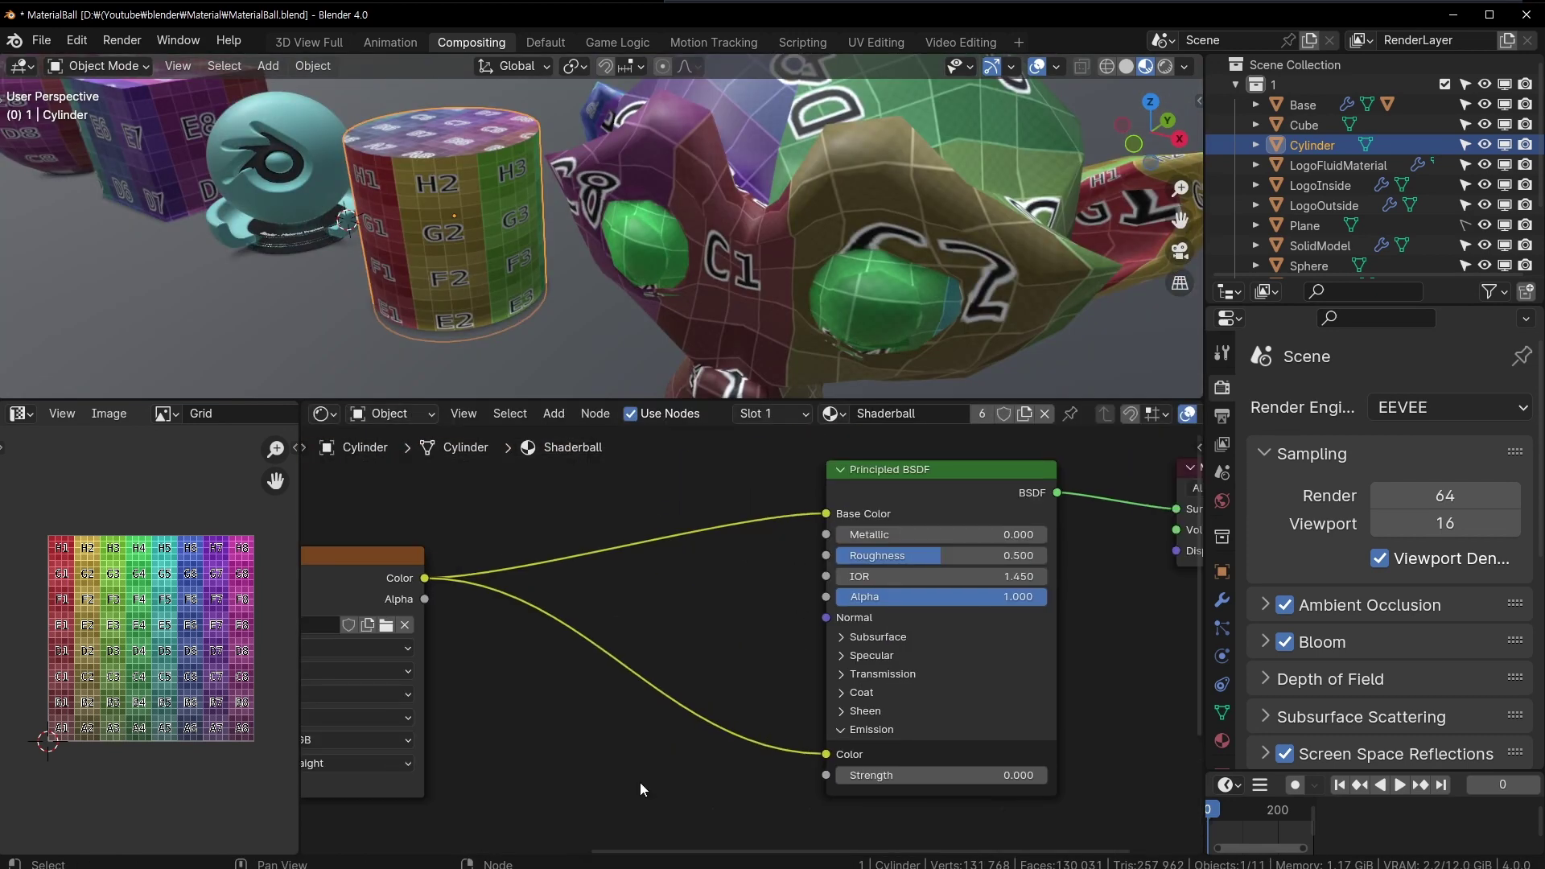
mouse_move(639, 782)
middle_down()
mouse_move(727, 523)
mouse_move(708, 639)
middle_up()
key(shift+a)
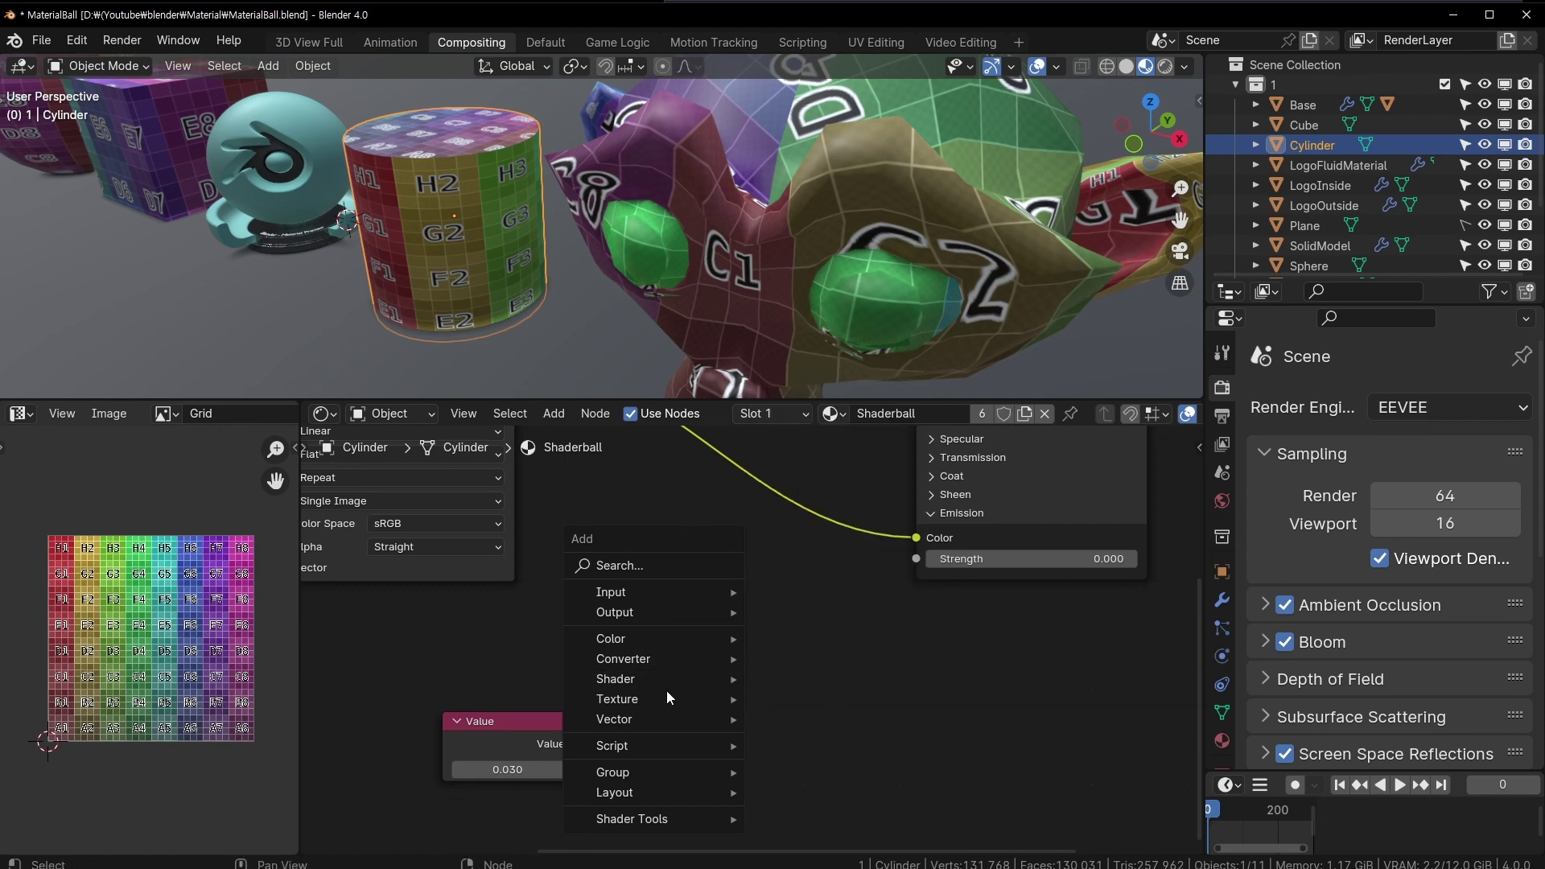
- Add a Combine Color node via the 'com' search and place it in empty space
click(676, 566)
text(com)
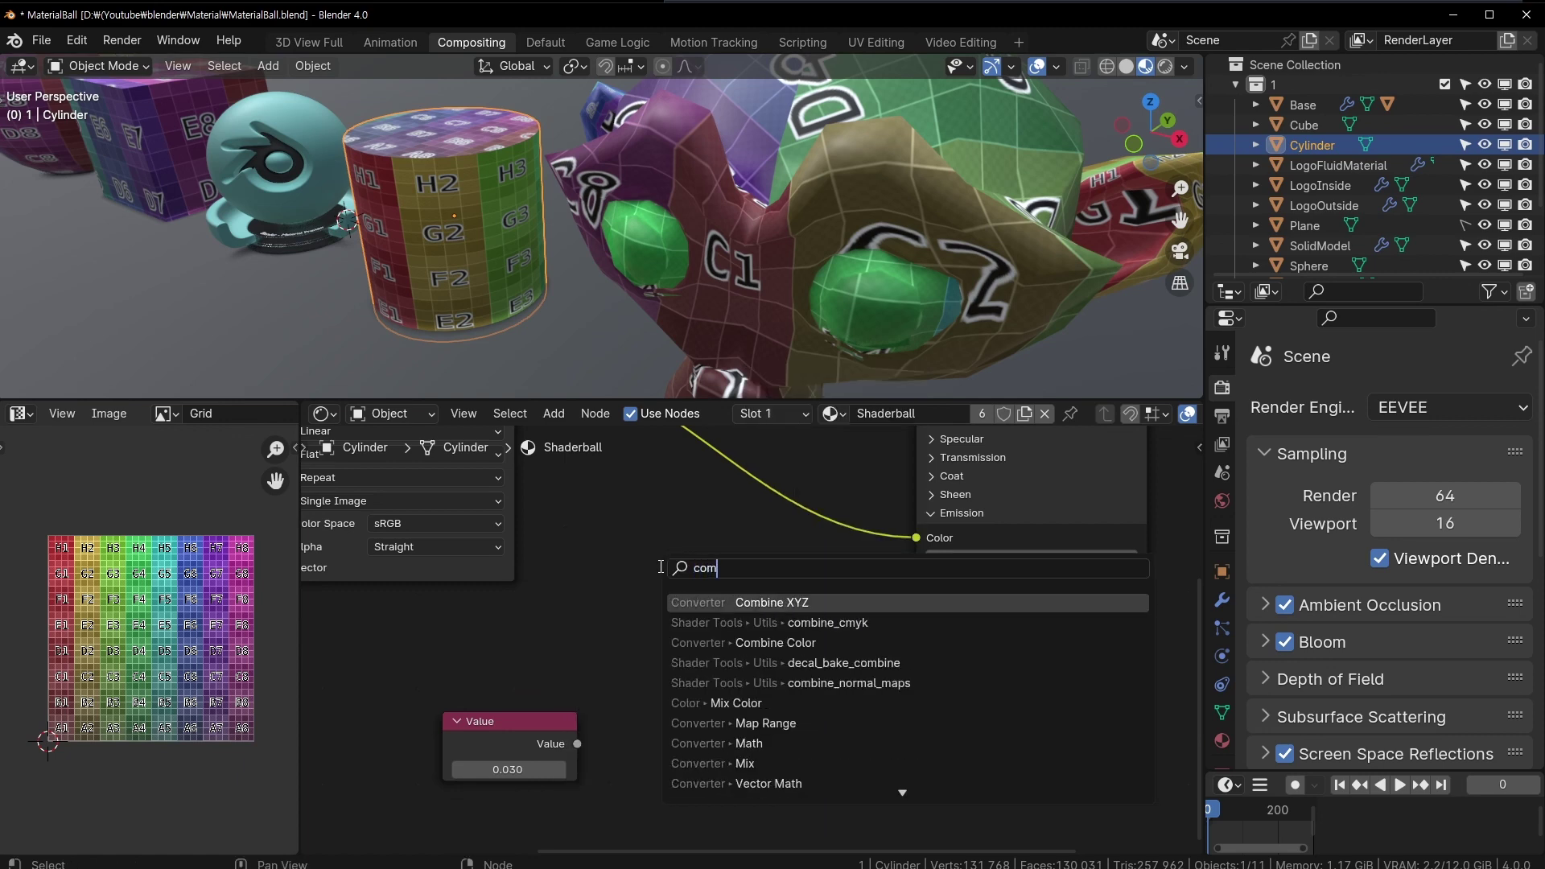
click(785, 642)
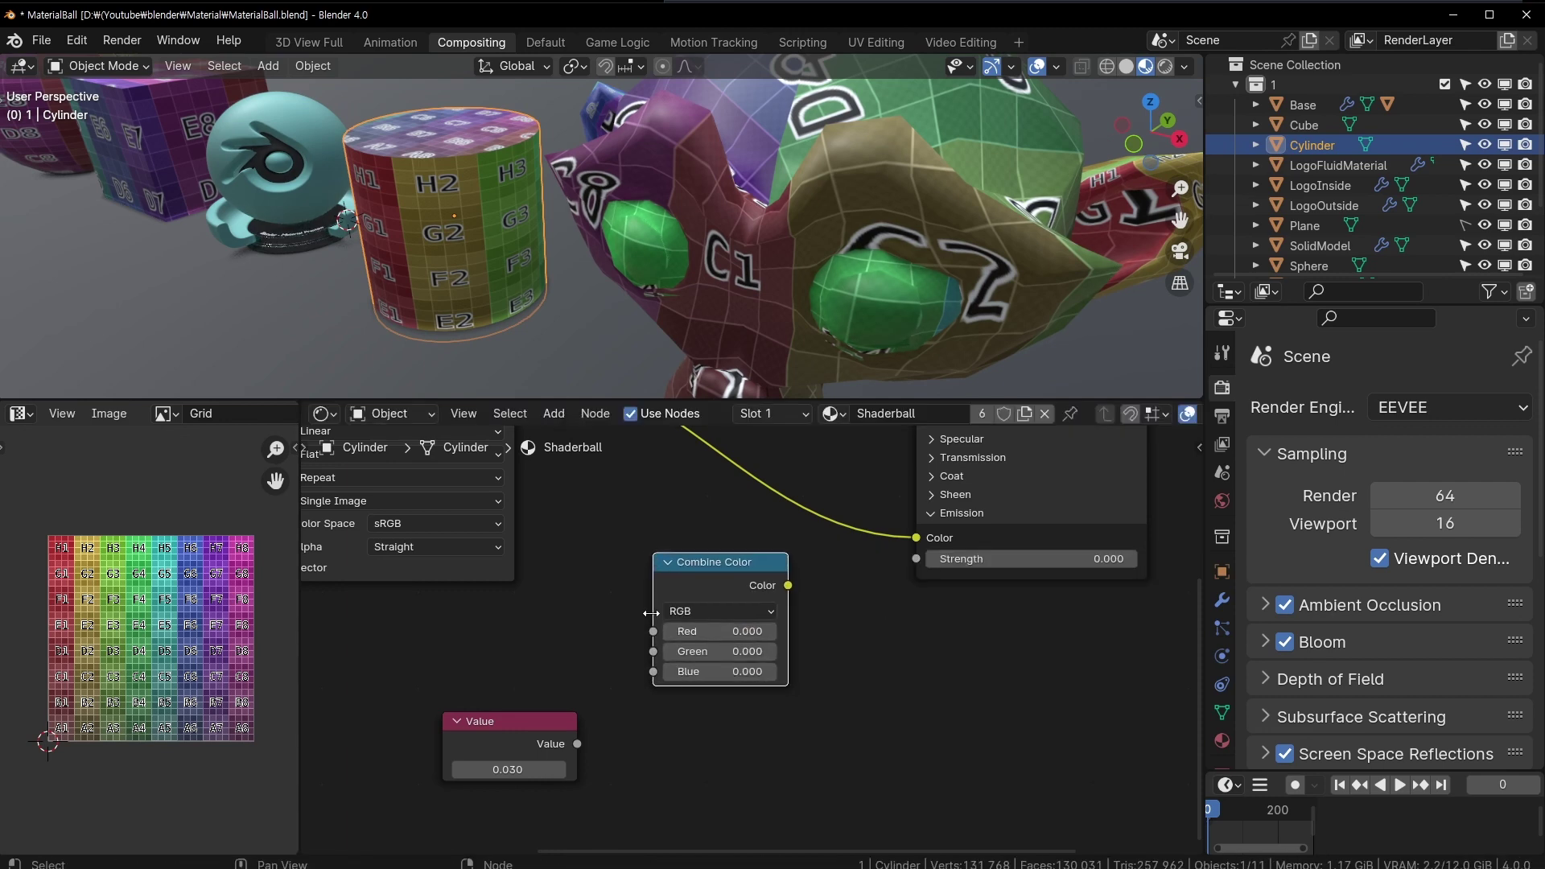
drag(504, 725, 457, 662)
- Link Combine Color to Base Color and set it to R 0.110, G 0.613, B 0.555
middle_drag(784, 587, 674, 770)
drag(675, 764, 809, 463)
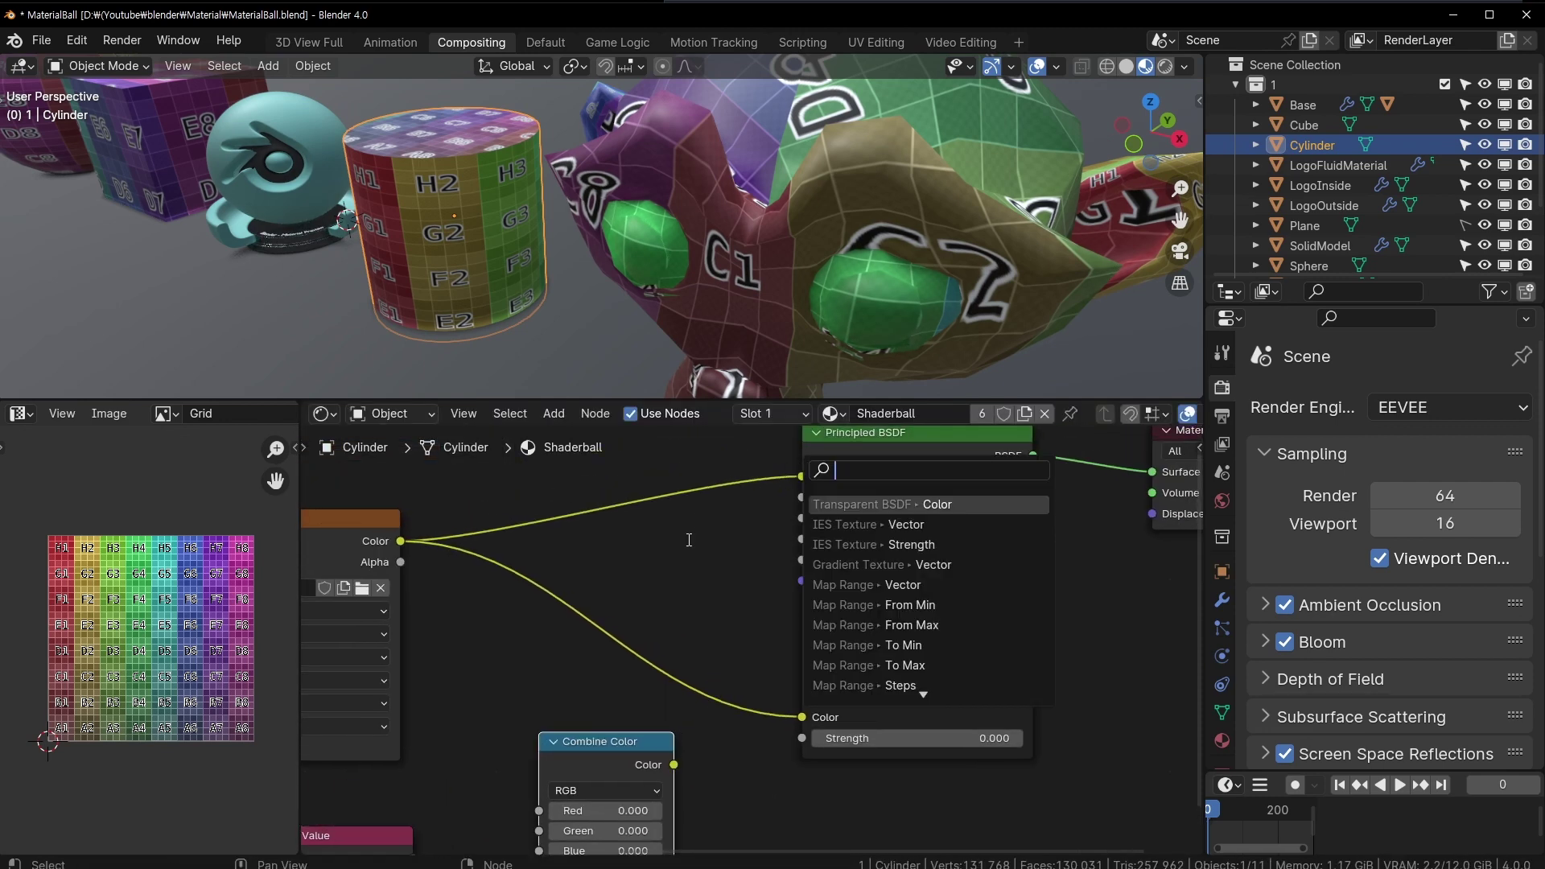
drag(674, 765, 803, 476)
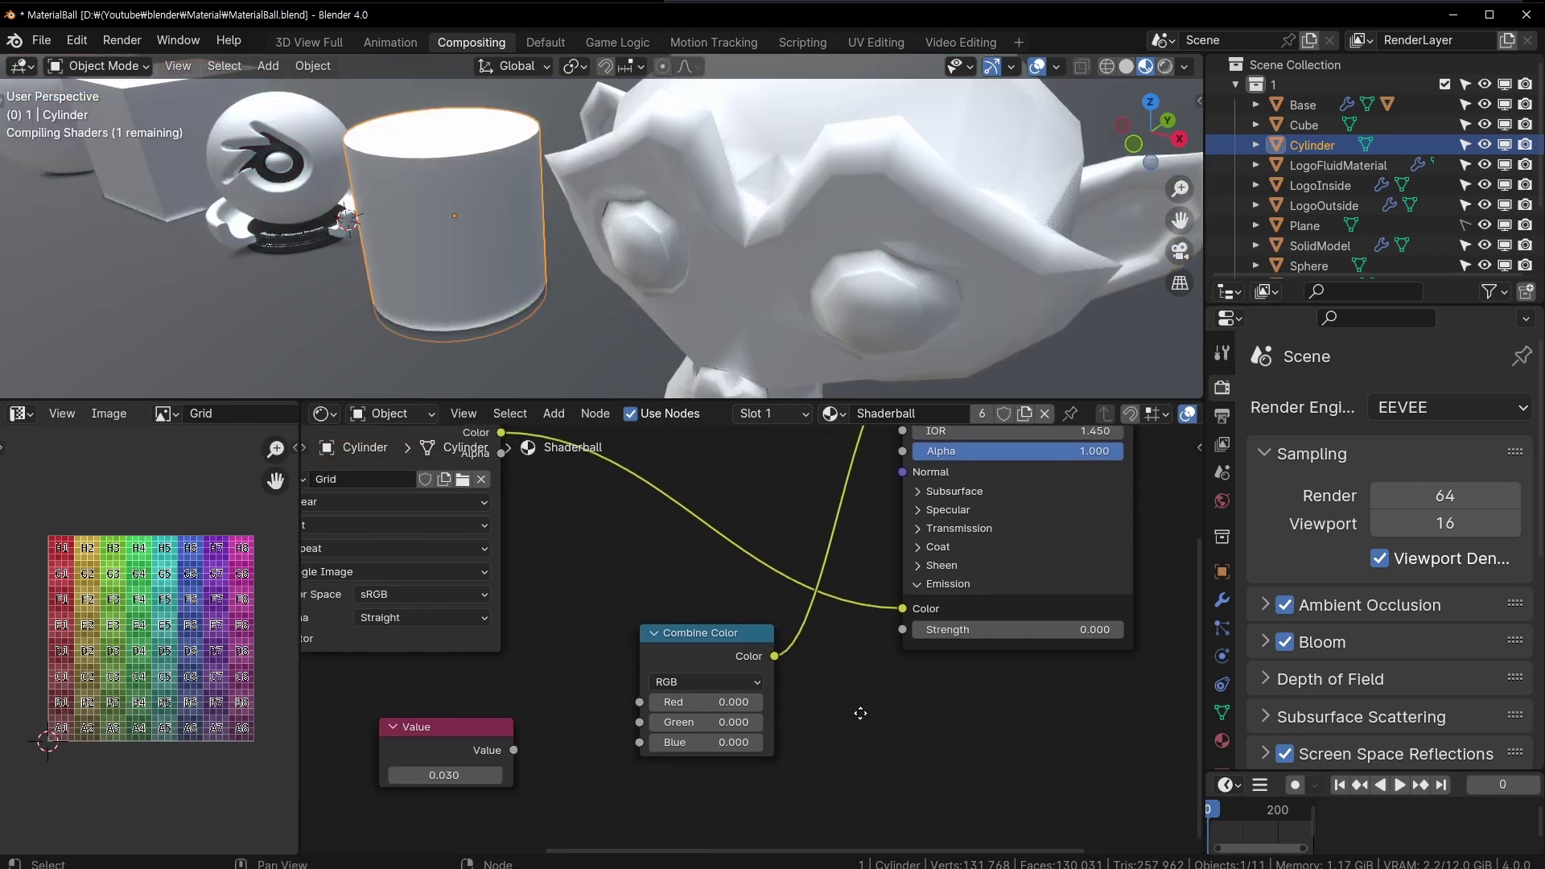
middle_drag(775, 563, 782, 801)
middle_drag(637, 791, 686, 719)
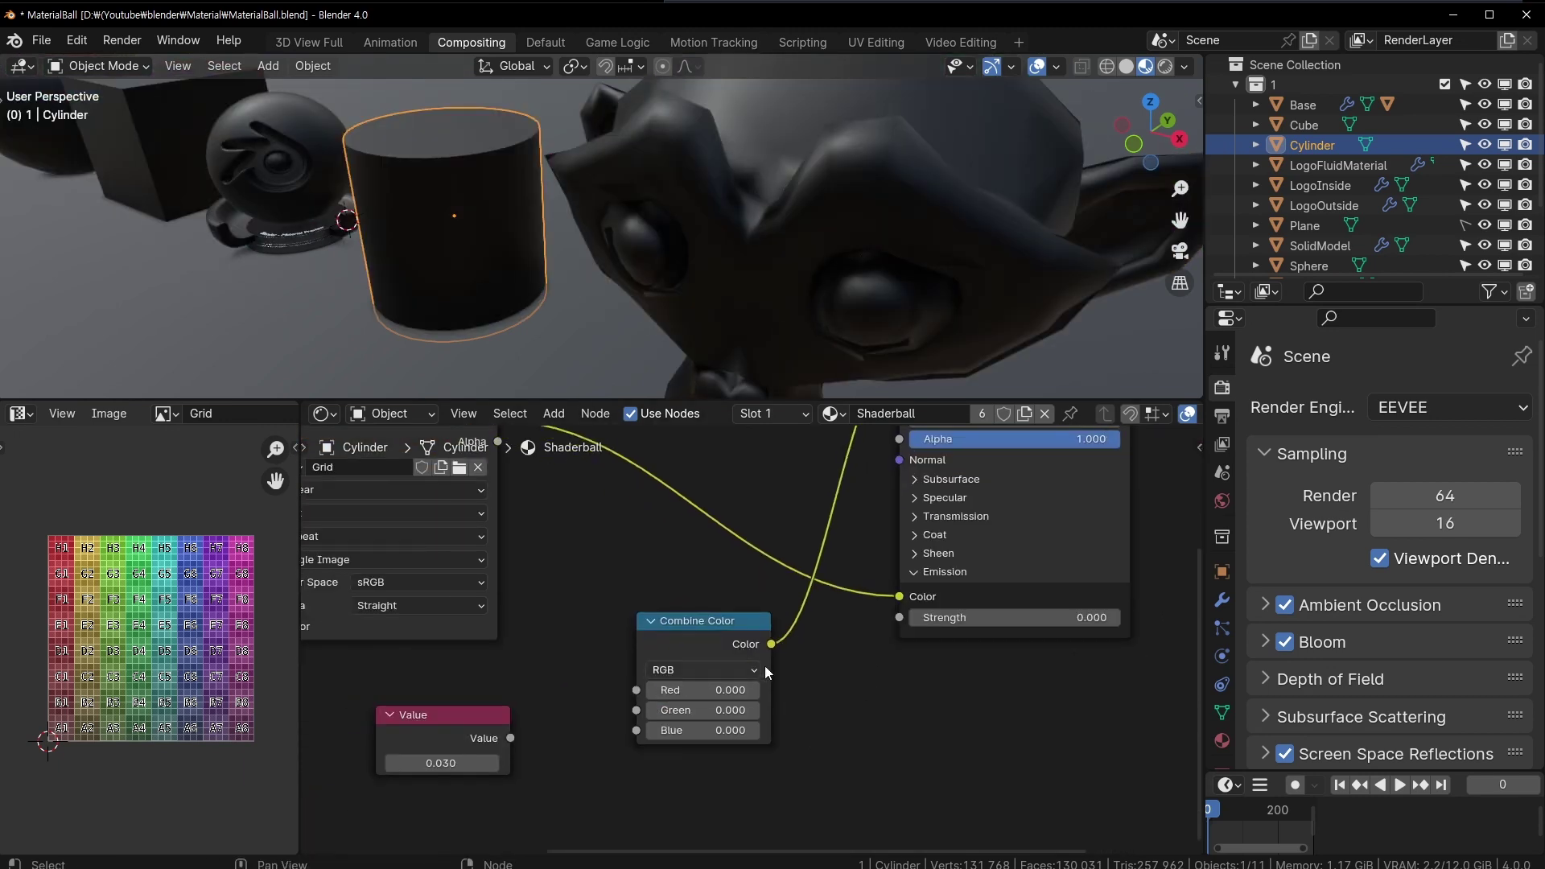
mouse_move(635, 717)
mouse_down()
mouse_move(668, 717)
mouse_move(702, 760)
mouse_up()
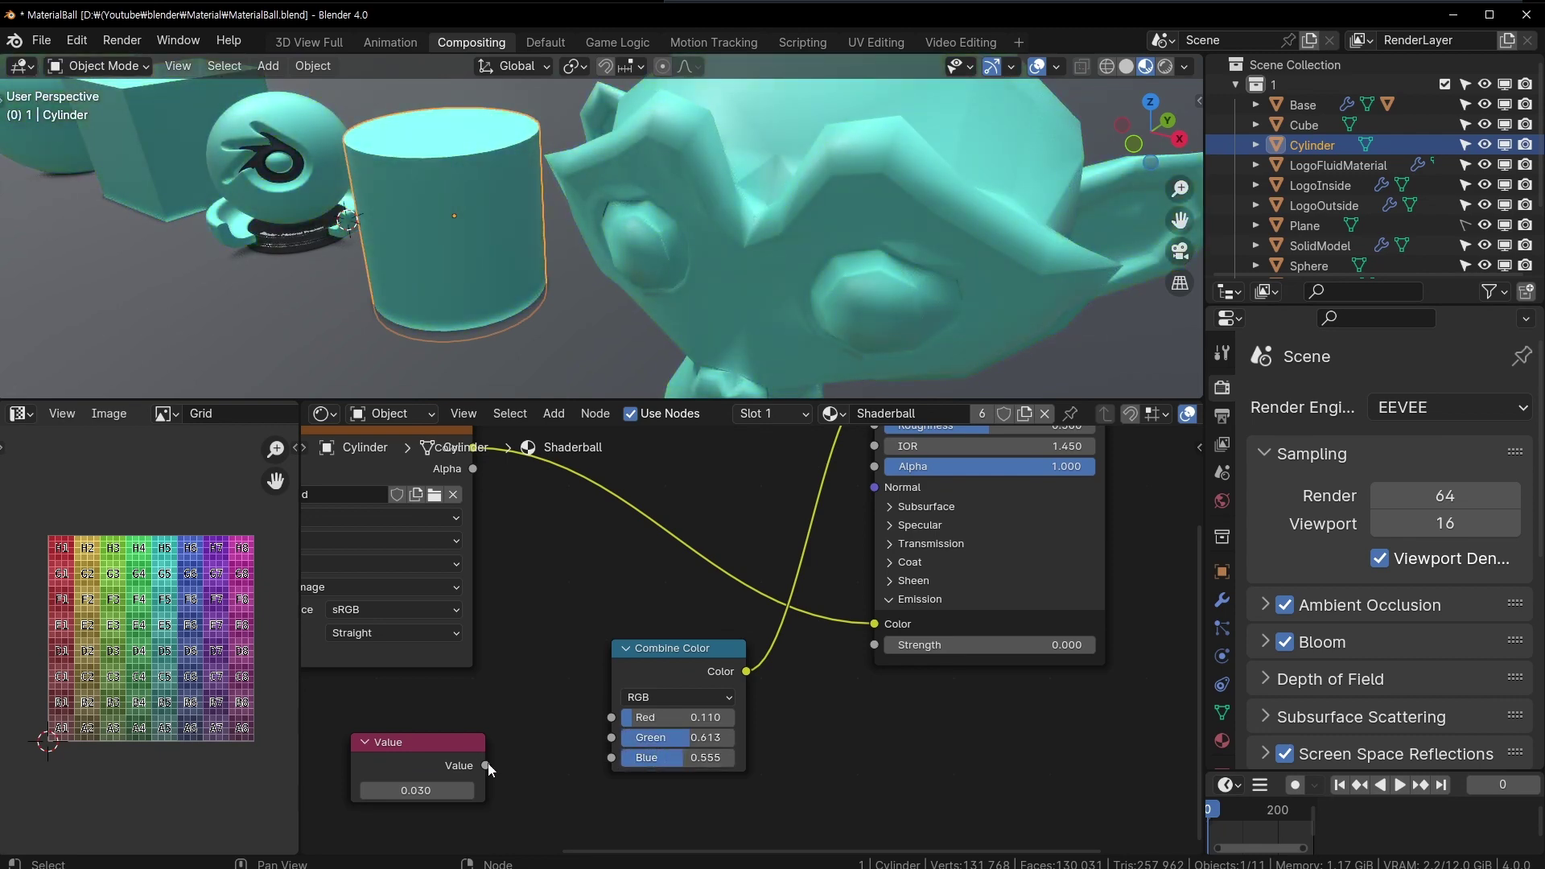
- Link the 0.030 Value node to Combine Color's Red and a duplicate to Green
drag(486, 766, 612, 717)
drag(446, 759, 454, 713)
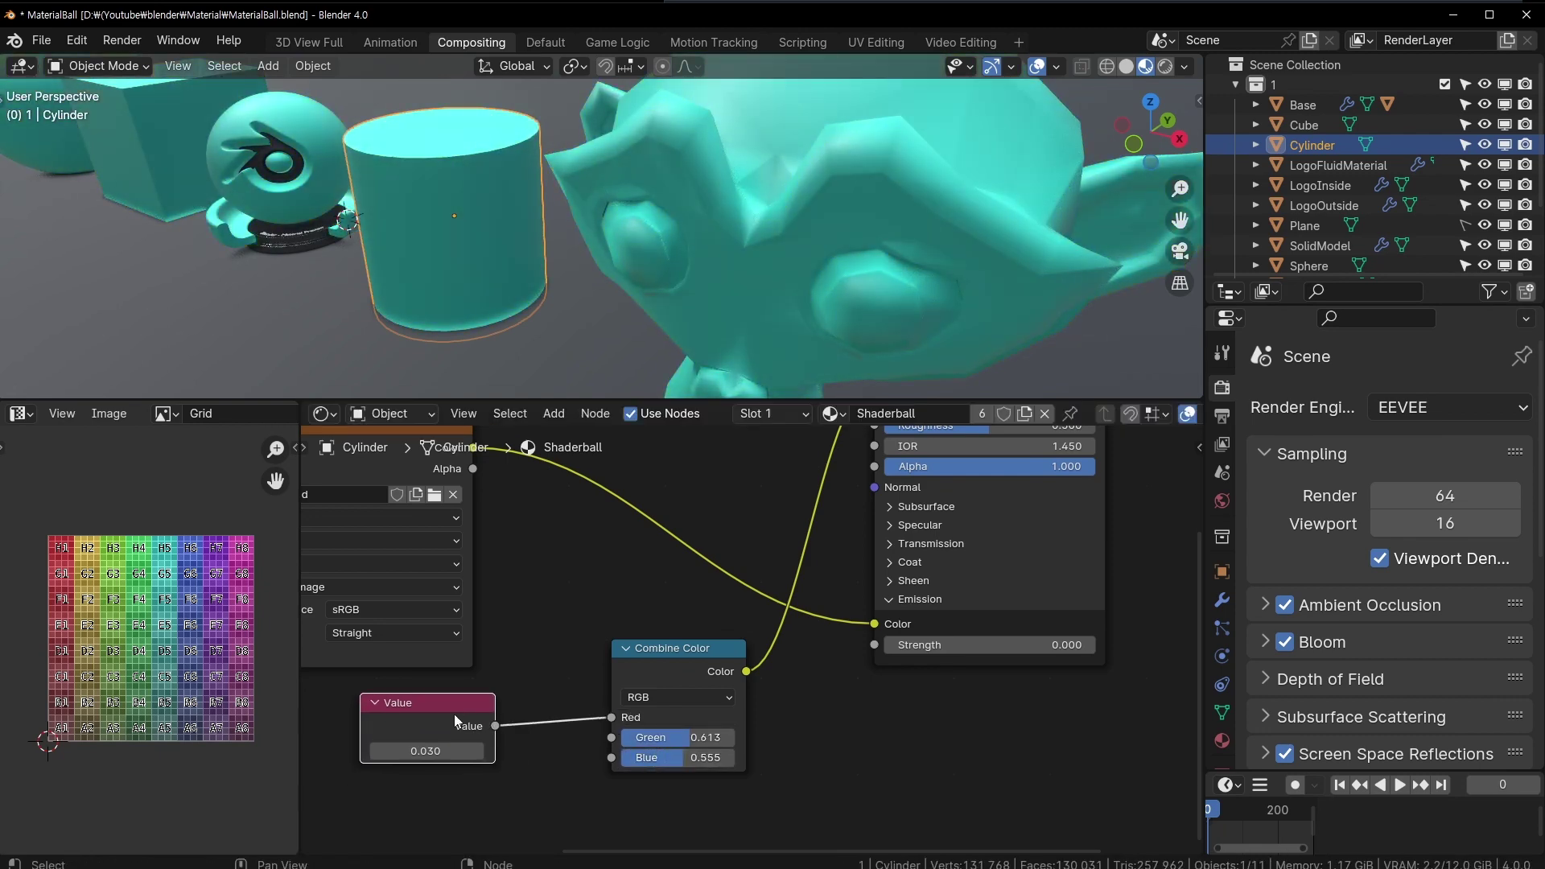
key(shift+d)
click(441, 802)
drag(483, 816, 612, 738)
middle_drag(518, 779, 537, 684)
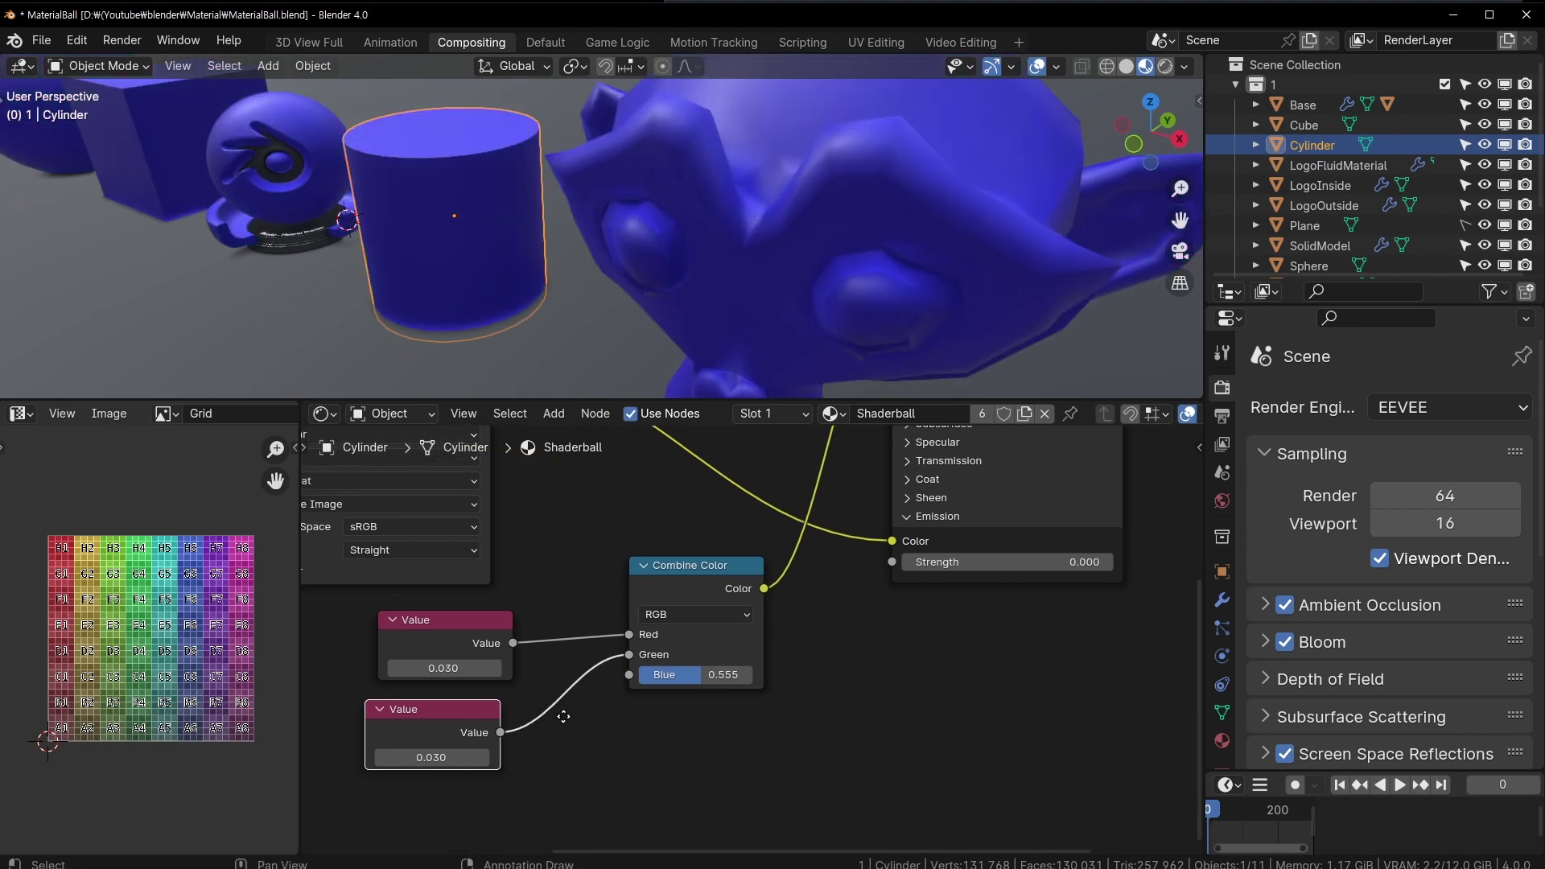
- Add a third 0.030 Value copy for Blue and line the Value nodes up
key(shift+d)
click(473, 808)
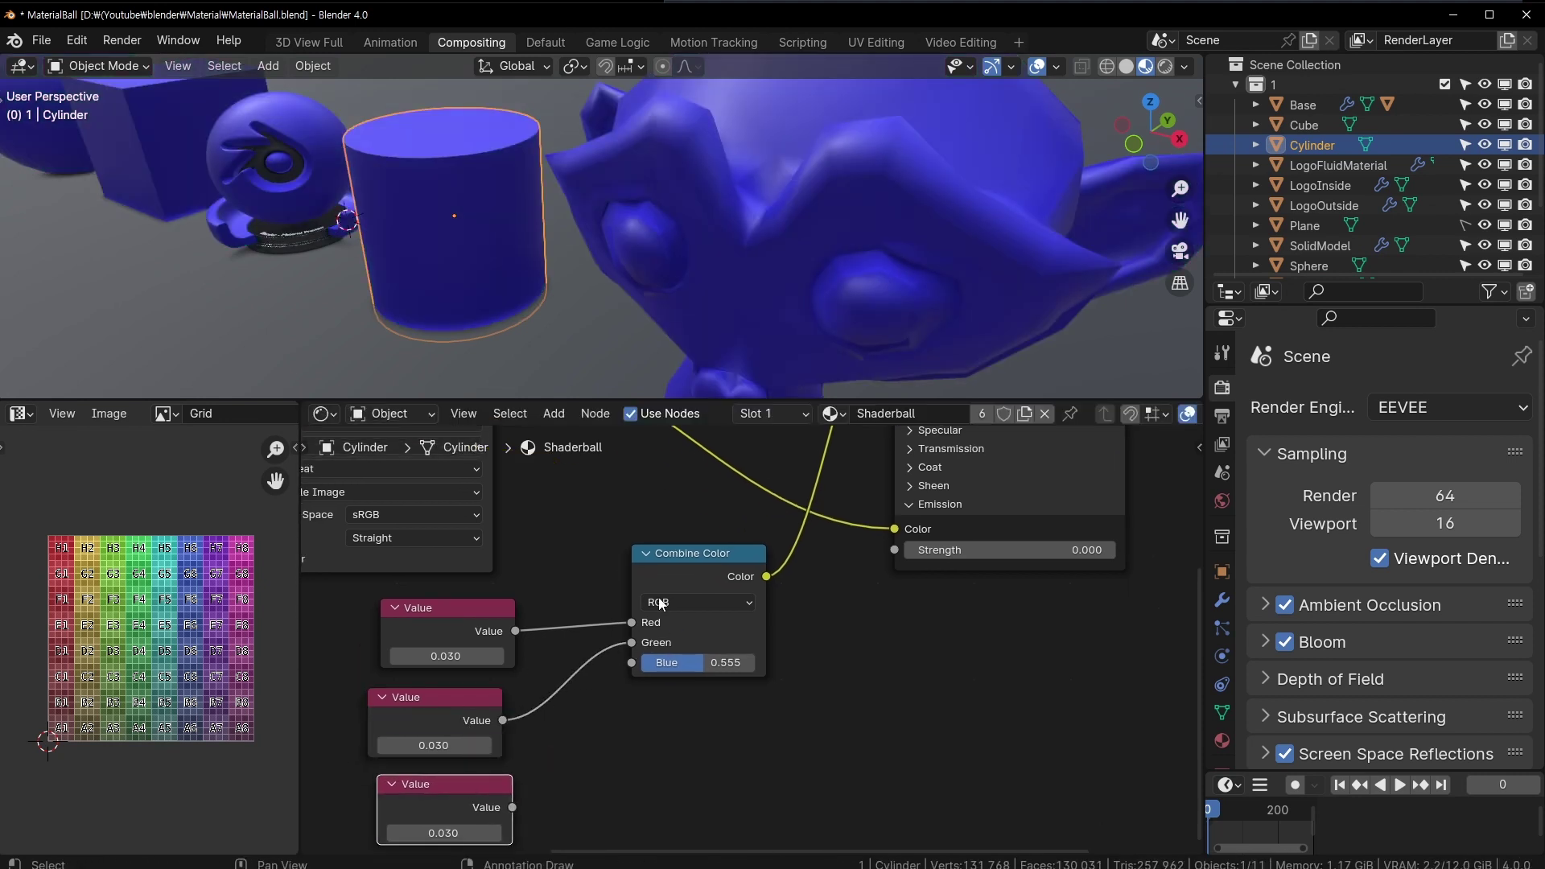
drag(513, 808, 631, 662)
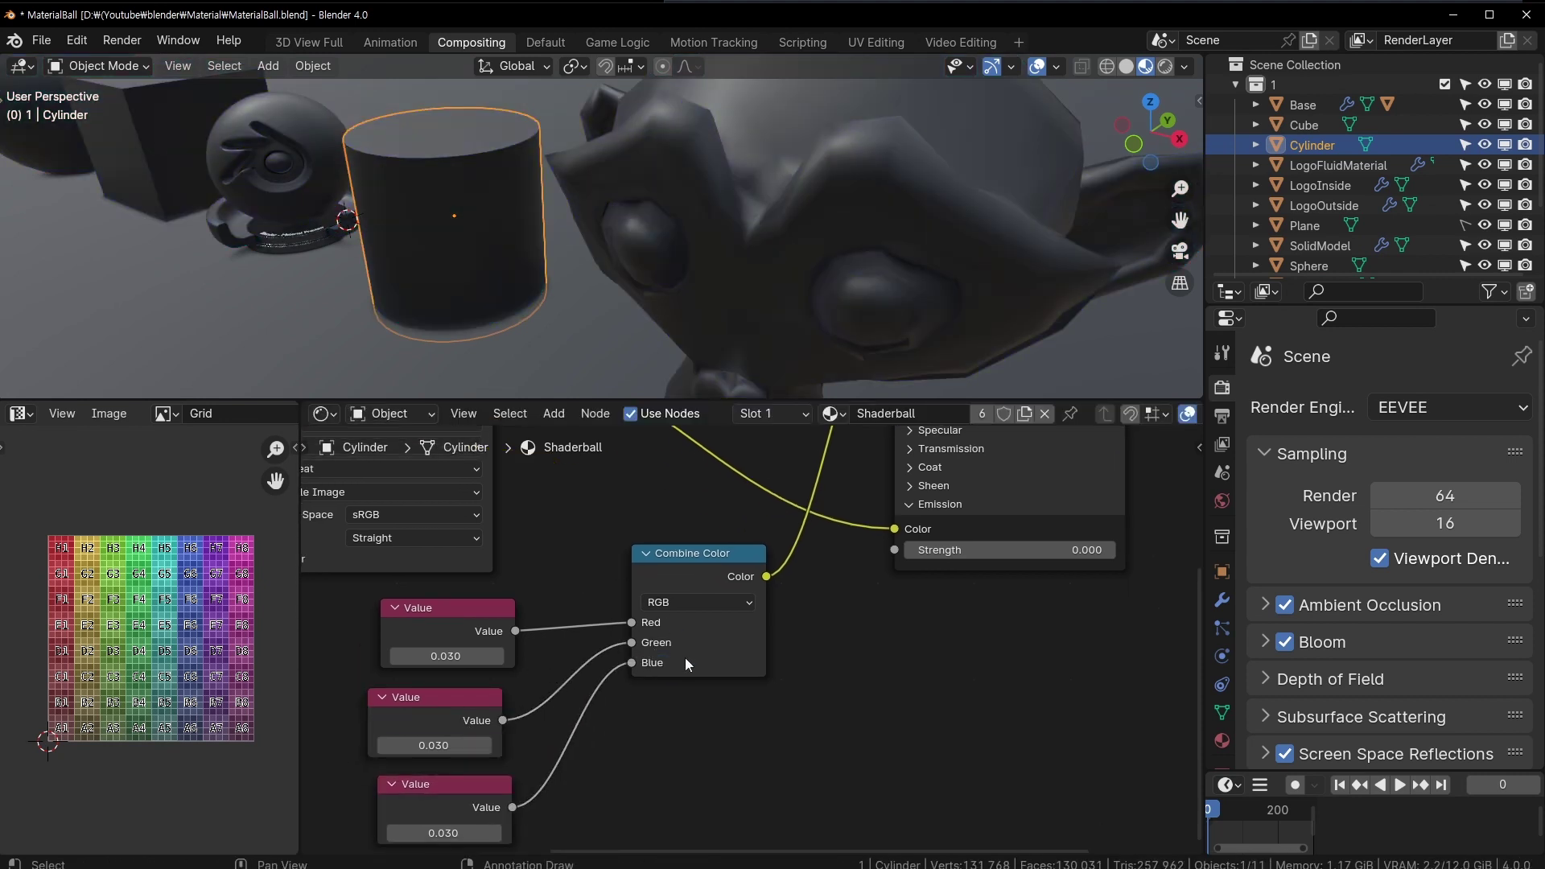
shift+scroll(691, 652, up, 2)
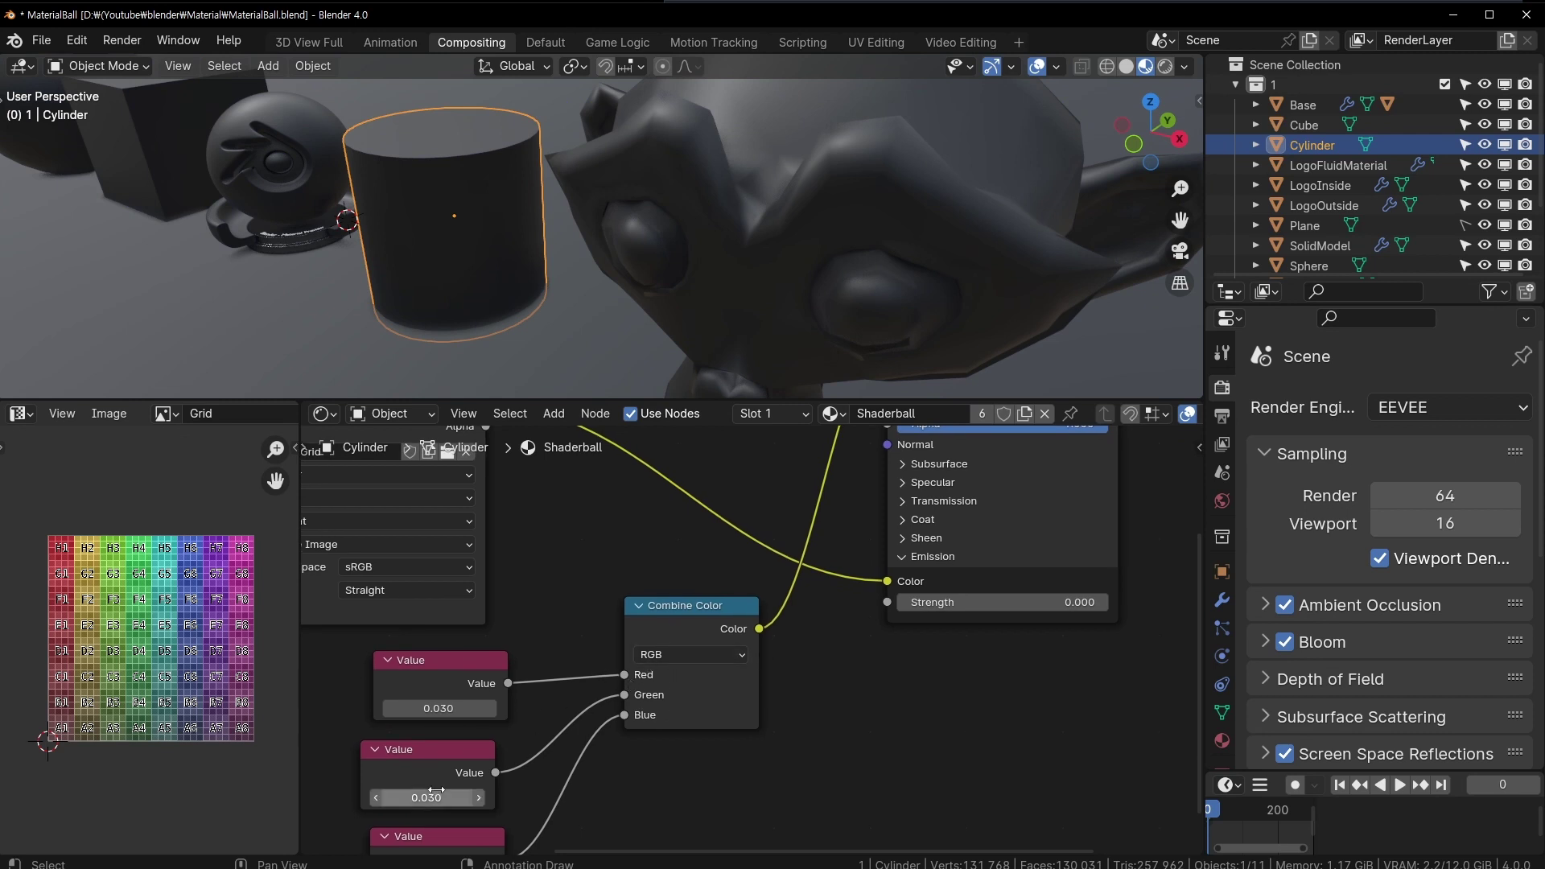
mouse_move(451, 771)
mouse_down()
mouse_move(468, 763)
mouse_move(455, 784)
mouse_up()
shift+scroll(485, 783, down, 2)
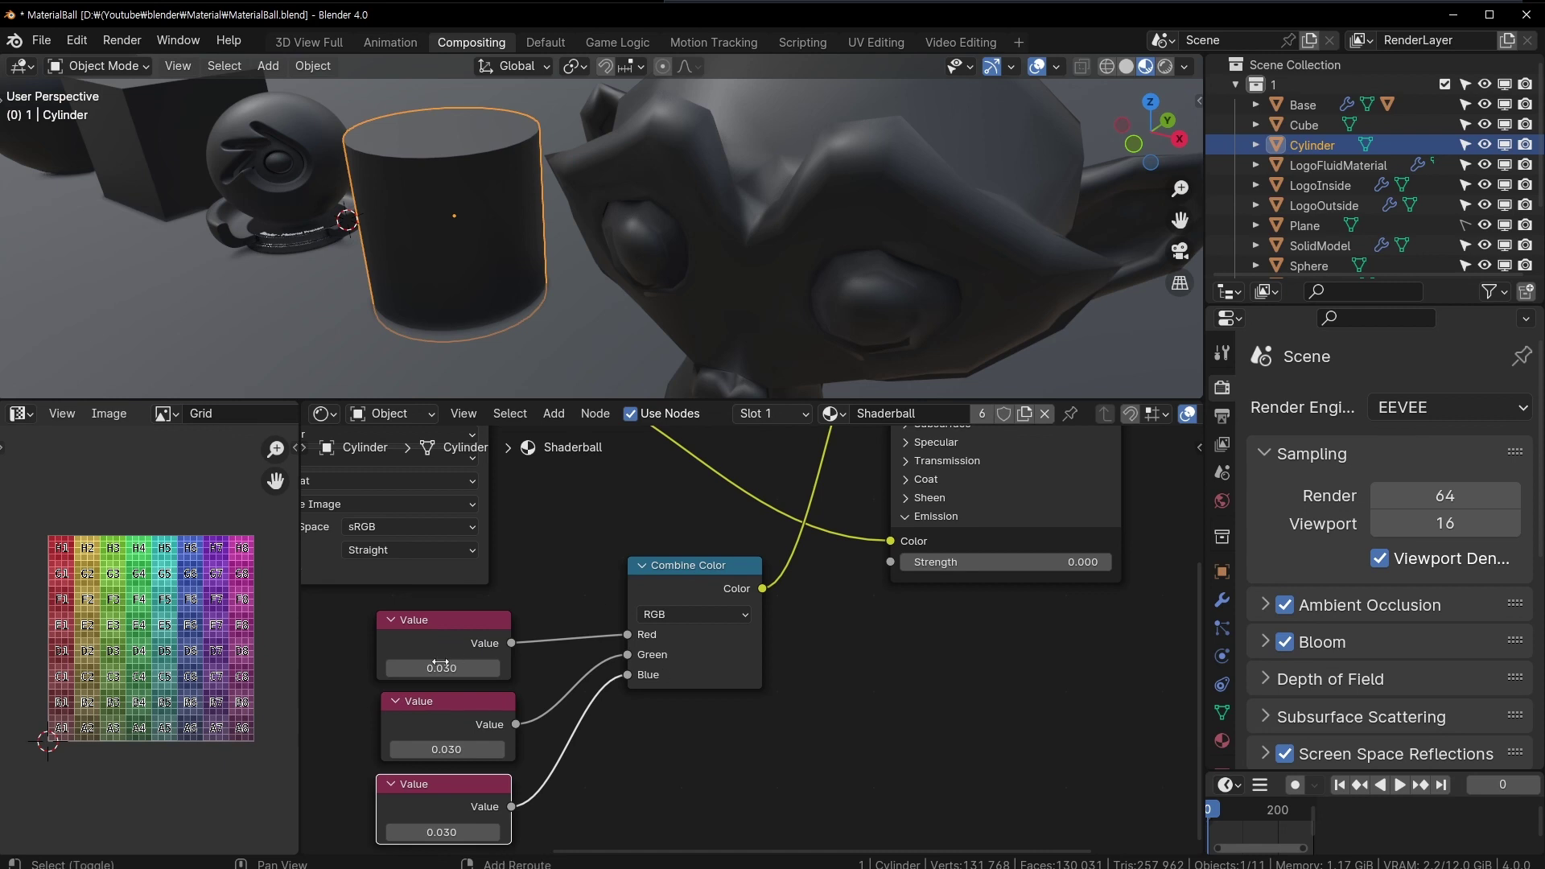
click(576, 671)
- Add an RGB node below Combine Color set to R 0.637, G 0.288, B 0.696
key(shift+a)
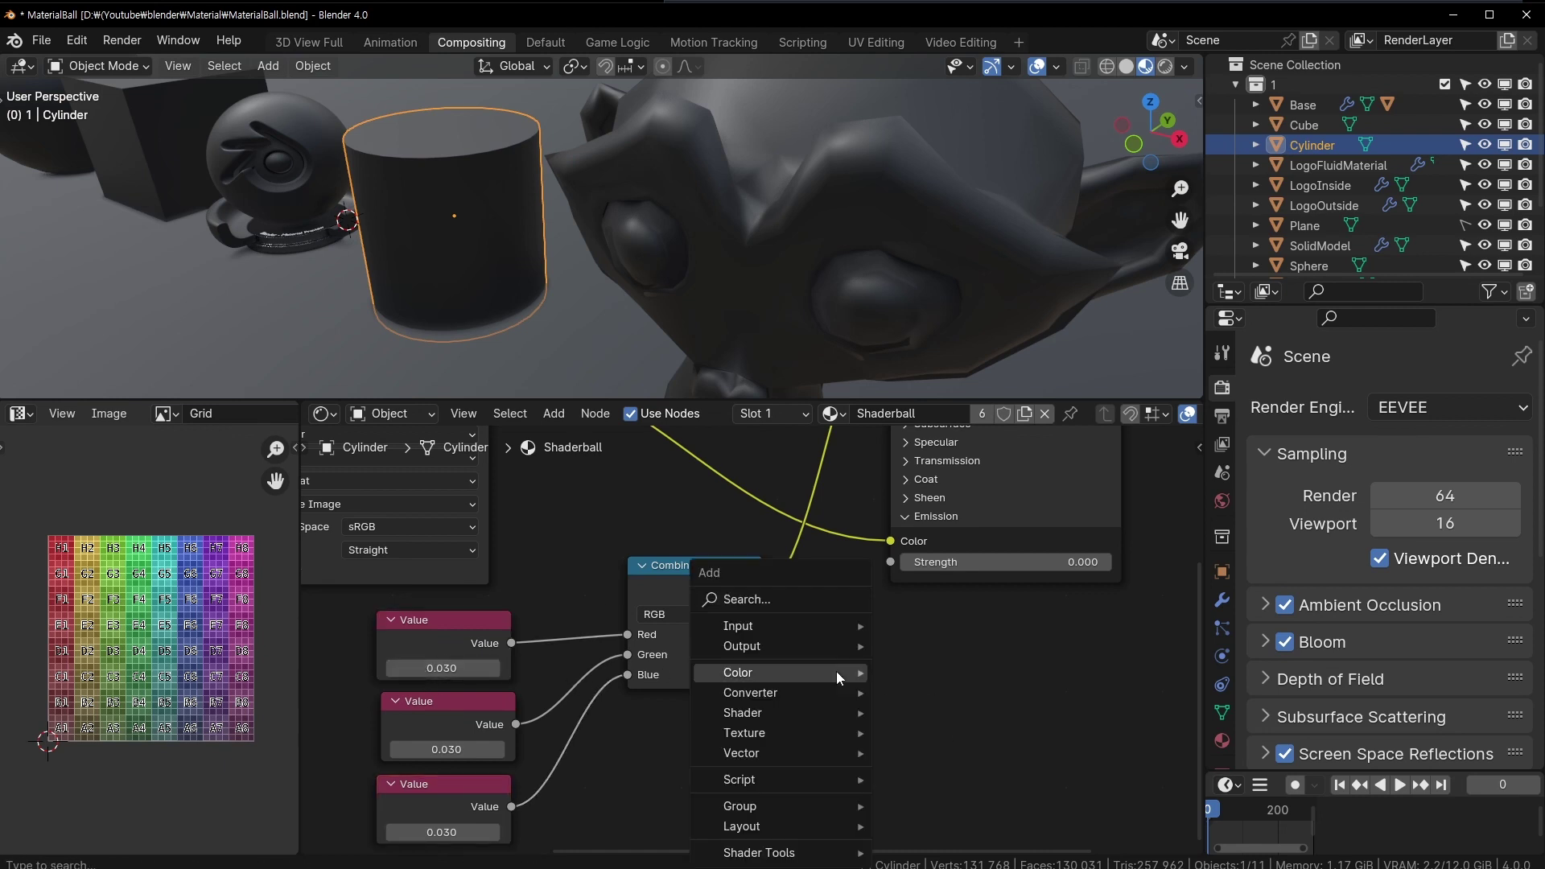
click(977, 503)
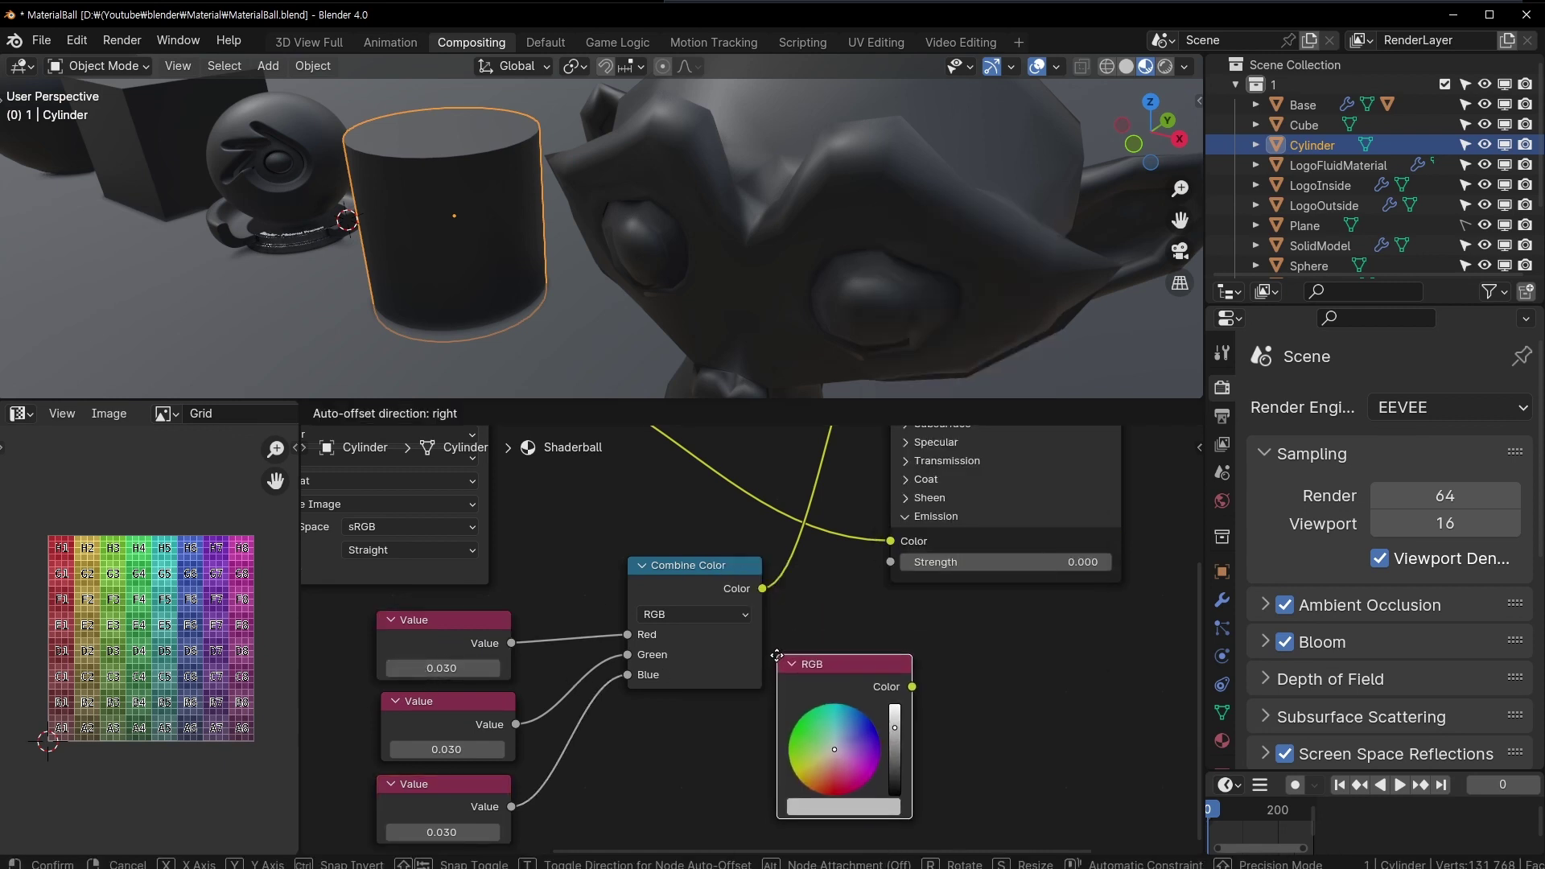
click(892, 750)
click(868, 799)
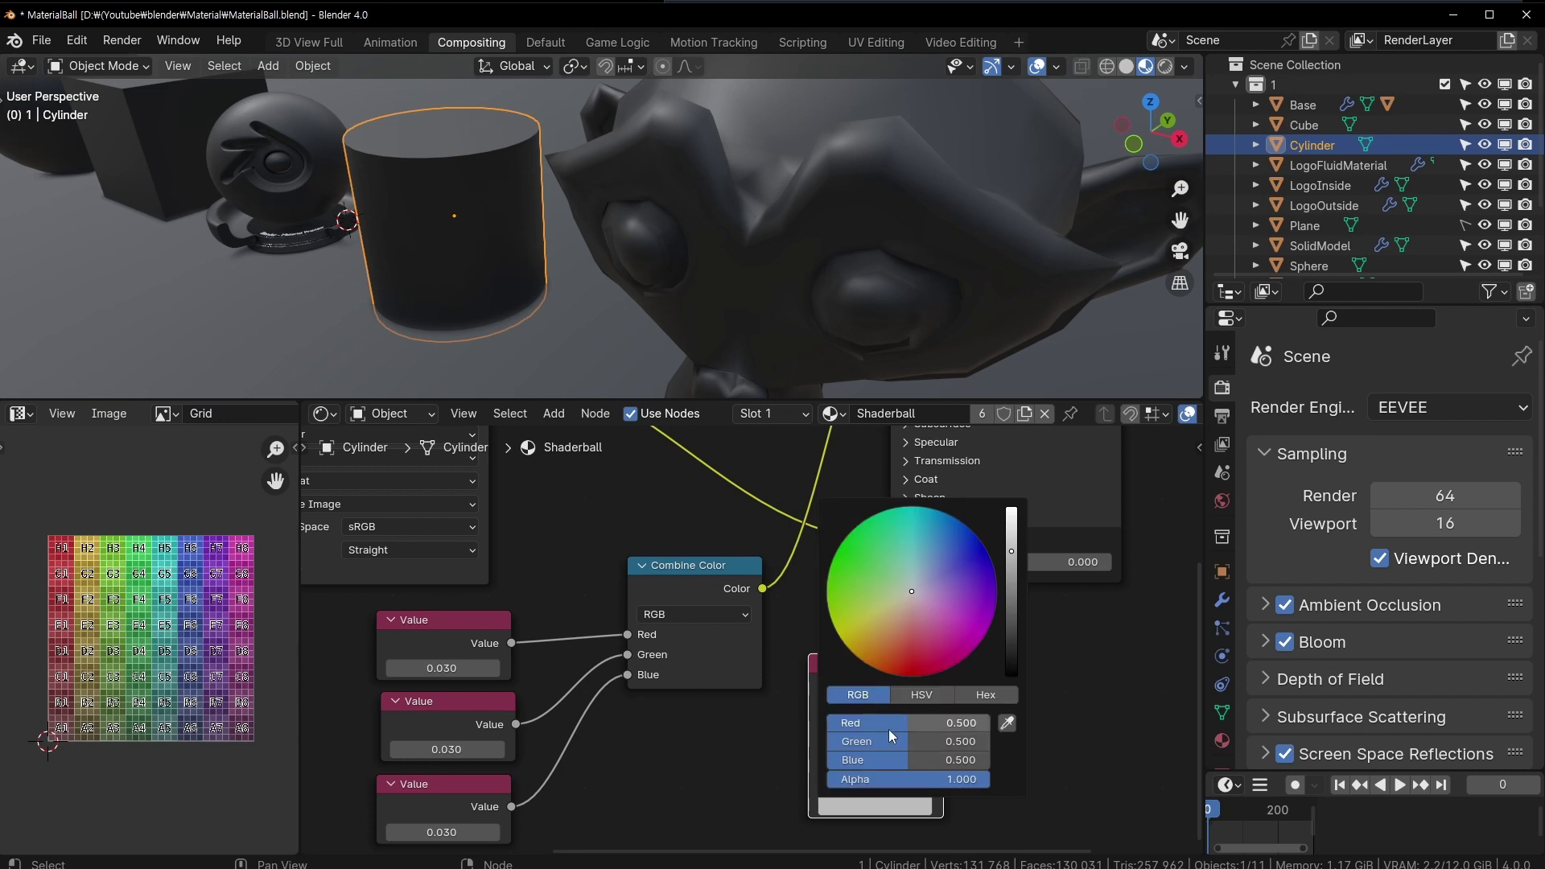
mouse_move(888, 723)
mouse_down()
mouse_move(990, 722)
mouse_move(990, 742)
mouse_move(829, 760)
mouse_move(990, 760)
mouse_move(875, 741)
mouse_up()
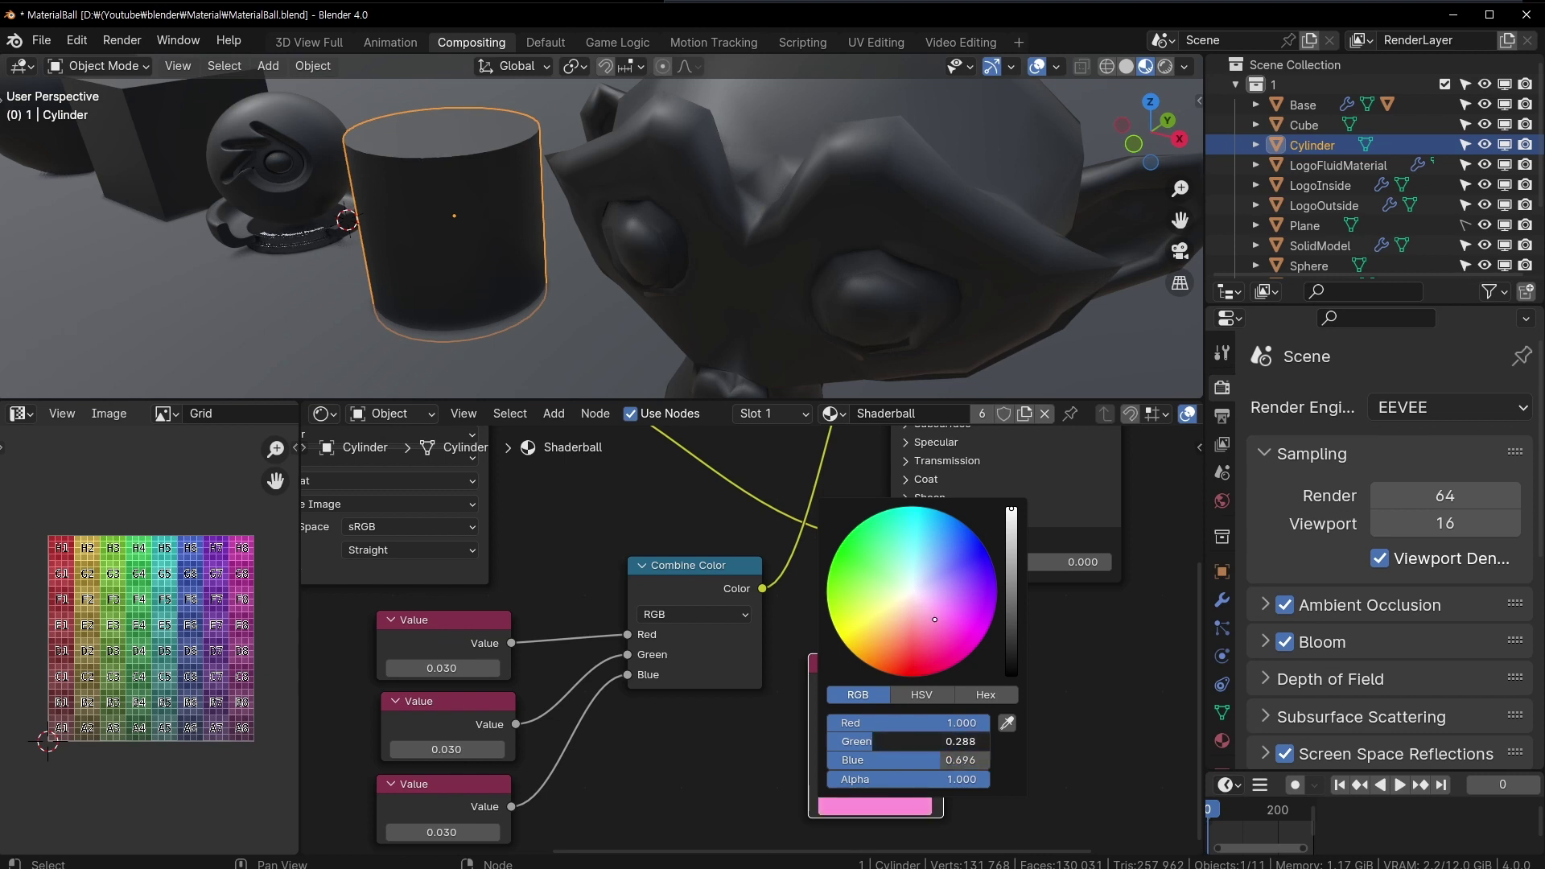
drag(962, 723, 917, 723)
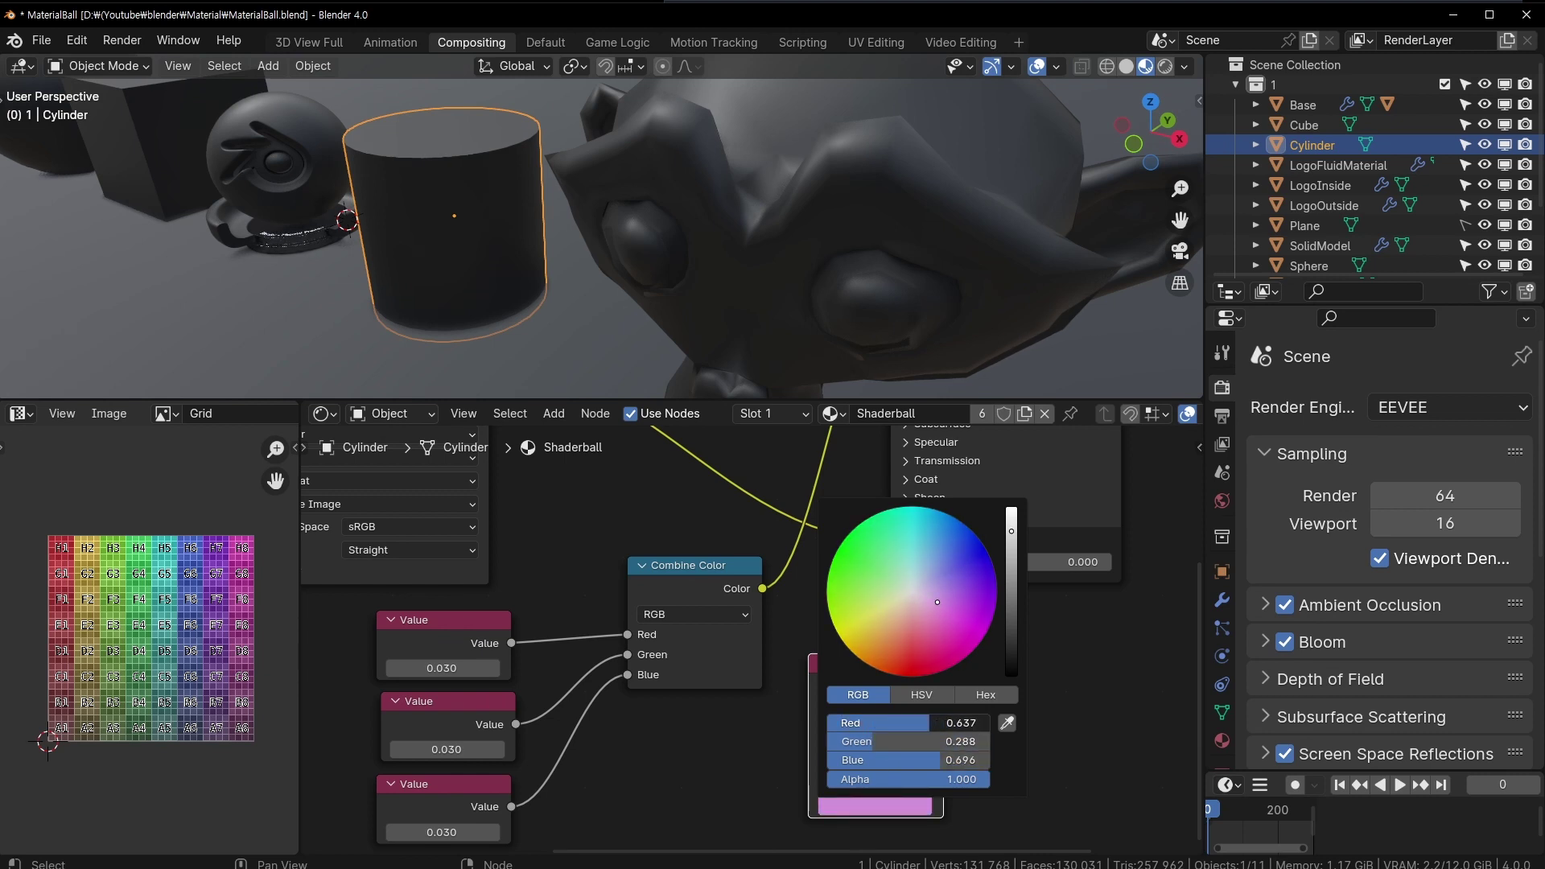
middle_drag(718, 514, 405, 602)
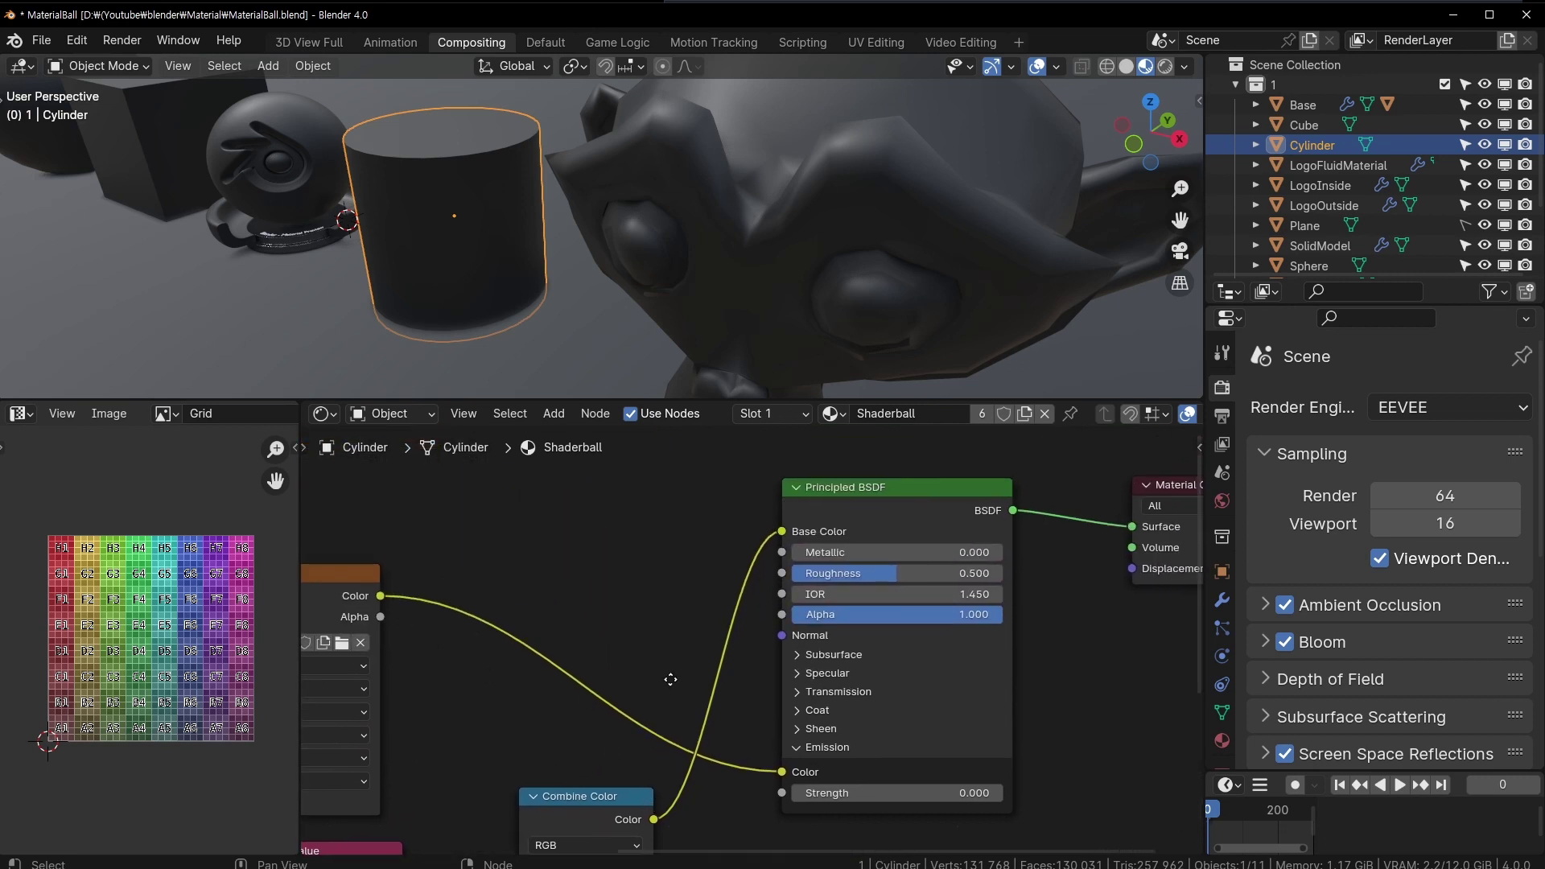
- Connect the RGB colour to Base Color and move the RGB node up into place
middle_drag(671, 679, 741, 479)
drag(906, 716, 854, 581)
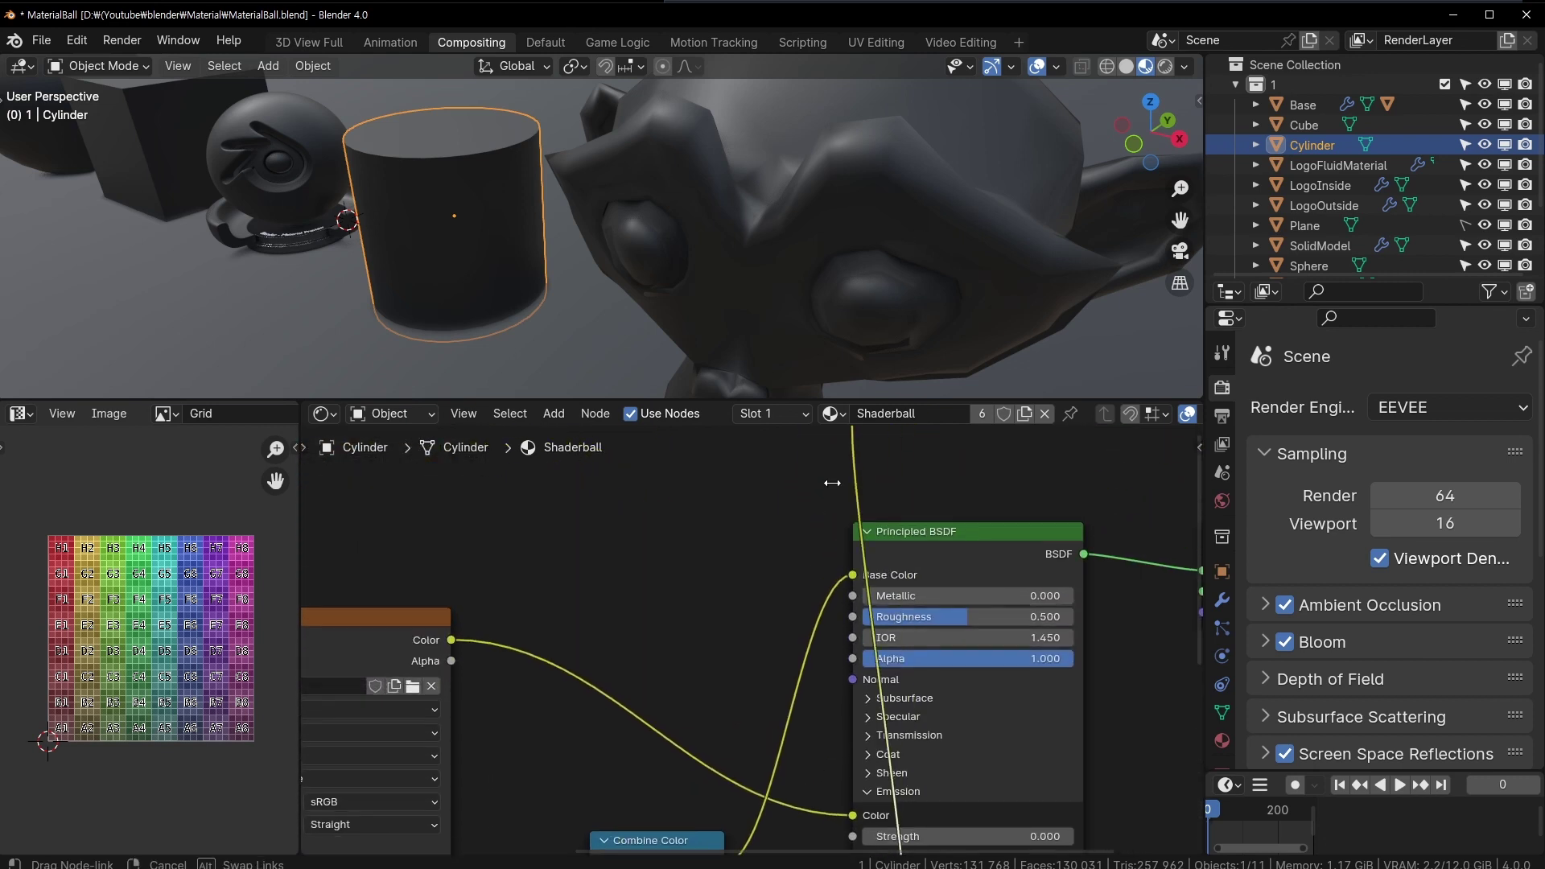
scroll(730, 283, down, 4)
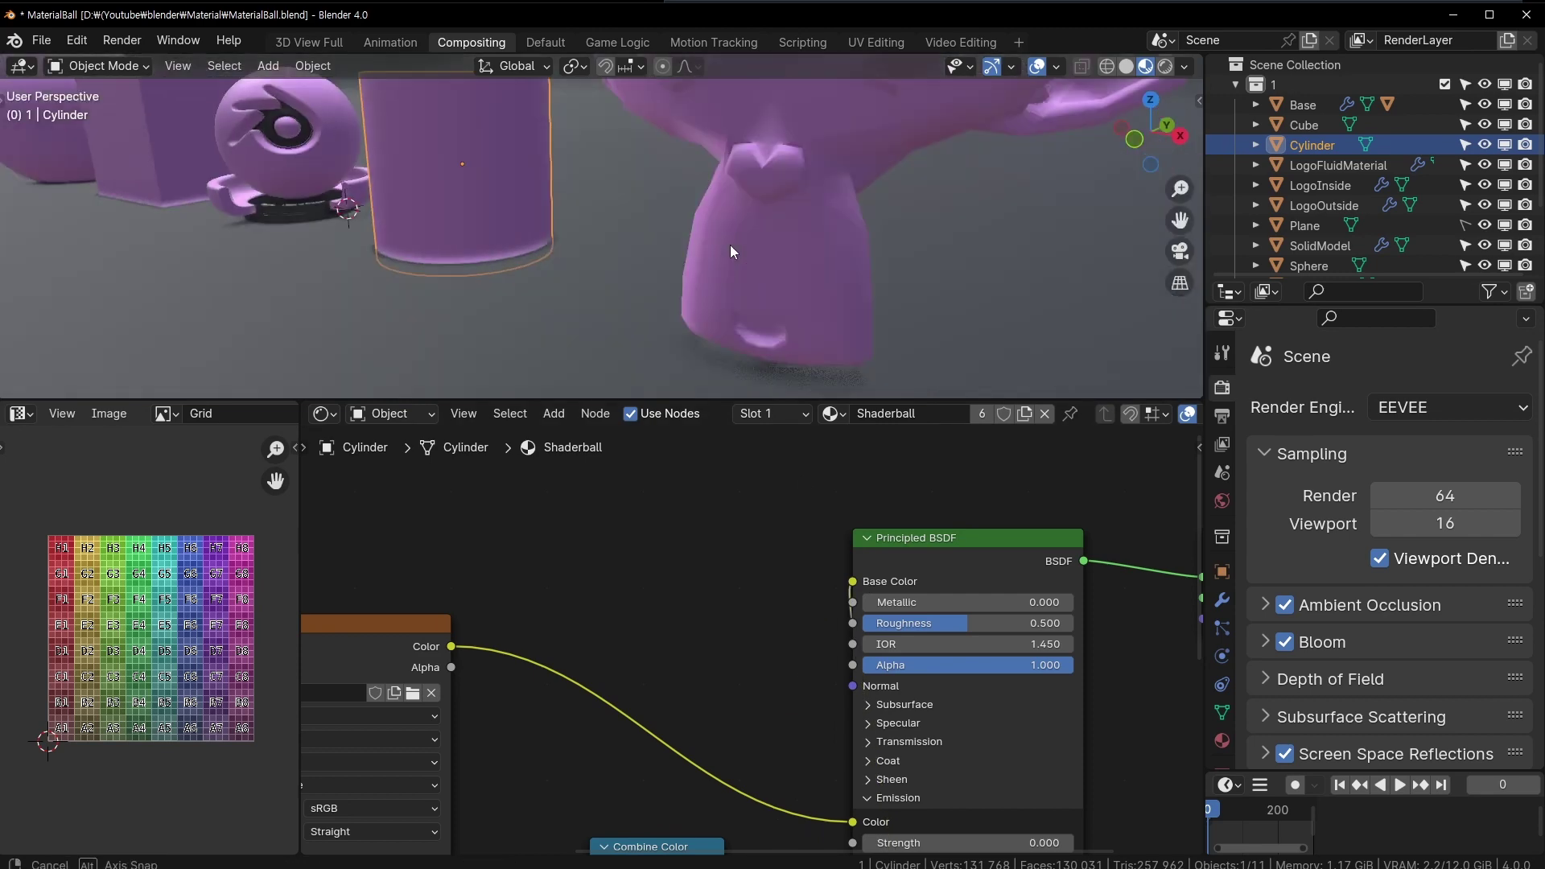
scroll(730, 245, down, 4)
scroll(740, 694, up, 3)
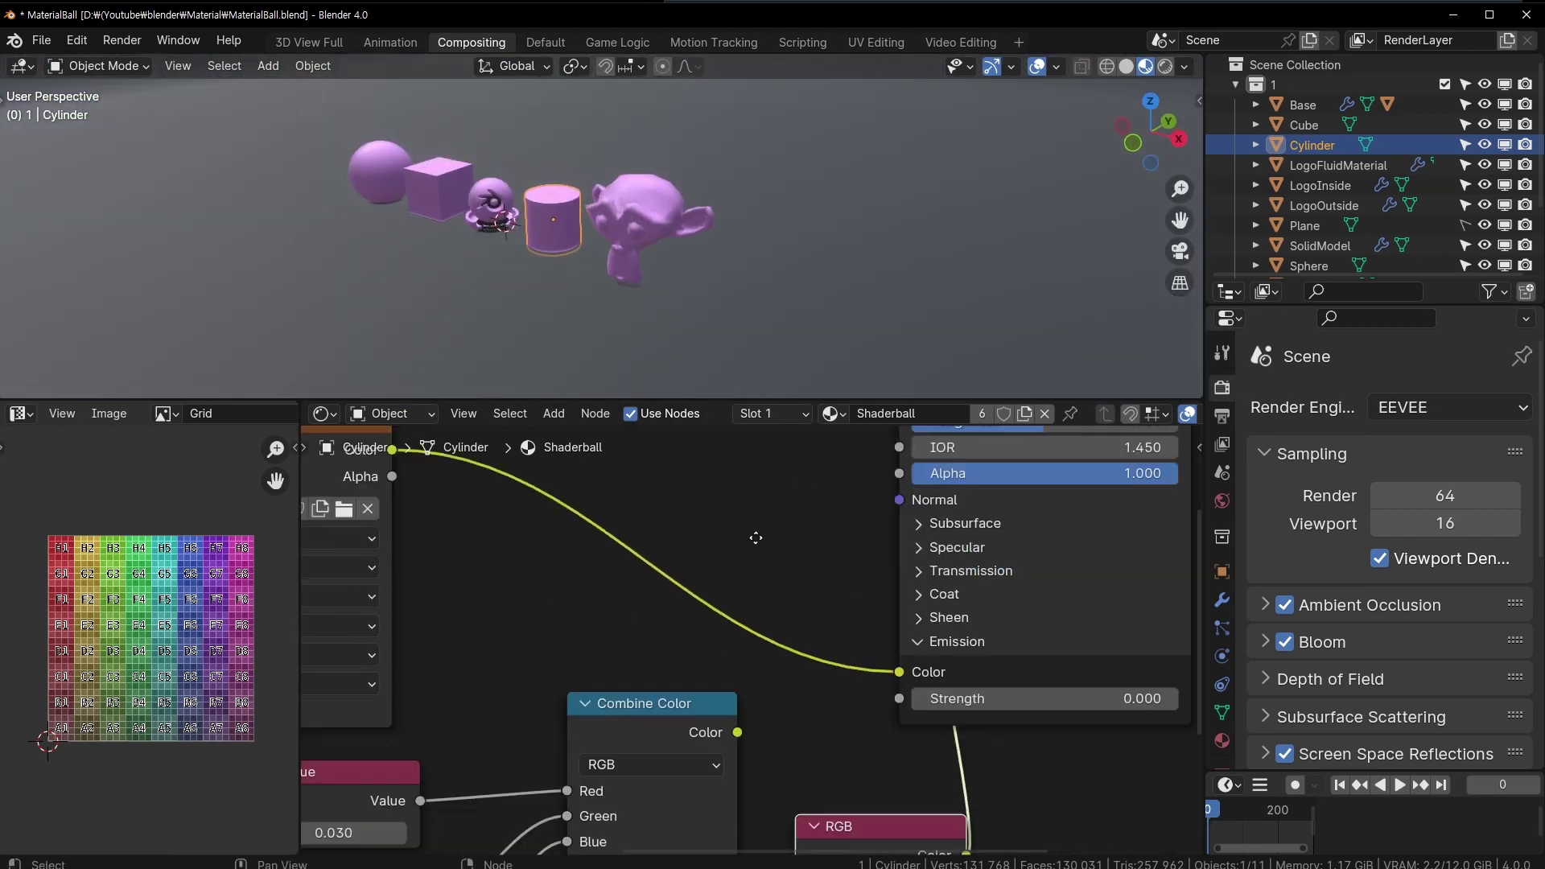
mouse_move(808, 543)
middle_down()
mouse_move(631, 641)
mouse_move(900, 519)
middle_up()
drag(848, 660, 628, 439)
middle_drag(794, 686, 867, 486)
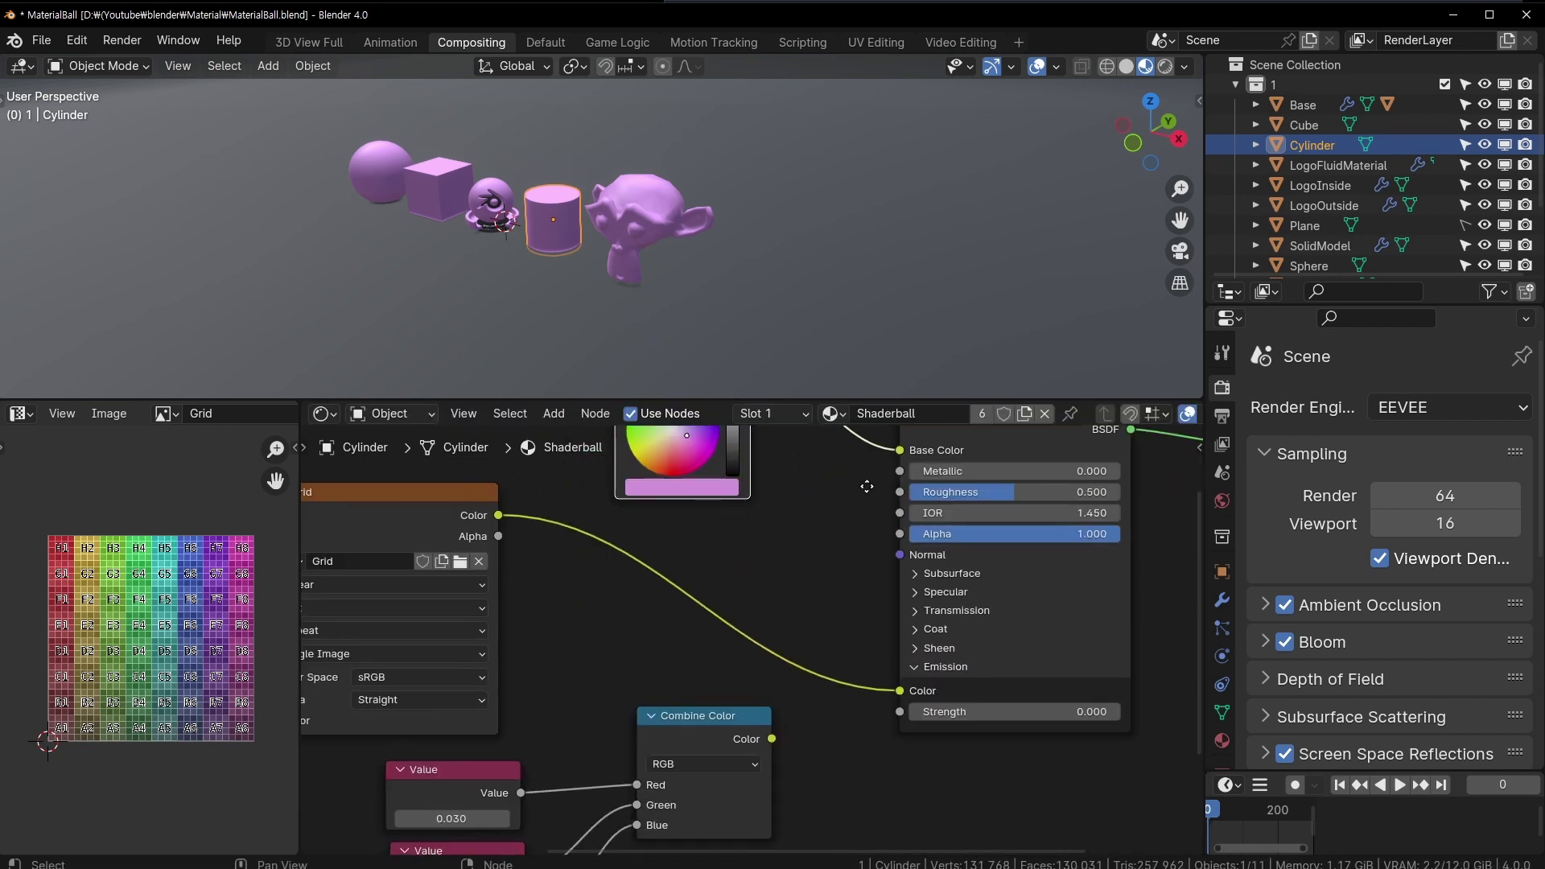
- Delete the three Value nodes and the Combine Color node
middle_drag(768, 509, 828, 353)
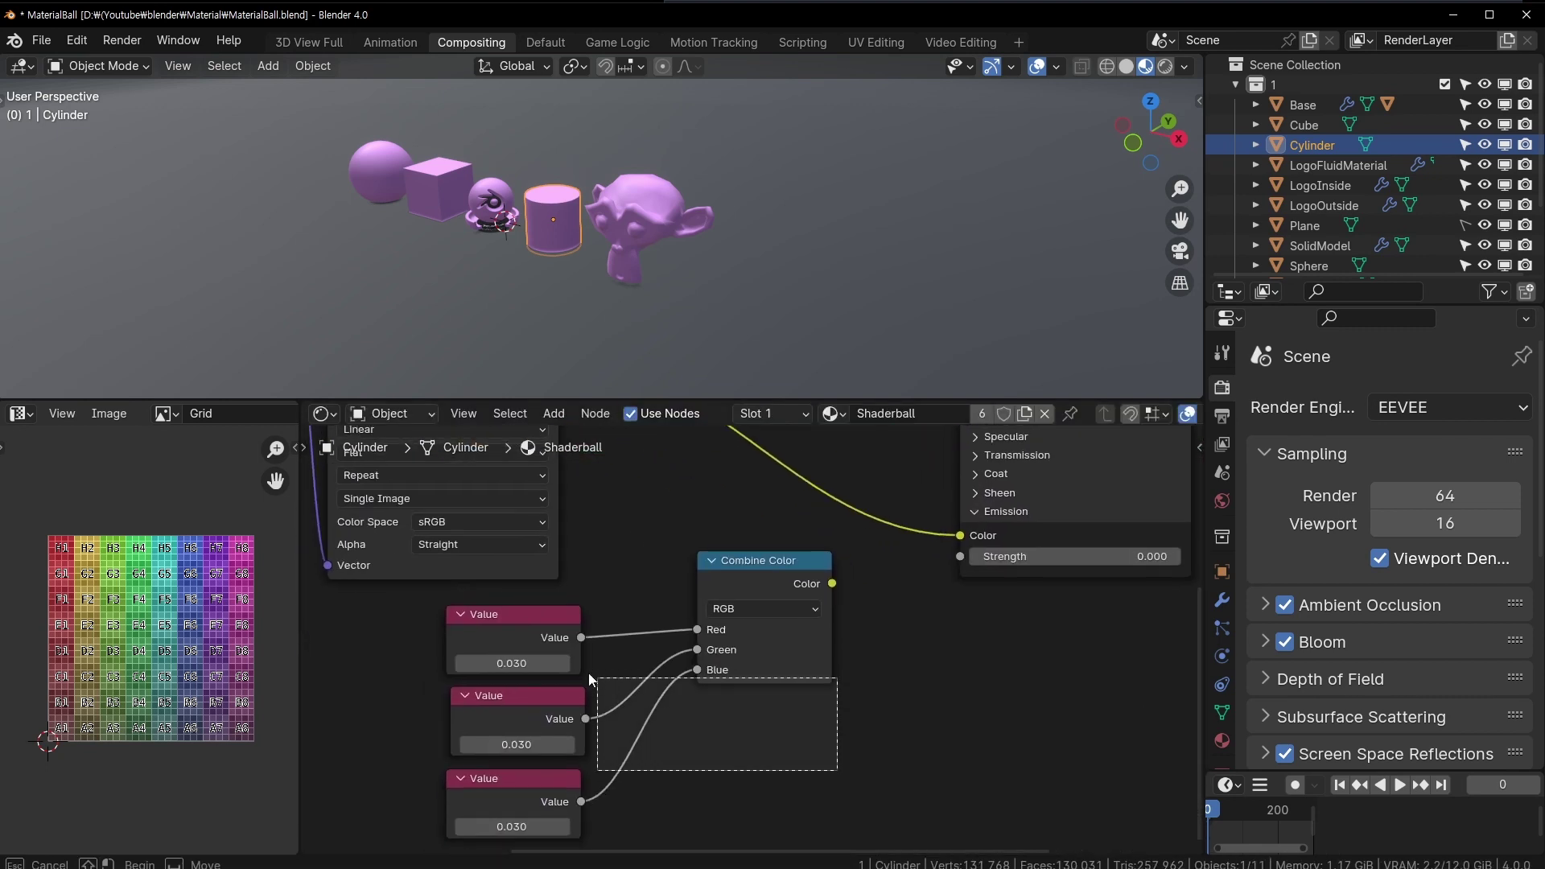
key(Delete)
middle_drag(823, 581, 741, 820)
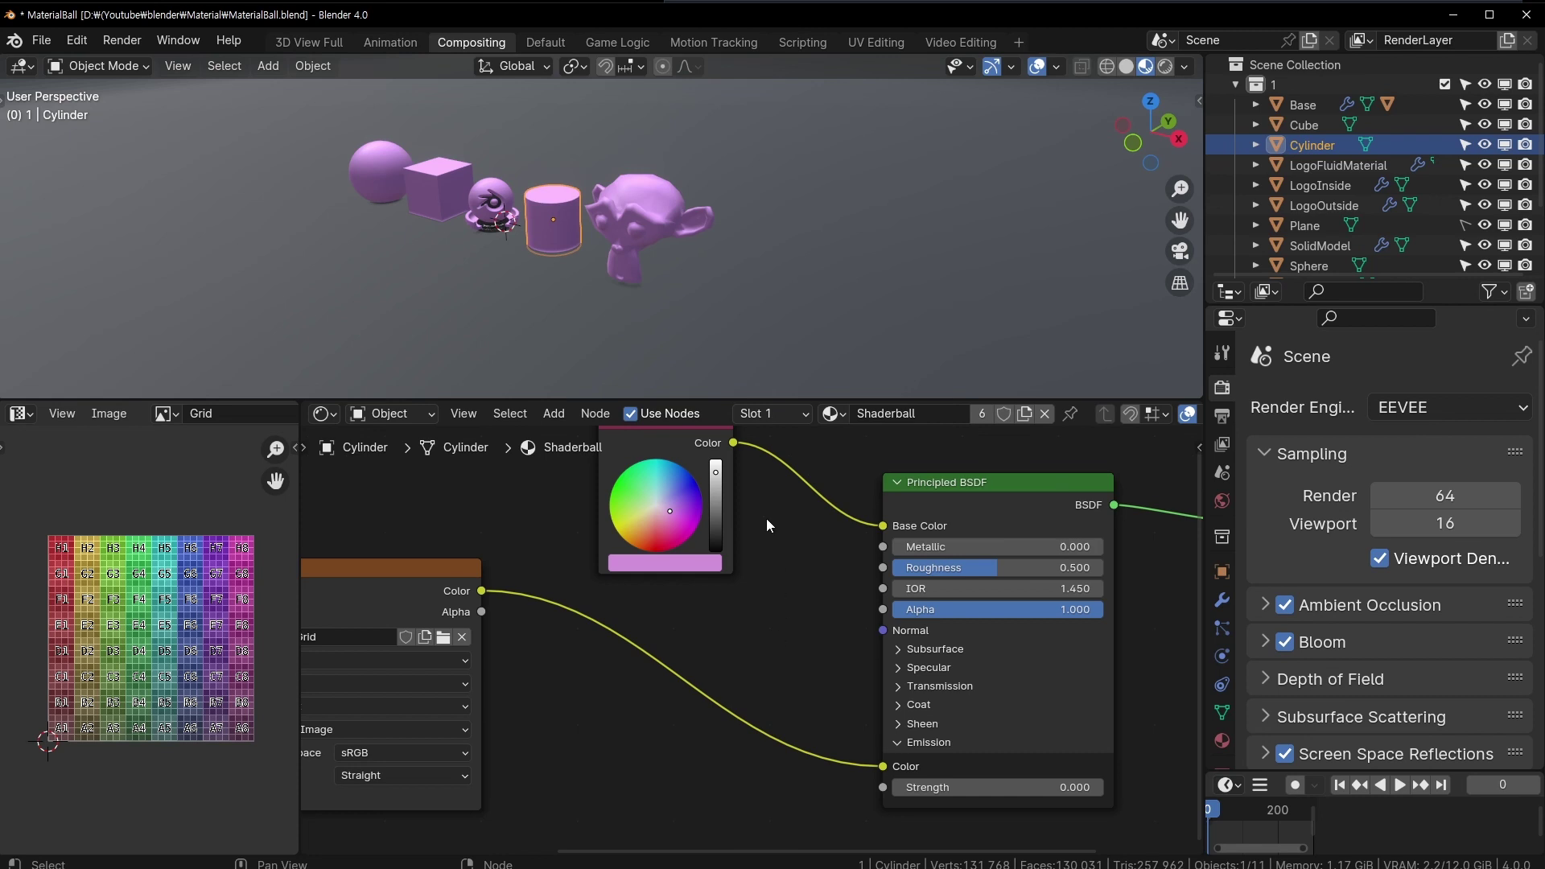
middle_drag(861, 577, 831, 642)
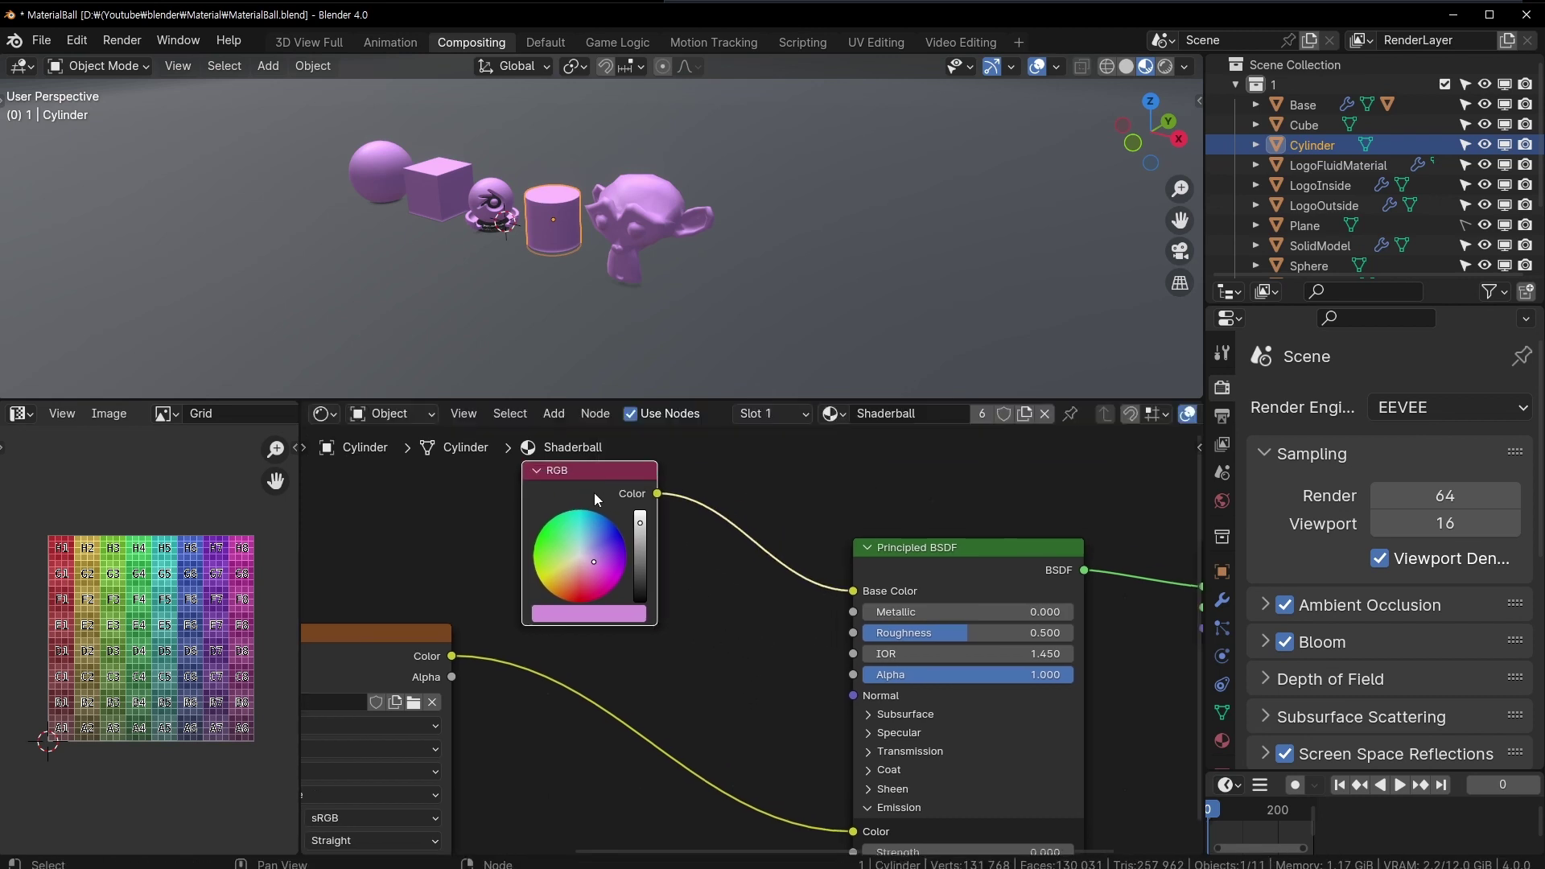
- Move Material Output further right and link the RGB colour directly to its Surface input
middle_drag(535, 697, 619, 473)
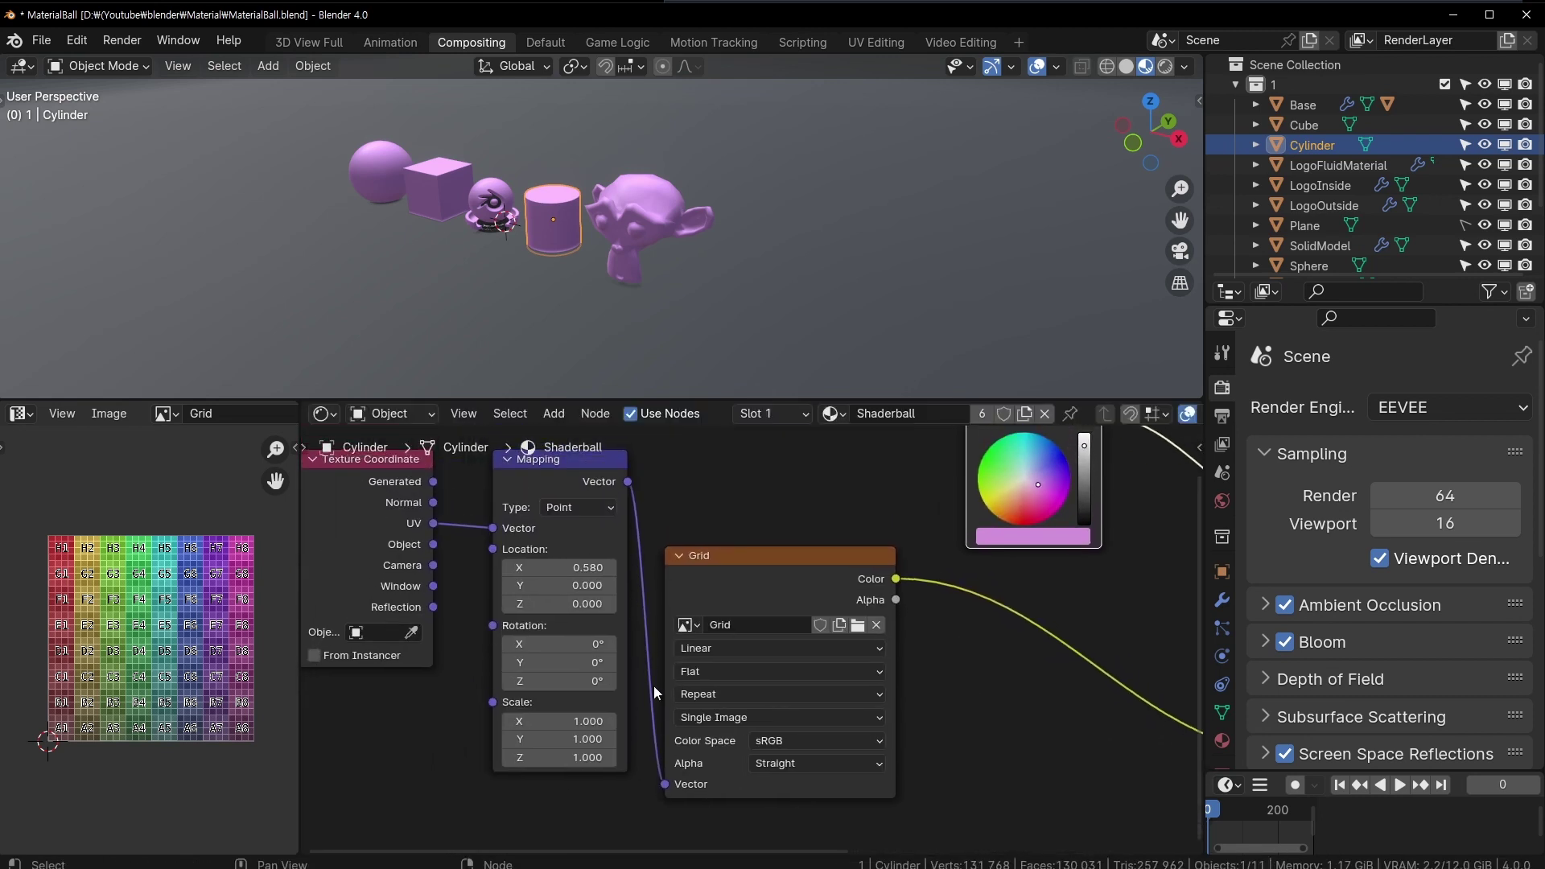
middle_drag(978, 662, 495, 673)
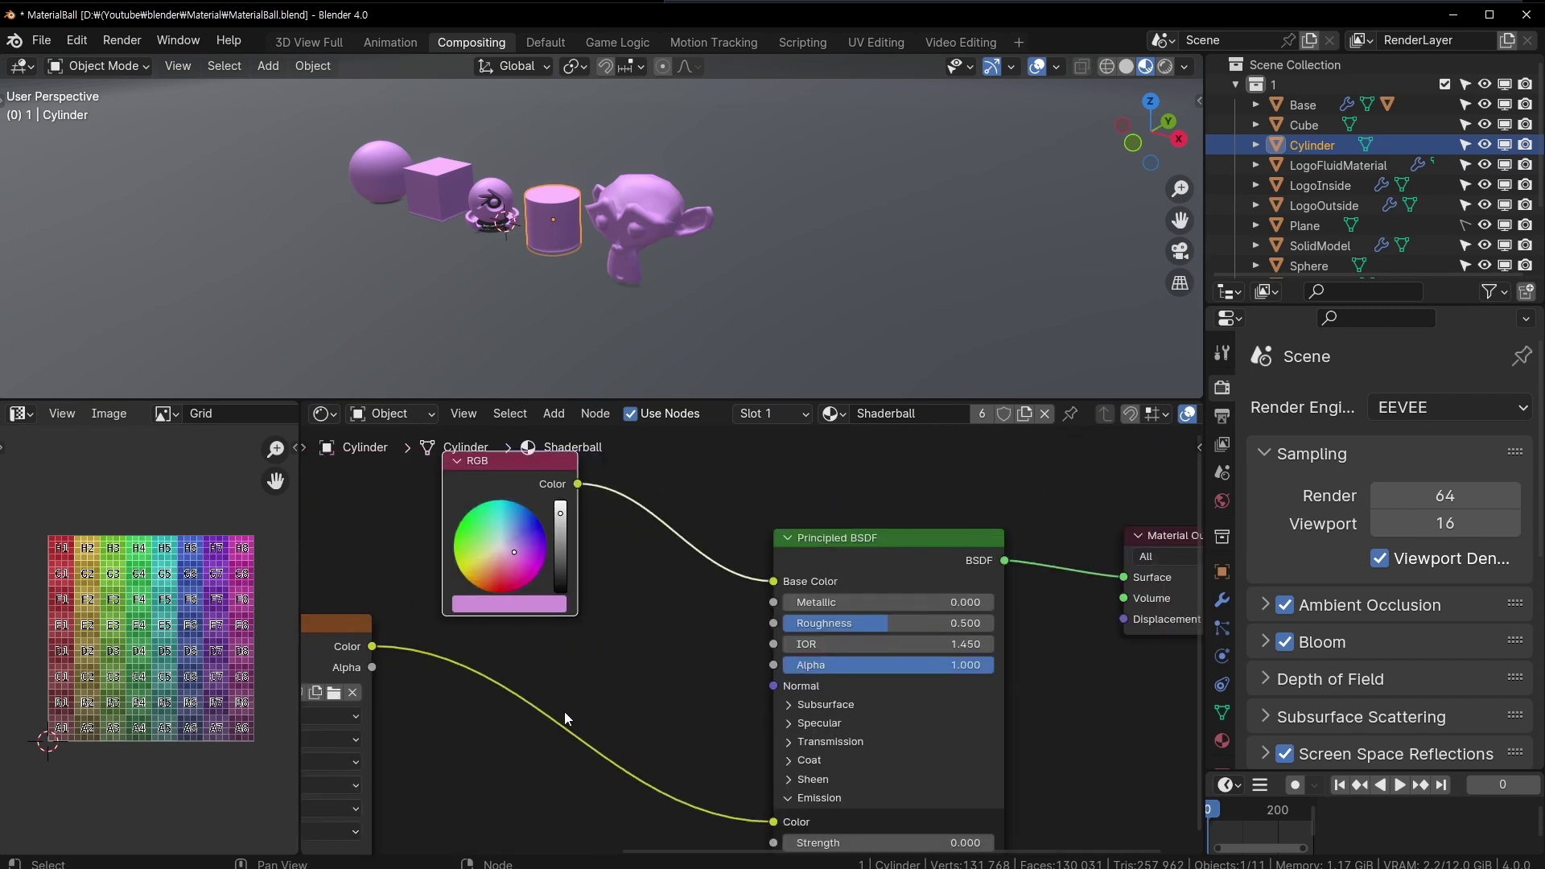
middle_drag(1050, 577, 756, 619)
drag(914, 581, 1063, 554)
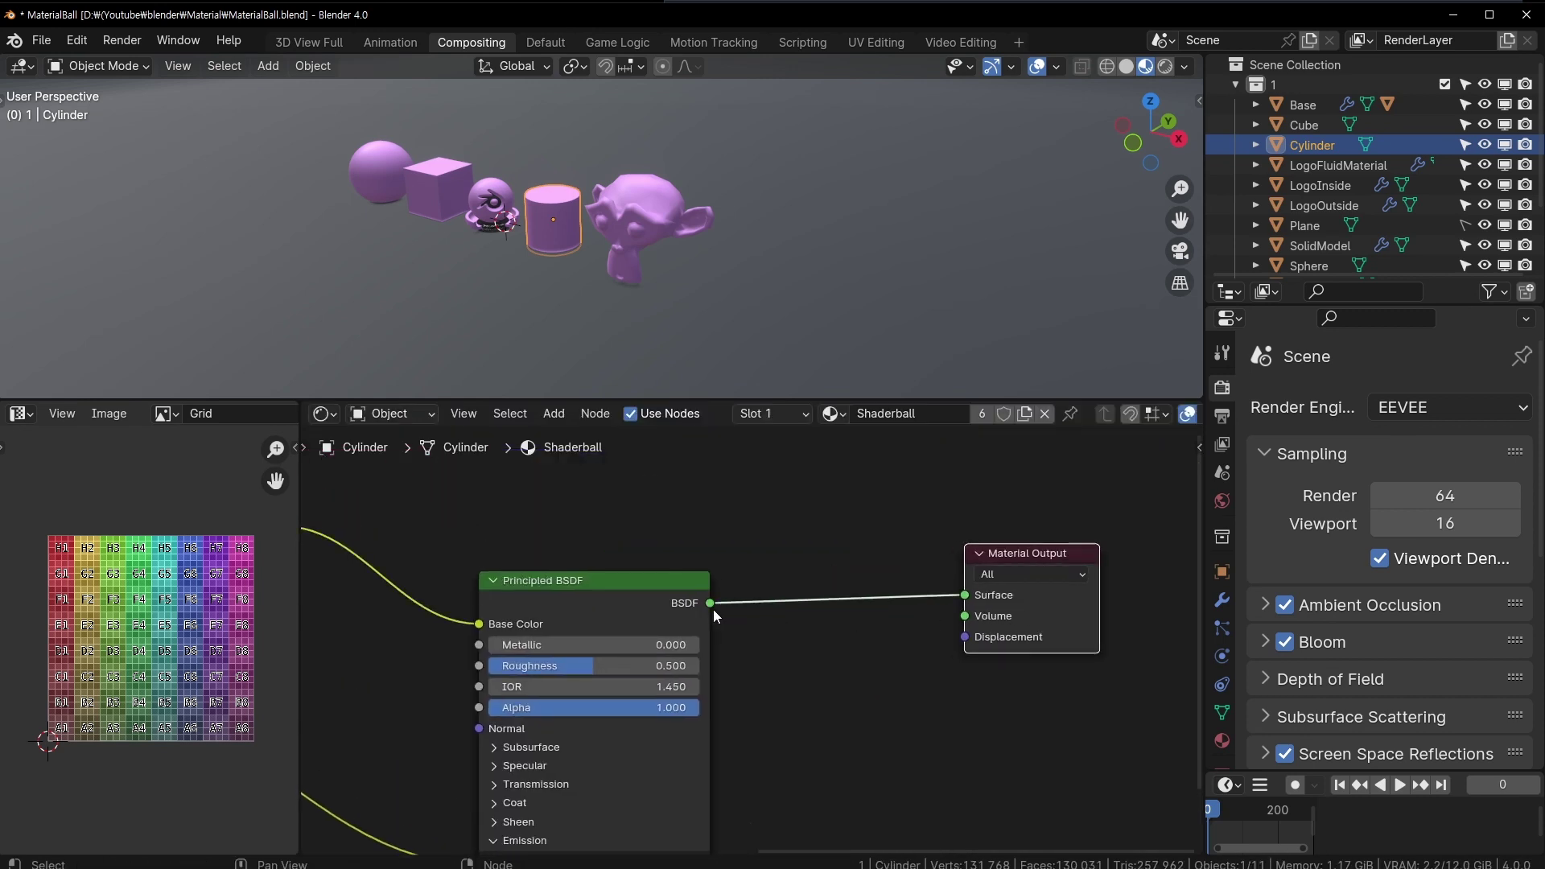
middle_drag(769, 779, 886, 836)
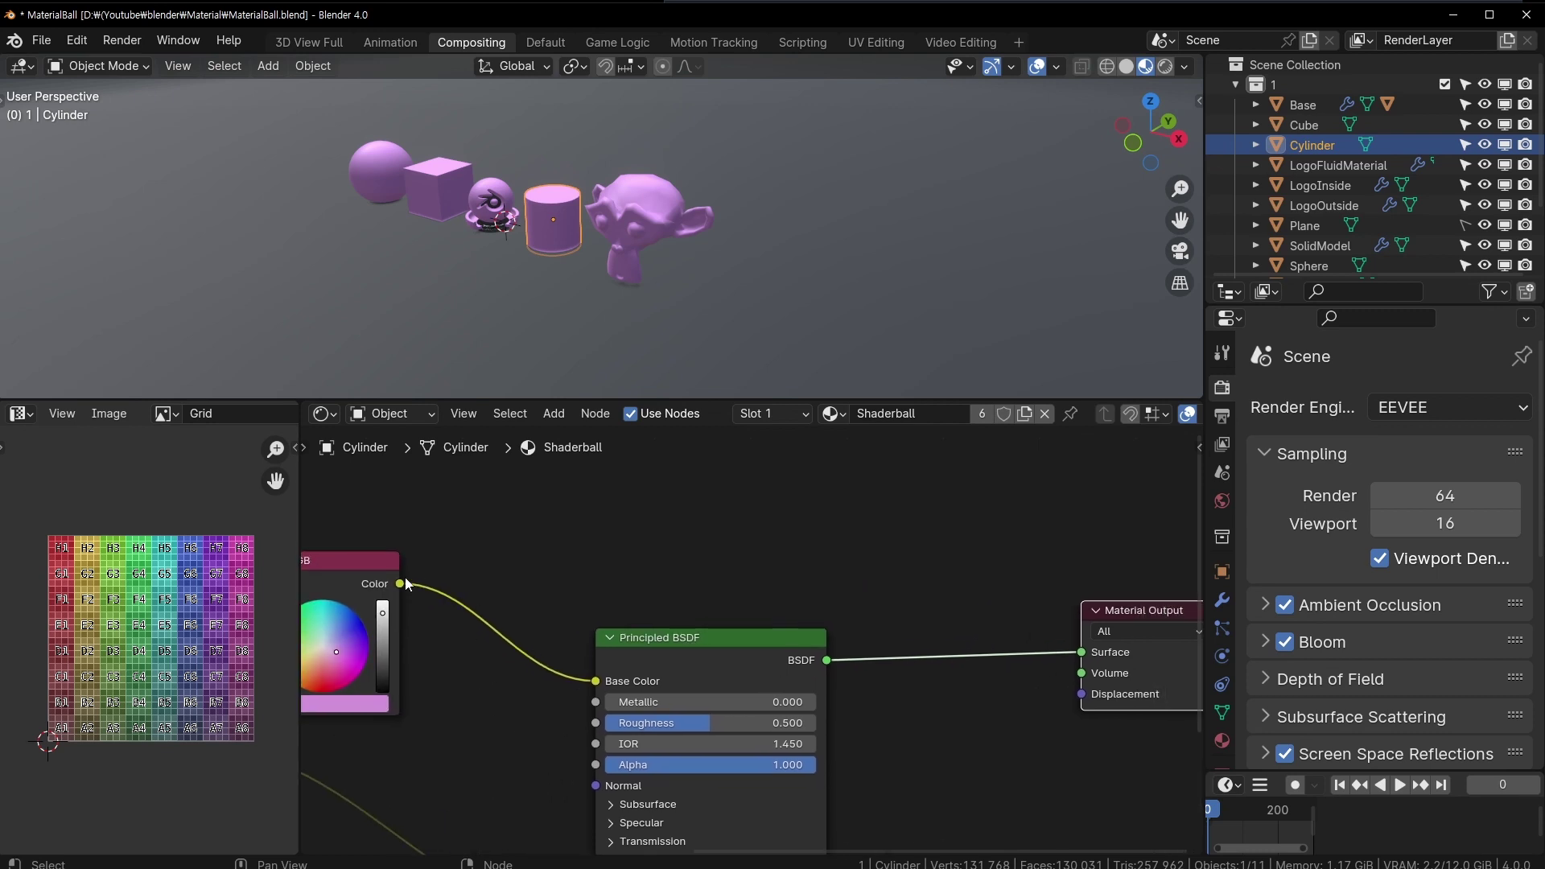
drag(400, 584, 1080, 652)
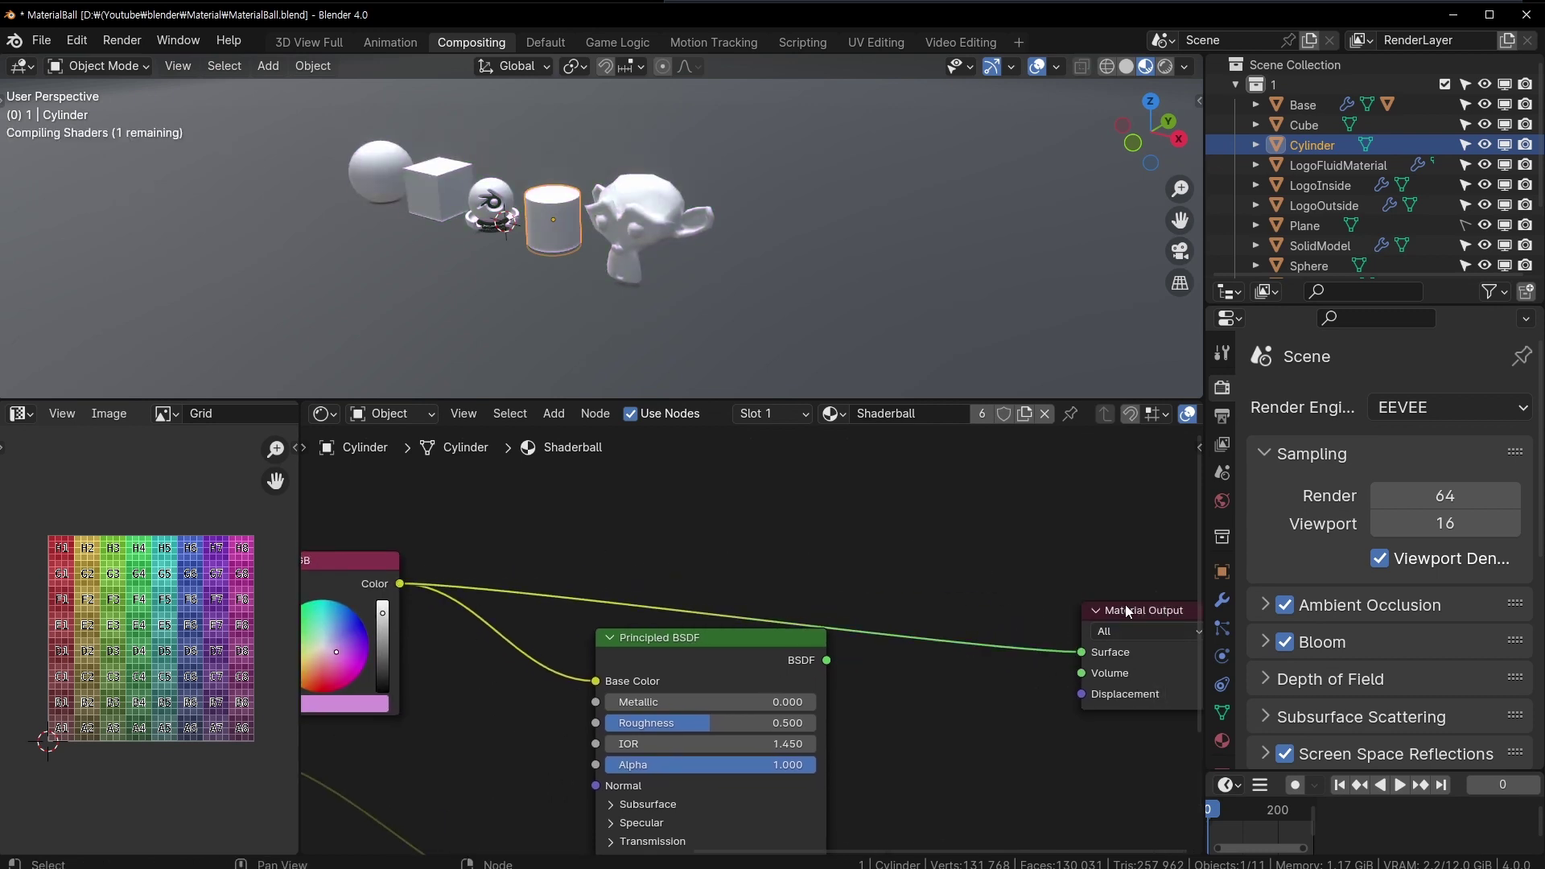
- Move Material Output closer to the shader and nudge the Principled BSDF down
drag(1083, 596, 950, 563)
scroll(611, 338, up, 5)
drag(672, 656, 674, 692)
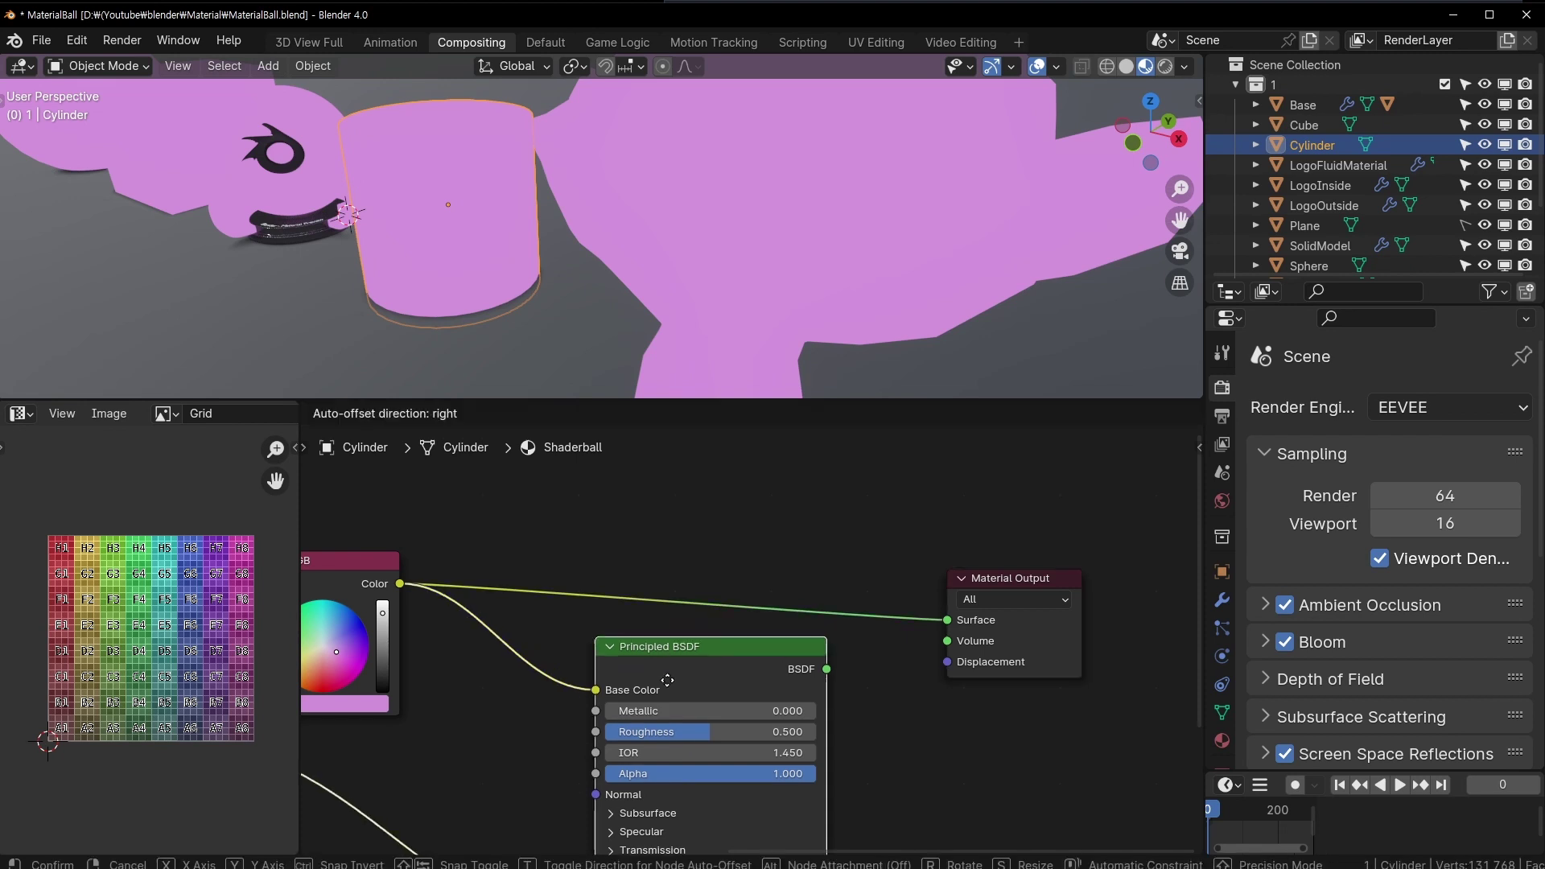
middle_drag(642, 789, 606, 579)
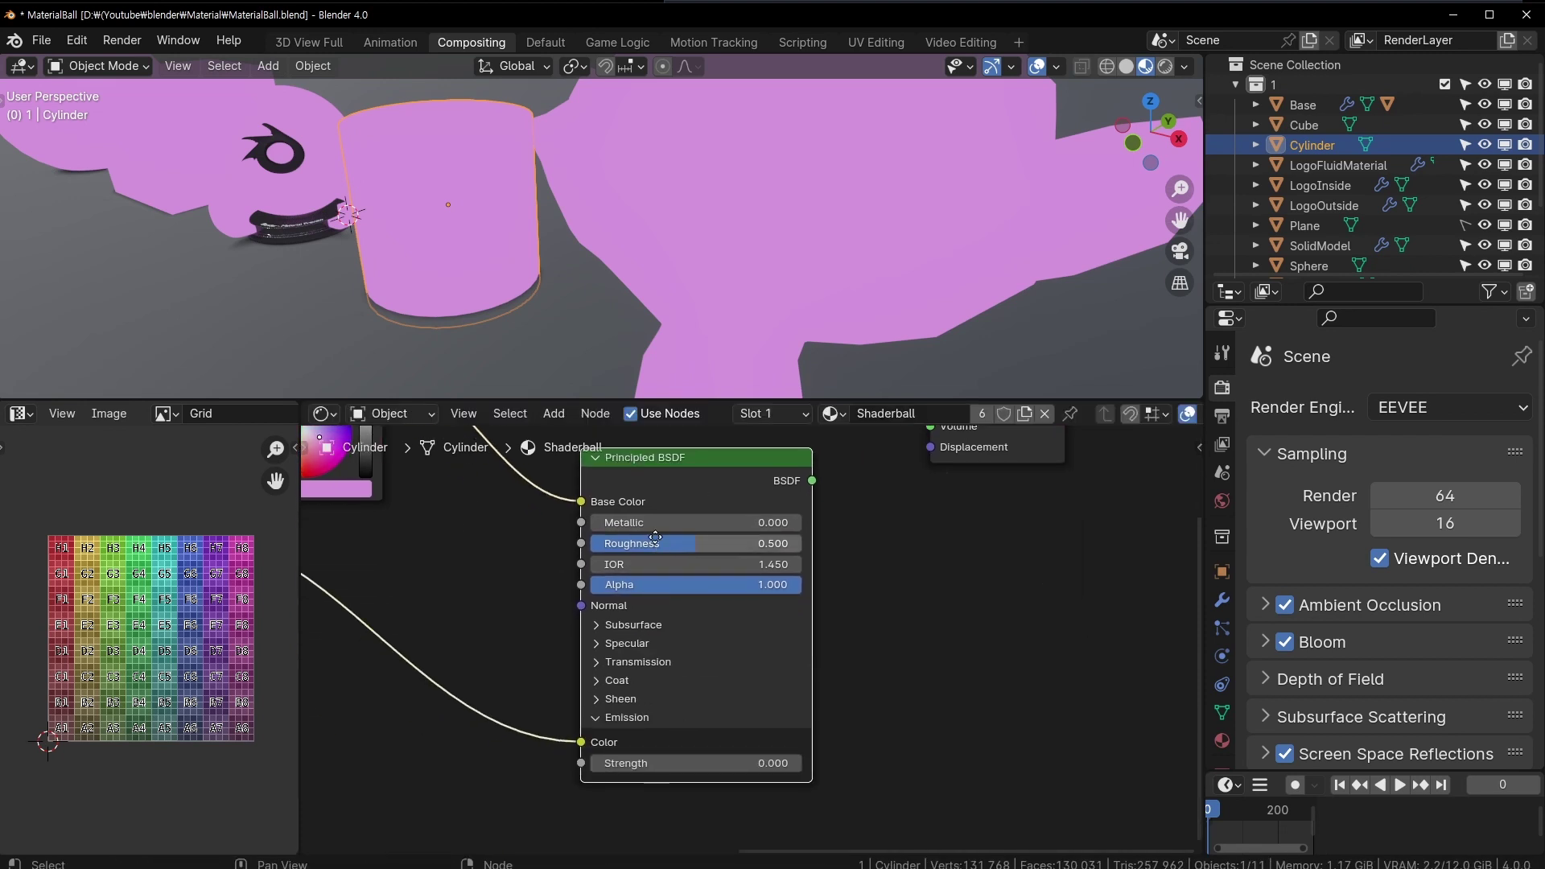
middle_drag(544, 487, 566, 736)
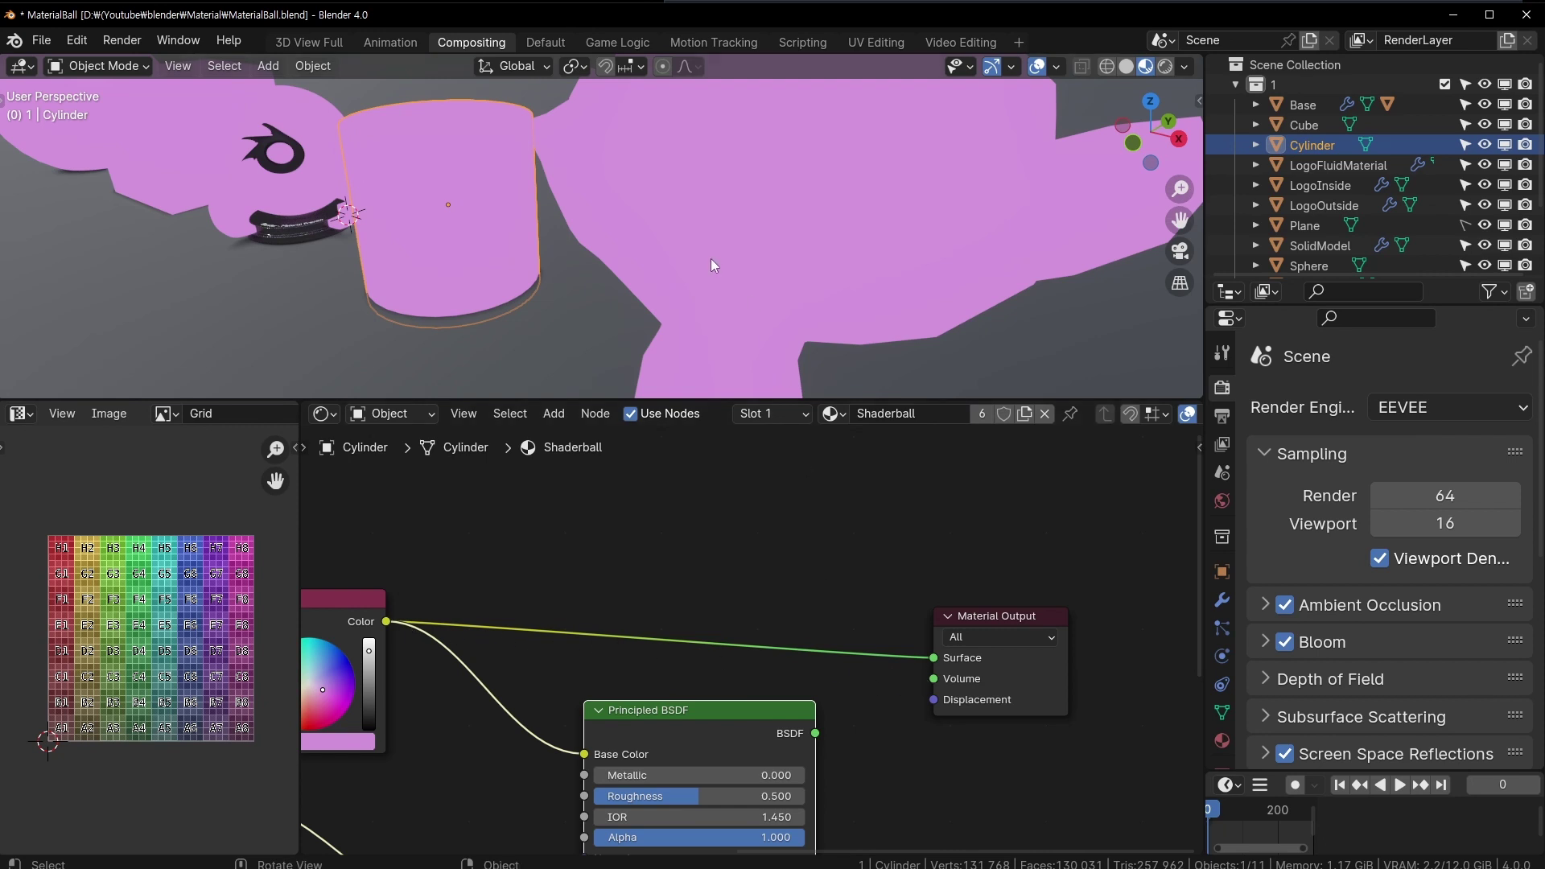
- Set the RGB colour to red and reconnect Principled BSDF to Material Output Surface
middle_drag(711, 266, 701, 290)
middle_drag(348, 734, 587, 693)
click(557, 690)
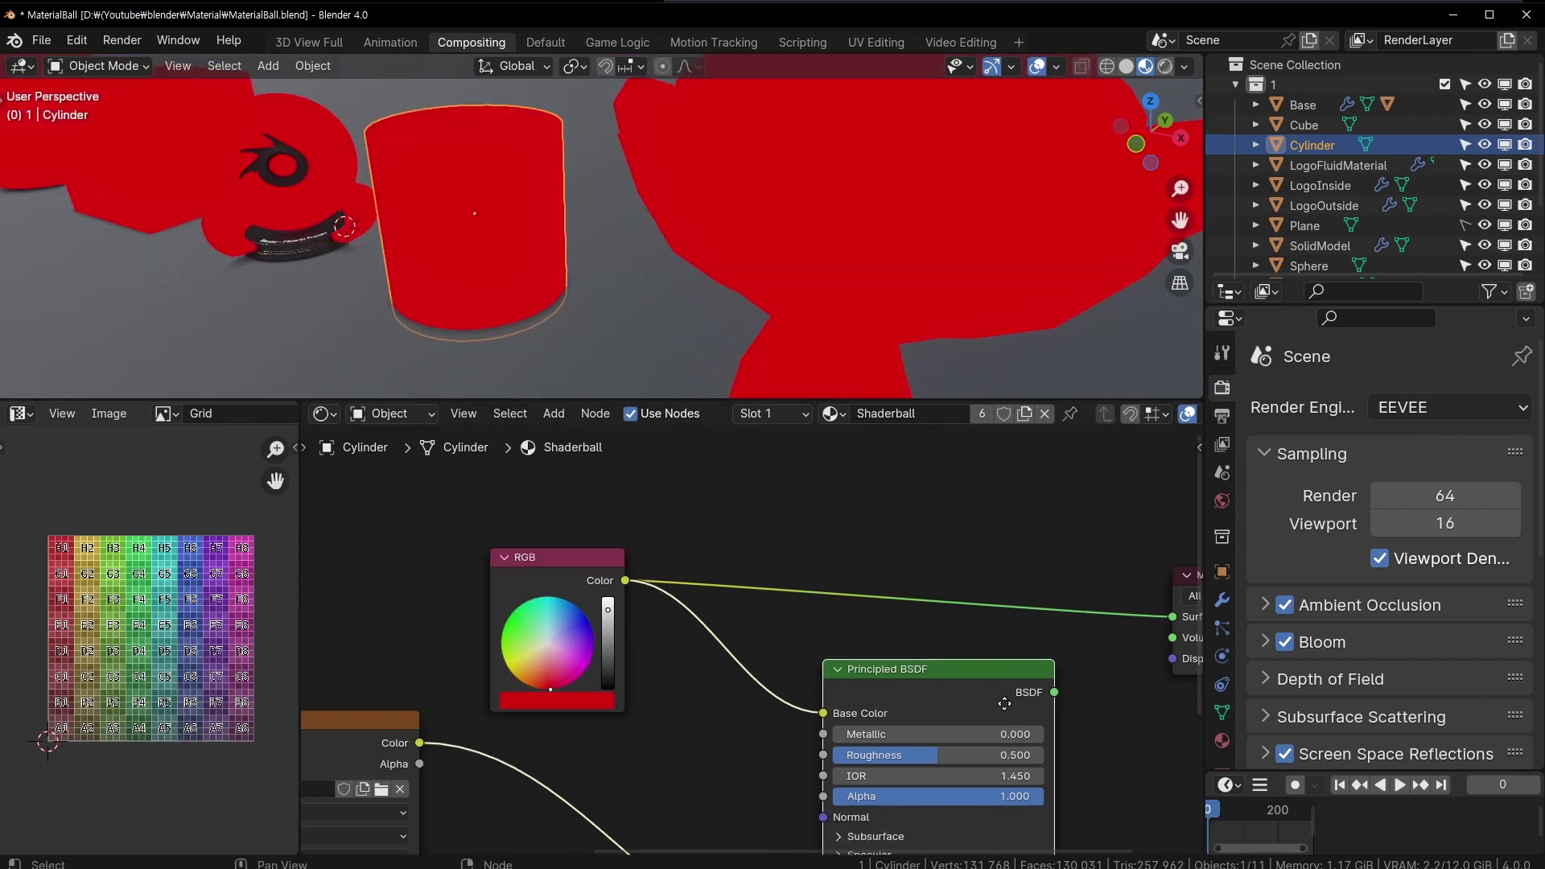
middle_drag(1004, 704, 842, 715)
drag(807, 701, 926, 626)
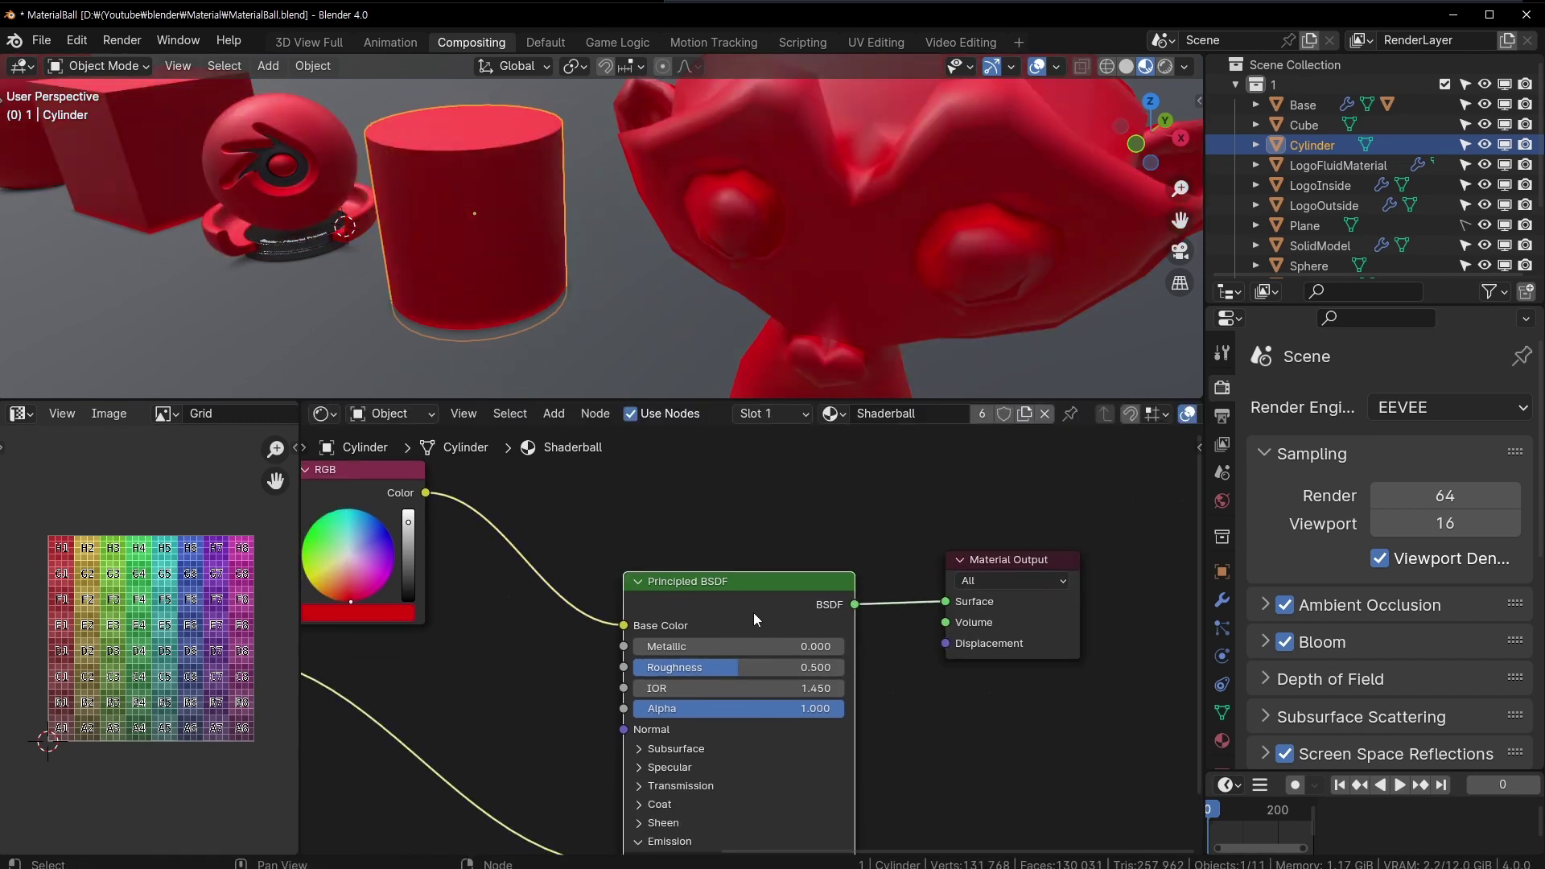
- Move the RGB node up-left and the Principled BSDF node slightly left
middle_drag(646, 605, 837, 605)
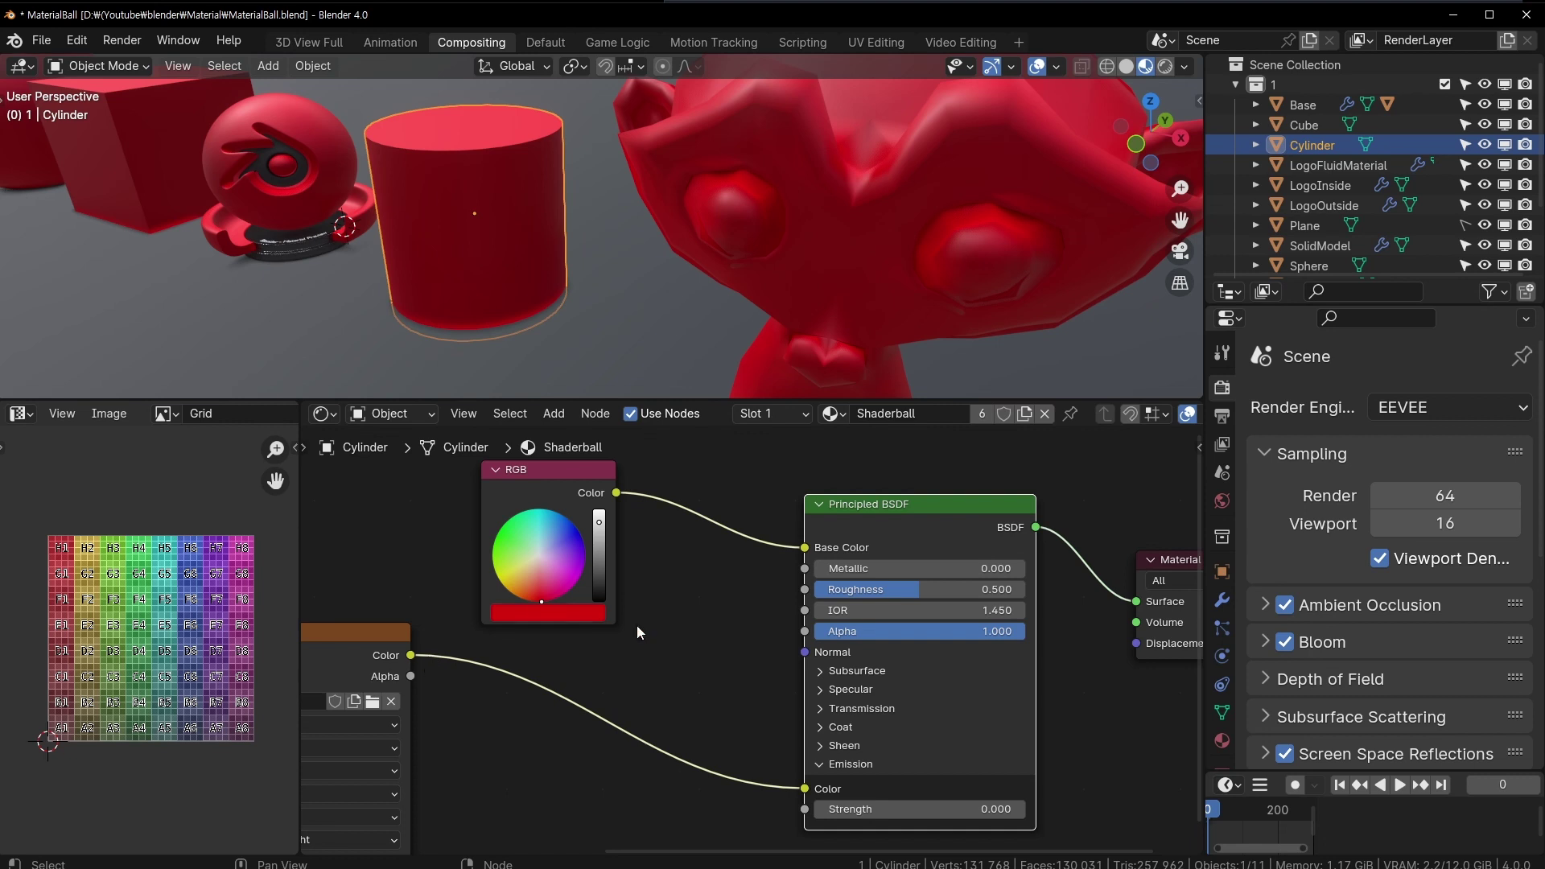
middle_drag(637, 633, 649, 676)
middle_drag(514, 700, 544, 592)
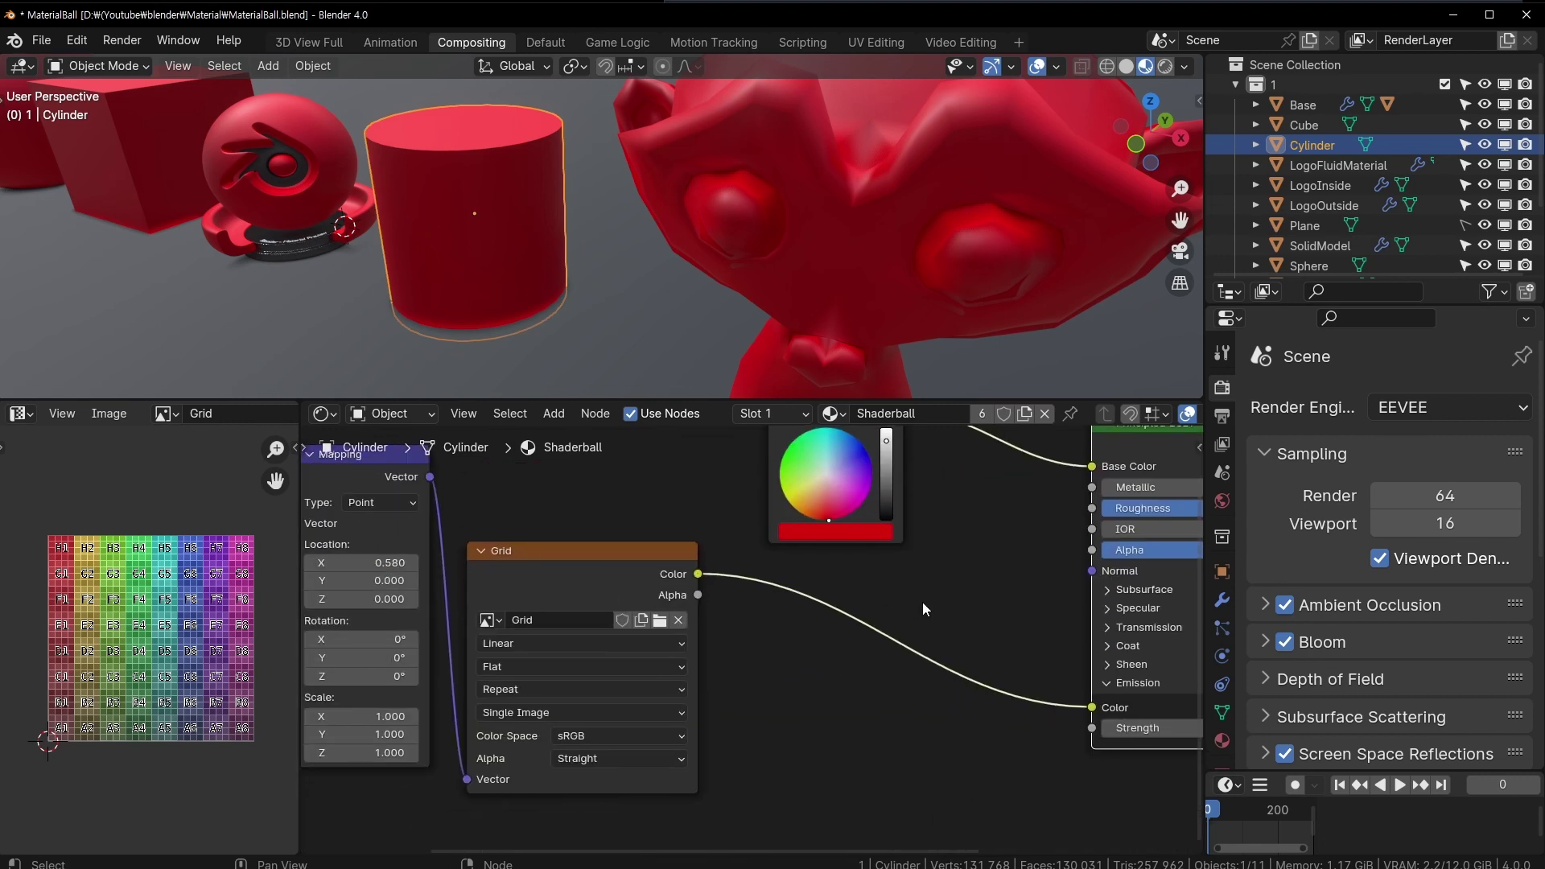
mouse_move(924, 609)
middle_down()
mouse_move(806, 658)
mouse_move(537, 704)
mouse_move(544, 716)
mouse_move(779, 676)
middle_up()
middle_drag(949, 699, 870, 693)
middle_drag(745, 568, 714, 612)
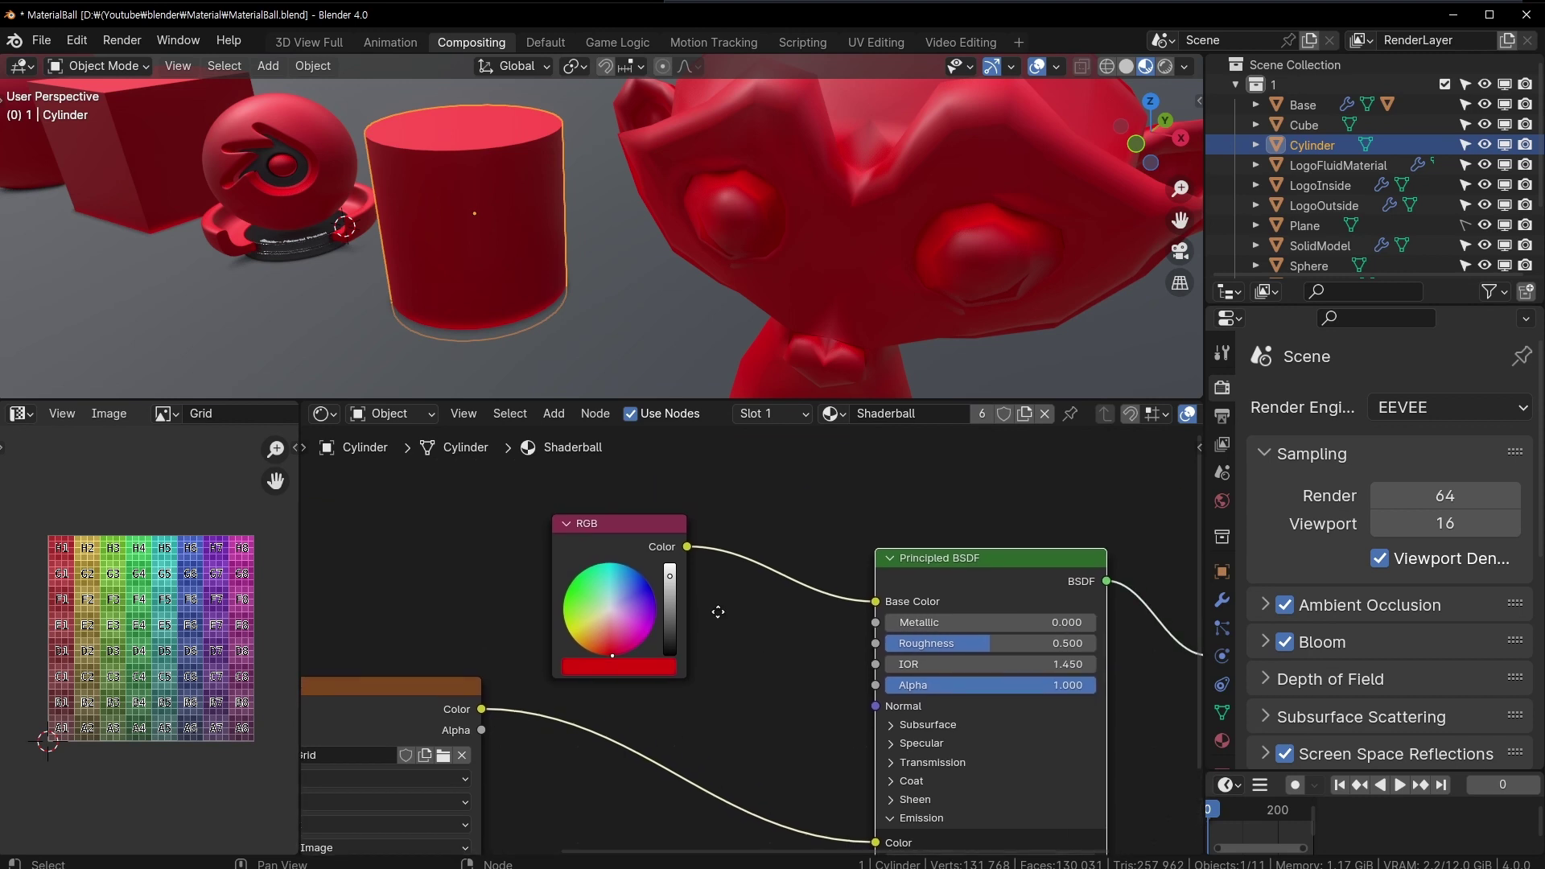
drag(612, 524, 560, 482)
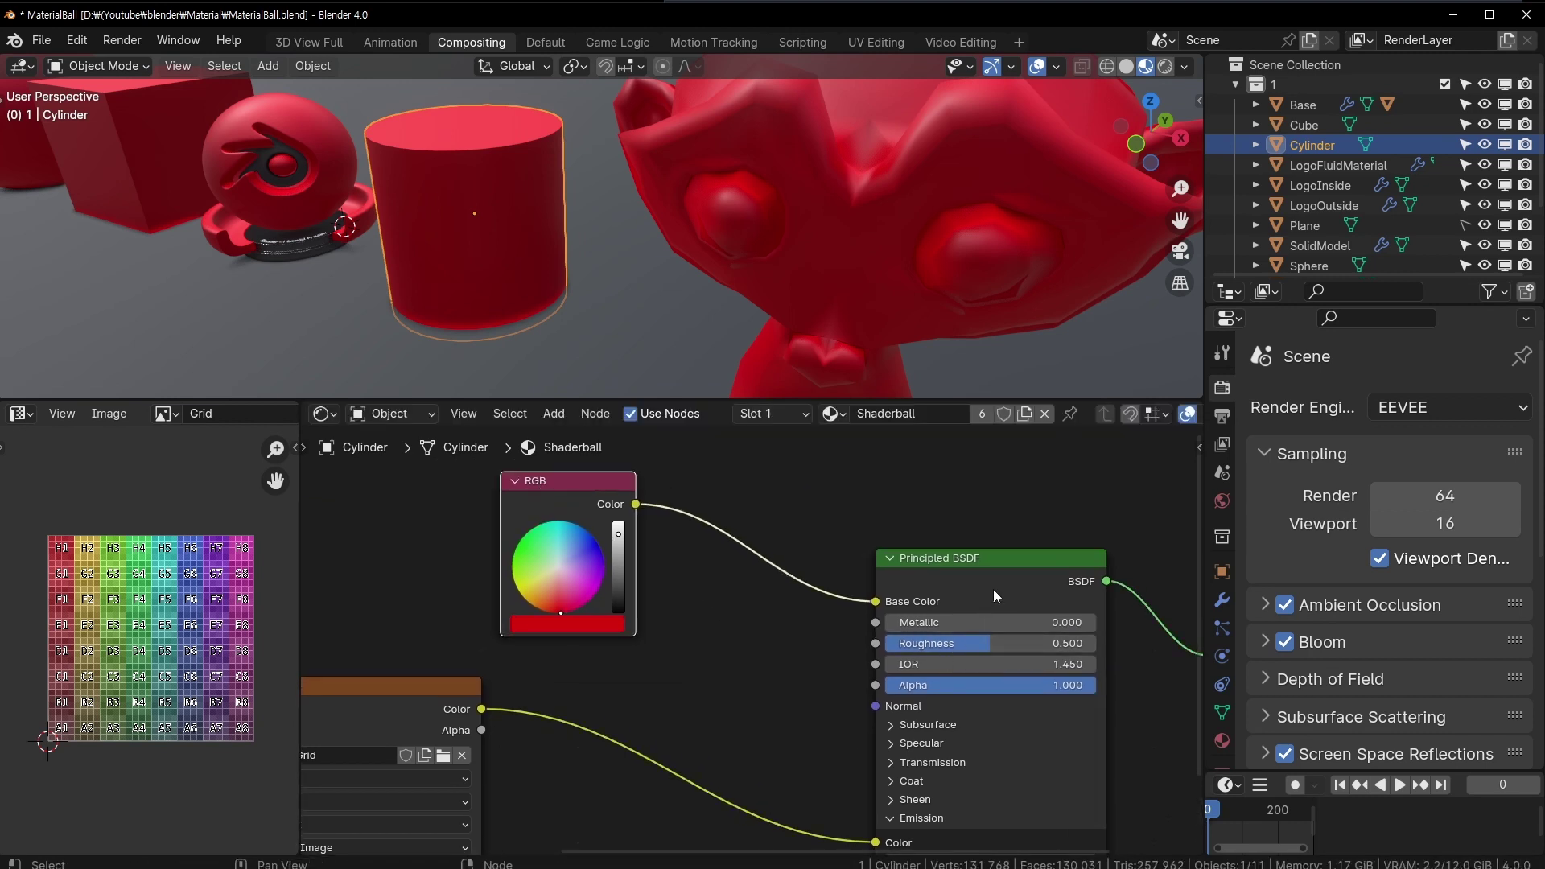
drag(998, 591, 923, 591)
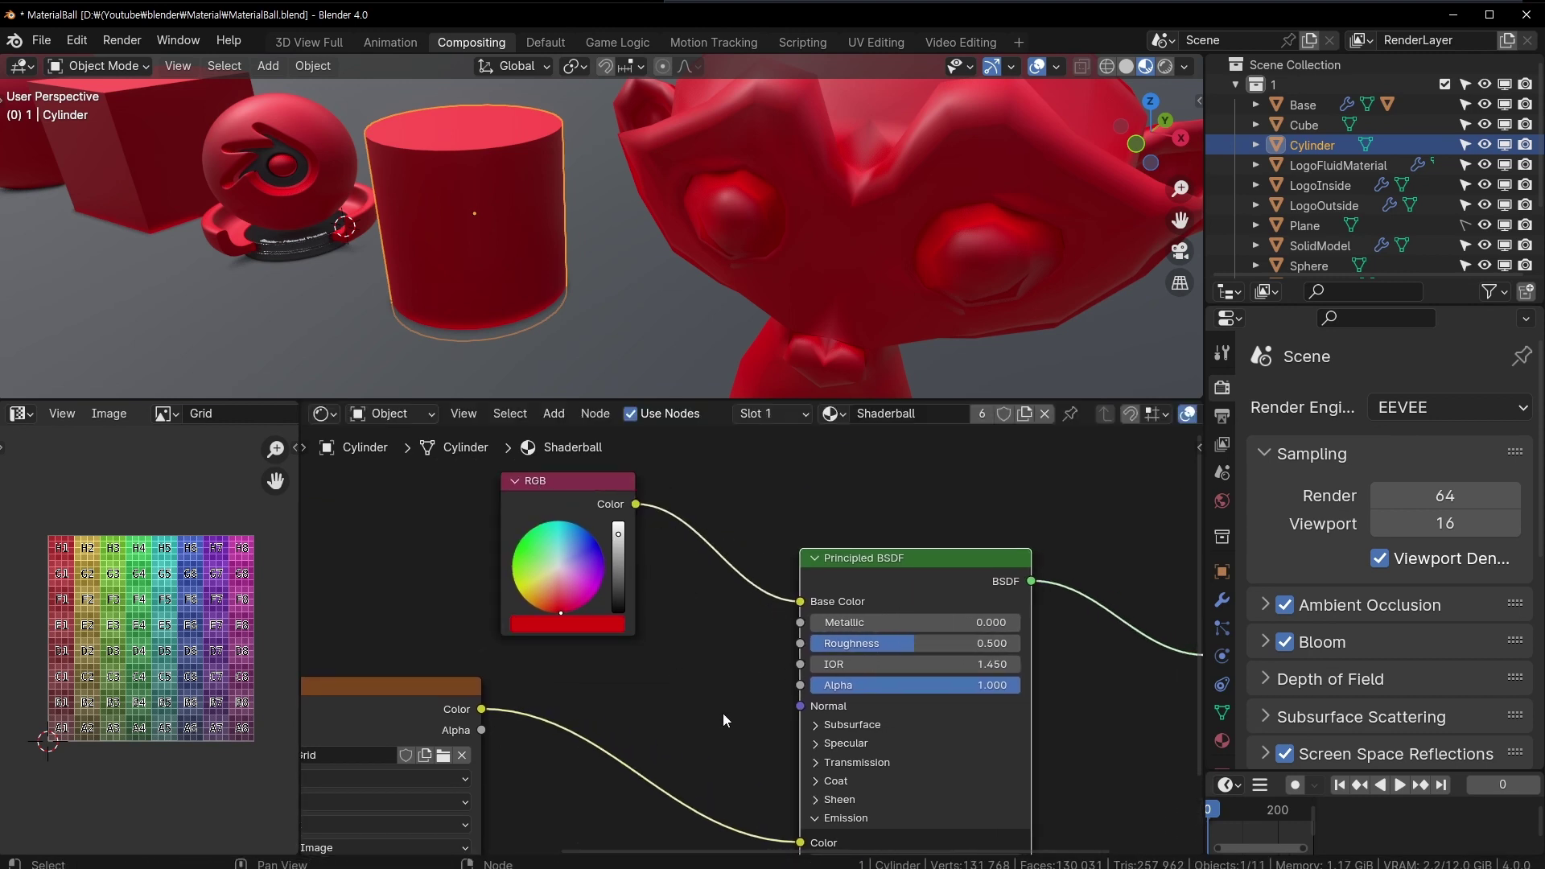
- Nudge the Grid node down-right and shift the RGB node further left
middle_drag(725, 719, 603, 745)
middle_drag(679, 686, 888, 551)
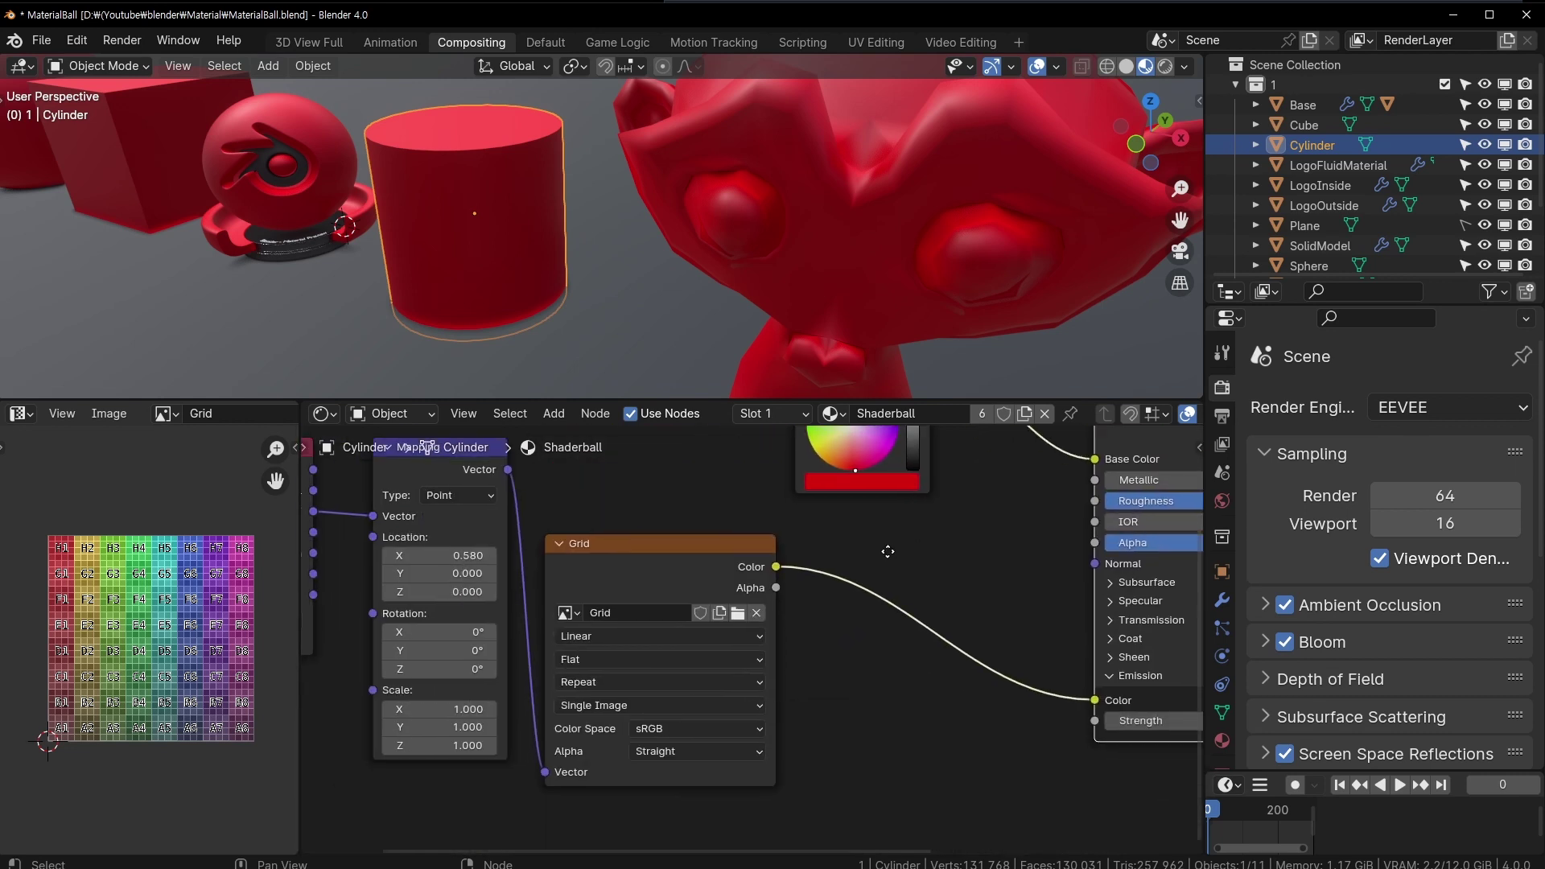
middle_drag(938, 487, 867, 538)
drag(668, 576, 706, 588)
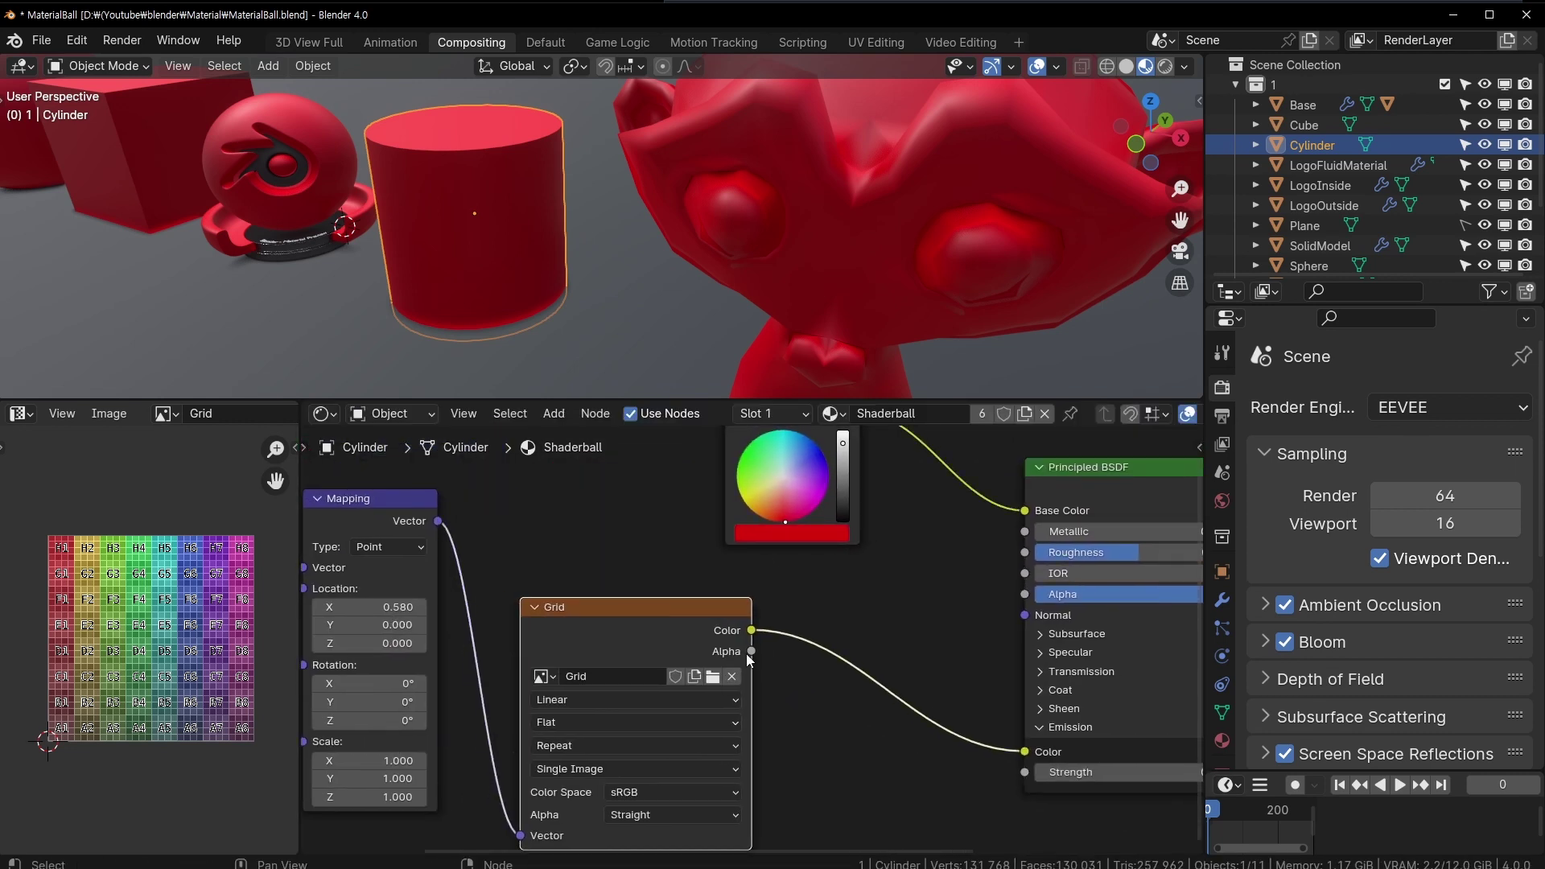
middle_drag(976, 552, 674, 673)
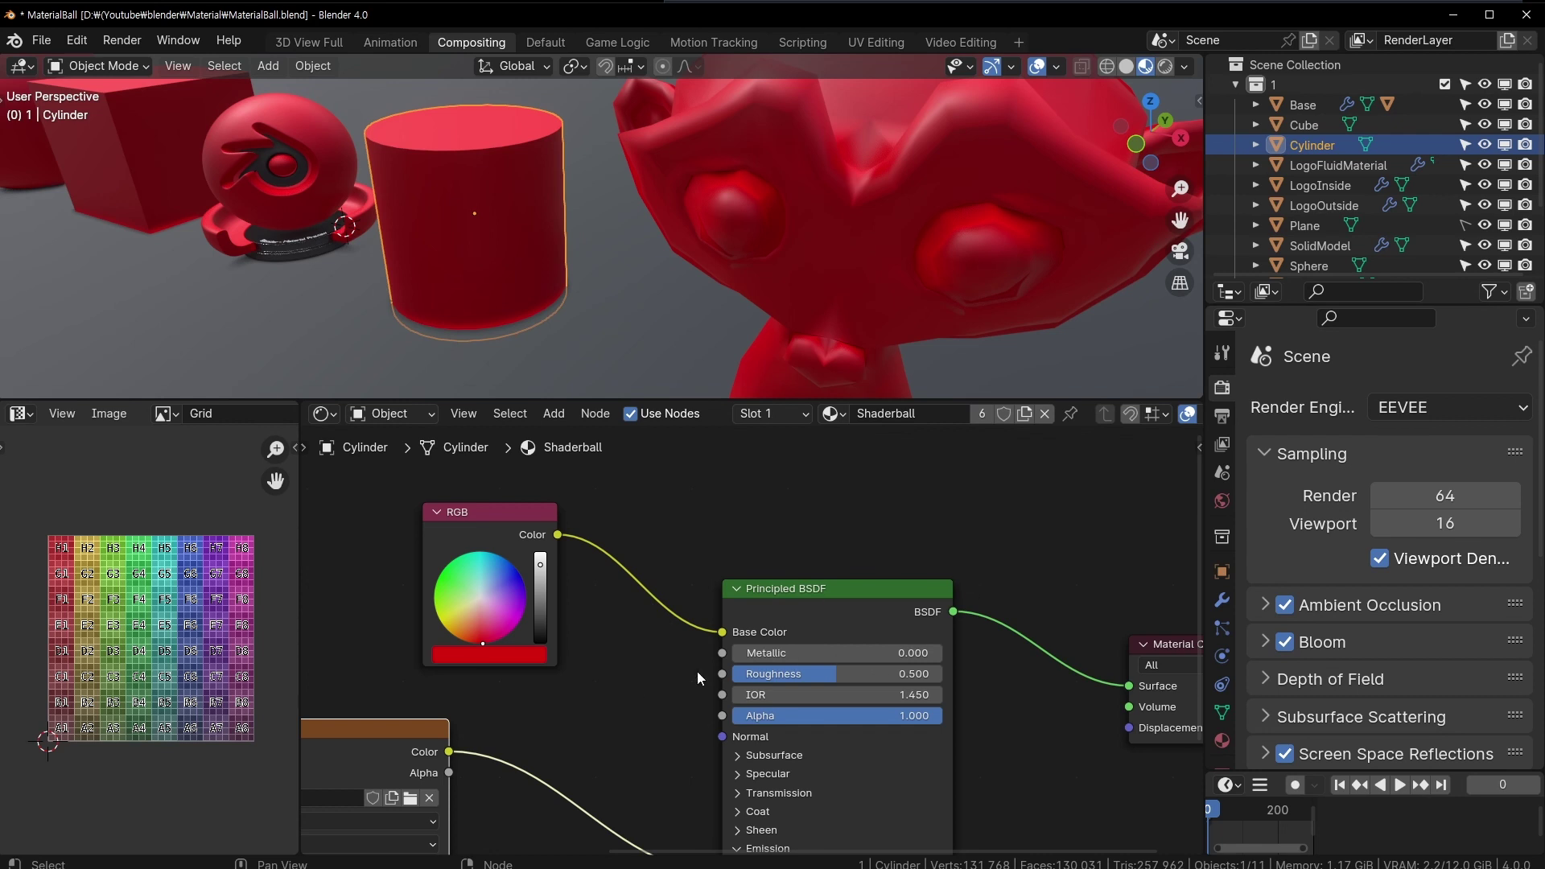
drag(508, 533, 403, 533)
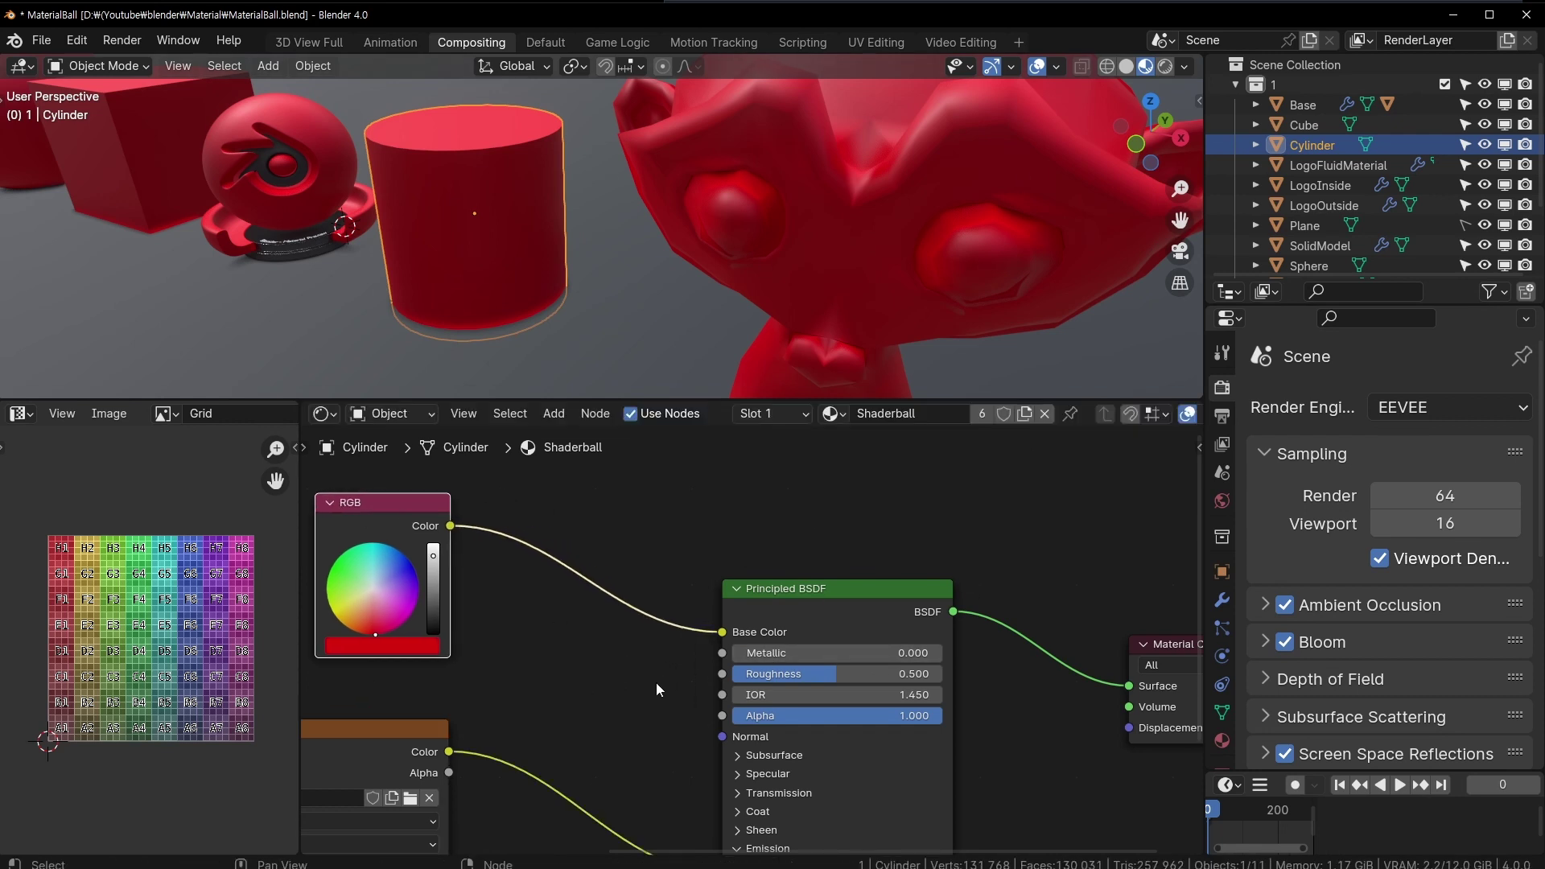
mouse_move(763, 662)
middle_down()
mouse_move(930, 601)
mouse_move(730, 602)
middle_up()
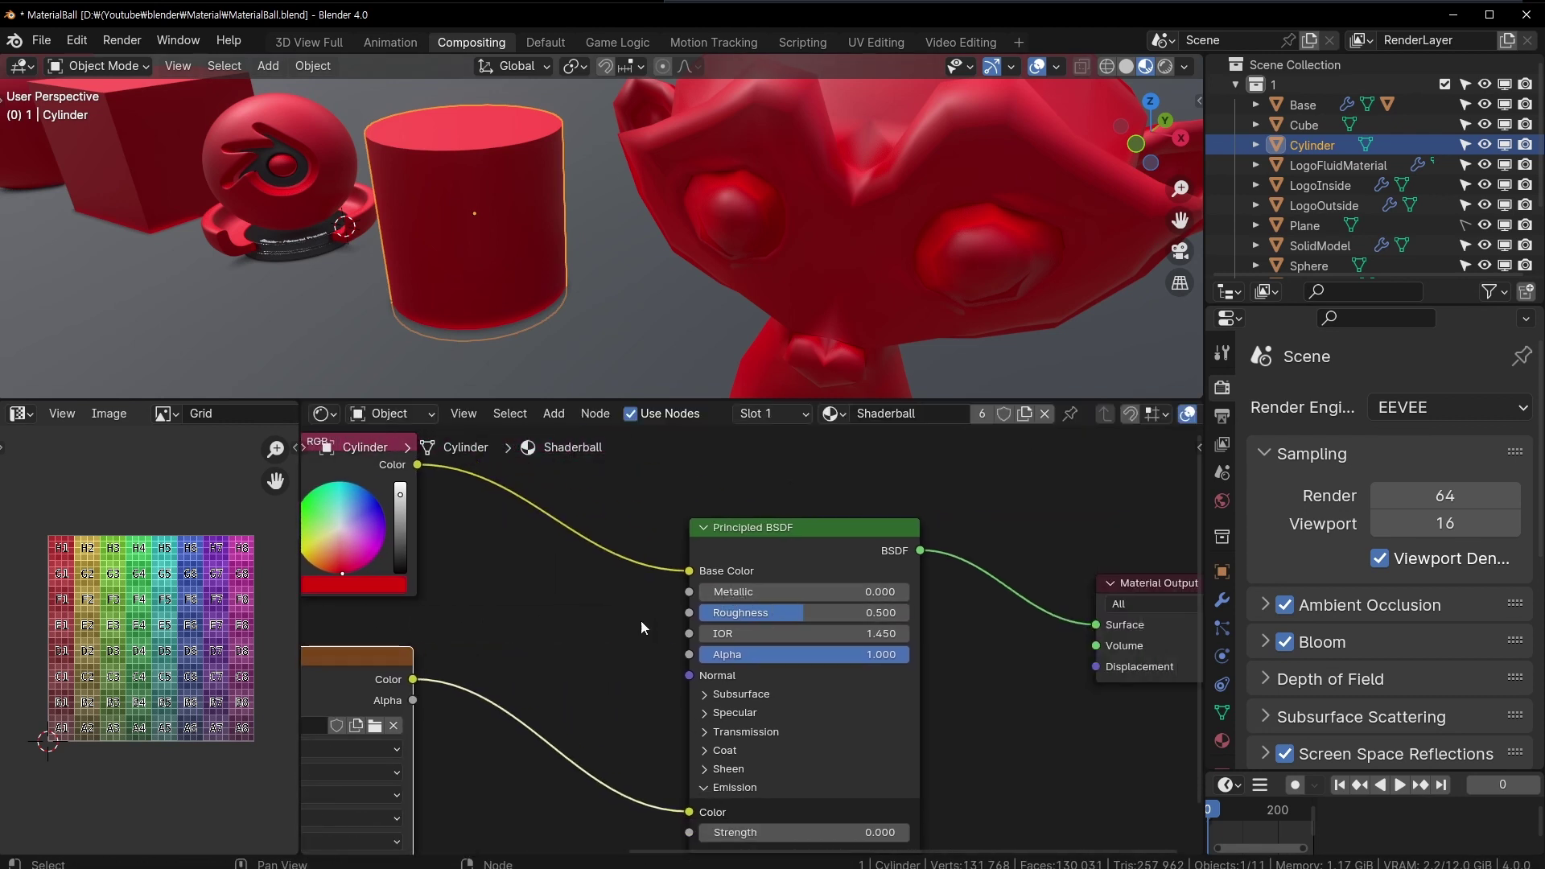